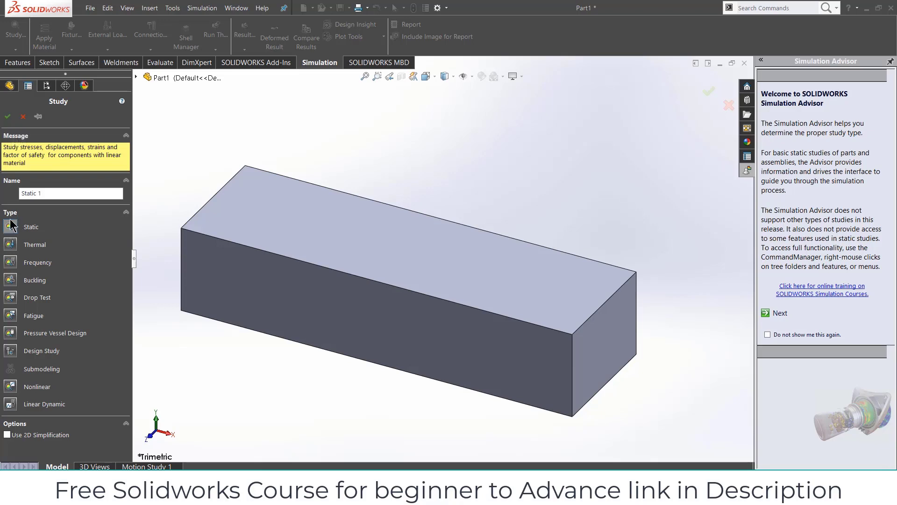
Step: Create a static simulation study named Static 1 for the block
left_click(7, 116)
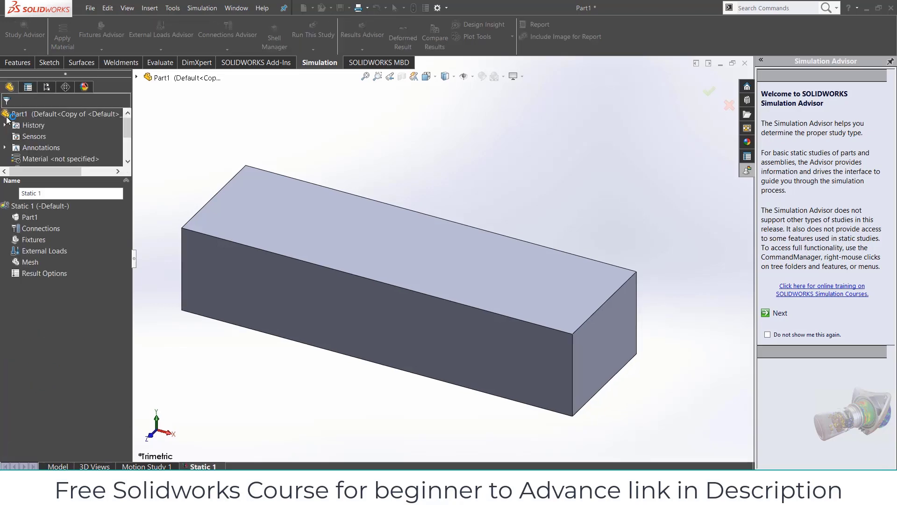
middle_click_drag(367, 210, 442, 250)
scroll(439, 248, "up", 3)
scroll(405, 302, "down", 2)
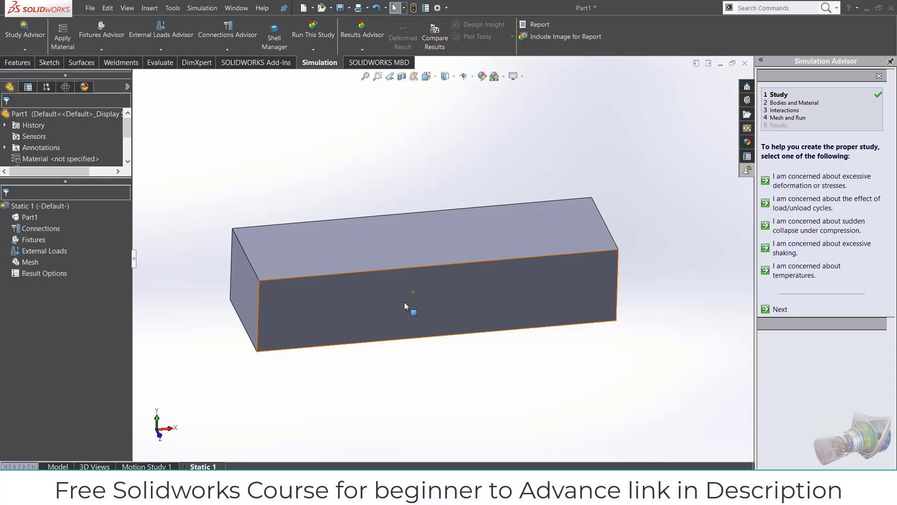
middle_click_drag(470, 294, 470, 330)
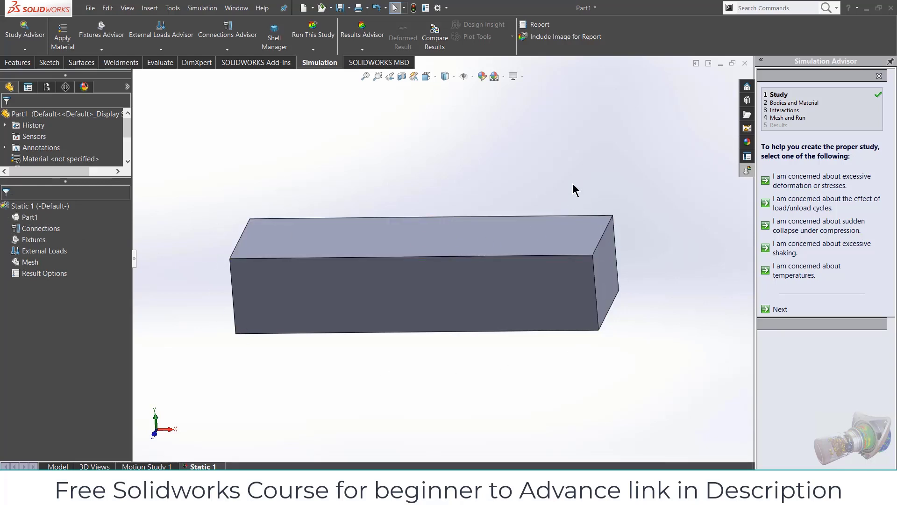
Step: Open the material editor for Part1 in the static study and browse the material library
right_click(26, 221)
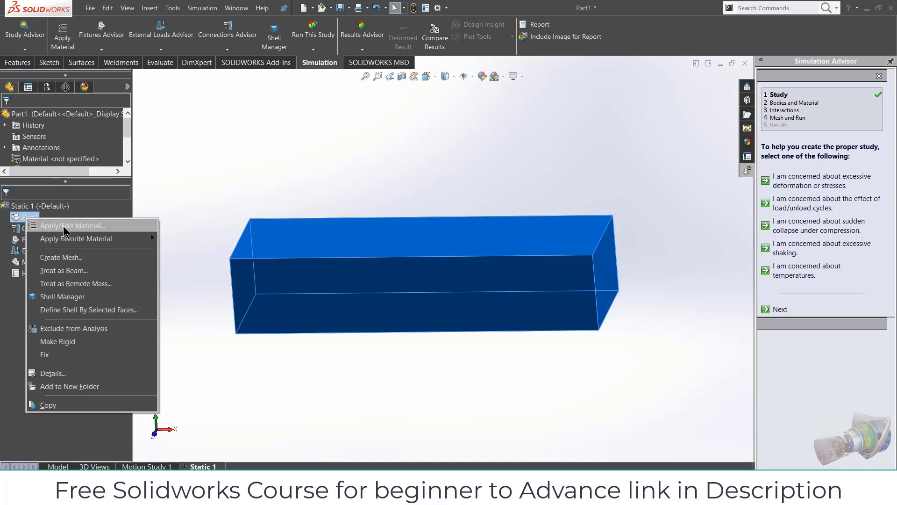
mouse_move(91, 239)
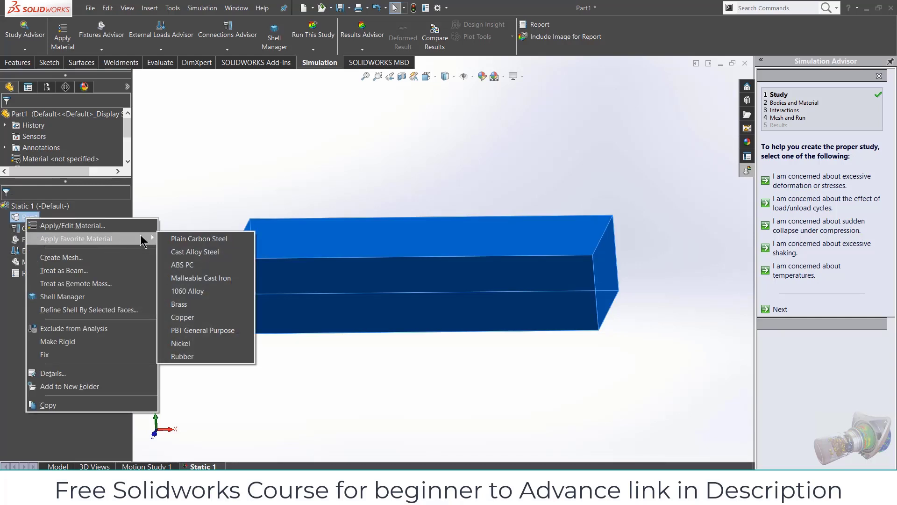
left_click(149, 227)
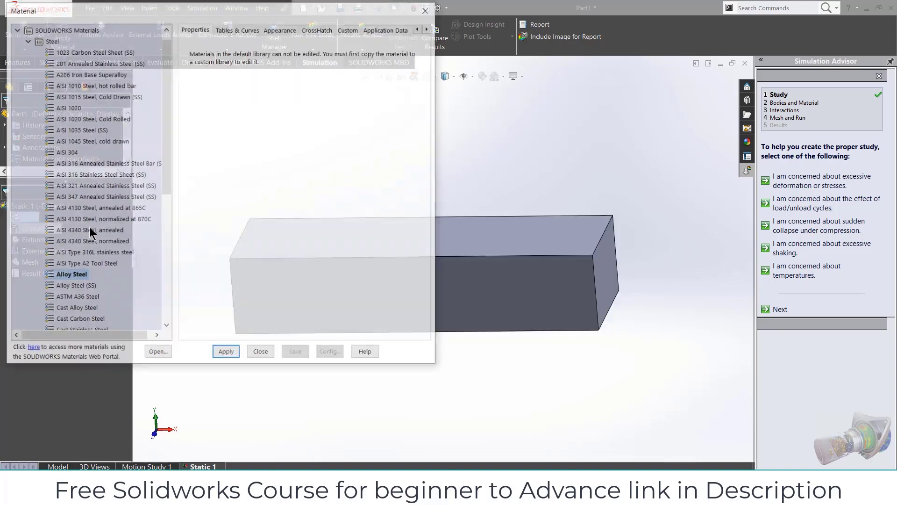
scroll(91, 147, "down", 7)
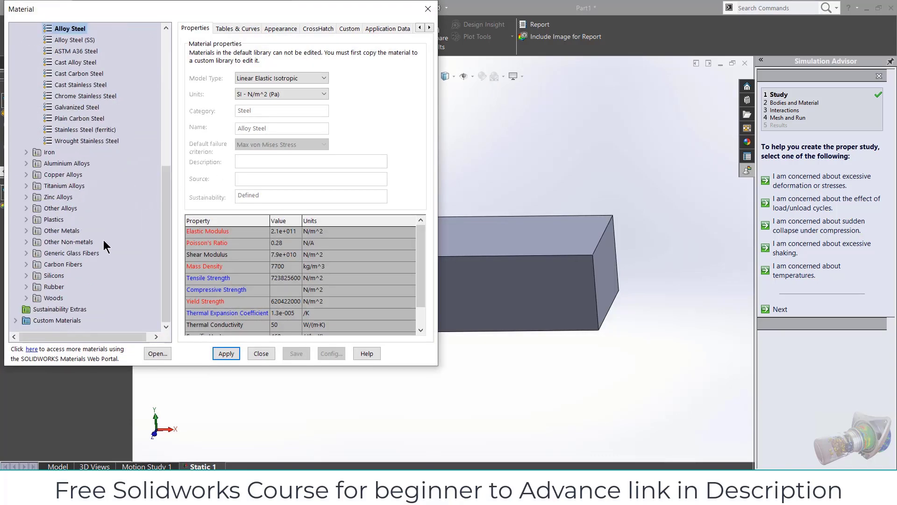
scroll(105, 246, "up", 8)
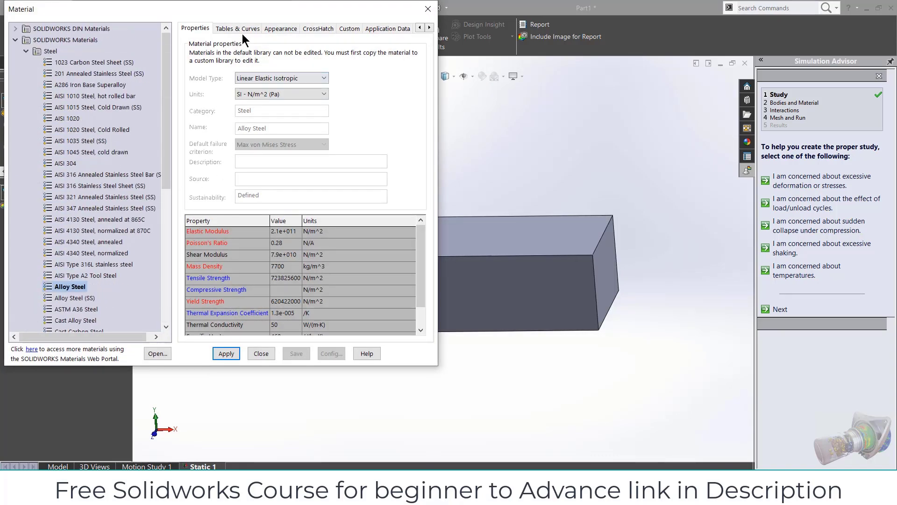
Step: Look through Alloy Steel's tables and curves, appearance, crosshatch, custom and application data pages
left_click(245, 30)
left_click(282, 29)
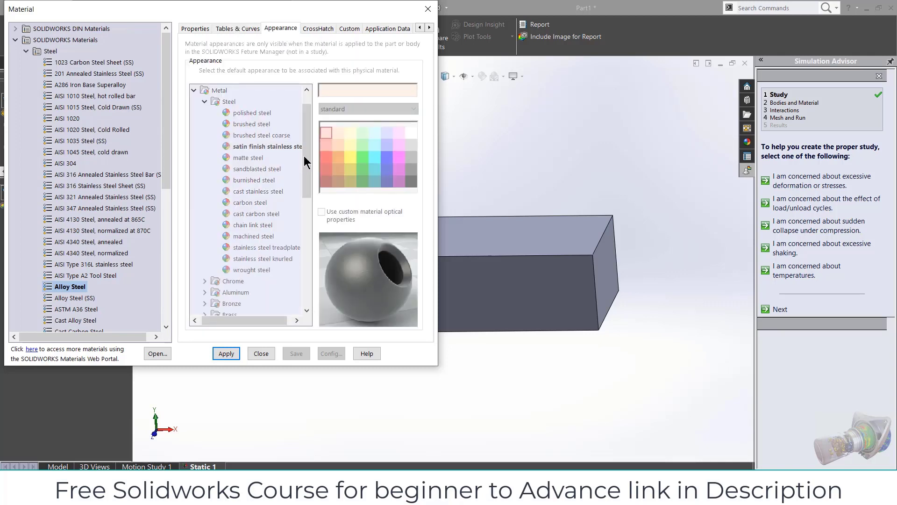
left_click(319, 29)
left_click(350, 28)
left_click(382, 29)
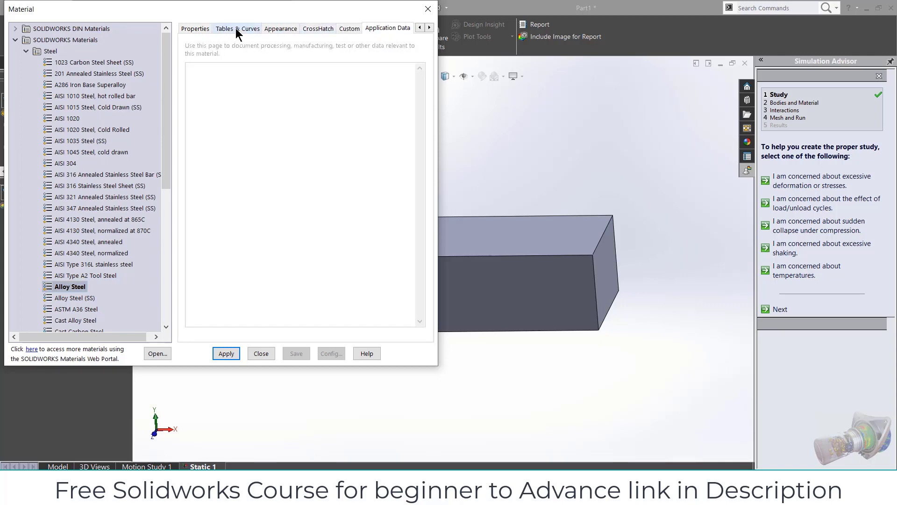
Step: Examine Alloy Steel's temperature curves for Elastic Modulus in X and Poisson's Ratio in XY, then return to its material properties
left_click(236, 28)
left_click(289, 66)
left_click(281, 85)
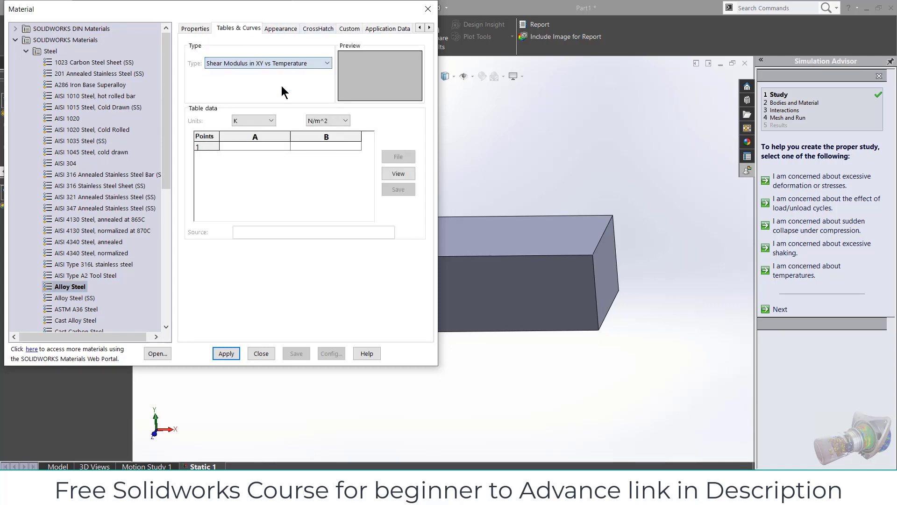
left_click(287, 63)
left_click(279, 77)
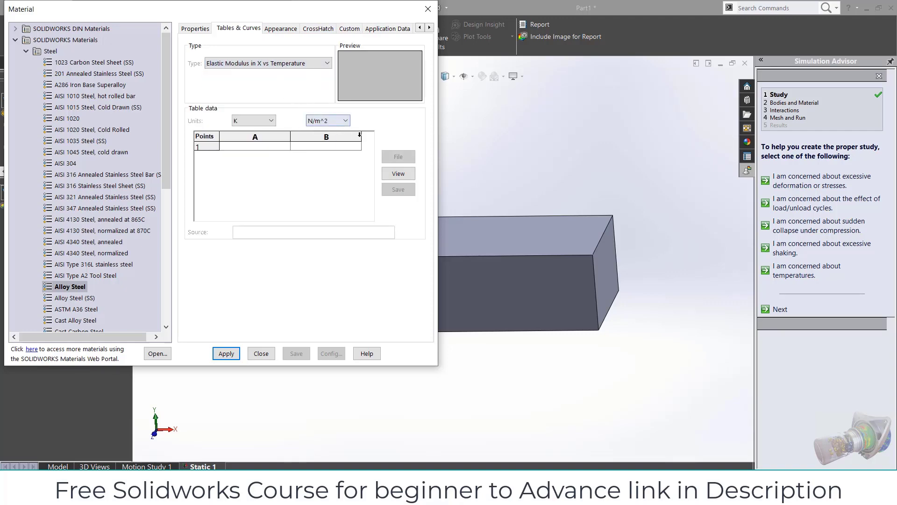
left_click(399, 173)
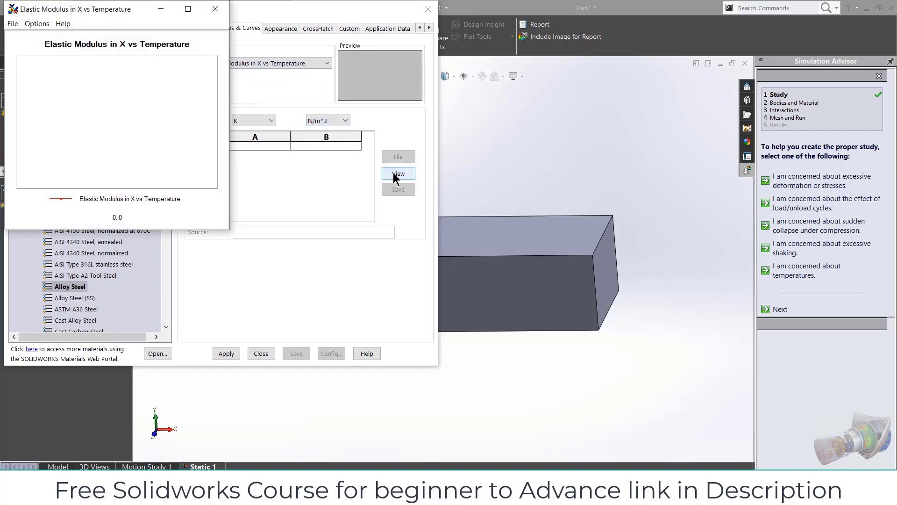
left_click(215, 8)
left_click(285, 63)
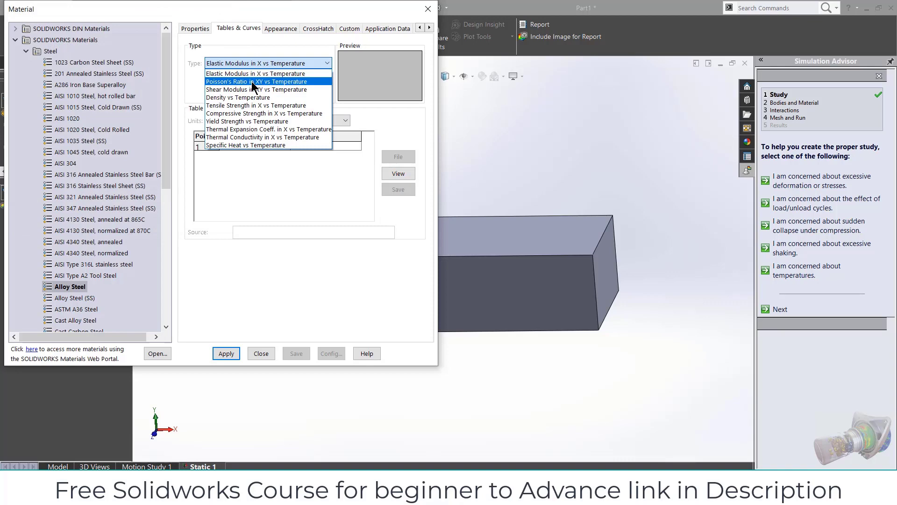
left_click(253, 82)
left_click(395, 173)
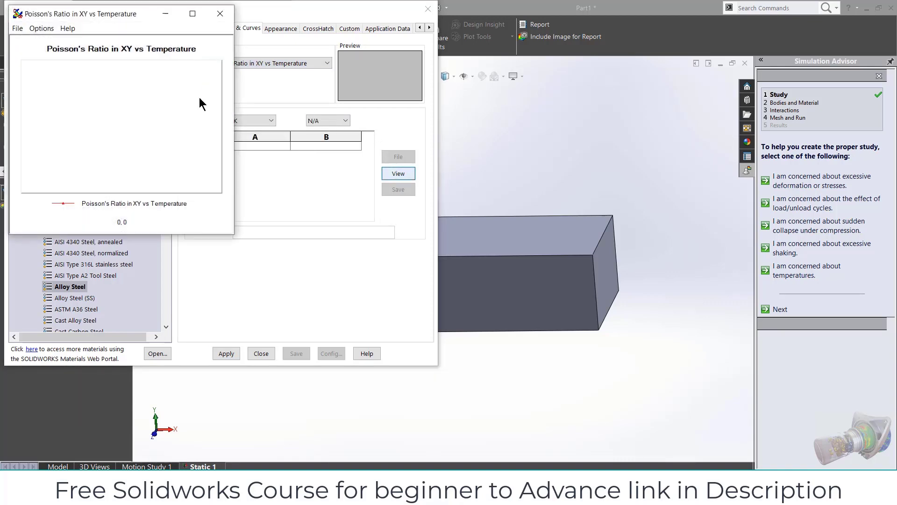
left_click(214, 17)
left_click(196, 28)
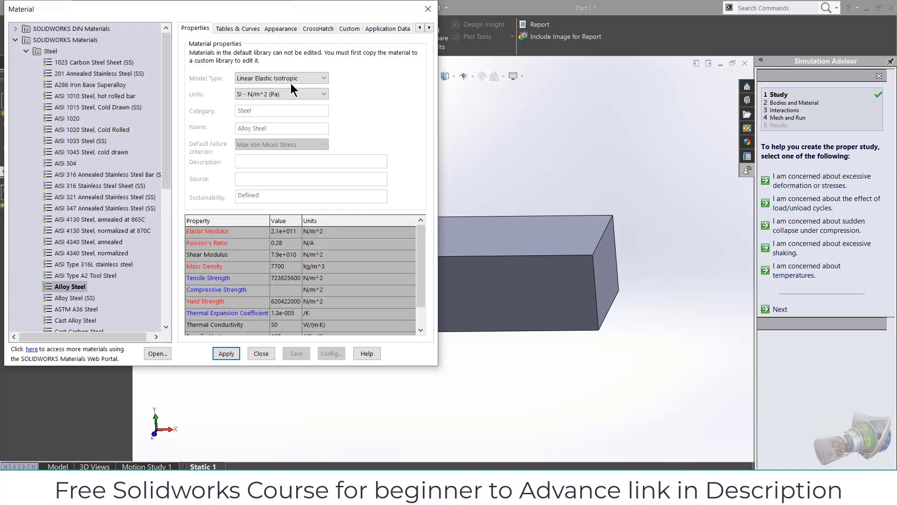
Step: Choose AISI 1010 Steel, hot rolled bar and set its model type to Linear Elastic Orthotropic
left_click(87, 96)
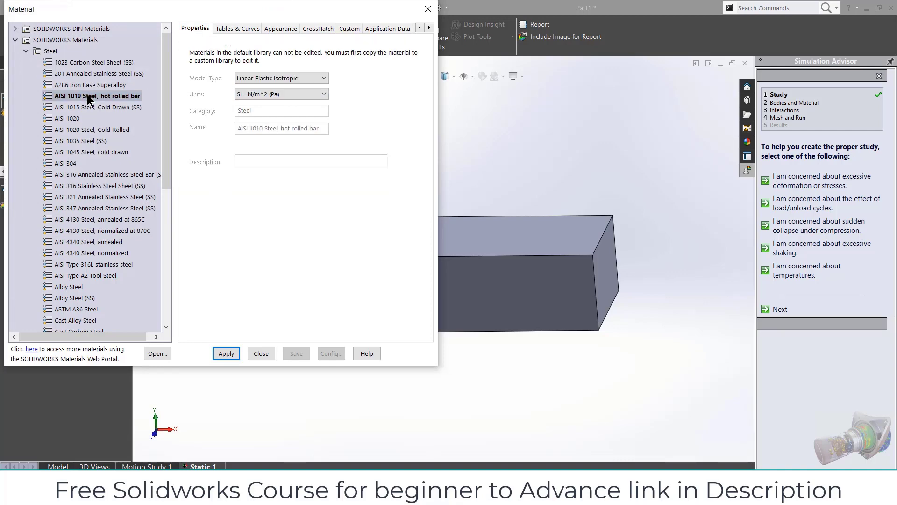
left_click(278, 80)
left_click(272, 78)
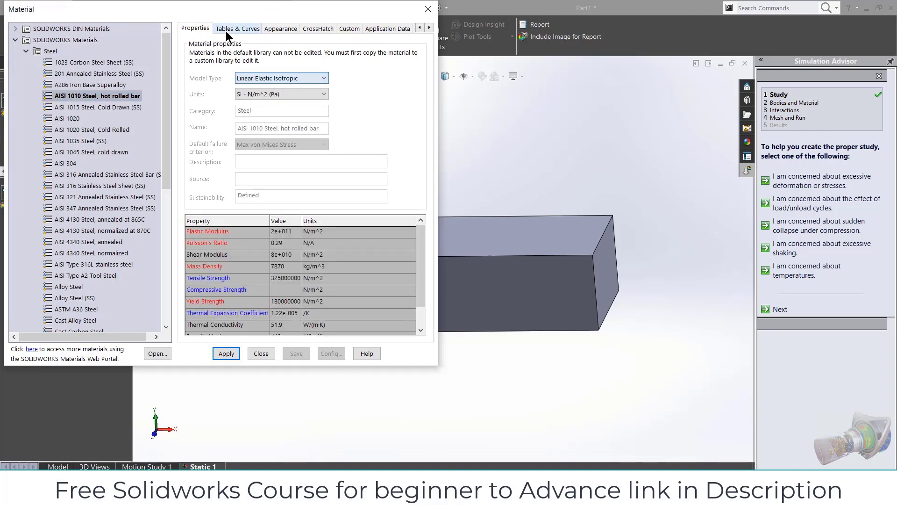
left_click(195, 29)
left_click(267, 78)
left_click(269, 96)
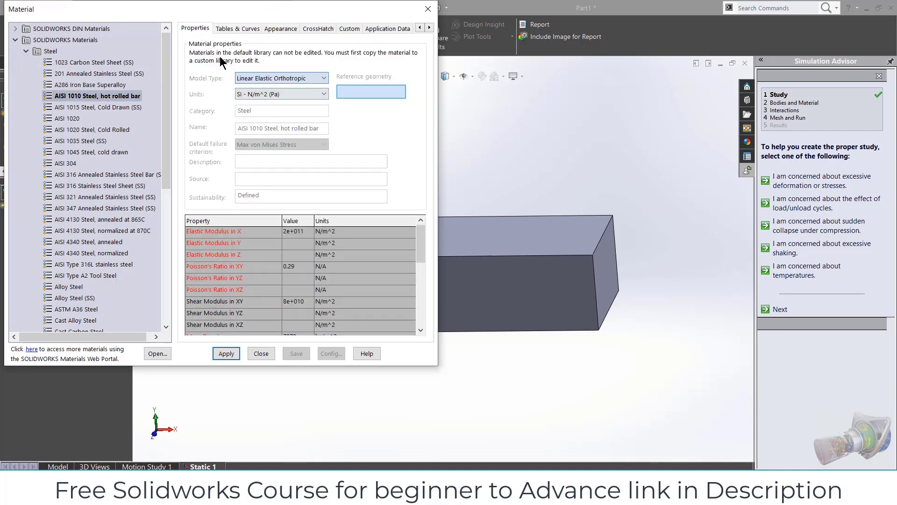
Step: Examine the Poisson's Ratio in XZ vs Temperature curve of AISI 1010 Steel, hot rolled bar
left_click(238, 28)
left_click(251, 64)
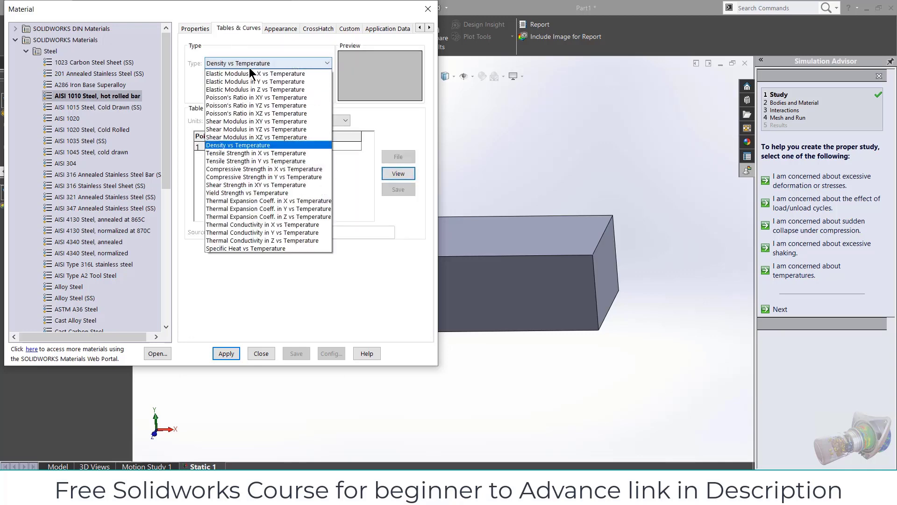
left_click(248, 113)
left_click(402, 173)
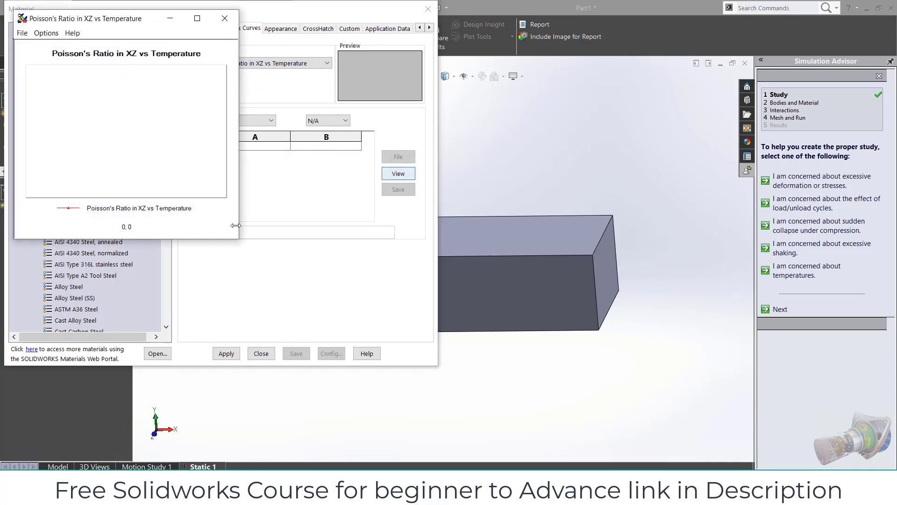
left_click(231, 21)
left_click(187, 28)
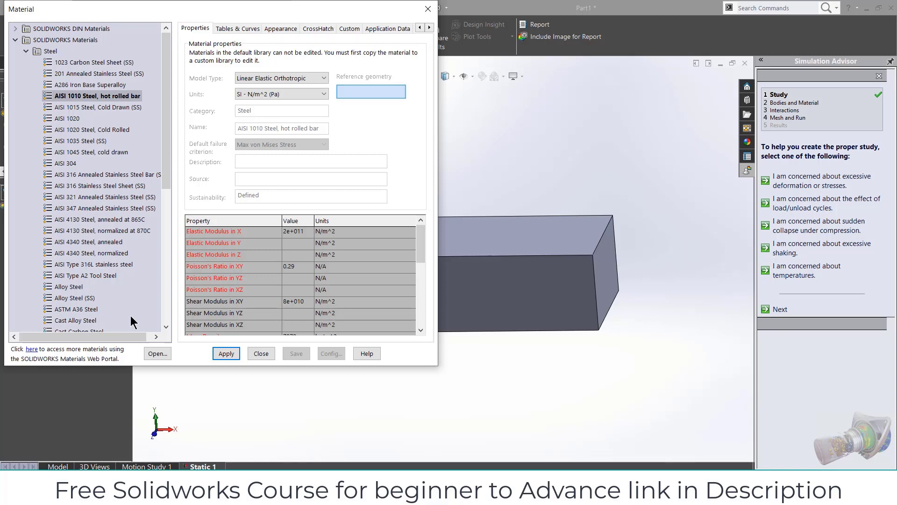
Step: Collapse the Steel category and look over the other material categories and the options for adding or sorting libraries
left_click(26, 51)
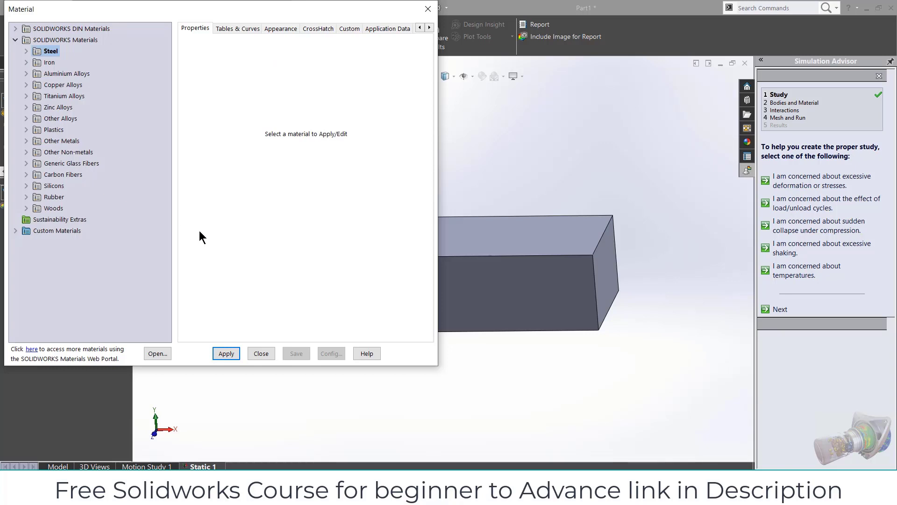
left_click(54, 230)
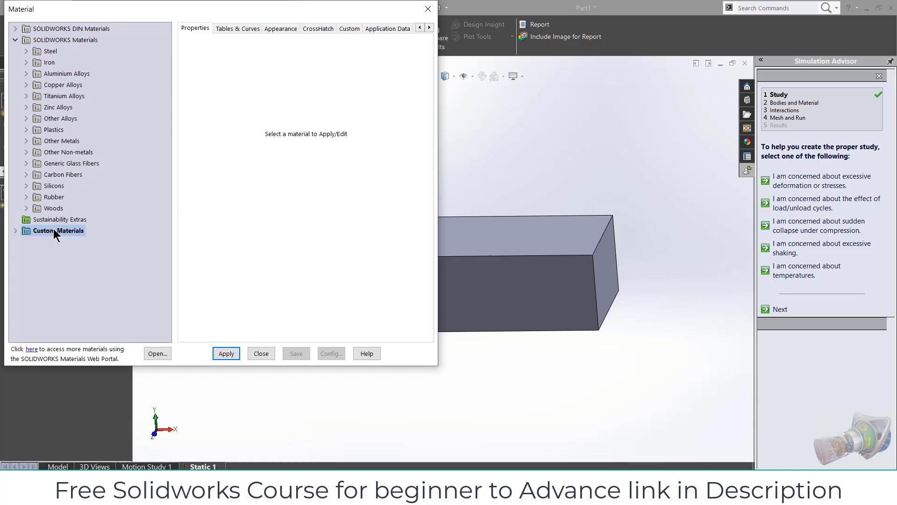
right_click(44, 243)
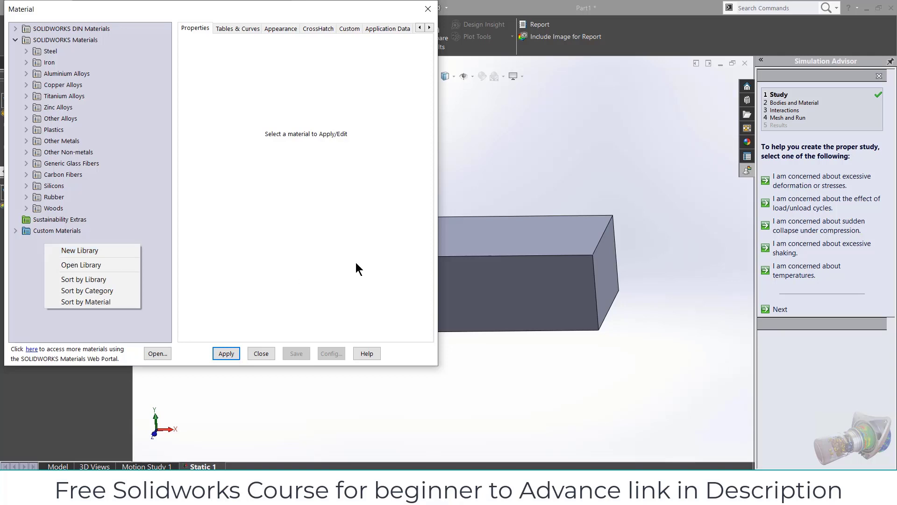
left_click(92, 98)
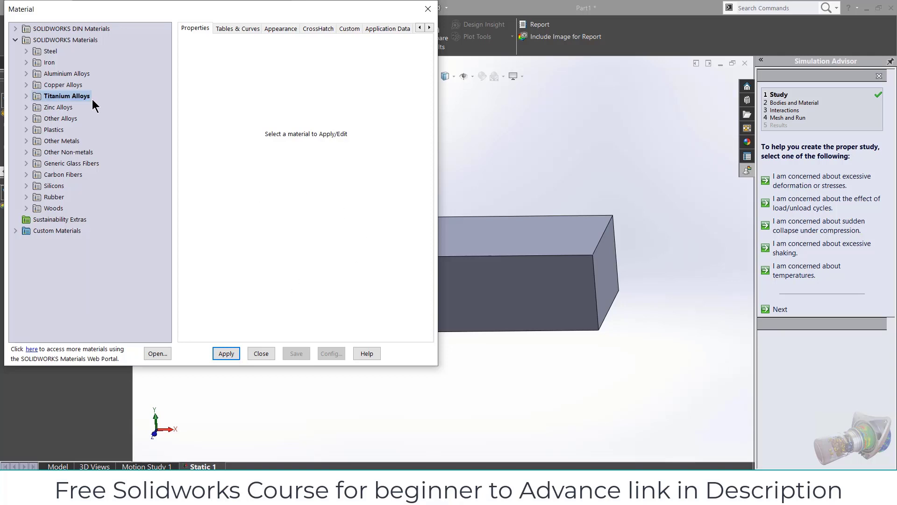
left_click(84, 62)
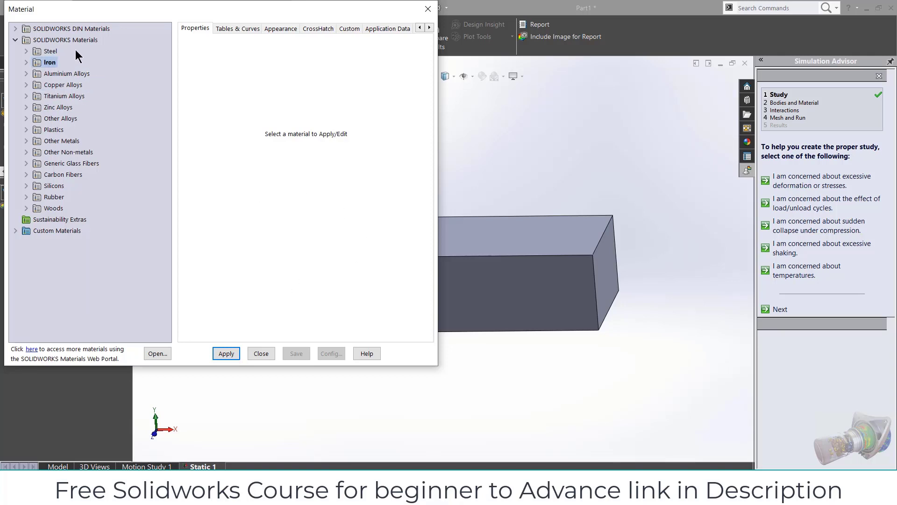
Step: Apply 1023 Carbon Steel Sheet (SS) from the Steel category to the block and close the material editor
left_click(27, 50)
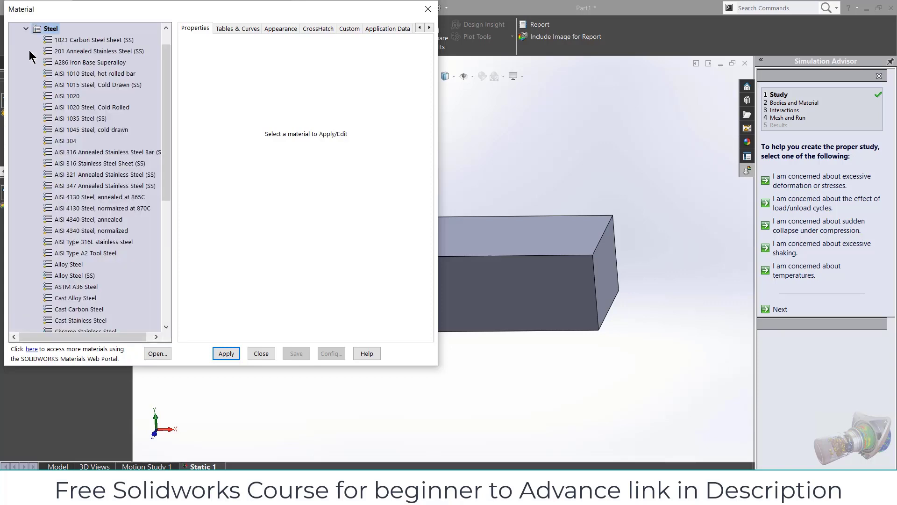
left_click(90, 41)
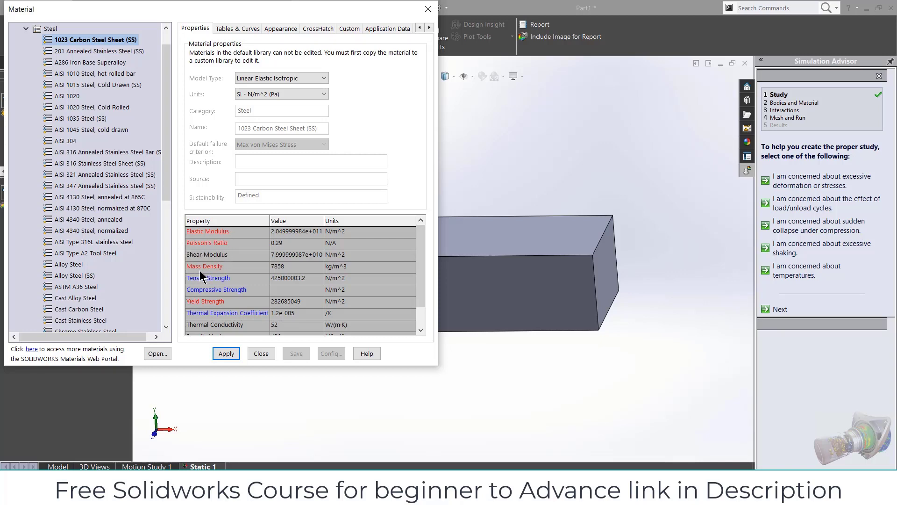
scroll(419, 316, "down", 2)
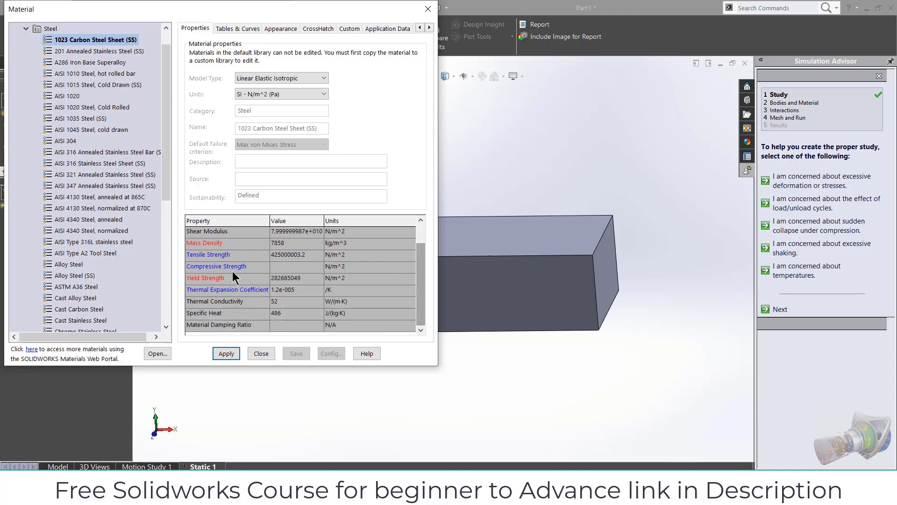
left_click(236, 353)
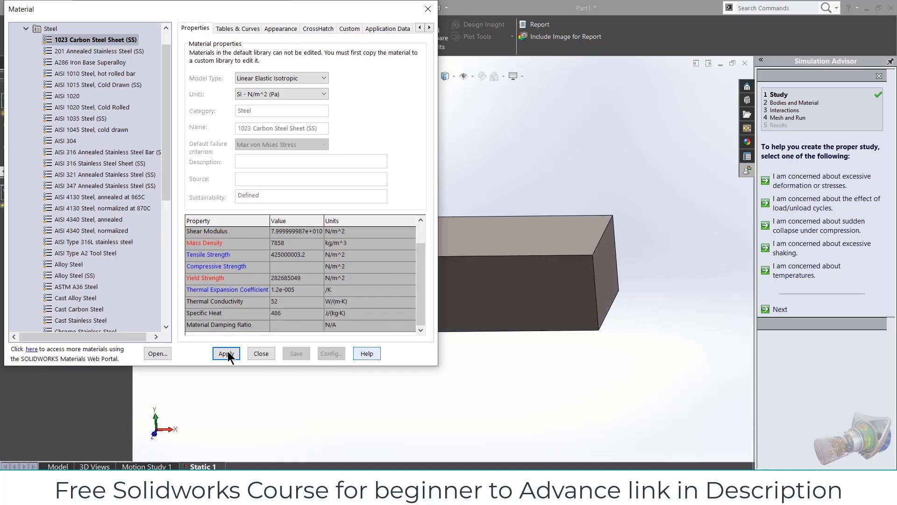
left_click(257, 354)
left_click(39, 222)
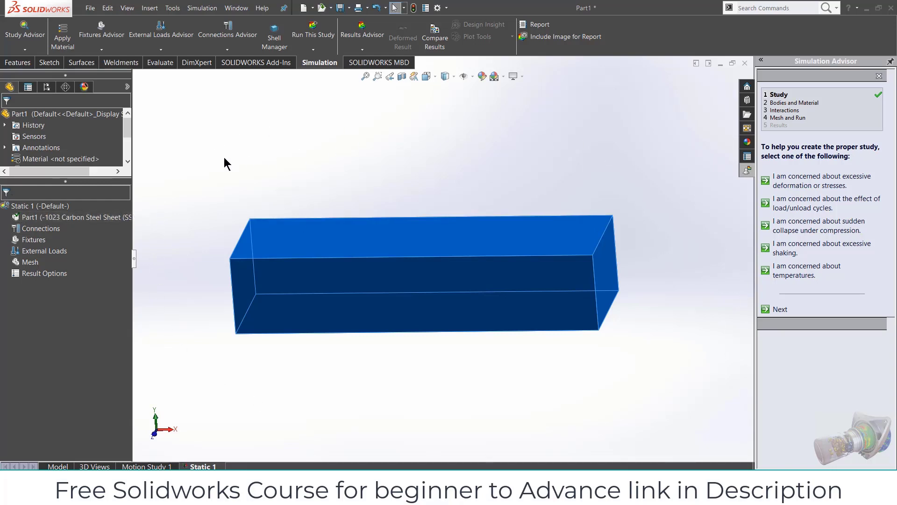
left_click(608, 162)
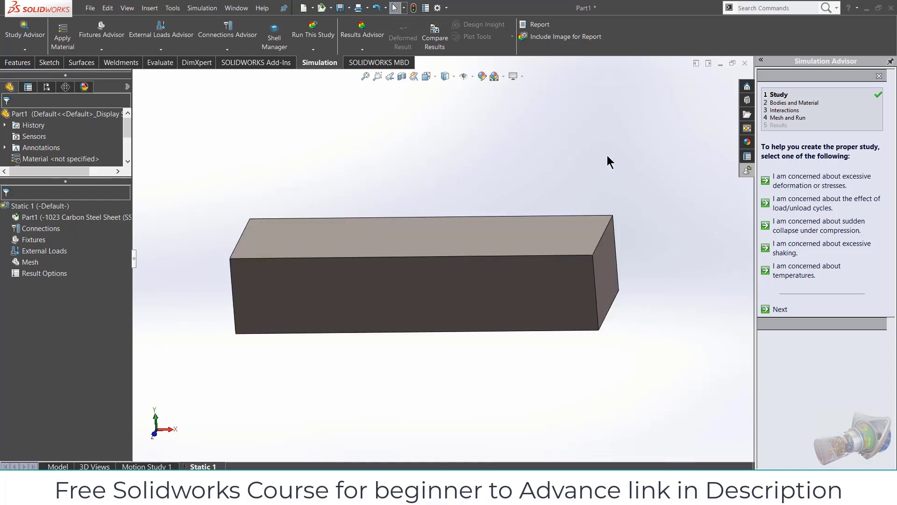
right_click(39, 228)
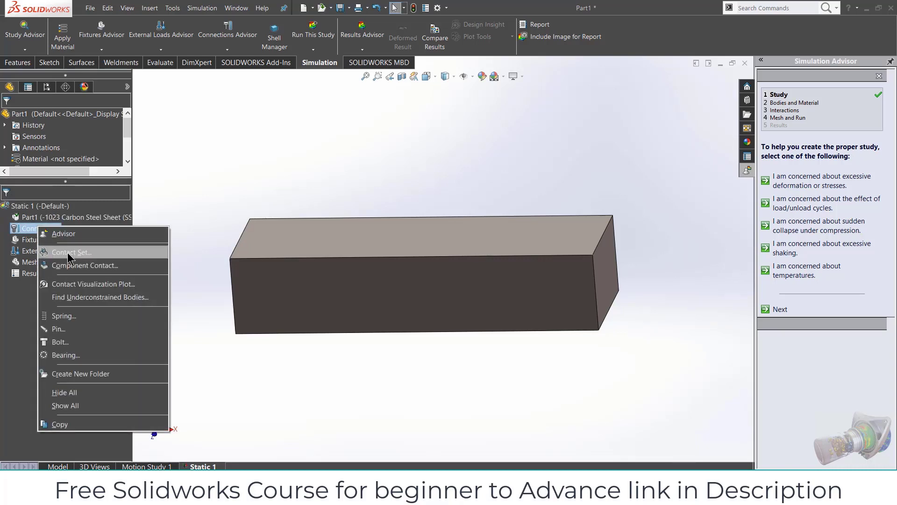
left_click(299, 195)
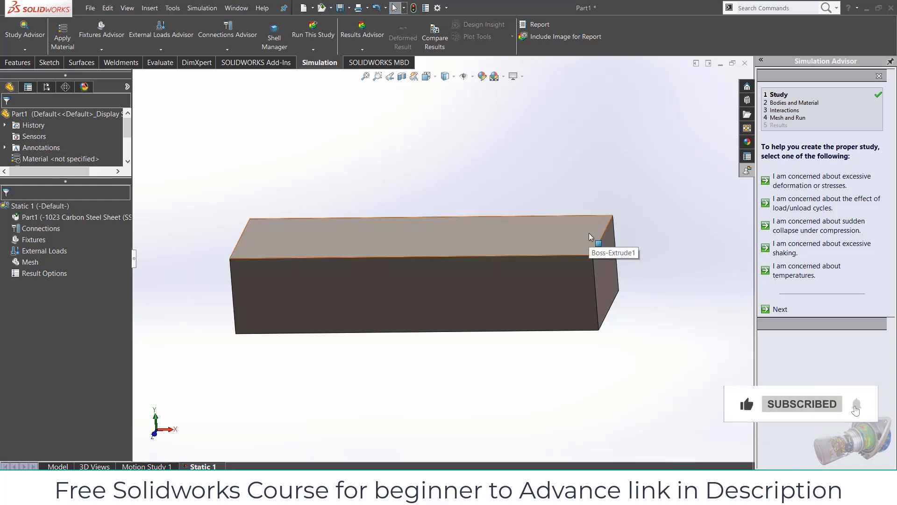
Step: Apply a Fixed Geometry fixture to one small end face of the block, checking the advanced fixture types before accepting it
middle_click_drag(523, 206, 230, 280)
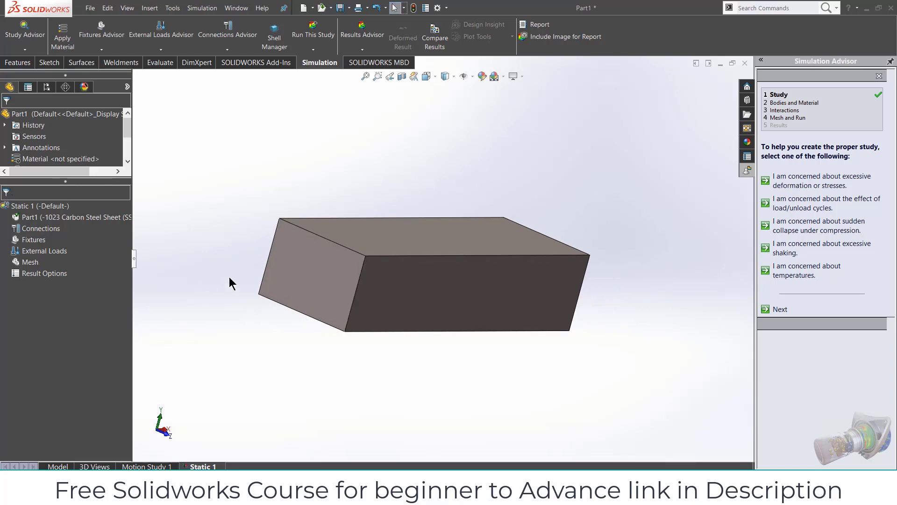
middle_click_drag(306, 274, 577, 250)
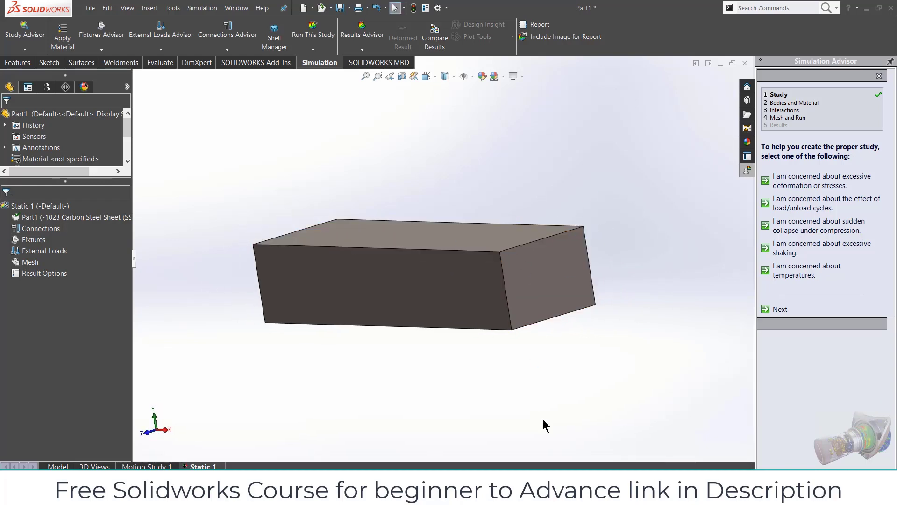
middle_click_drag(543, 419, 290, 402)
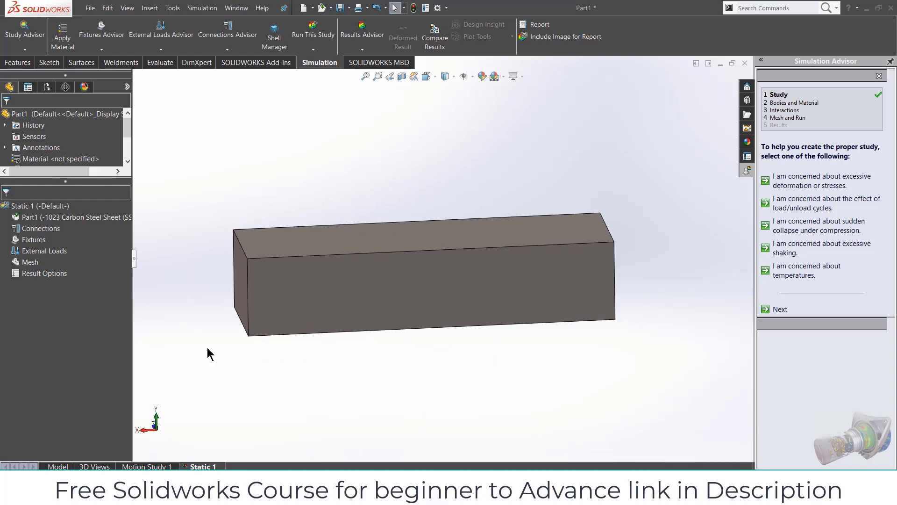
right_click(26, 240)
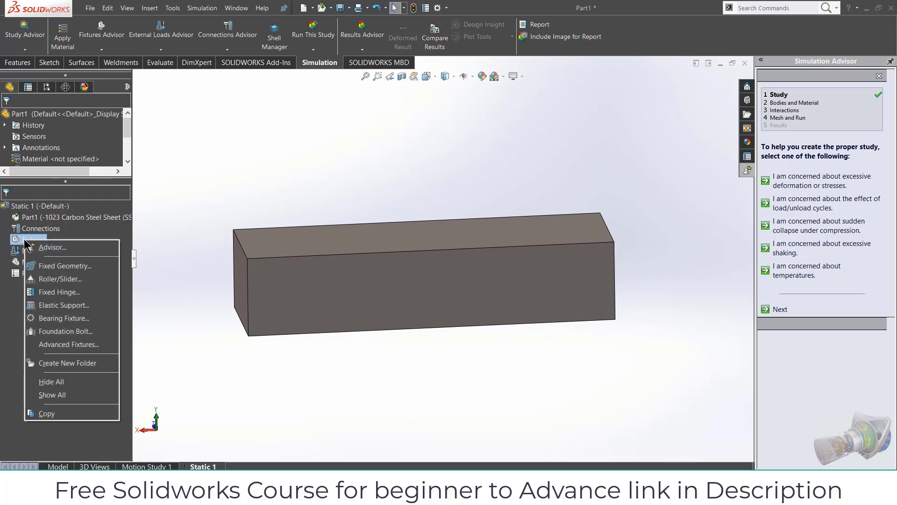
left_click(52, 266)
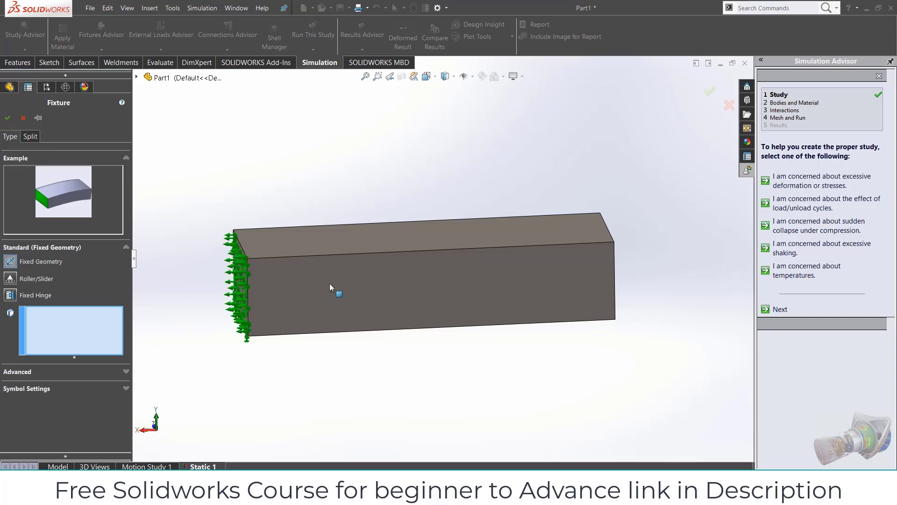
left_click(239, 300)
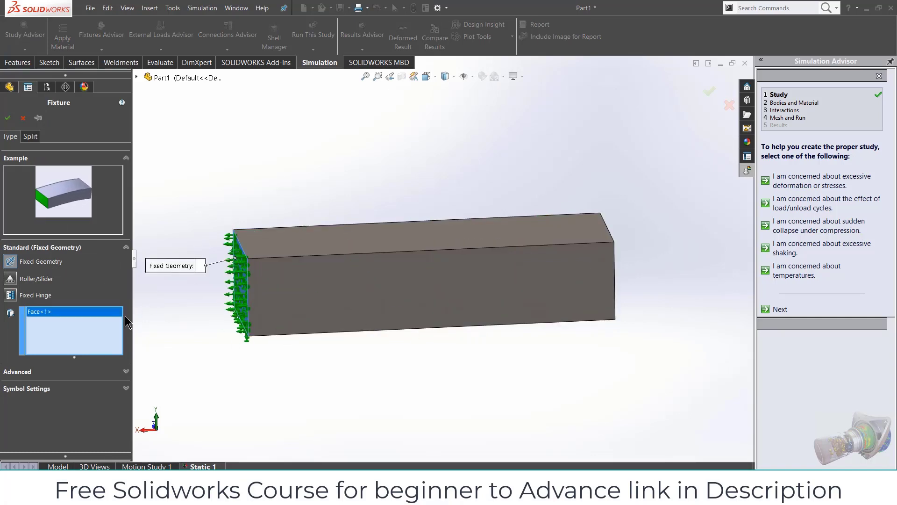
middle_click_drag(208, 309, 234, 332)
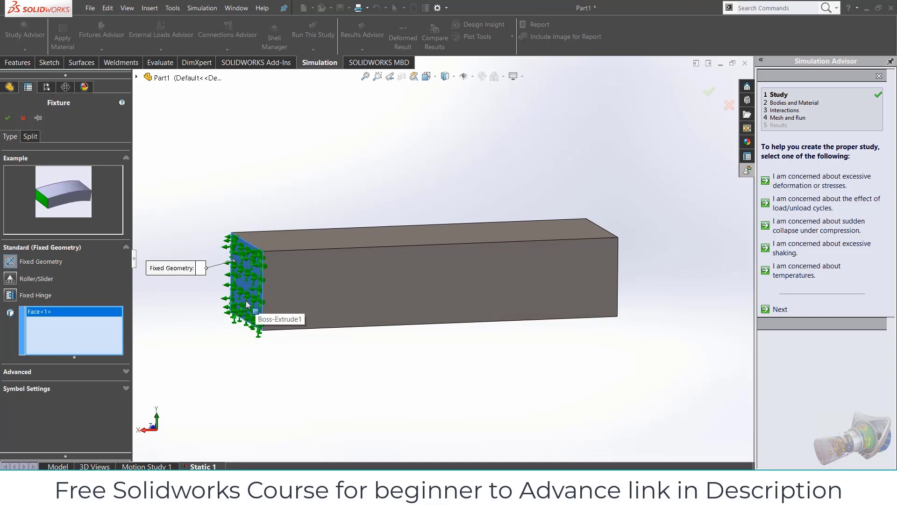
left_click(117, 372)
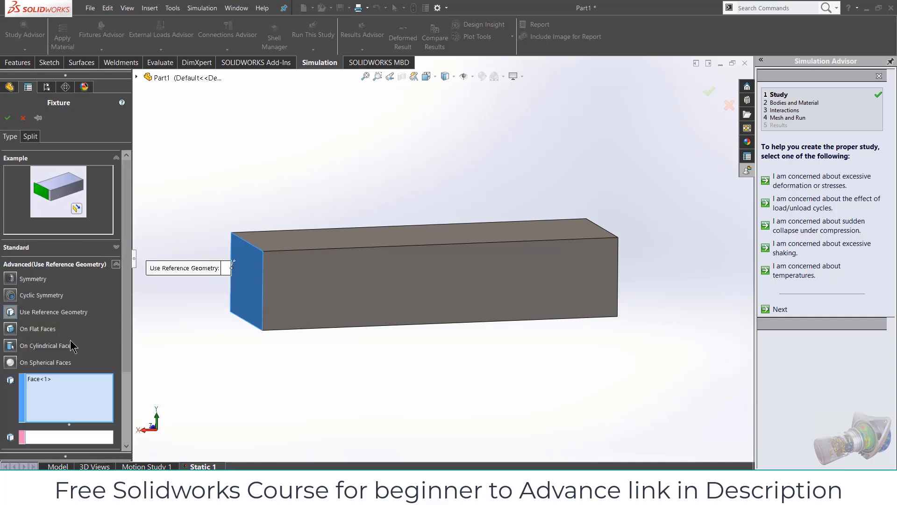
left_click(116, 265)
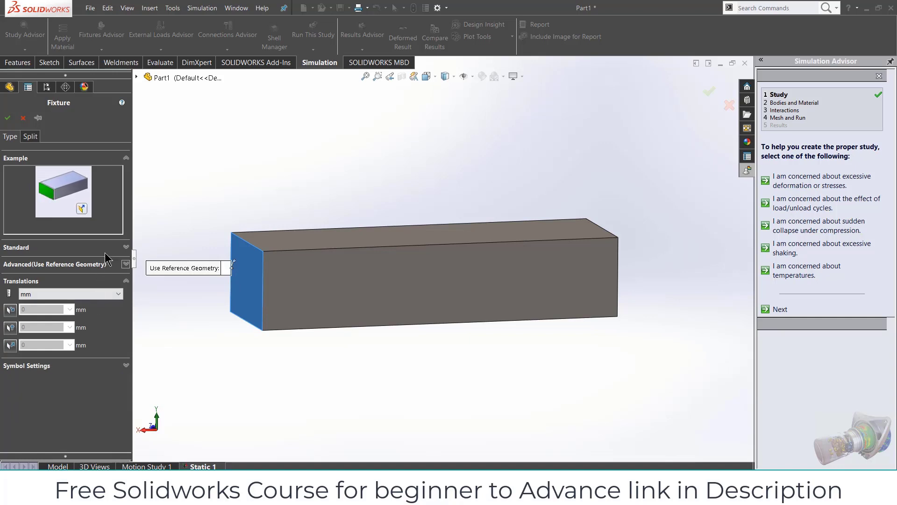
left_click(126, 246)
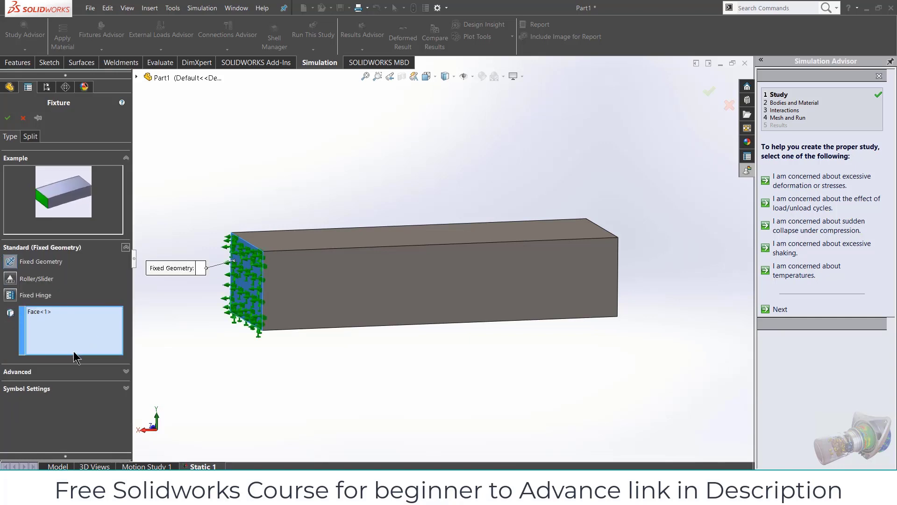
left_click(7, 119)
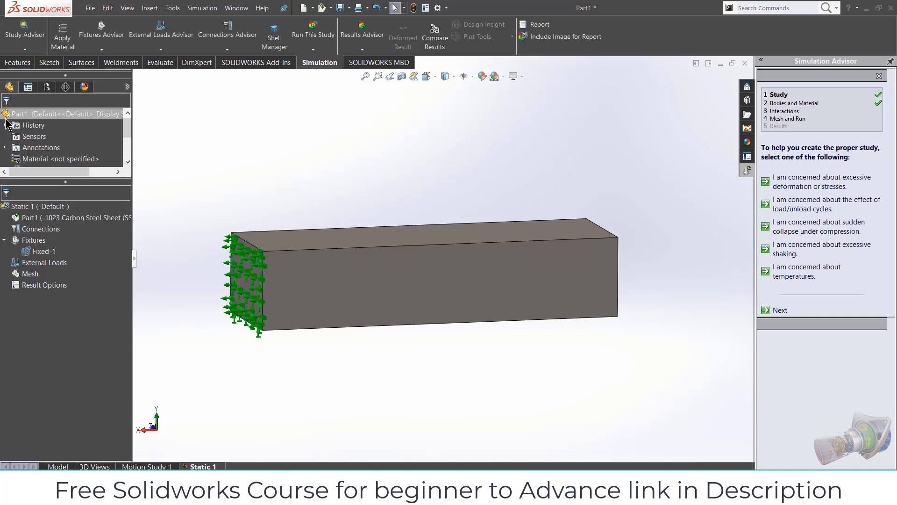
middle_click_drag(492, 172, 458, 192)
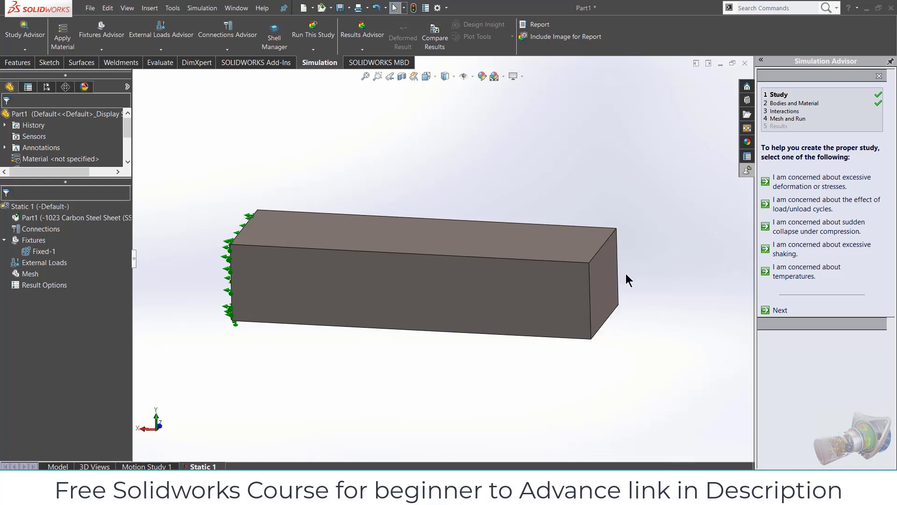
right_click(32, 264)
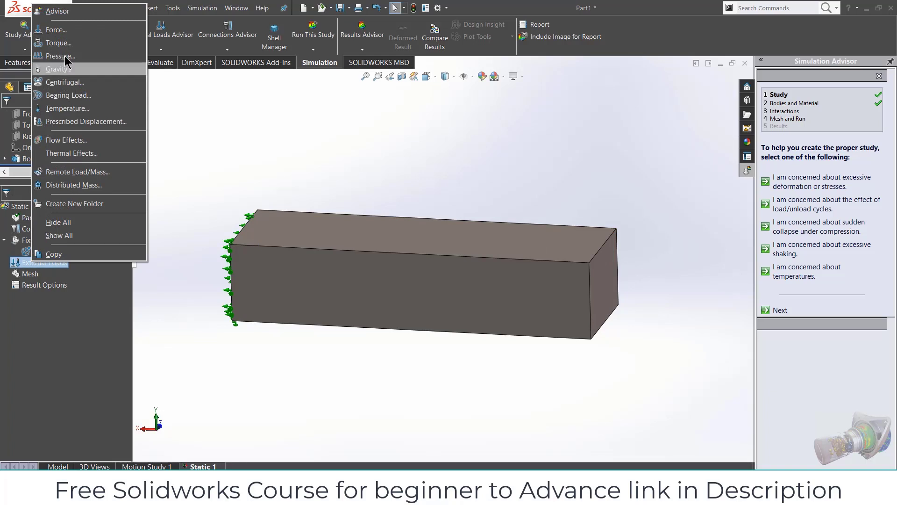
left_click(324, 106)
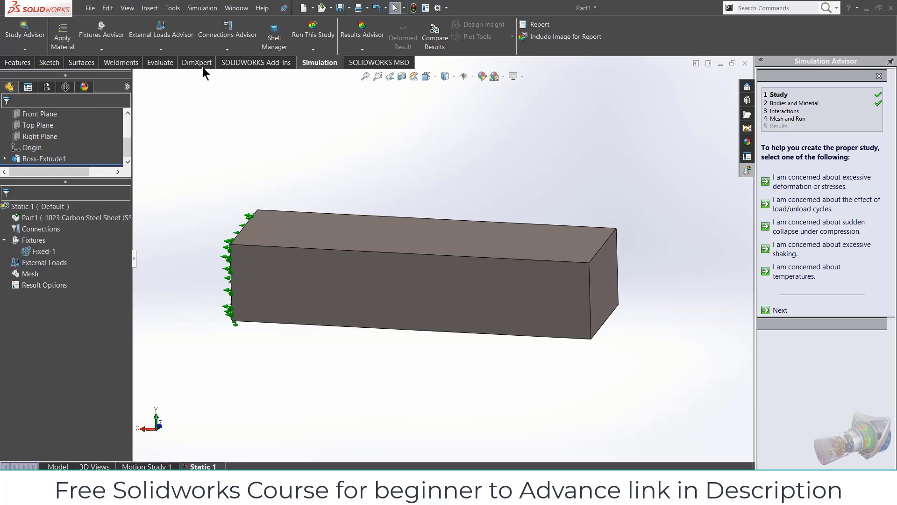
left_click(162, 50)
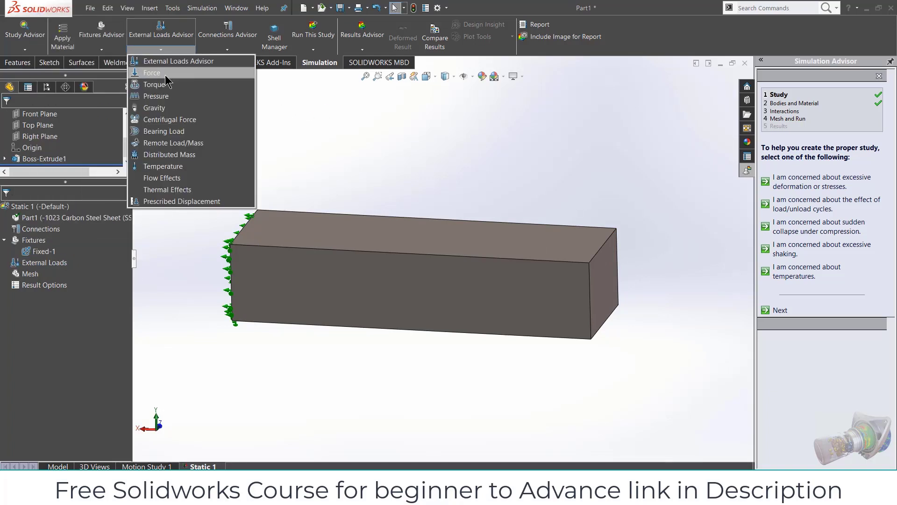
left_click(161, 49)
left_click(107, 53)
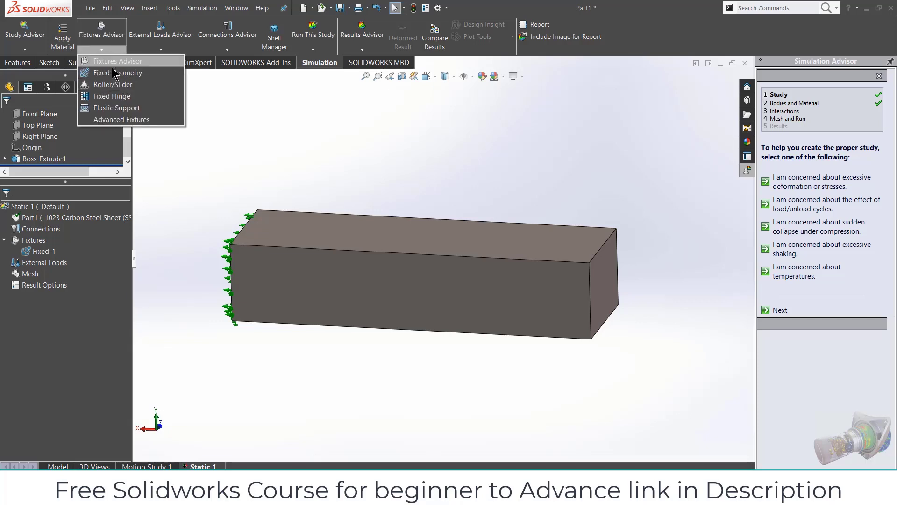
left_click(274, 144)
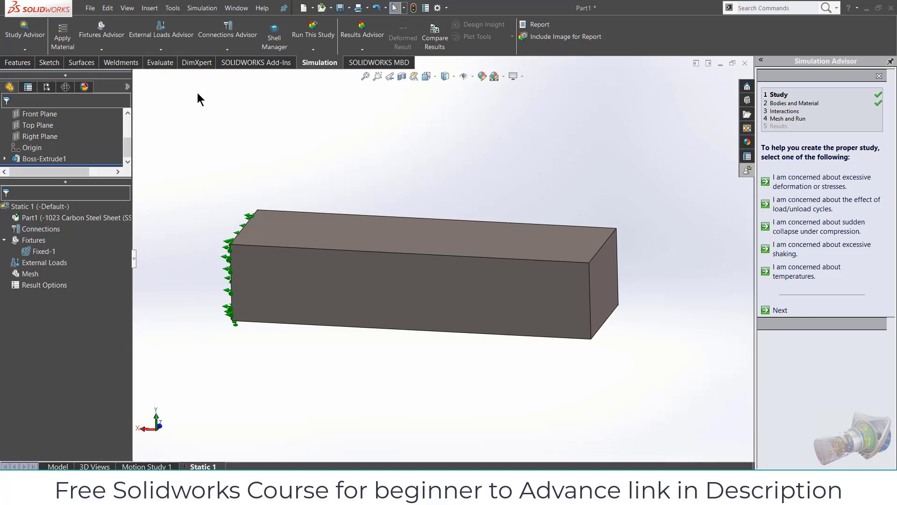
Step: Start a Force load on the upper edge of the block's free end, directed along the adjoining vertical edge
left_click(163, 49)
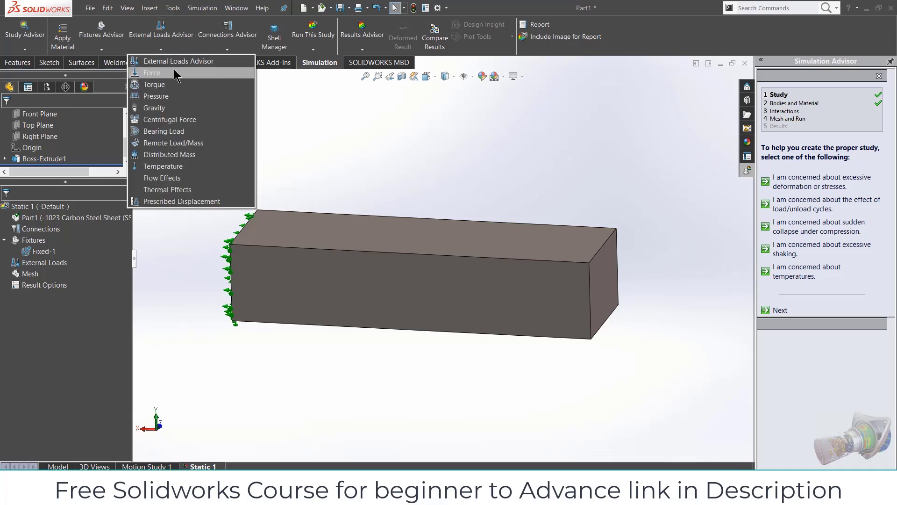
left_click(175, 72)
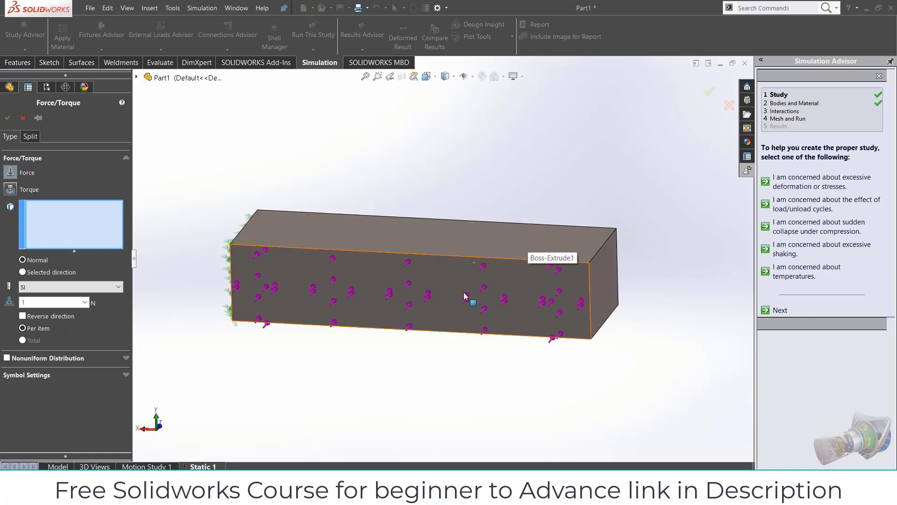
left_click(600, 247)
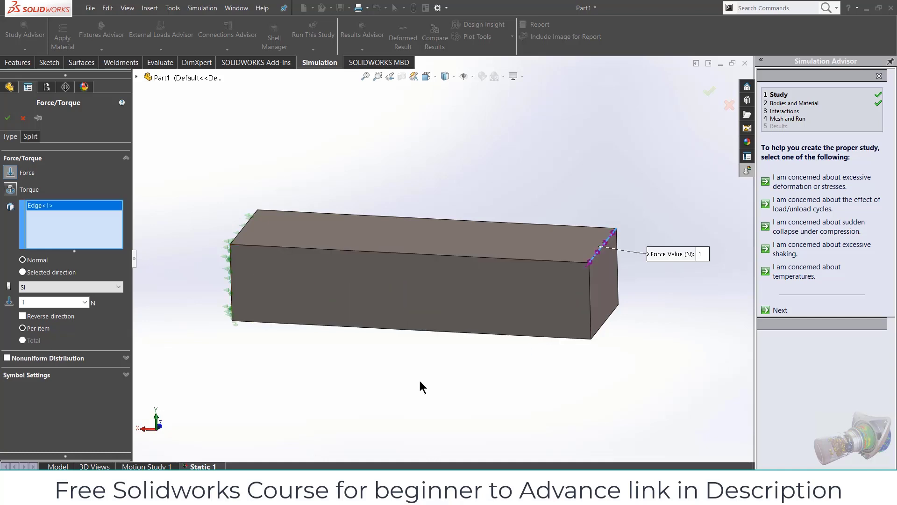
middle_click_drag(692, 341, 487, 313)
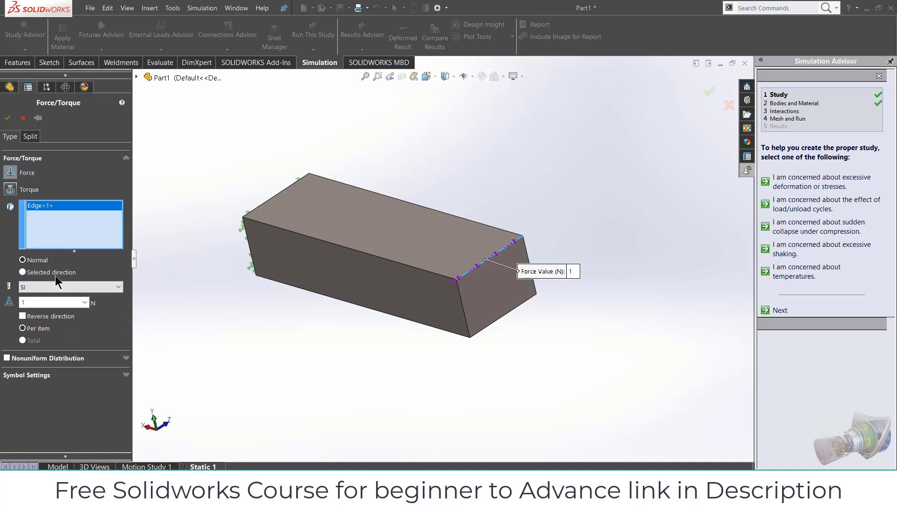
left_click(23, 272)
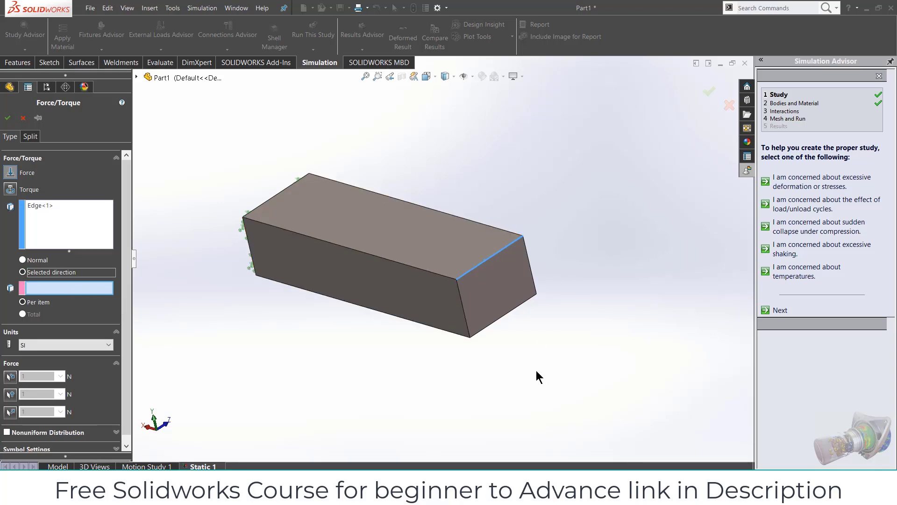
left_click(467, 321)
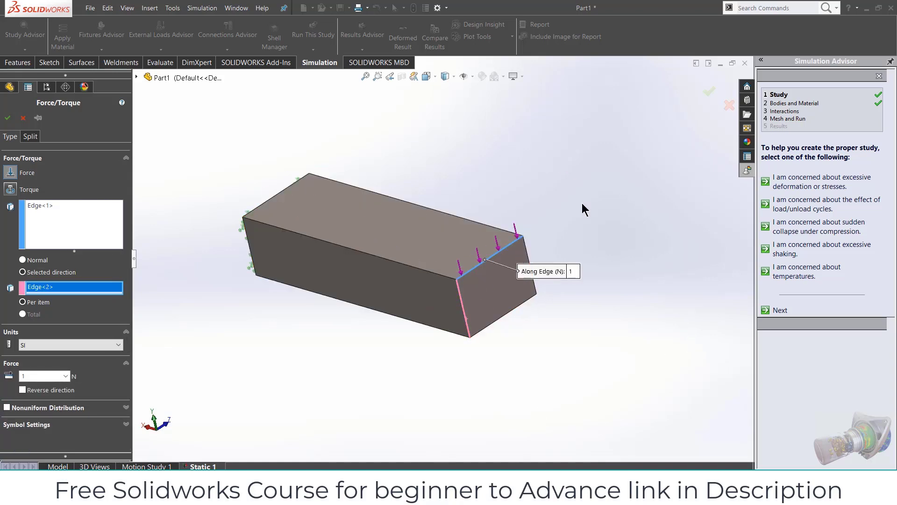
Step: Set the force along the selected direction to 500 N
double_click(29, 375)
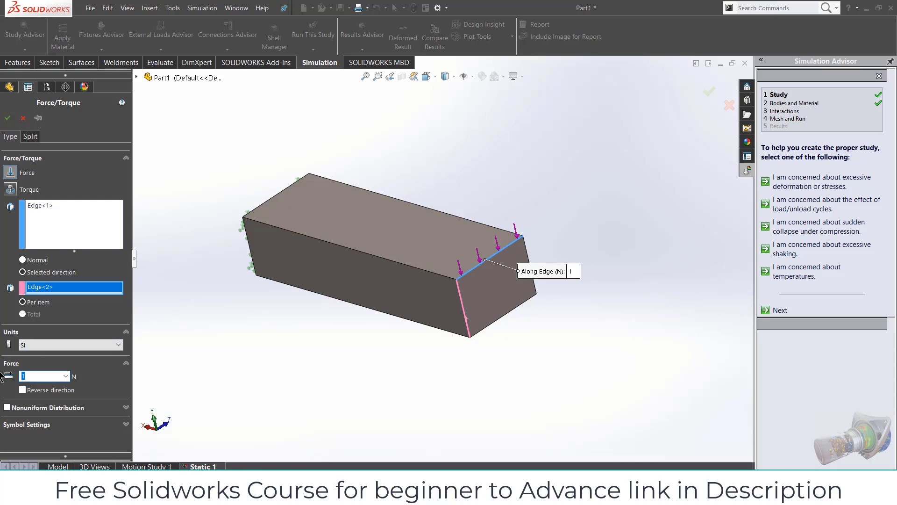
type("500")
middle_click_drag(585, 370, 422, 393)
Step: Set the force to 30 N per item and apply the load to the block's free-end edge
double_click(50, 376)
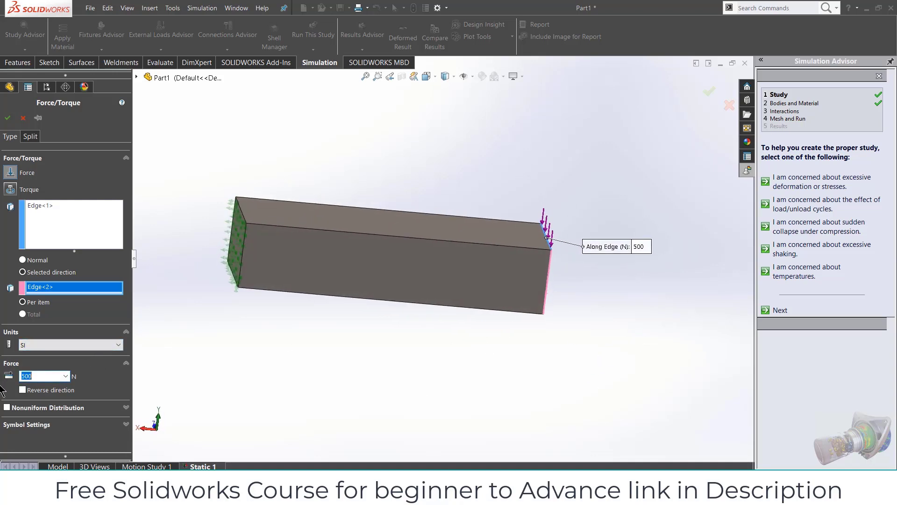
type("30")
middle_click_drag(657, 327, 636, 329)
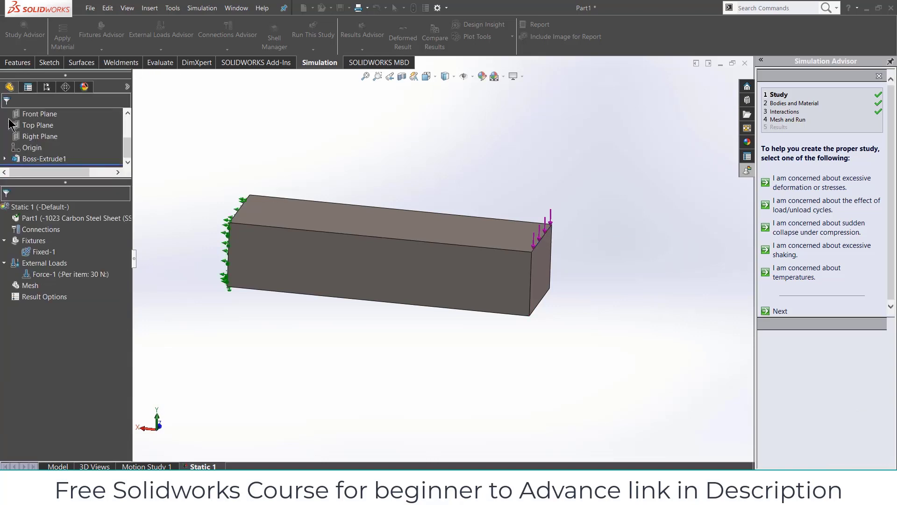
left_click(8, 118)
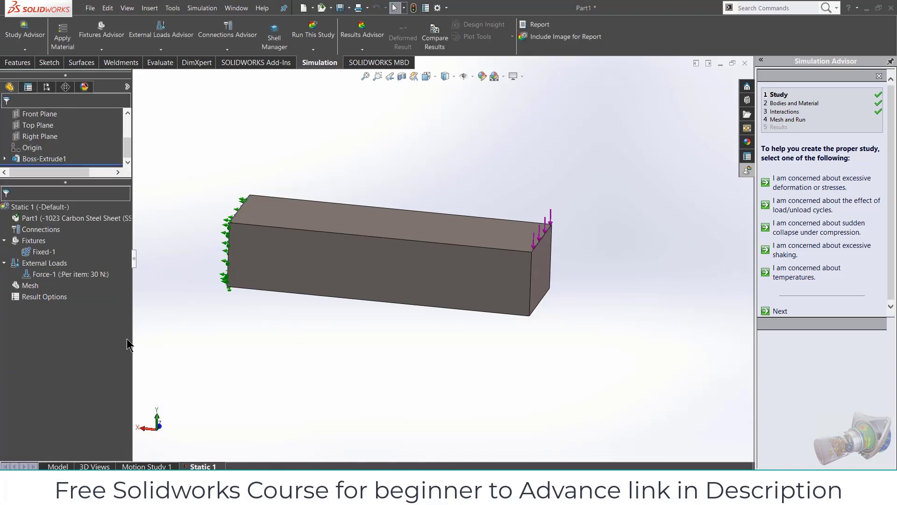
Step: Mesh the block with the mesh density set about halfway between the default and Fine, and inspect the mesh
mouse_move(467, 340)
middle_mouse_down()
mouse_move(431, 321)
mouse_move(458, 334)
middle_mouse_up()
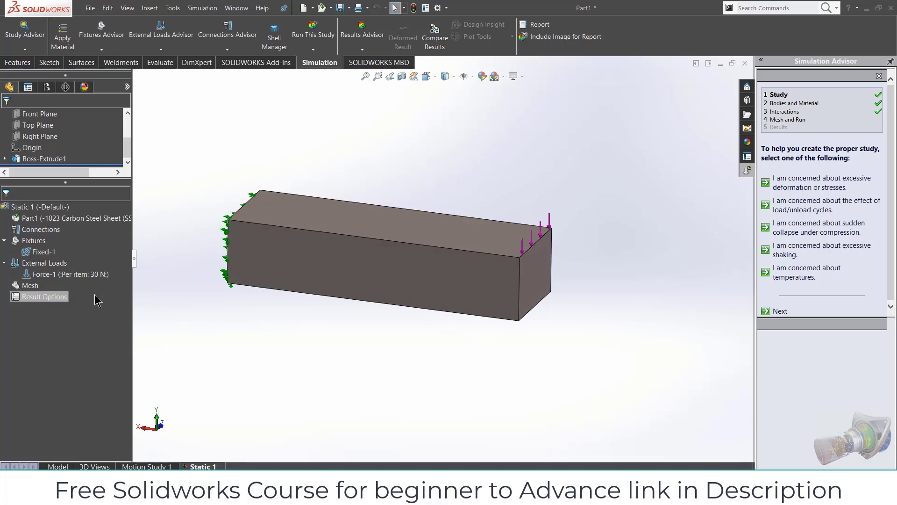
right_click(36, 288)
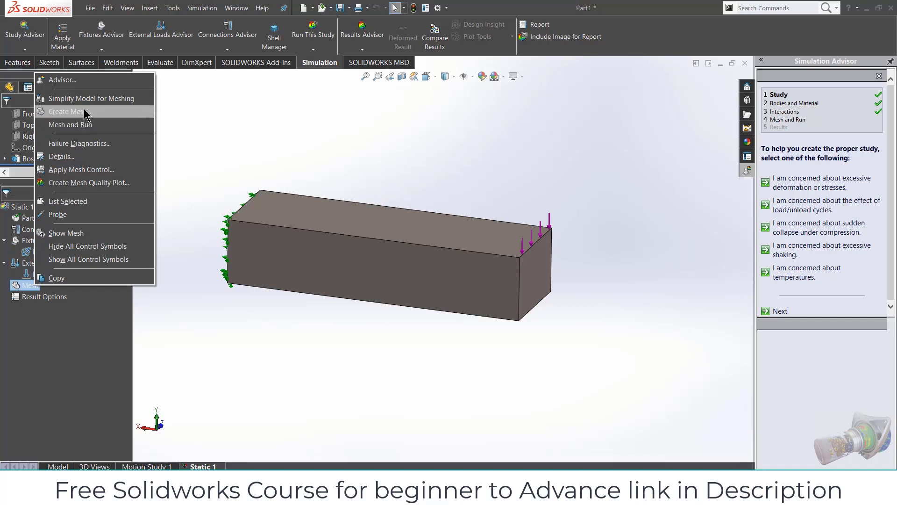
left_click(86, 112)
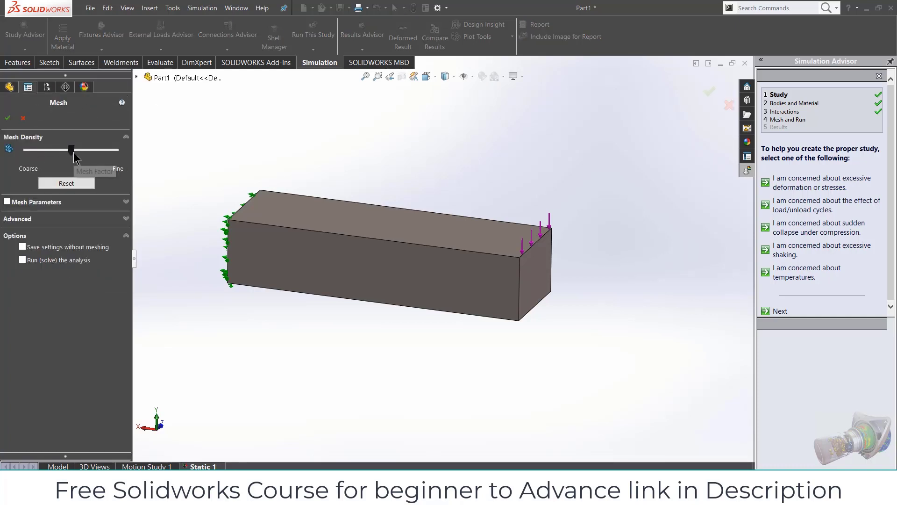
left_click_drag(73, 152, 97, 152)
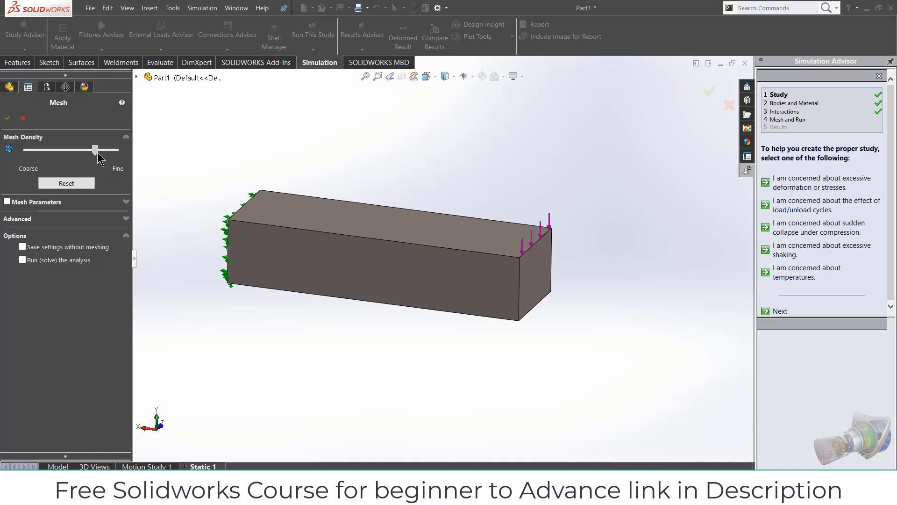
left_click(7, 118)
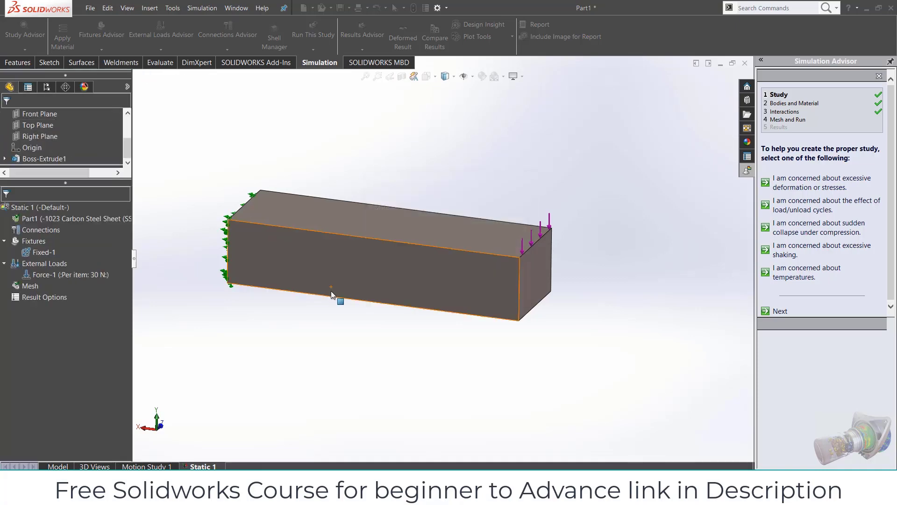
scroll(479, 271, "down", 4)
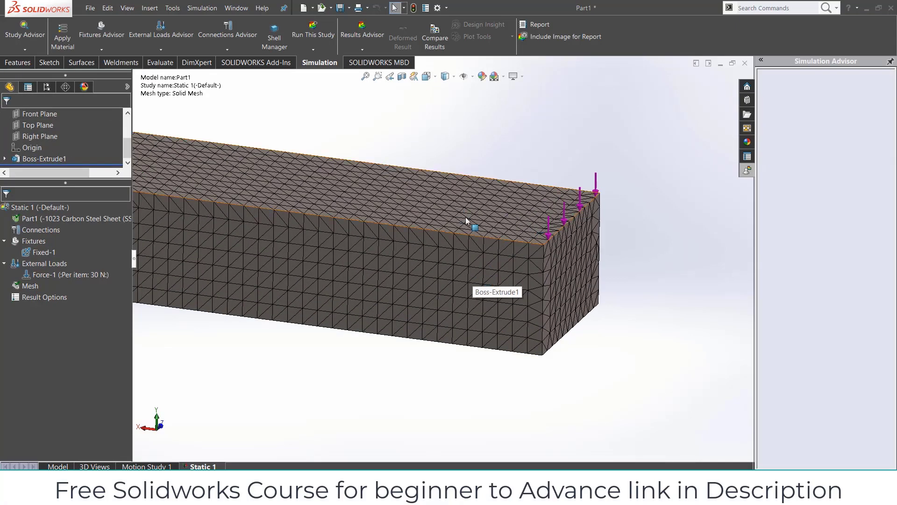
scroll(467, 224, "up", 4)
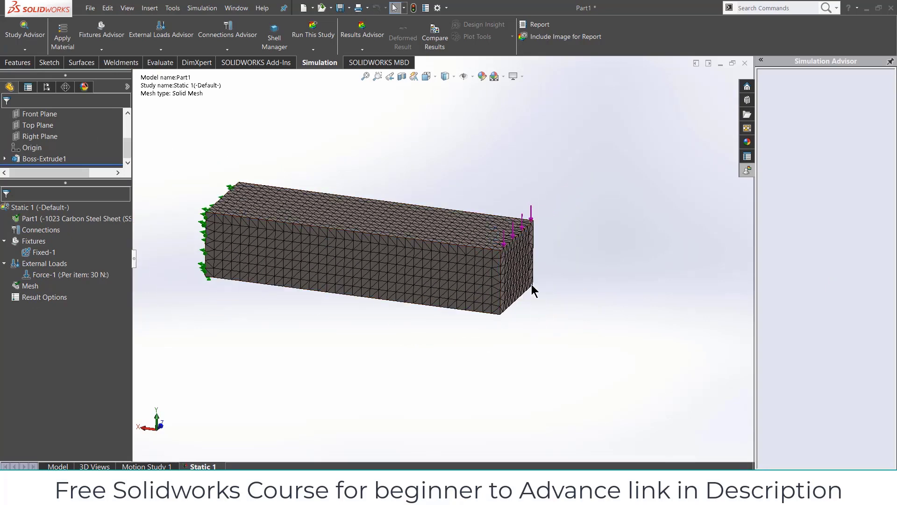
middle_click_drag(433, 240, 458, 309)
scroll(435, 248, "down", 3)
scroll(431, 260, "up", 3)
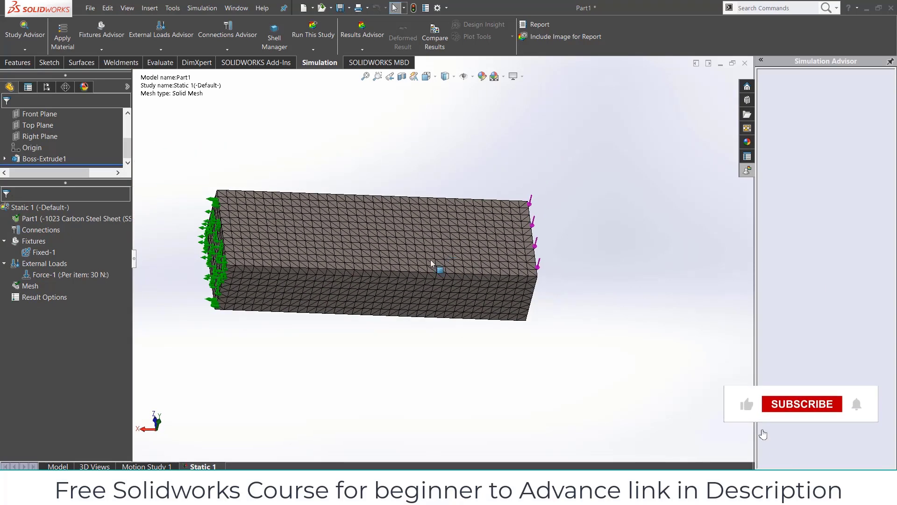
Step: Remesh the block with the mesh density set between Coarse and the default
right_click(30, 286)
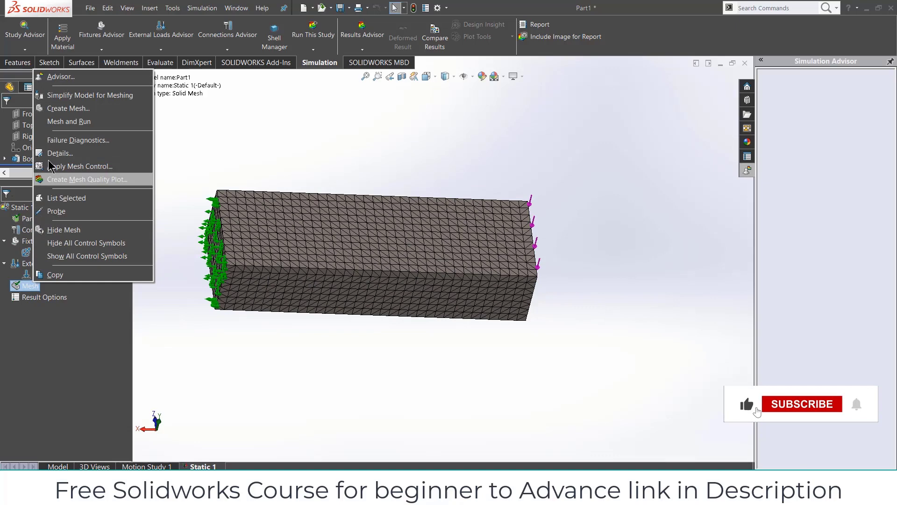
left_click(68, 109)
left_click_drag(92, 150, 57, 150)
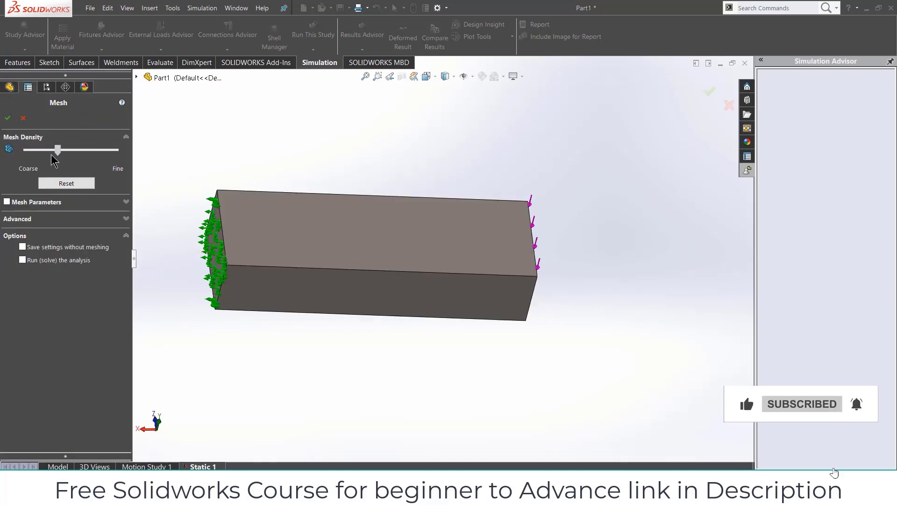
left_click(7, 118)
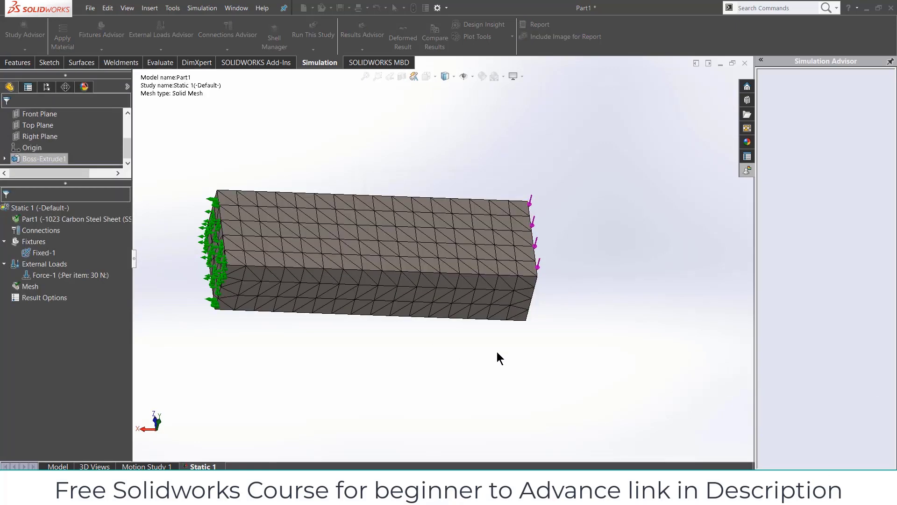
Step: Examine the size and layout of the coarse mesh elements near the block's loaded end
middle_click_drag(498, 358, 434, 239)
scroll(434, 239, "down", 3)
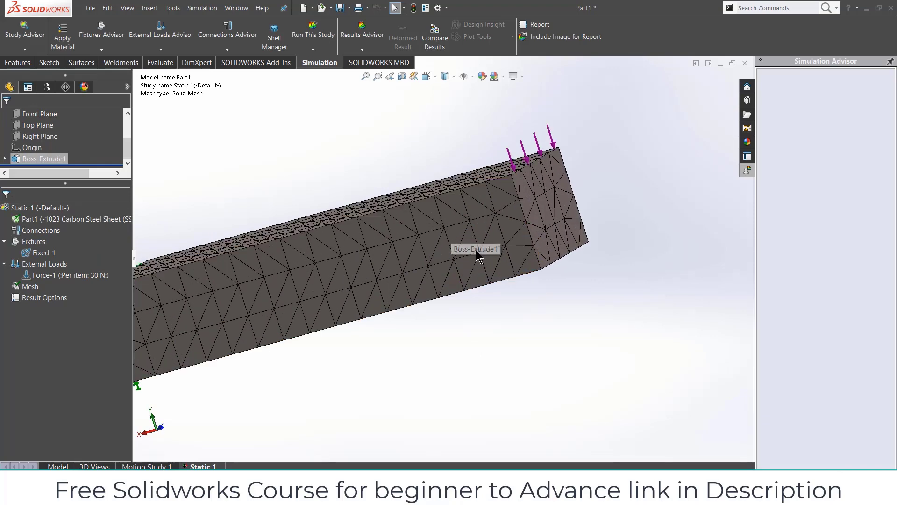
scroll(488, 256, "up", 1)
scroll(488, 257, "down", 3)
middle_click_drag(505, 261, 510, 266)
scroll(510, 266, "up", 2)
scroll(468, 248, "down", 2)
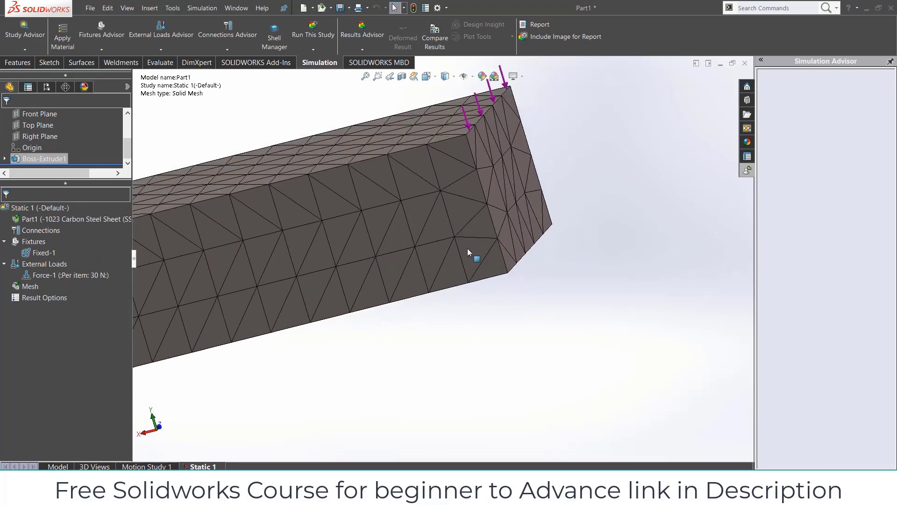
scroll(467, 249, "up", 3)
scroll(477, 337, "down", 1)
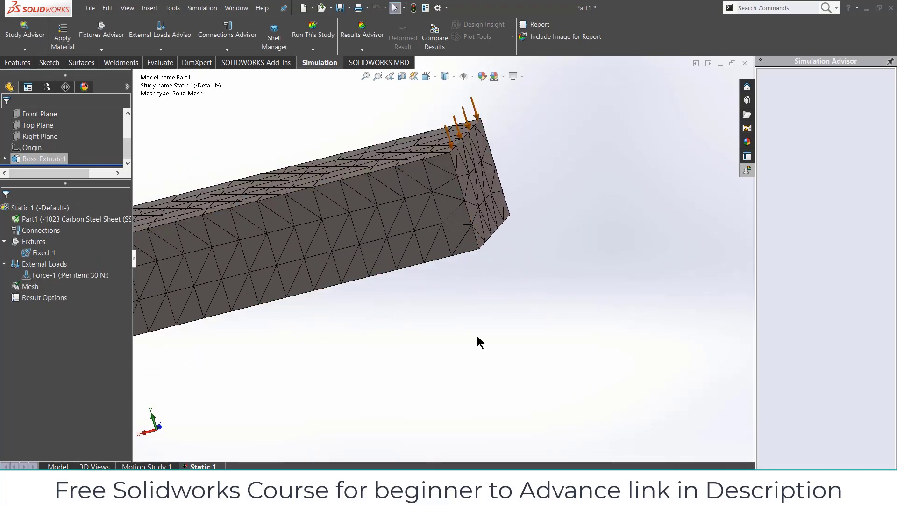
scroll(480, 343, "up", 2)
Step: Remesh the block with the mesh density set about three quarters of the way from Coarse to Fine
right_click(30, 286)
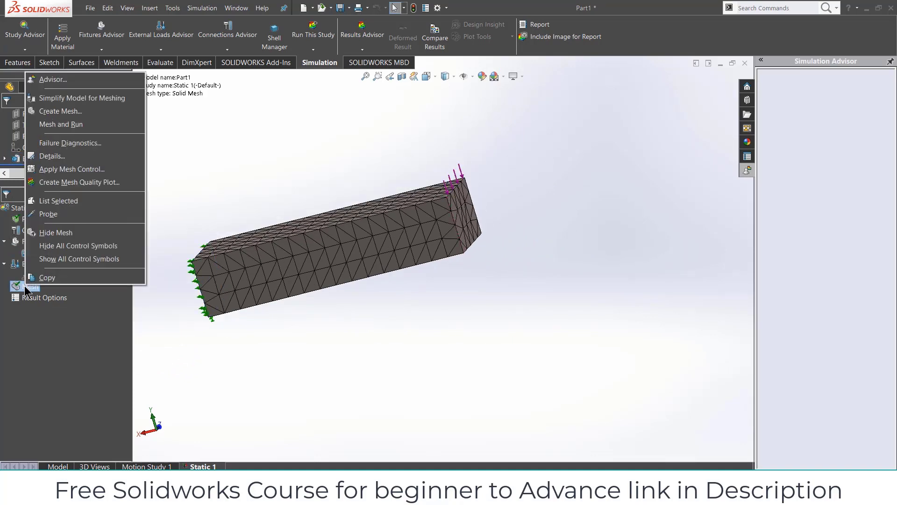
left_click(49, 112)
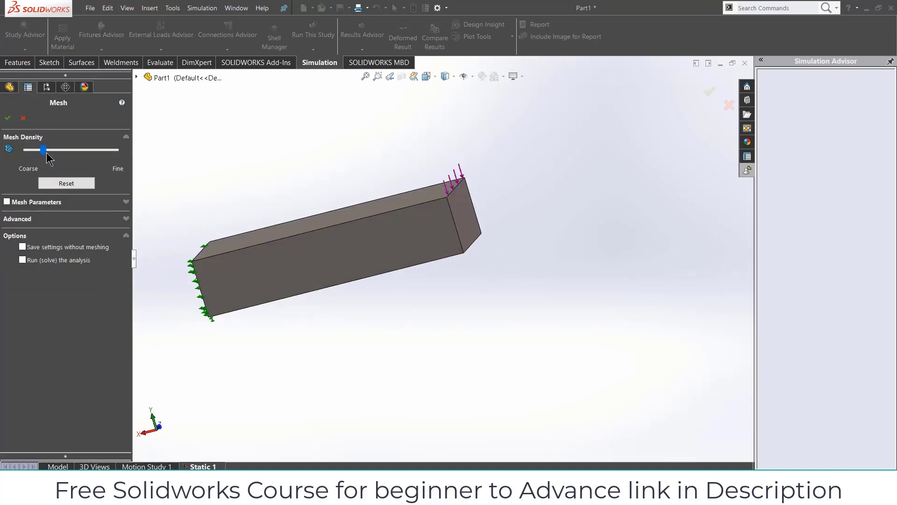
left_click_drag(42, 151, 100, 155)
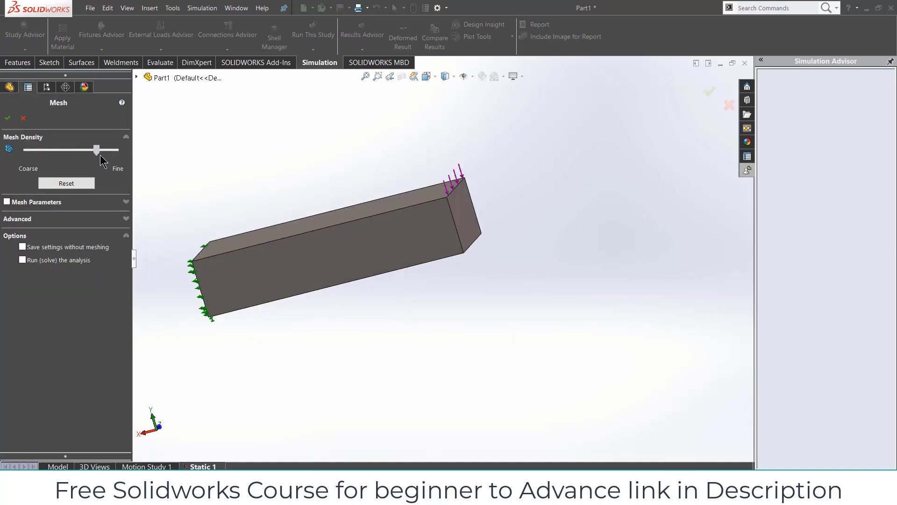
left_click(7, 118)
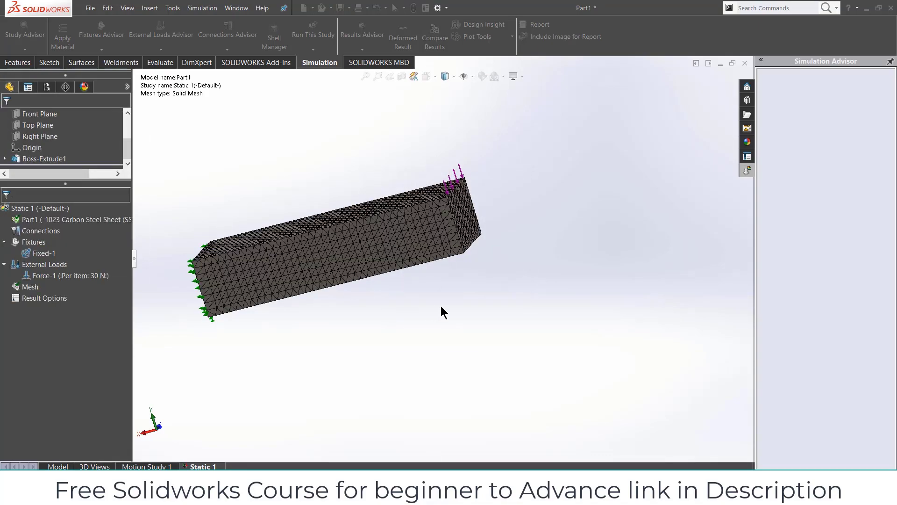
Step: Examine the finer mesh on the block's top and side faces, up close and as a whole
middle_click_drag(441, 305, 459, 375)
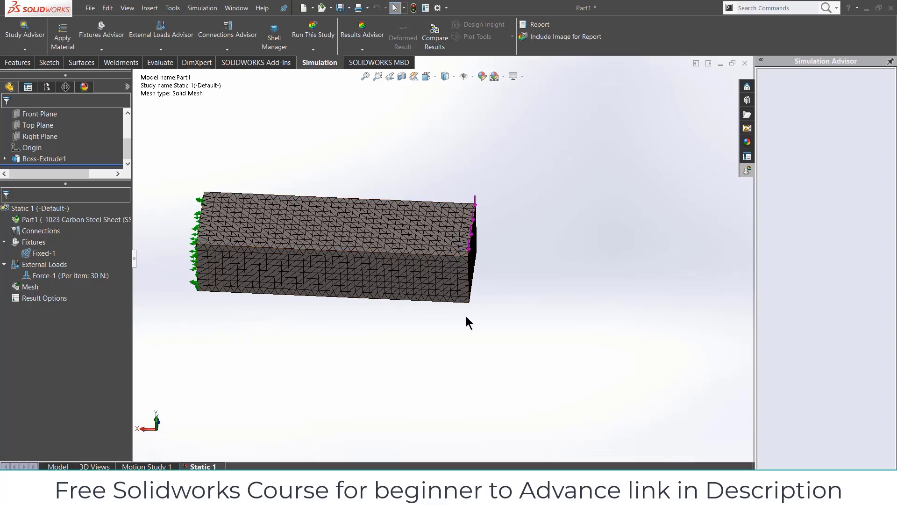
middle_click_drag(461, 321, 459, 250)
scroll(402, 237, "down", 6)
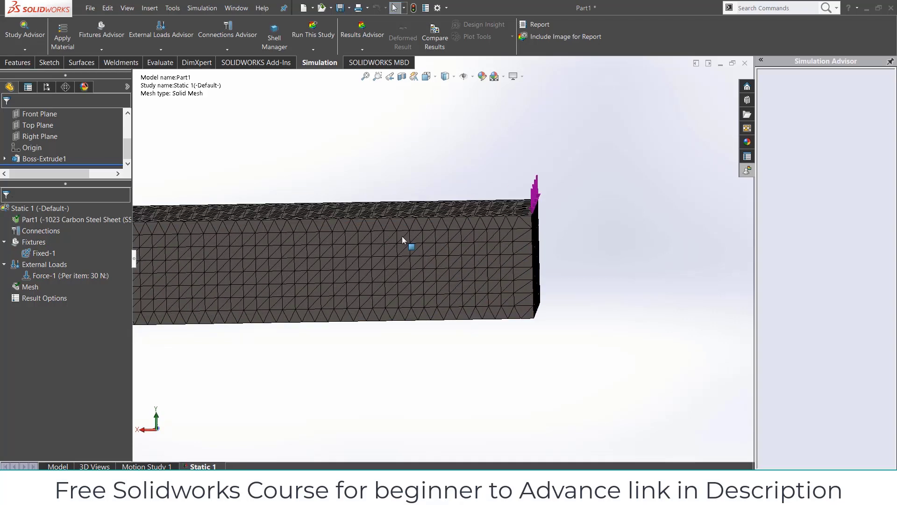
scroll(410, 239, "down", 3)
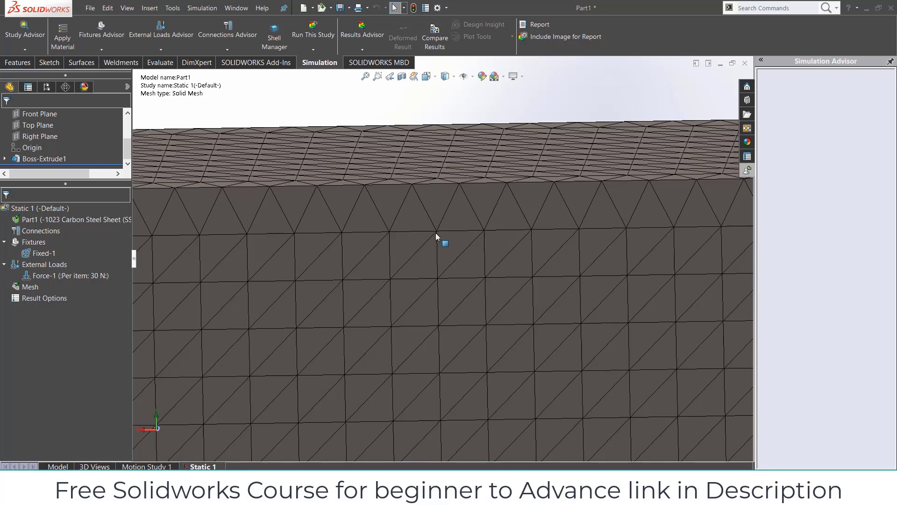
scroll(532, 330, "up", 5)
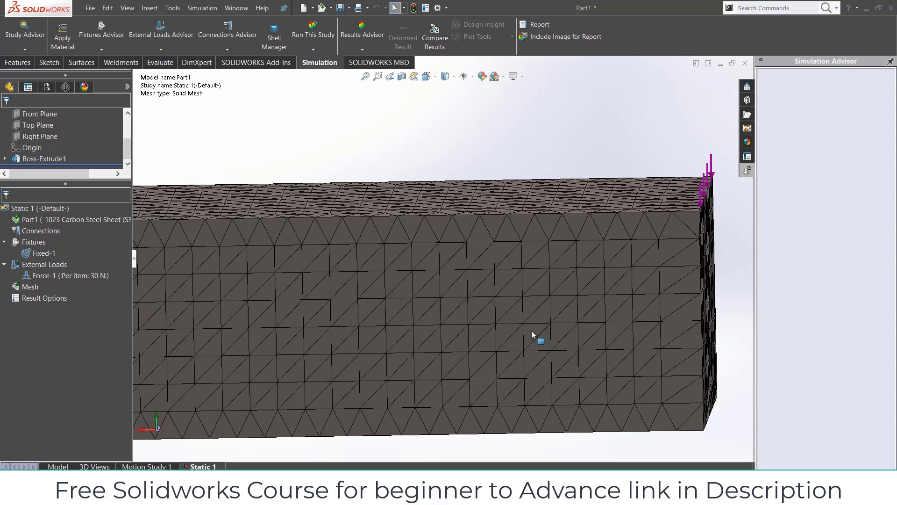
scroll(531, 330, "up", 3)
scroll(531, 330, "up", 2)
scroll(442, 326, "up", 2)
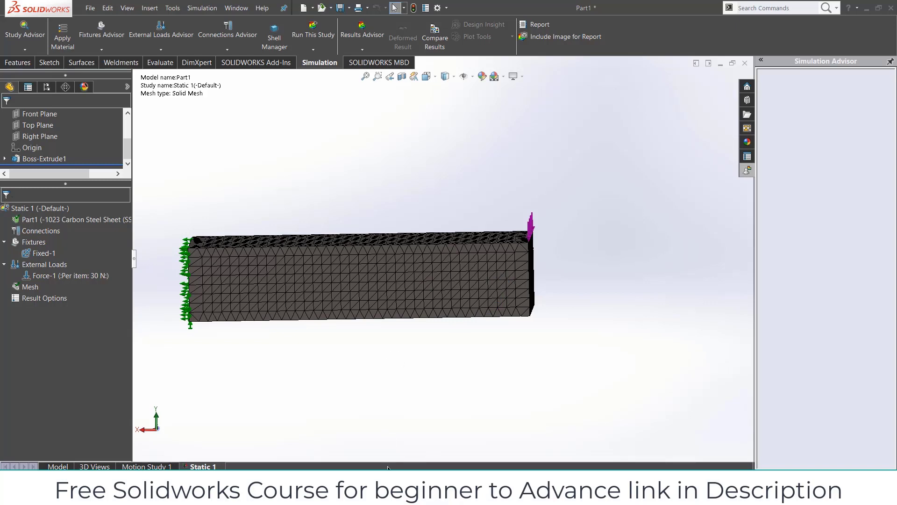
Step: Switch to the Gradient Optimisation notebook in Jupyter and raise the sine plot's p value to 55
left_click(469, 441)
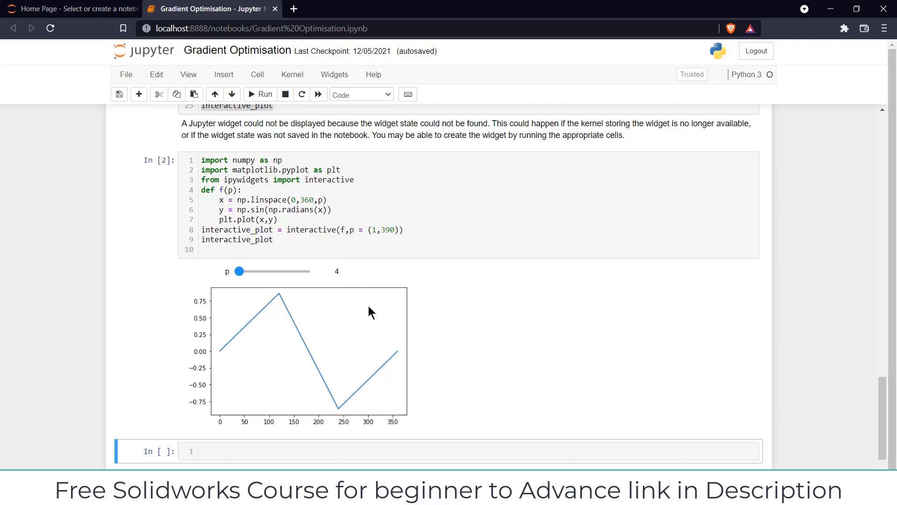
left_click_drag(239, 272, 248, 275)
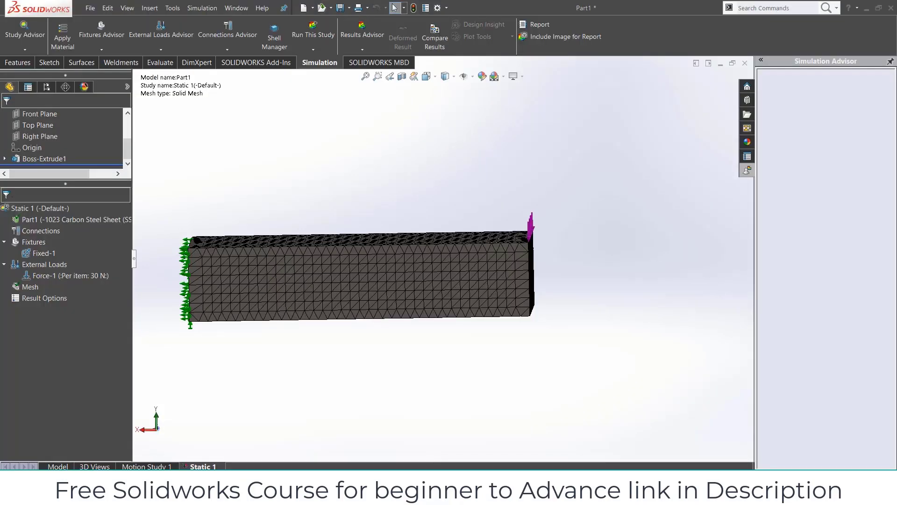
middle_click_drag(424, 289, 556, 290)
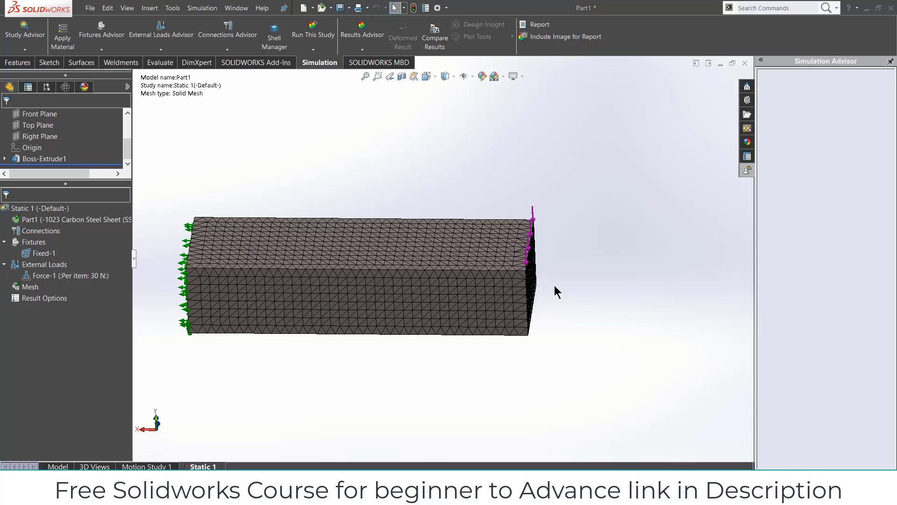
Step: Return to the Jupyter notebook and lower the sine plot's p value to 1, then set it to 3
left_click(423, 448)
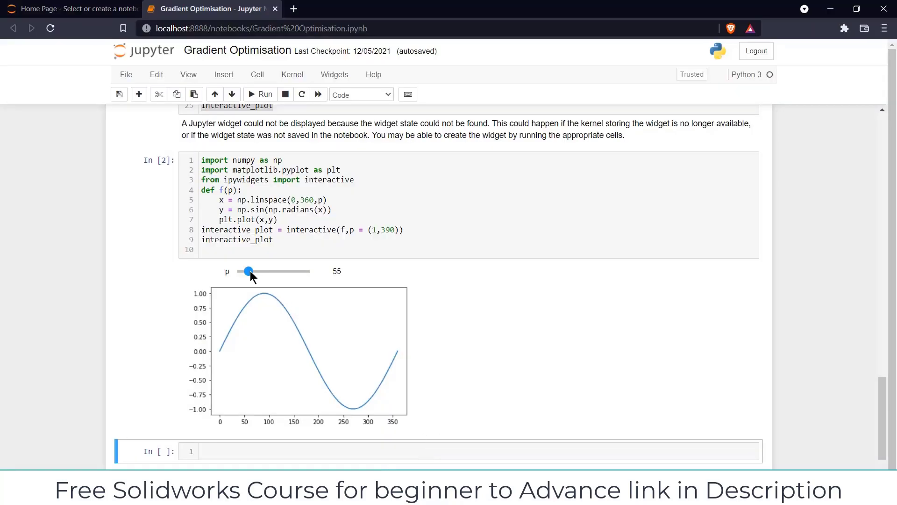
left_click_drag(250, 270, 237, 273)
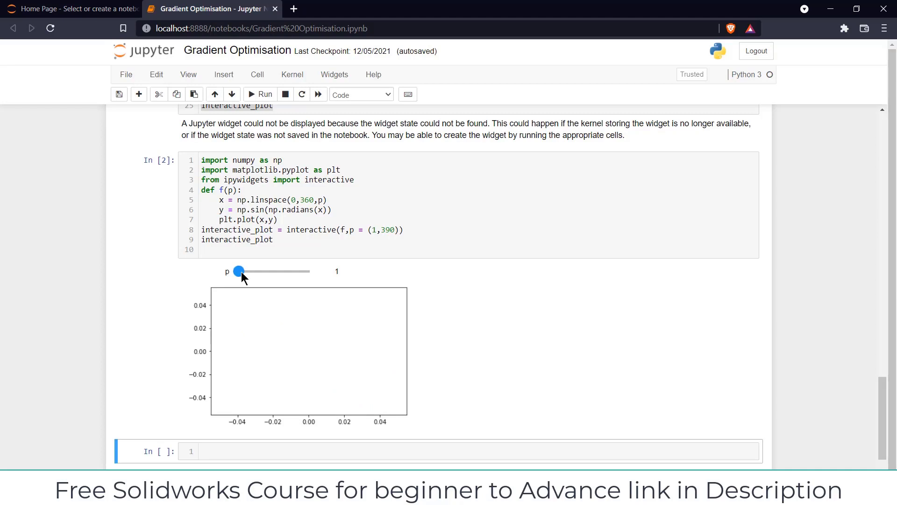
left_click_drag(241, 271, 241, 271)
double_click(331, 273)
type("3")
key("Return")
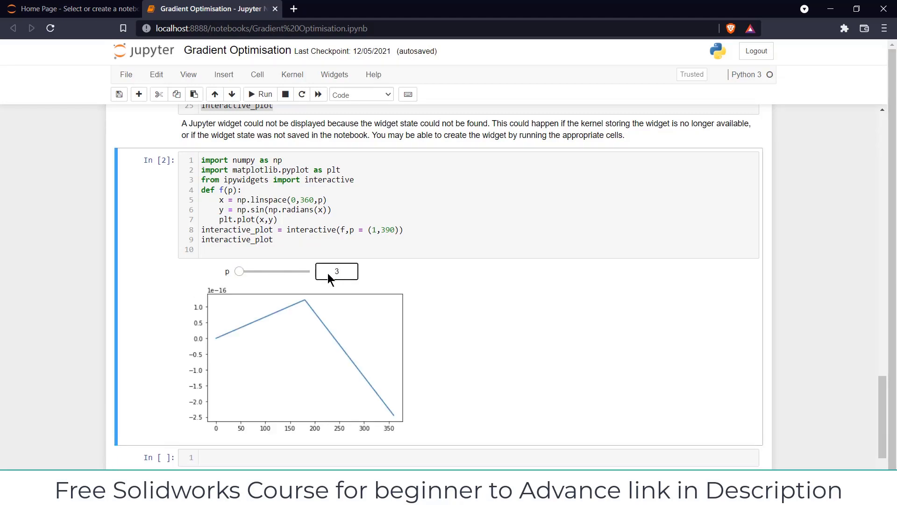
Step: Set the sine plot's p value to 5, 8 and finally 20 to compare the curve's smoothness
double_click(351, 273)
type("5")
key("Return")
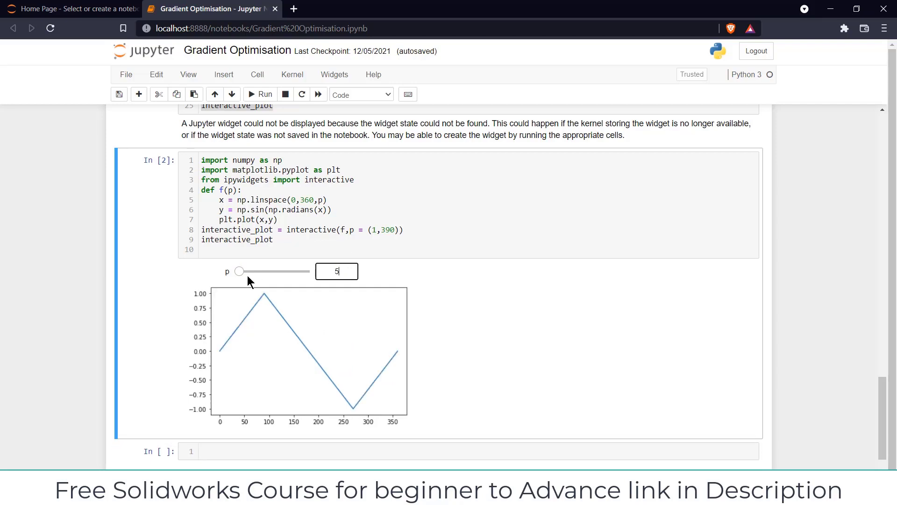
double_click(327, 276)
type("8")
key("Return")
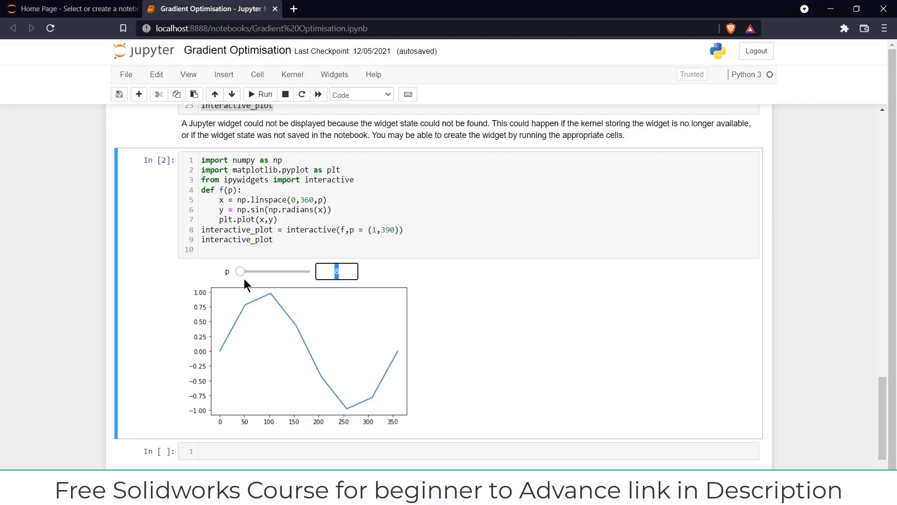
type("20")
key("Return")
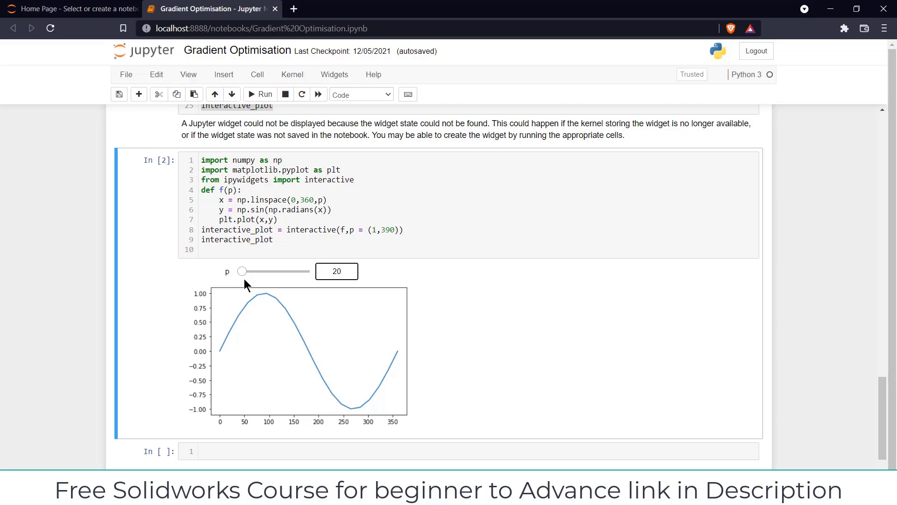
Step: Look through the notebook's gradient descent cells and raise the sine plot's p value further
scroll(518, 337, "up", 15)
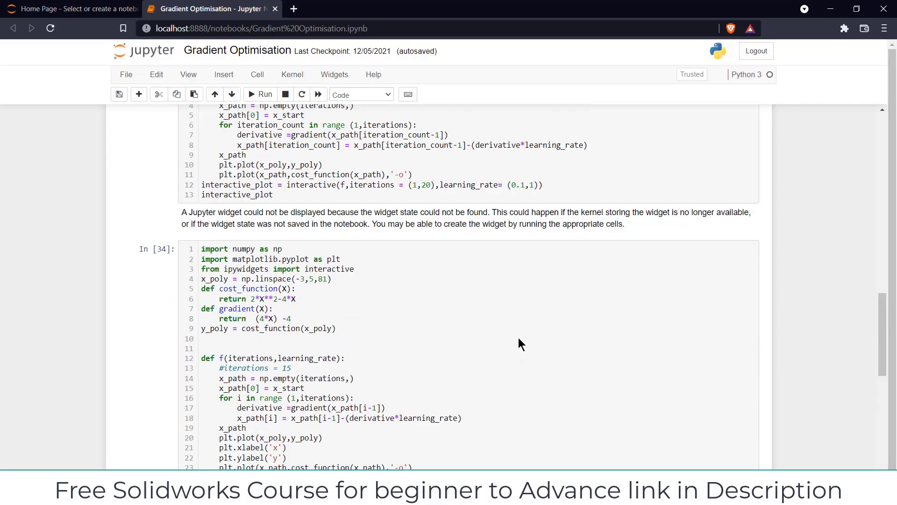
scroll(518, 338, "up", 1)
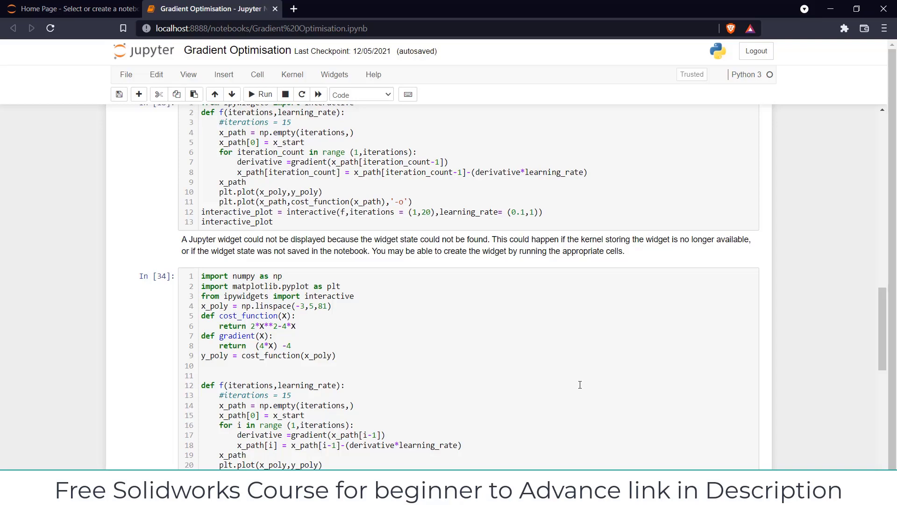
scroll(579, 384, "down", 15)
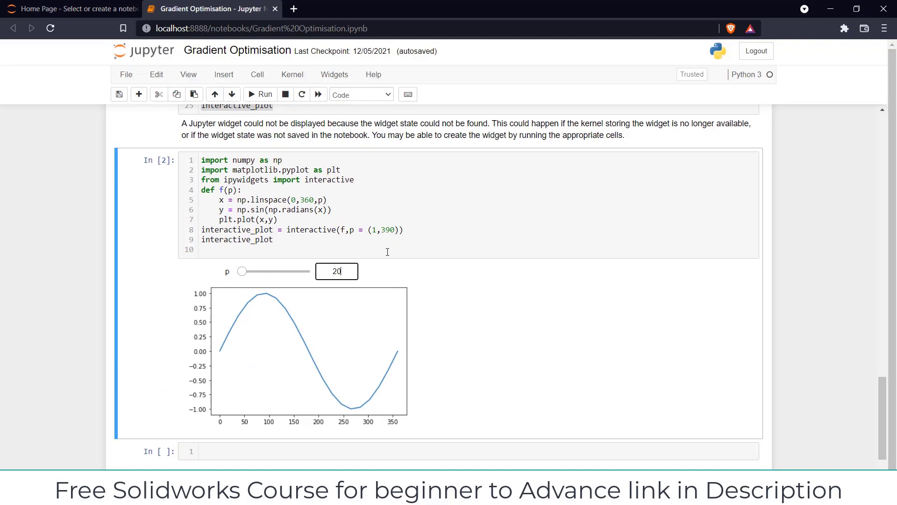
left_click_drag(243, 273, 249, 273)
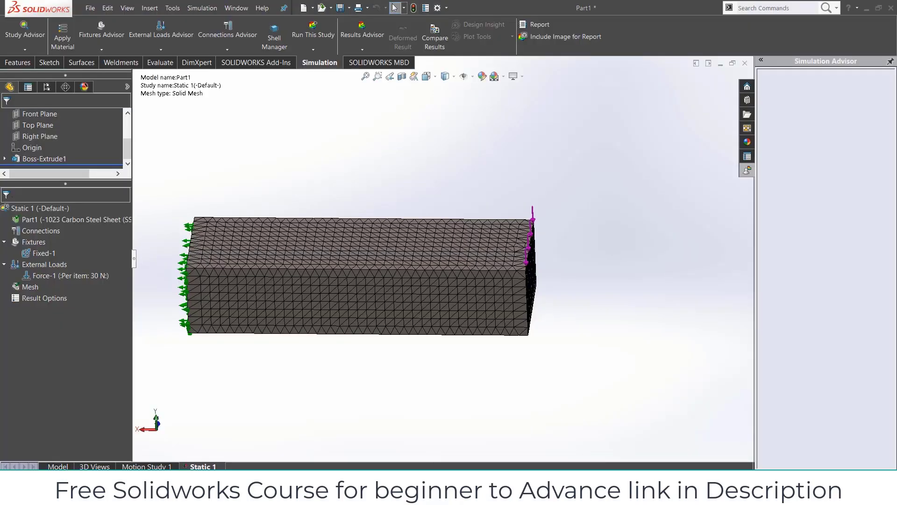
Step: Switch back to SOLIDWORKS and run the static study on the meshed block
middle_click_drag(500, 210, 444, 299)
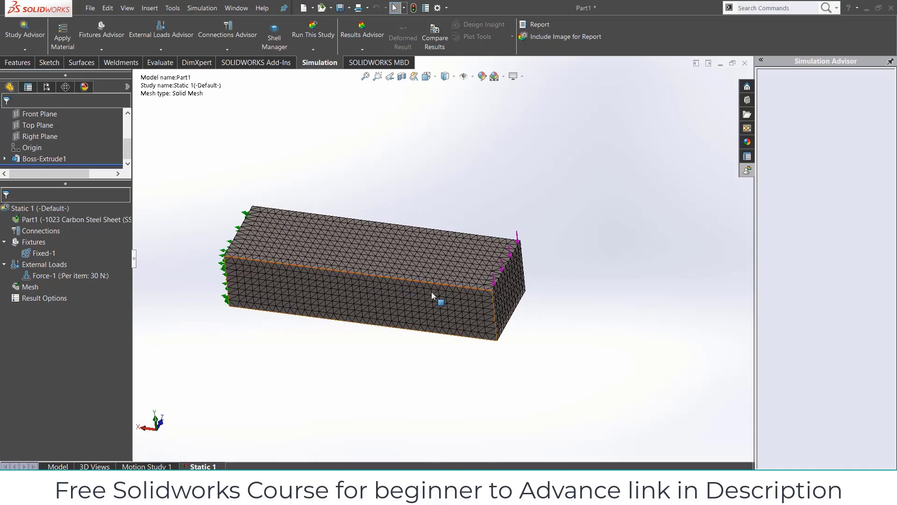
middle_click_drag(572, 309, 587, 258)
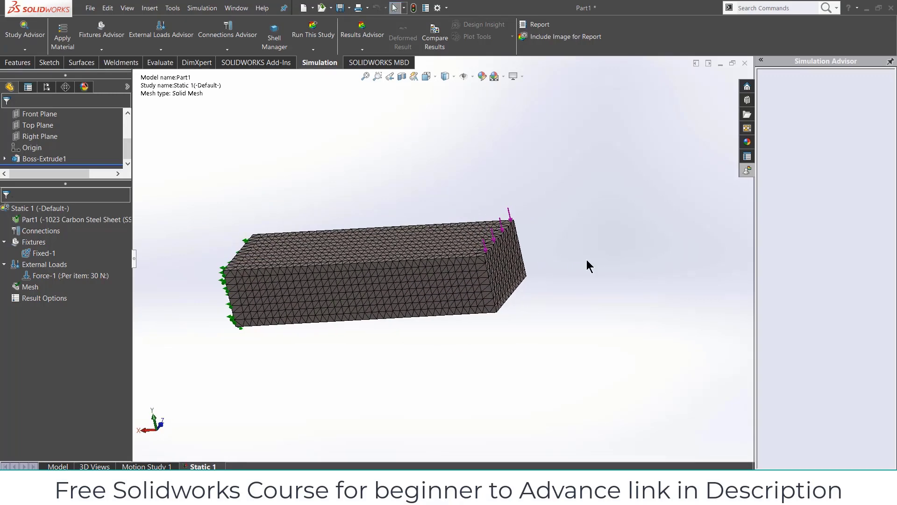
left_click(314, 49)
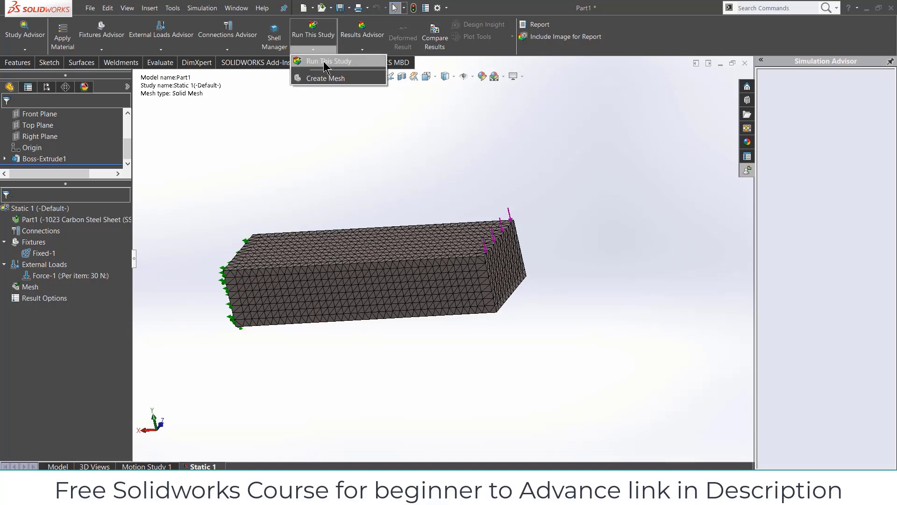
left_click(321, 35)
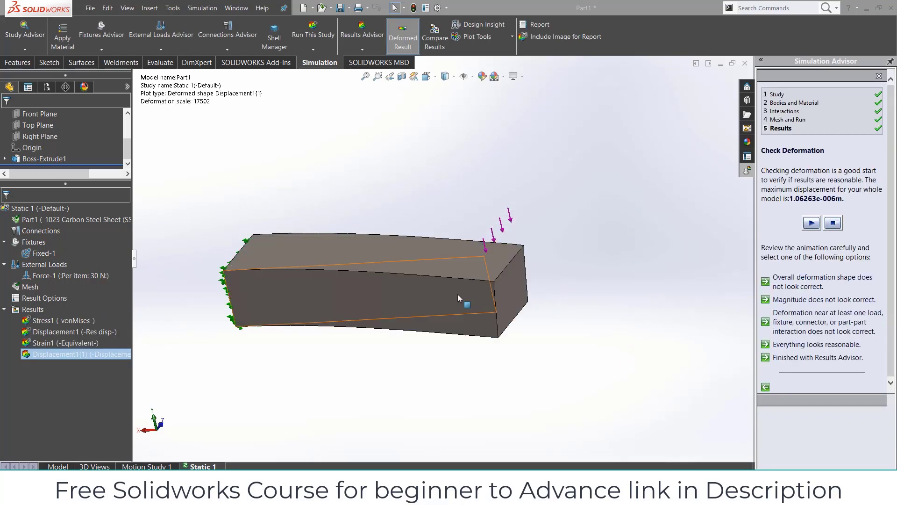
Step: Inspect the block's deformed shape and display the Stress1 von Mises stress plot
middle_click_drag(299, 295, 501, 381)
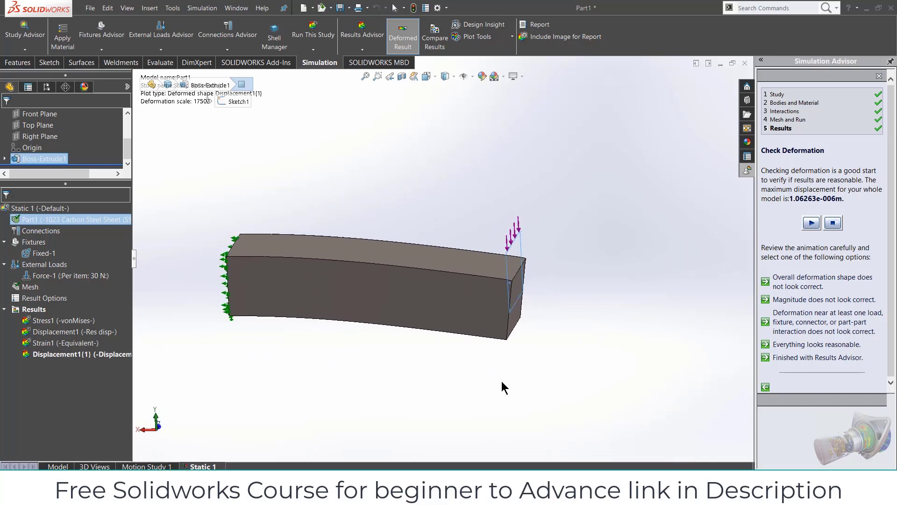
right_click(74, 322)
left_click(89, 332)
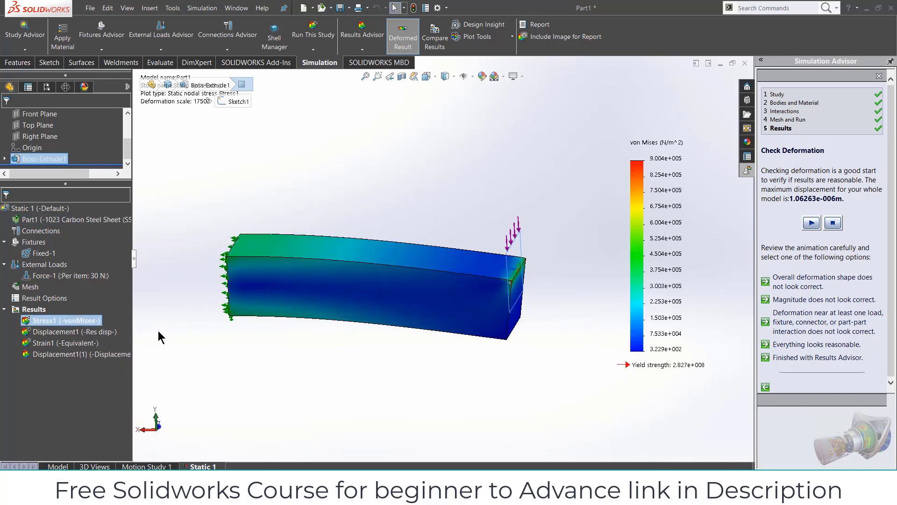
mouse_move(537, 264)
middle_mouse_down()
mouse_move(434, 257)
mouse_move(518, 256)
mouse_move(526, 272)
middle_mouse_up()
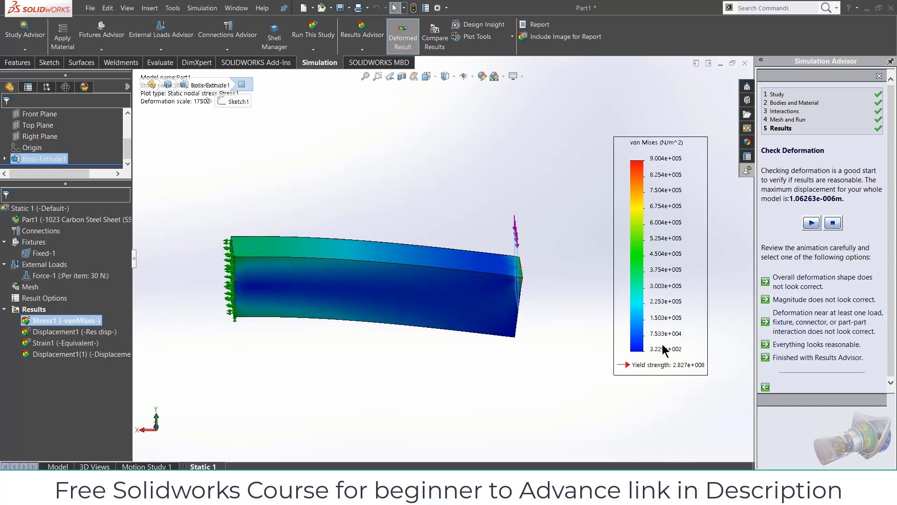
Step: Display the Displacement1 resultant displacement plot and inspect the block's deformed shape from several angles
right_click(76, 332)
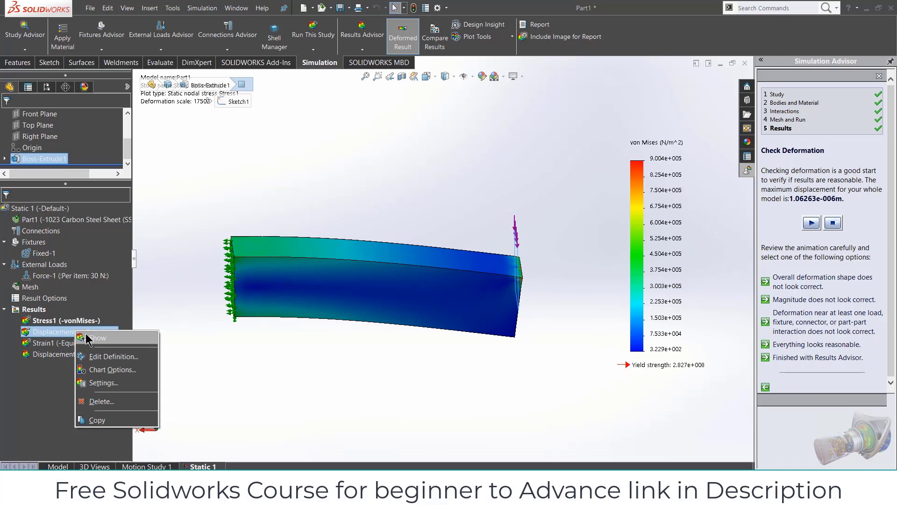
left_click(86, 337)
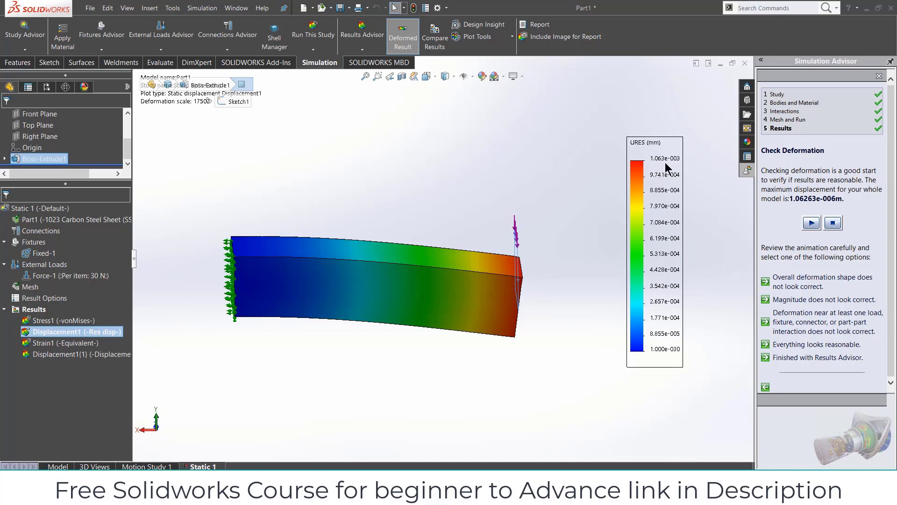
middle_click_drag(572, 223, 505, 238)
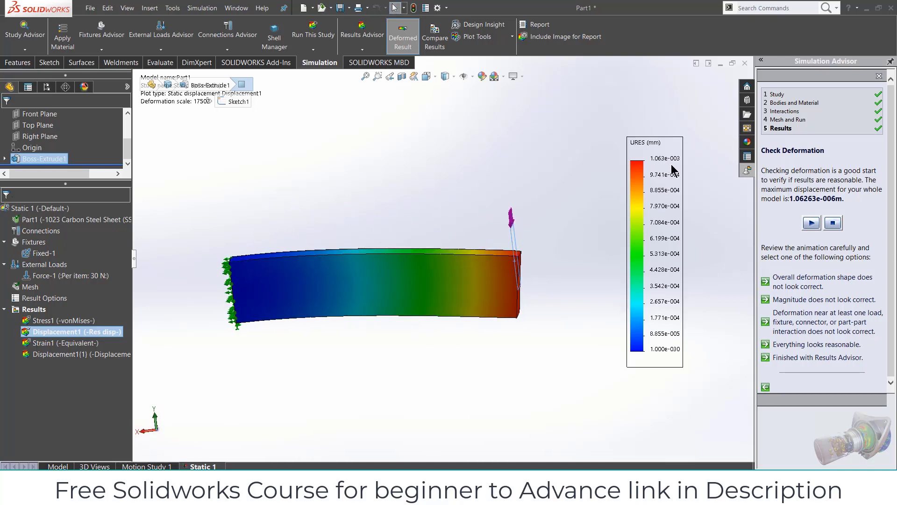
mouse_move(514, 269)
middle_mouse_down()
mouse_move(434, 242)
mouse_move(528, 283)
mouse_move(439, 248)
mouse_move(512, 286)
mouse_move(521, 259)
middle_mouse_up()
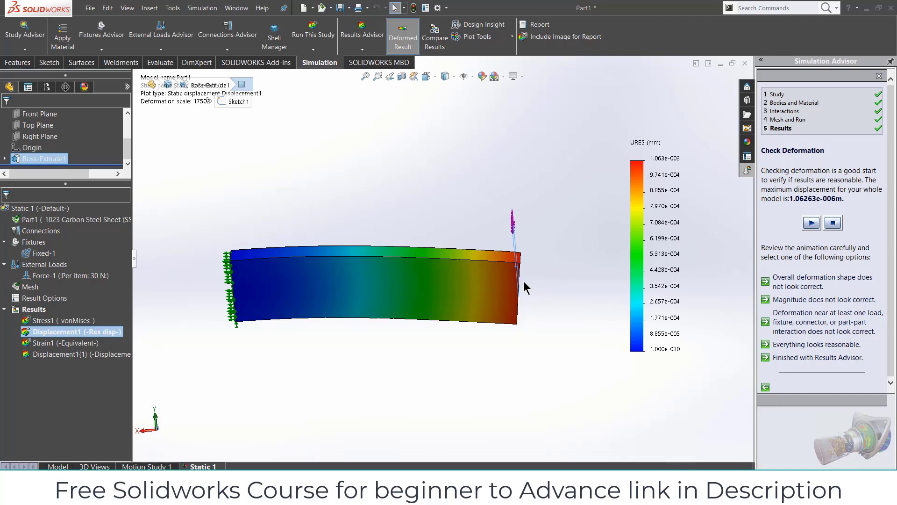
middle_click_drag(523, 281, 485, 317)
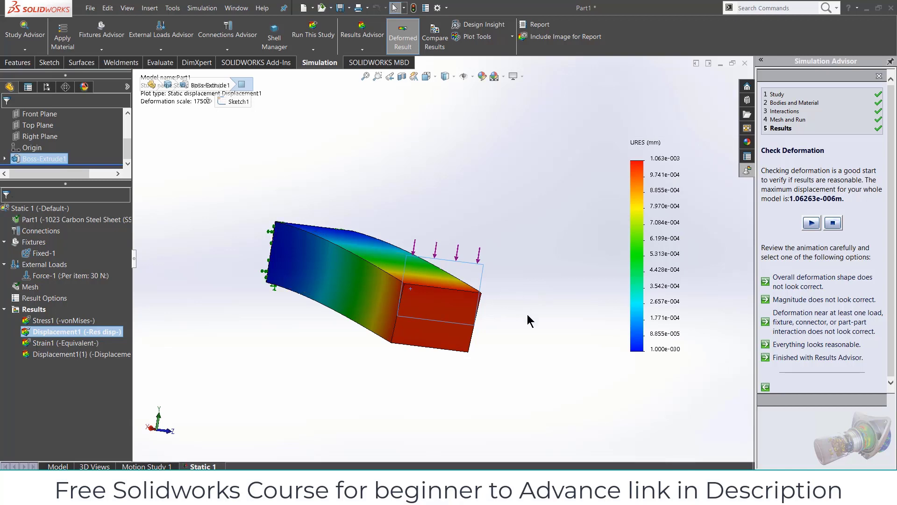
middle_click_drag(523, 303, 527, 326)
key("ctrl+1")
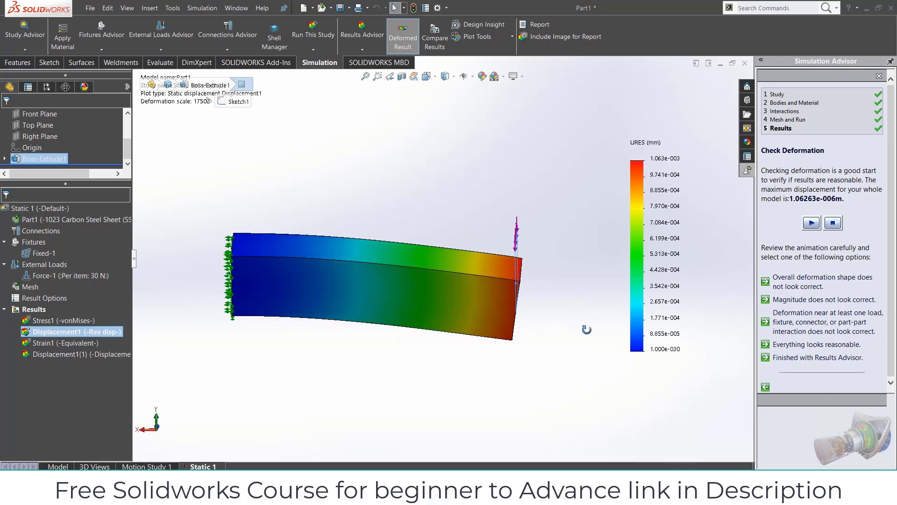
Step: Display the Strain1 equivalent strain plot and inspect the block
right_click(85, 344)
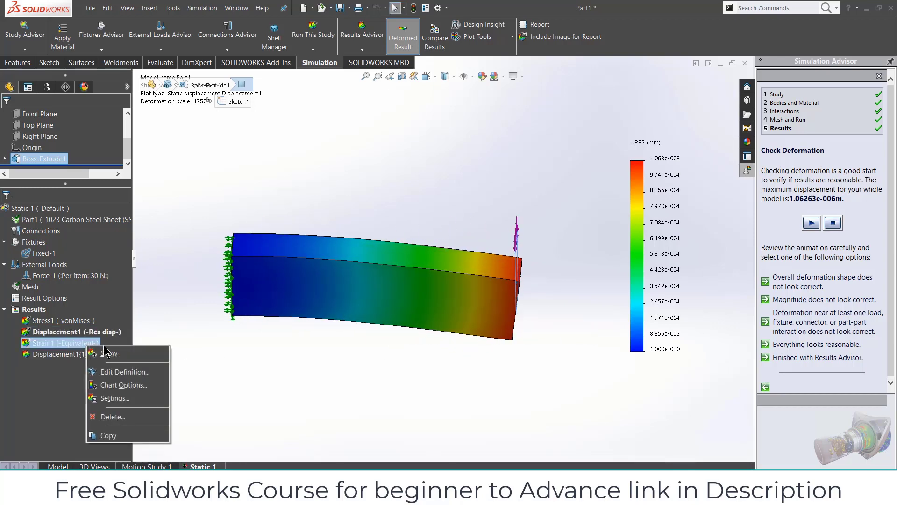
left_click(106, 353)
mouse_move(505, 314)
middle_mouse_down()
mouse_move(384, 298)
mouse_move(498, 304)
middle_mouse_up()
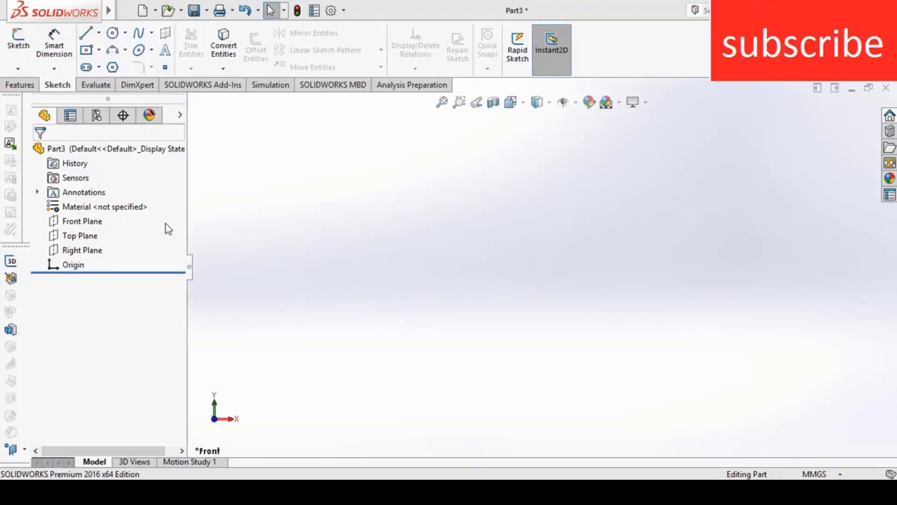
Step: Start a sketch on the Front Plane and draw a wide, shallow corner rectangle above the origin
left_click(80, 222)
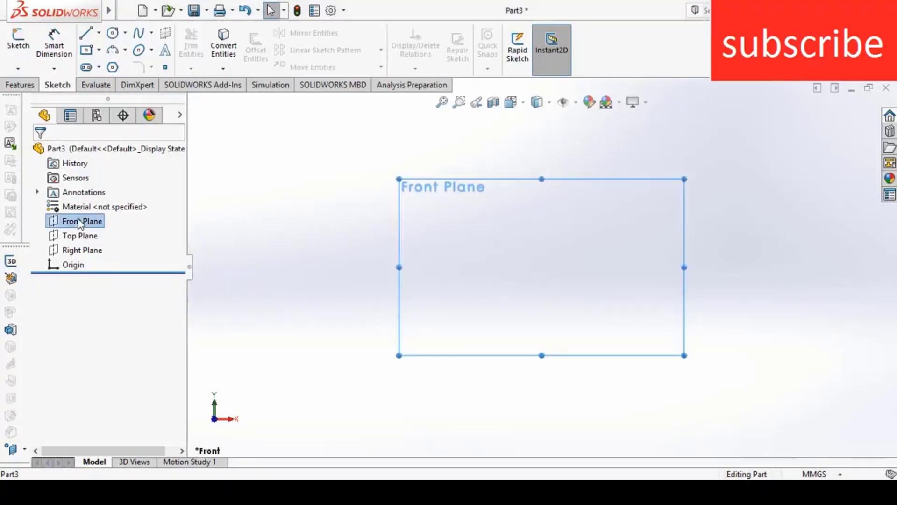
left_click(86, 208)
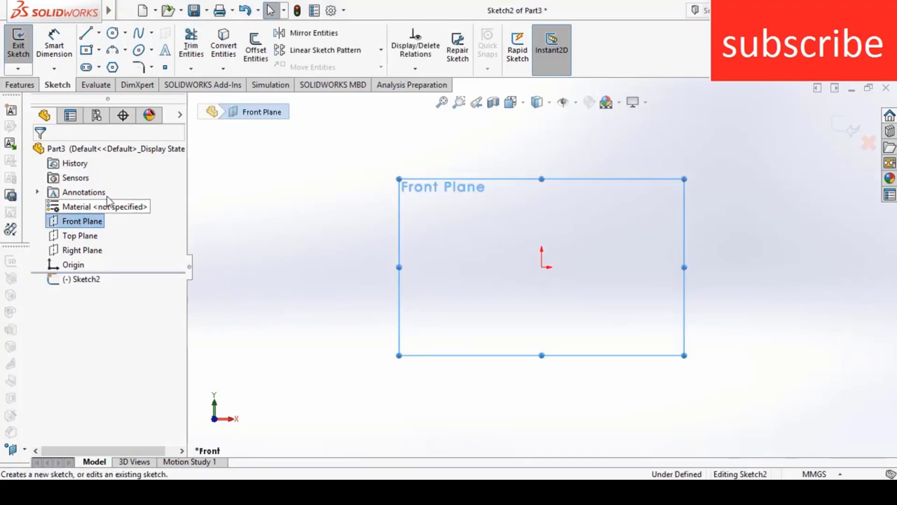
left_click(87, 49)
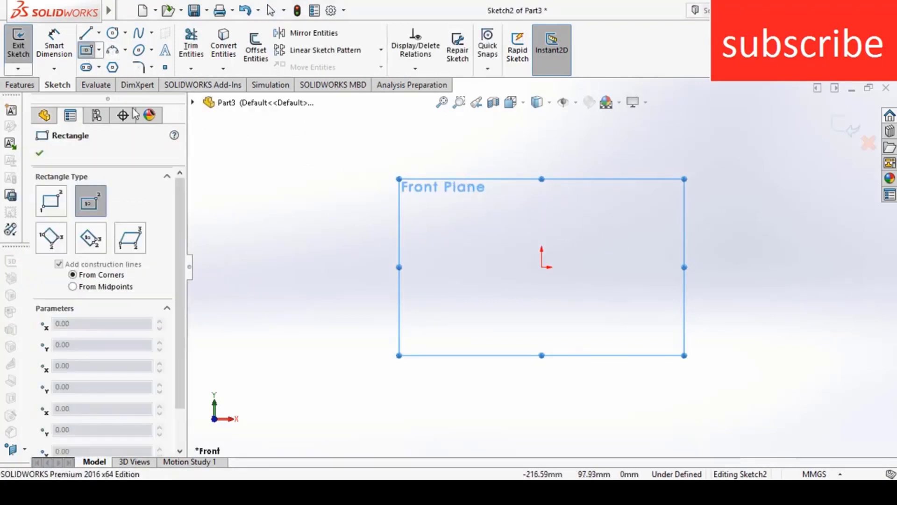
left_click(51, 201)
left_click(450, 180)
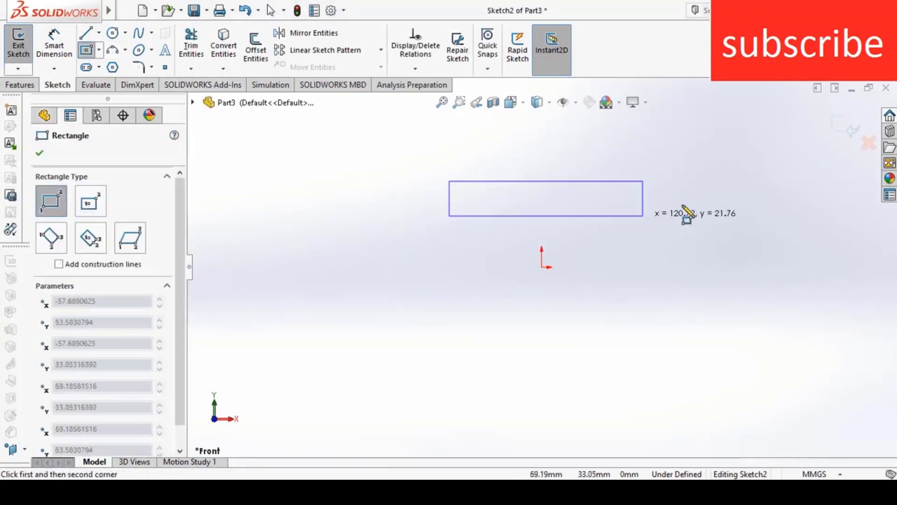
left_click(667, 220)
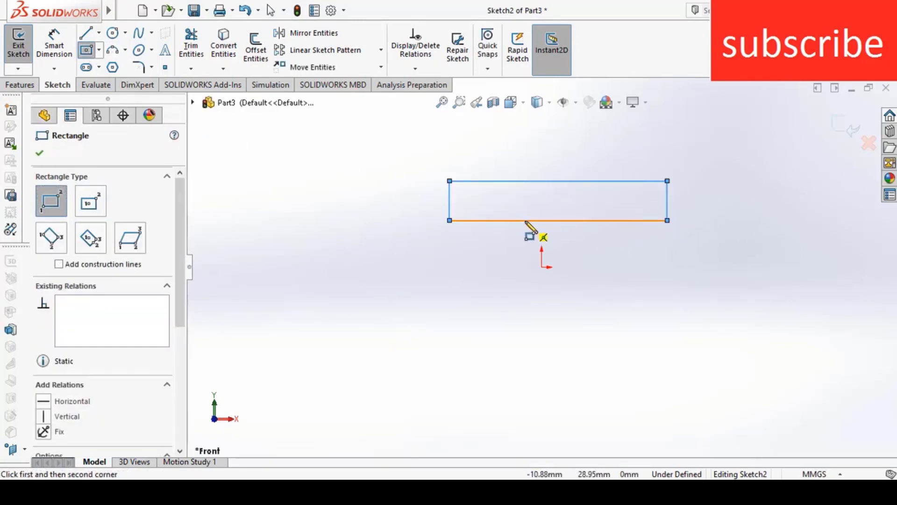
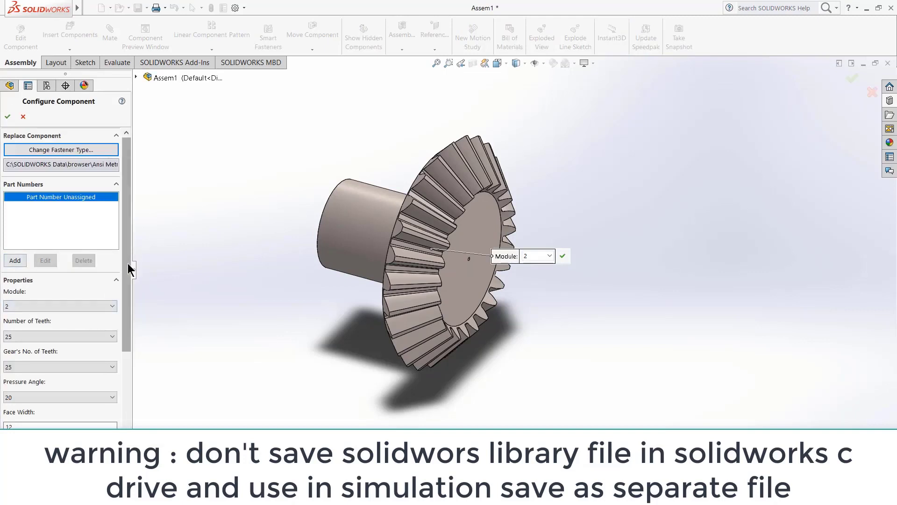
Step: Review and accept the straight bevel pinion's configuration with module 2 and 25 teeth, and finish inserting without adding more copies
scroll(130, 281, "down", 3)
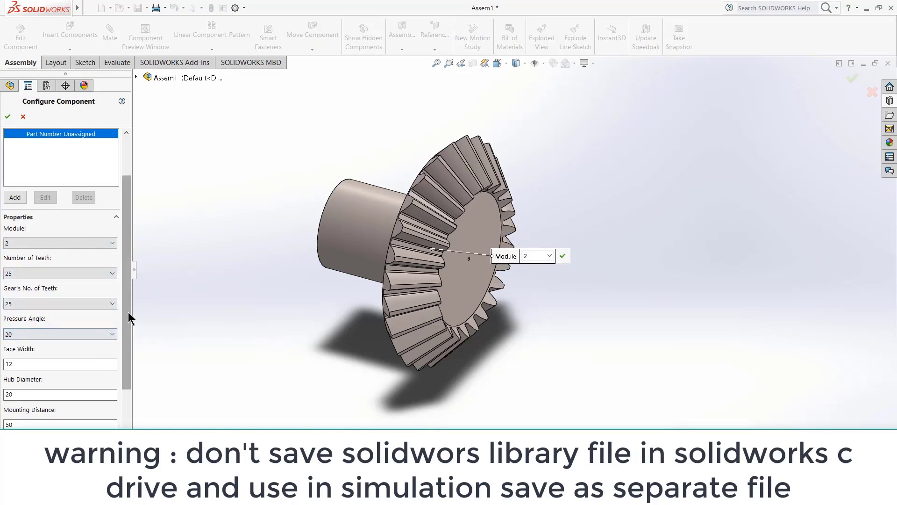
left_click_drag(128, 312, 120, 411)
middle_click_drag(361, 381, 374, 348)
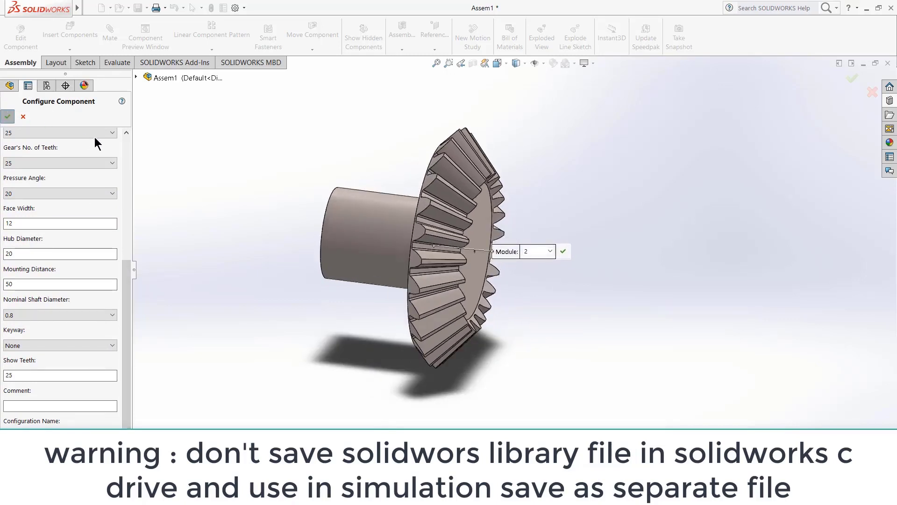
key("Return")
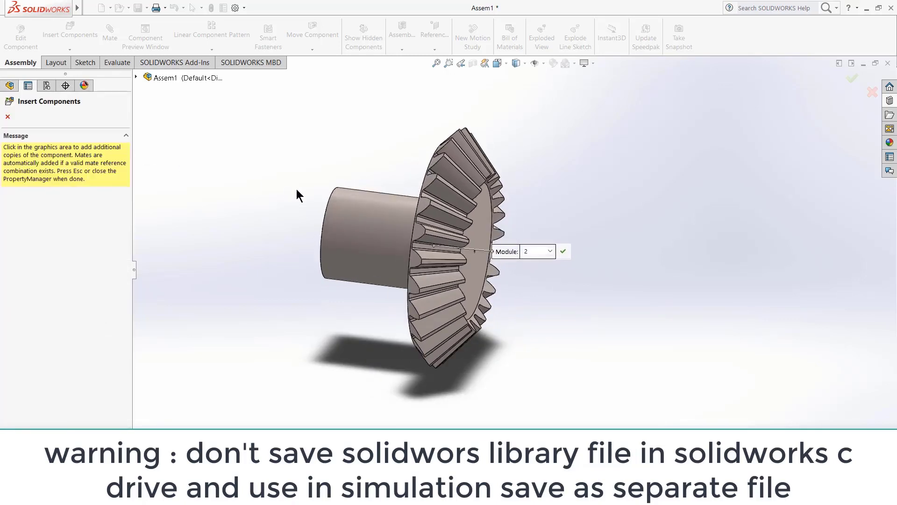
left_click(8, 116)
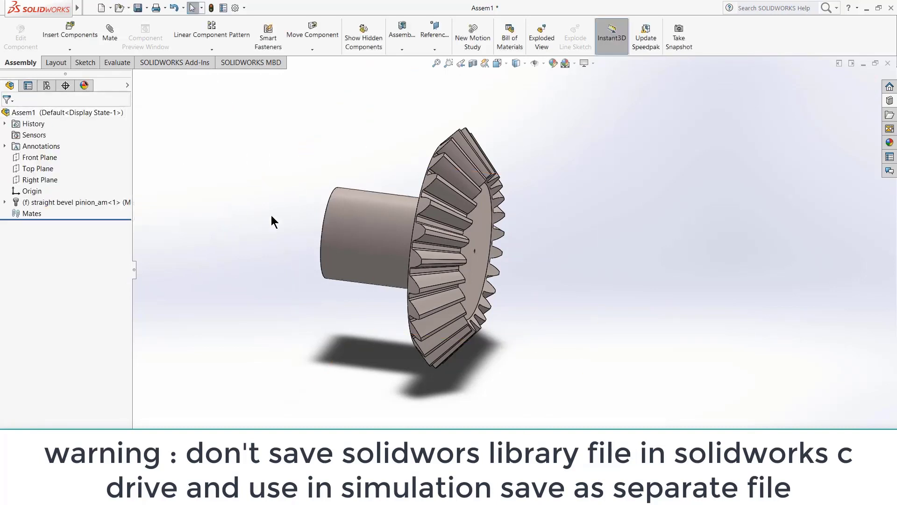
Step: Open the straight bevel pinion component from the assembly as its own part document
right_click(372, 219)
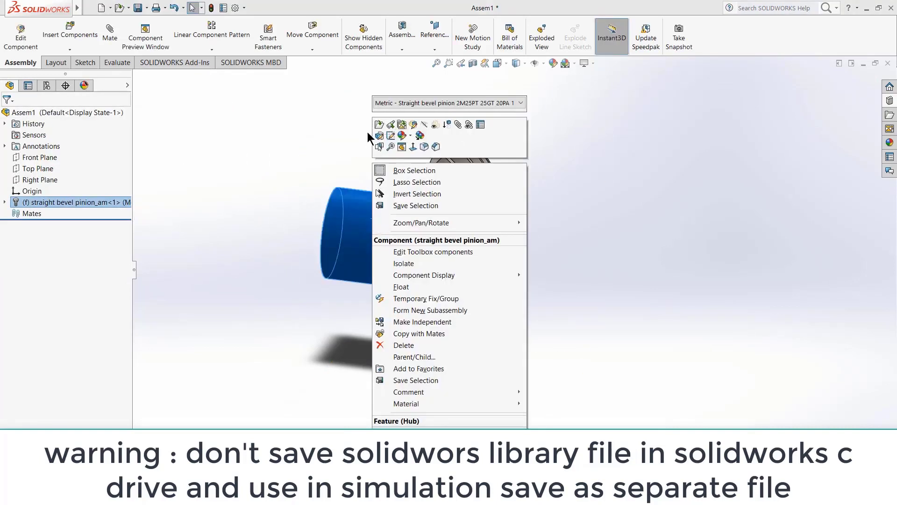
left_click(383, 125)
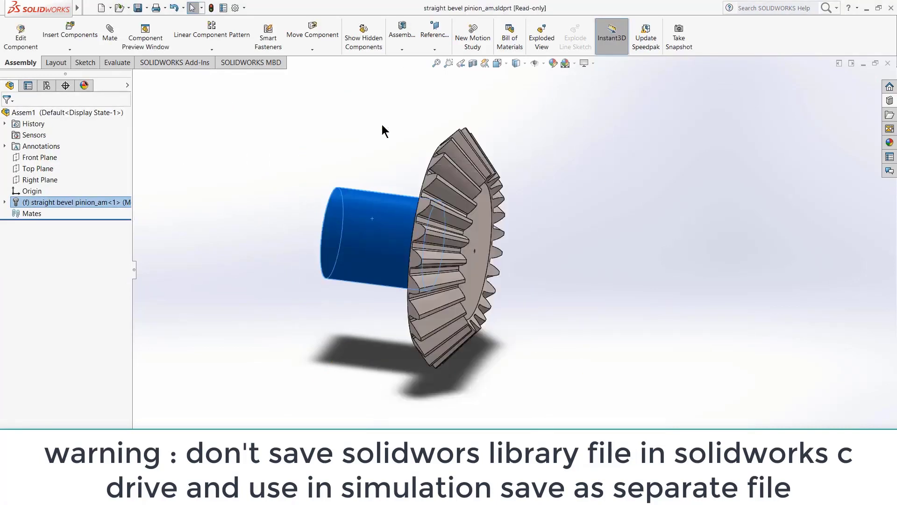
left_click(534, 282)
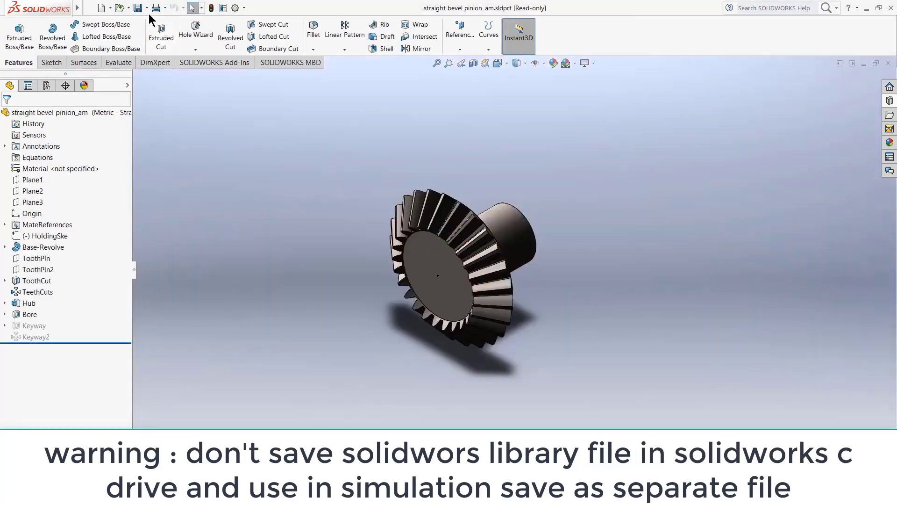
Step: Save the pinion part to the Desktop as vhgh, using the save as copy and continue option
left_click(147, 9)
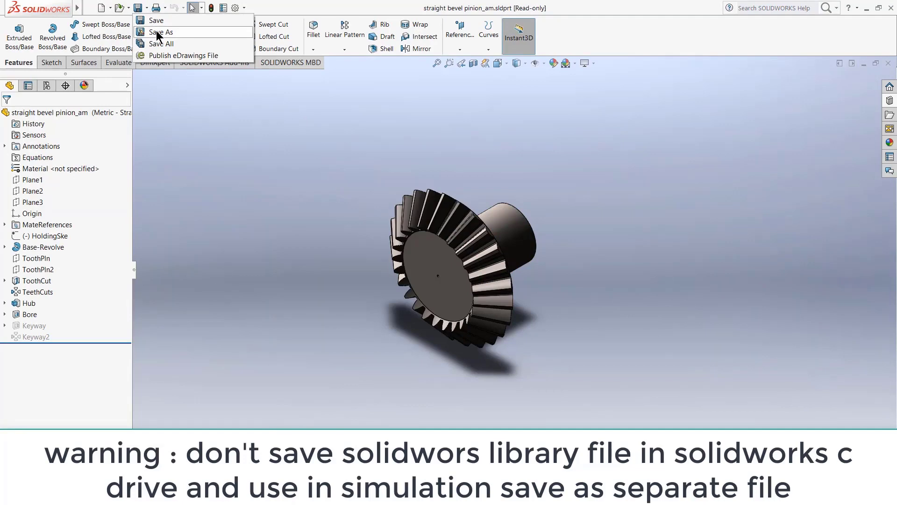
left_click(157, 32)
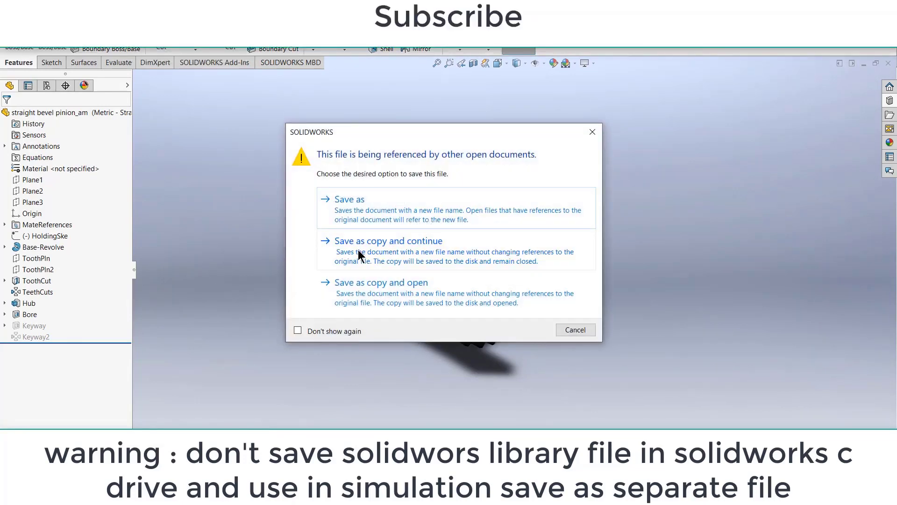
left_click(359, 251)
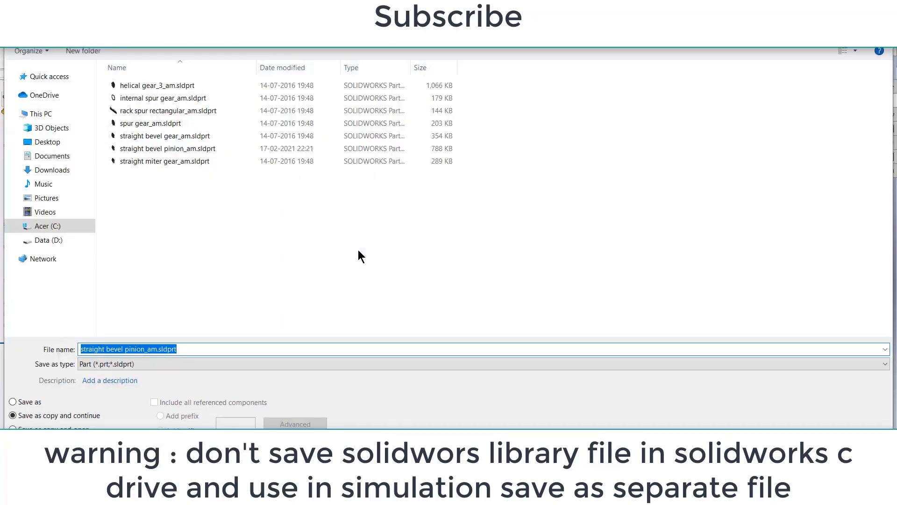
left_click(53, 144)
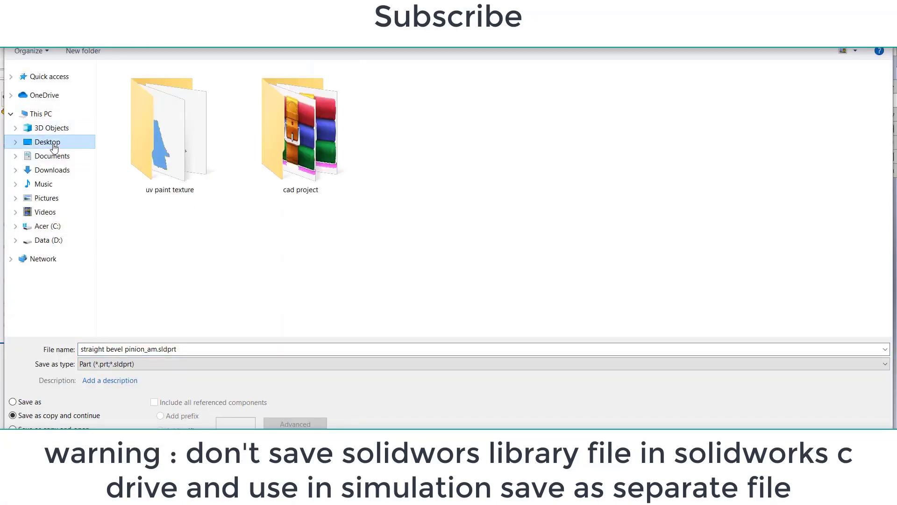
left_click(182, 350)
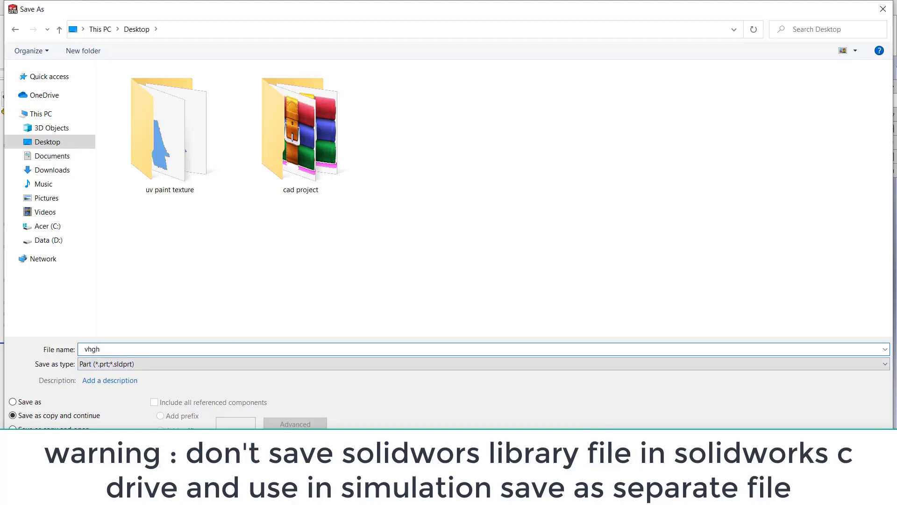
type("vhgh")
key("Return")
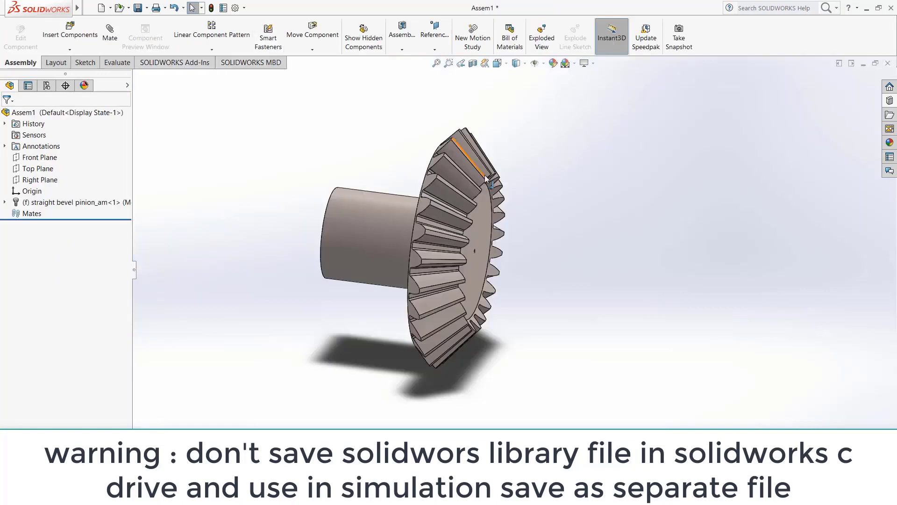
Step: Close the Assem1 assembly without saving it
mouse_move(485, 177)
middle_mouse_down()
mouse_move(519, 182)
mouse_move(467, 176)
middle_mouse_up()
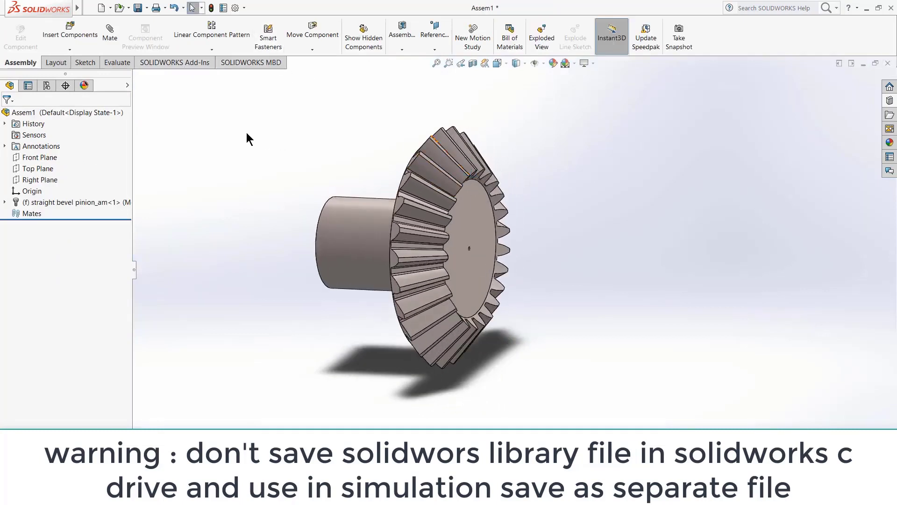
left_click(888, 63)
left_click(448, 272)
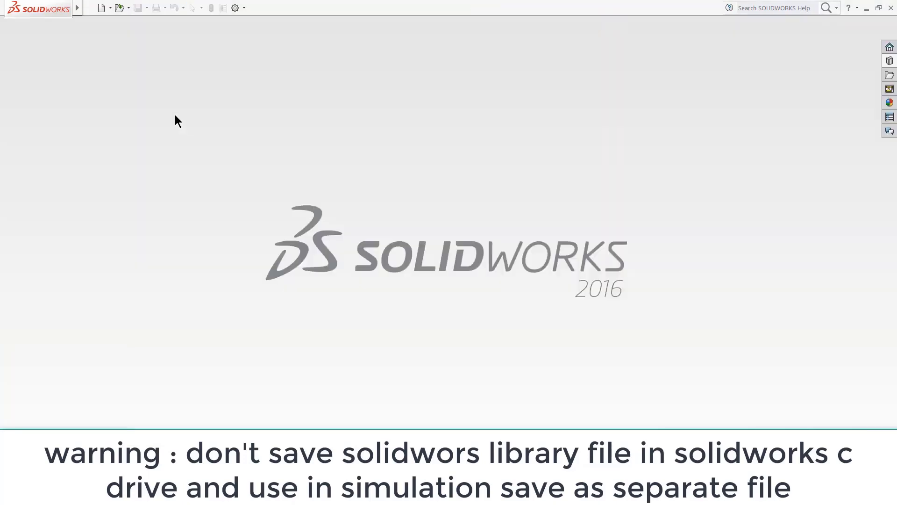
Step: Create a new assembly document
left_click(119, 9)
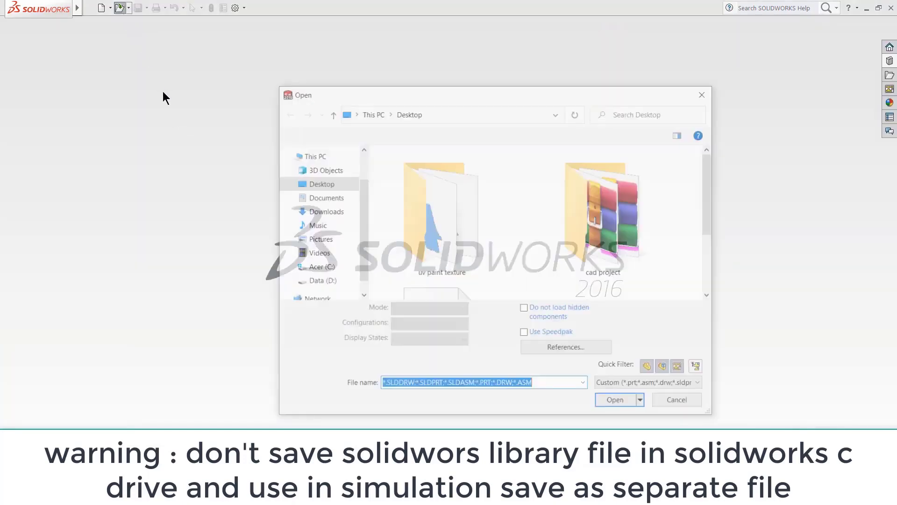
left_click(706, 93)
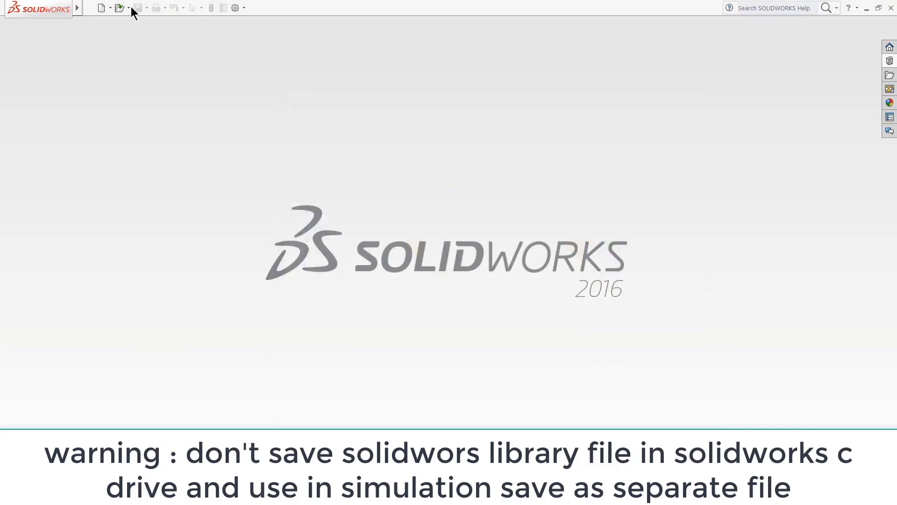
left_click(101, 8)
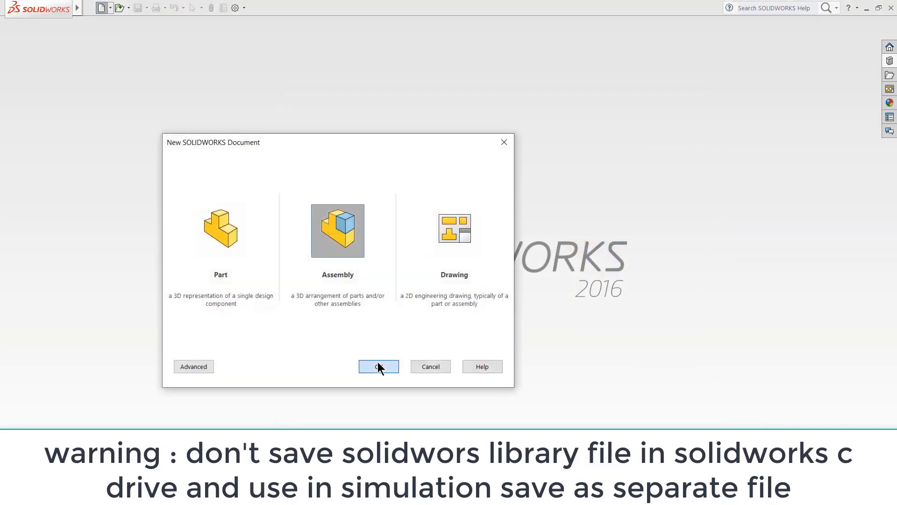
left_click(378, 363)
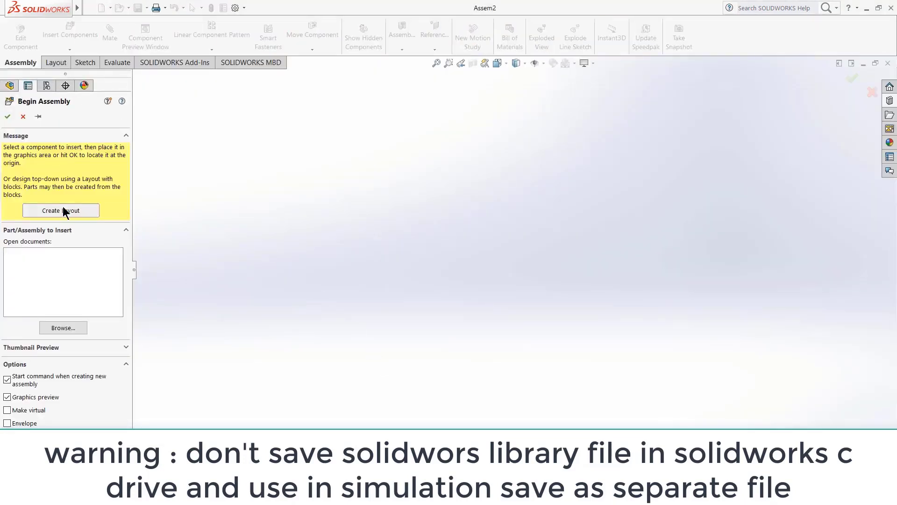
Step: Insert the vhgh.SLDPRT bevel pinion from the Desktop as the assembly's first component
left_click(63, 328)
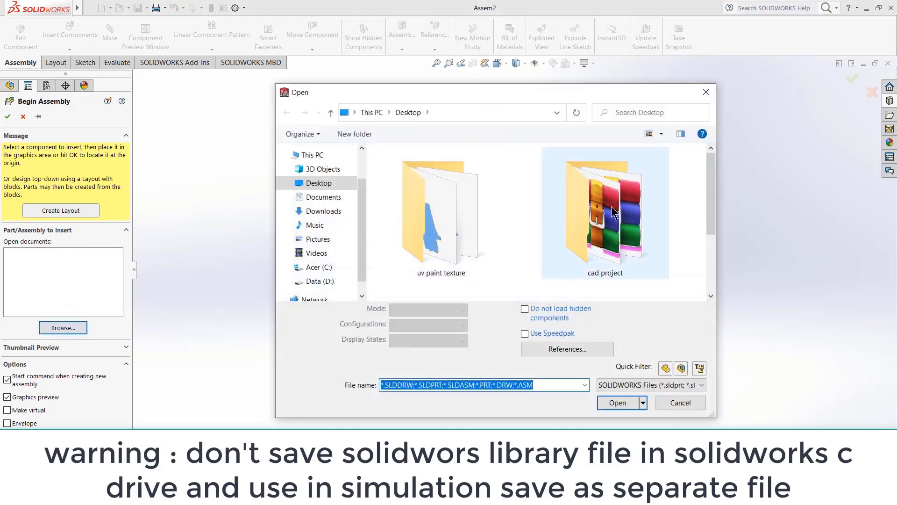
scroll(700, 178, "down", 2)
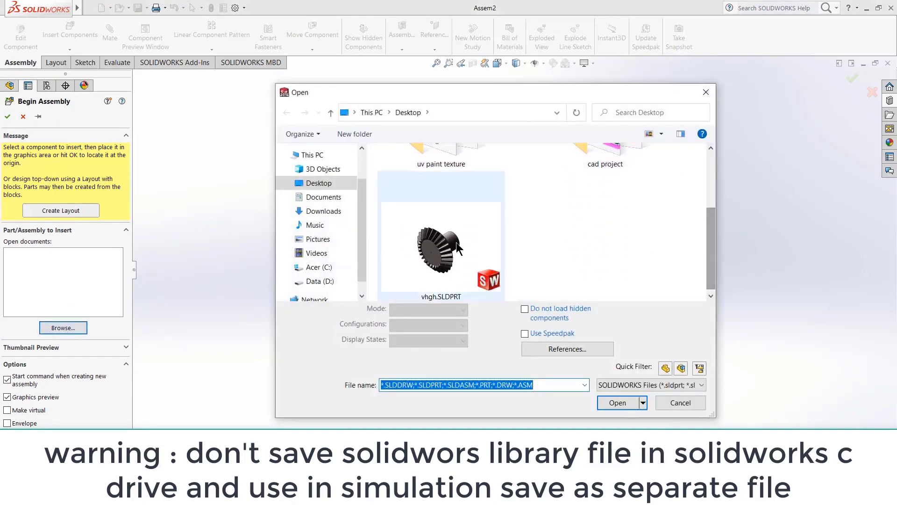
left_click(443, 254)
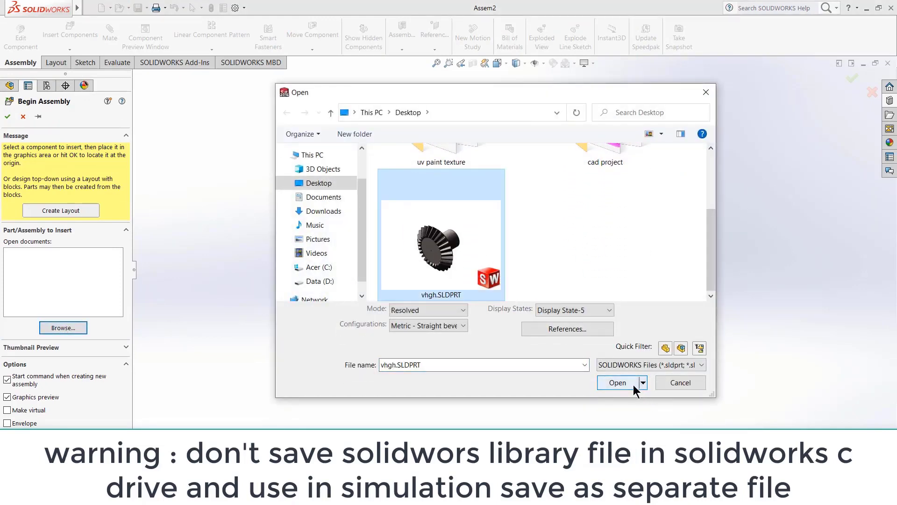
left_click(616, 383)
left_click(521, 291)
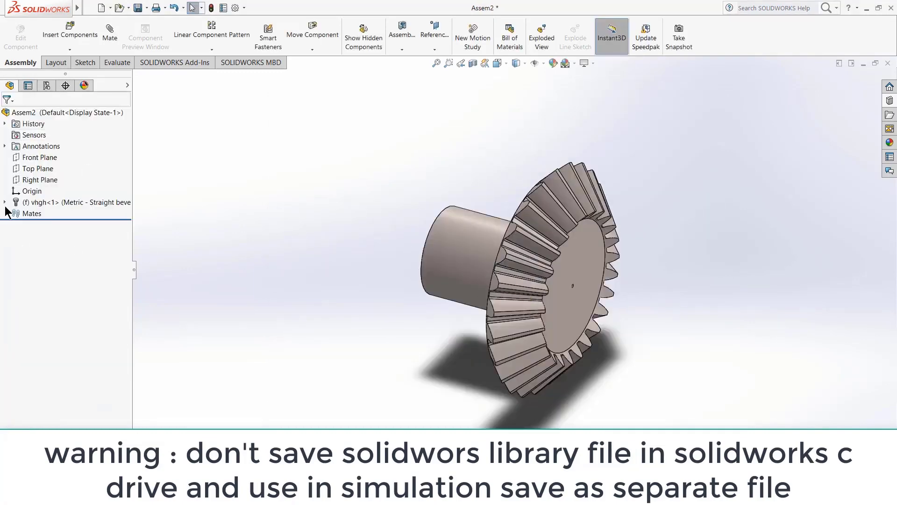
Step: Show the BasProSke sketch under the pinion's Base-Revolve feature
left_click(5, 202)
left_click(15, 337)
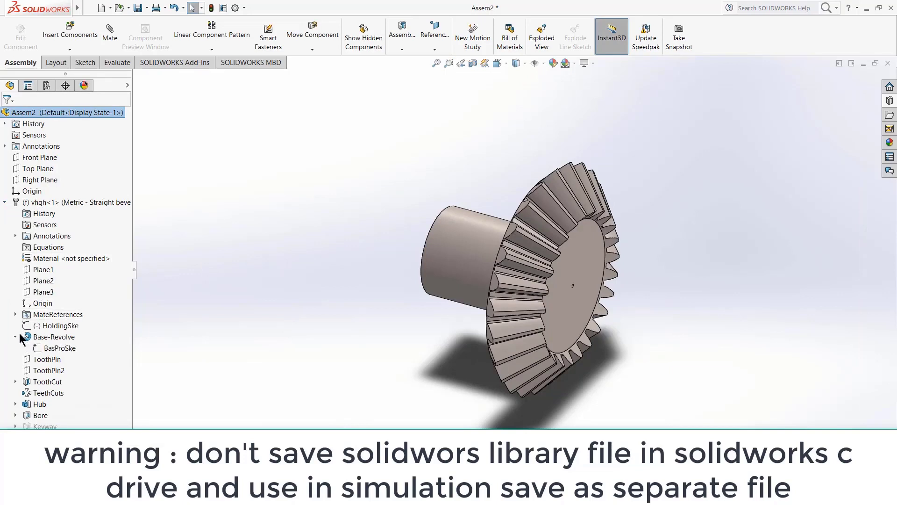
right_click(56, 349)
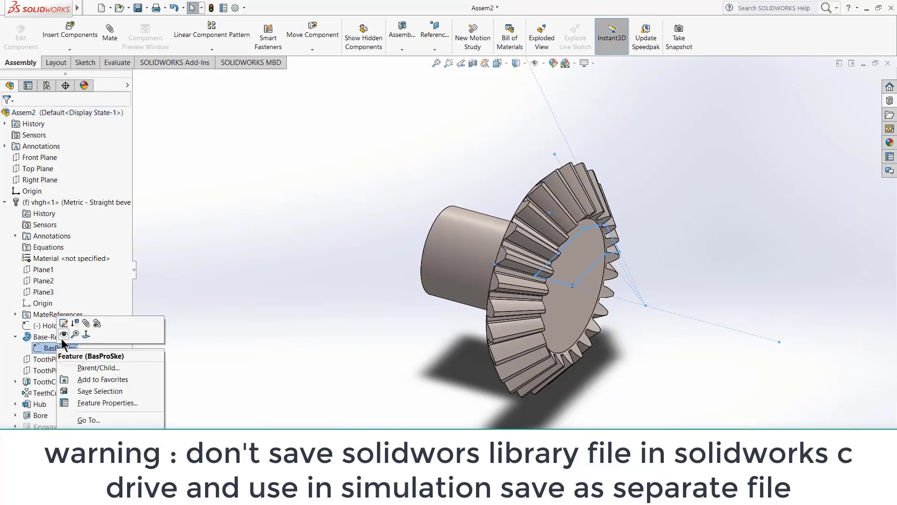
left_click(64, 335)
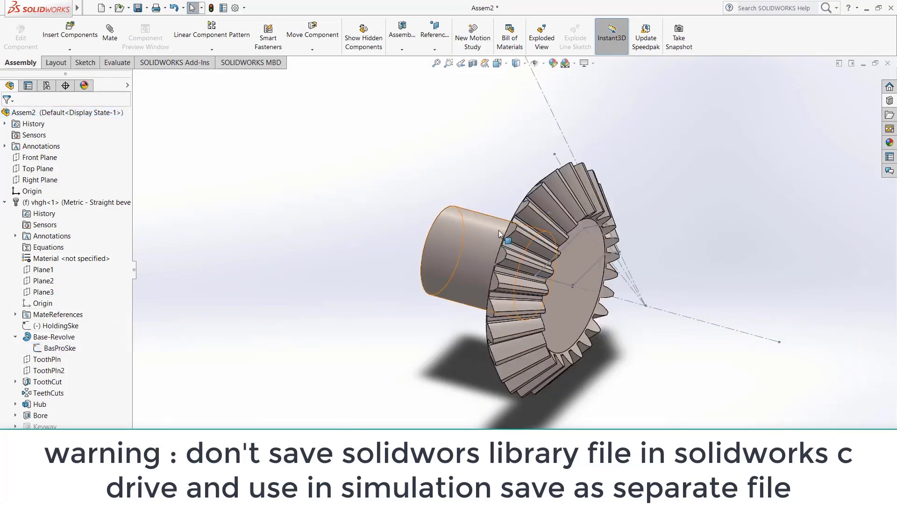
Step: Float the fixed pinion component and move it a short distance away from its inserted position
left_click(479, 224)
right_click(479, 224)
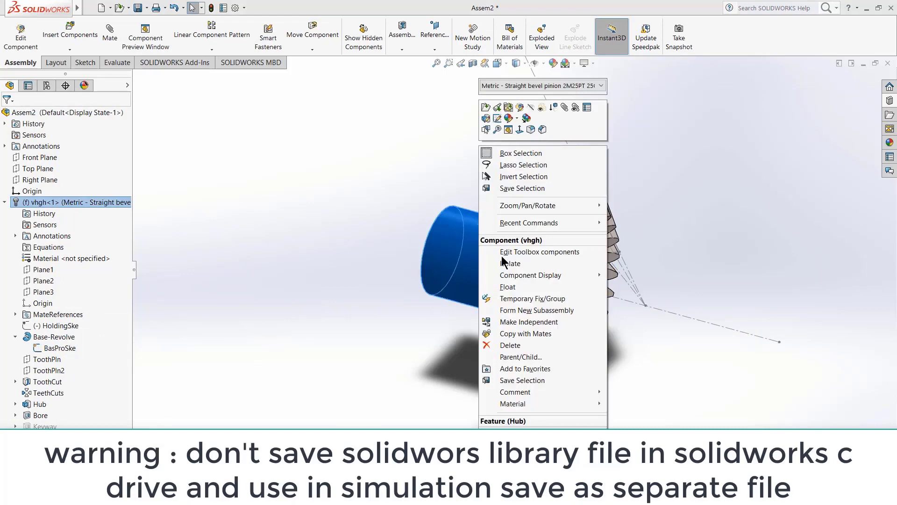
left_click(512, 283)
left_click_drag(448, 234, 506, 254)
left_click(291, 148)
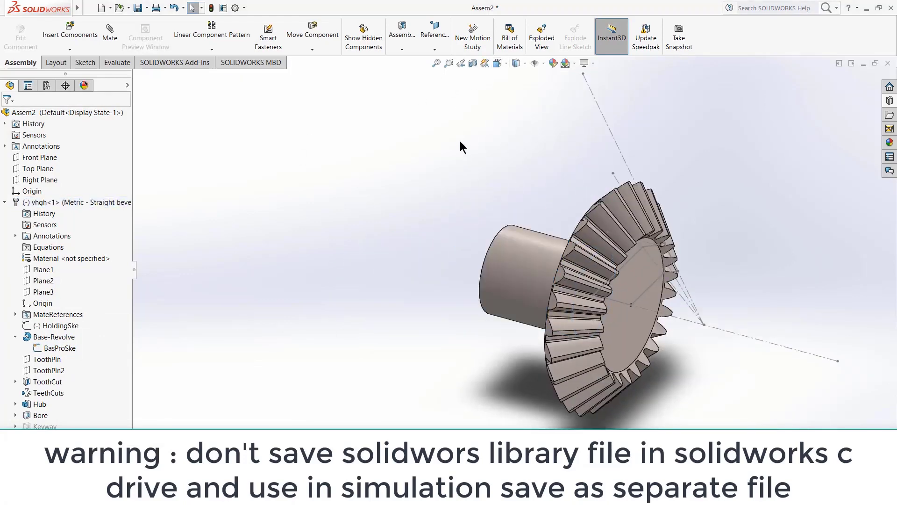
left_click(747, 339)
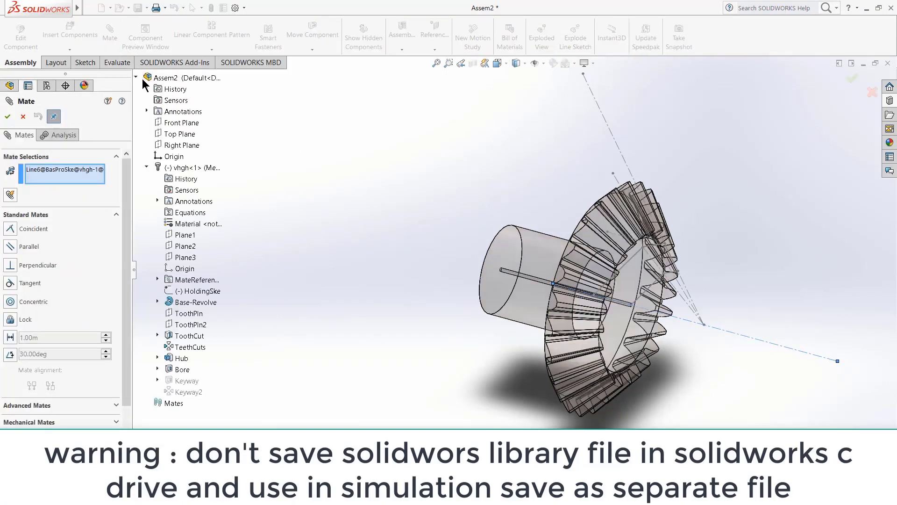
left_click(179, 146)
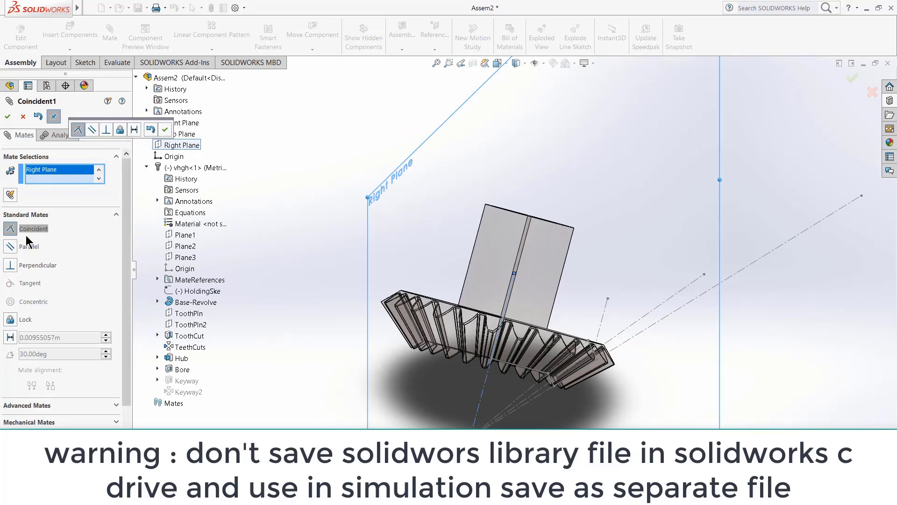
left_click(23, 117)
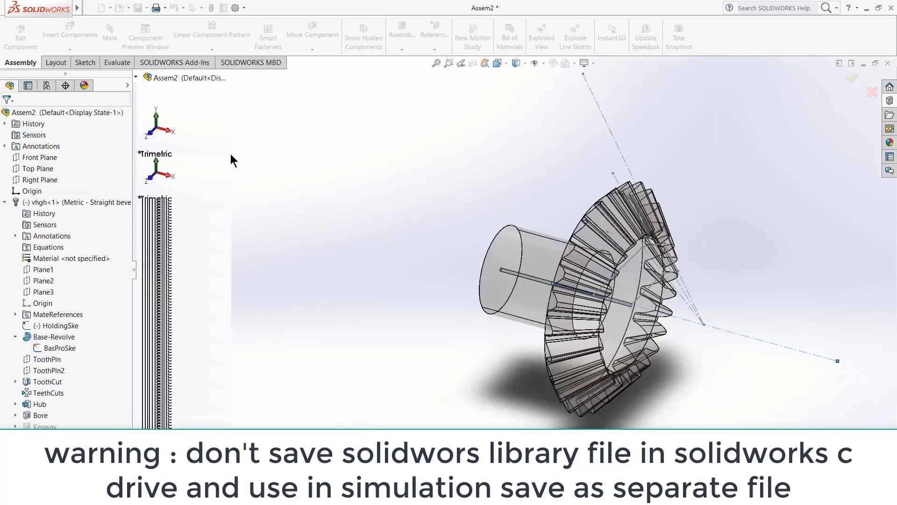
Step: Rotate the pinion component freely until its hub points downward and its toothed face points up
left_click(312, 49)
left_click(308, 72)
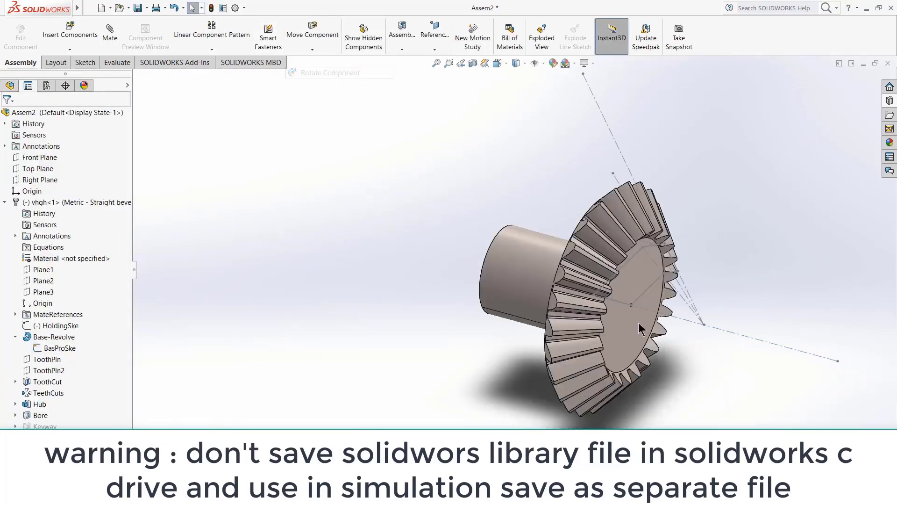
left_click_drag(637, 326, 619, 156)
scroll(618, 157, "up", 3)
left_click(5, 118)
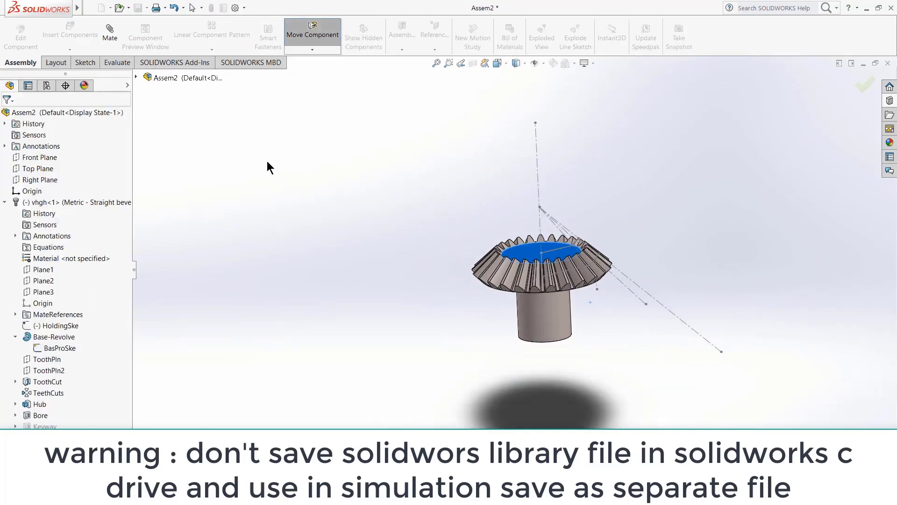
Step: Add a coincident mate between the pinion's BasProSke centre axis line and the assembly's Front Plane
left_click(110, 35)
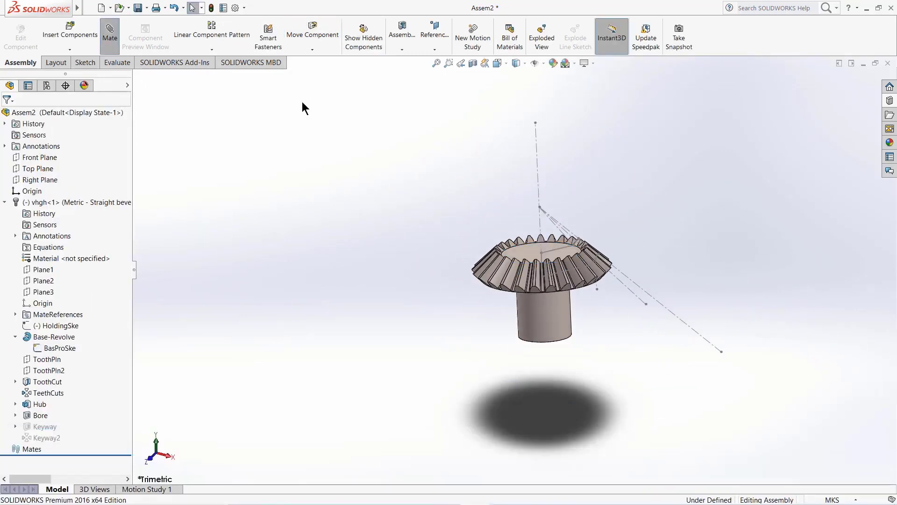
left_click(538, 155)
left_click(135, 77)
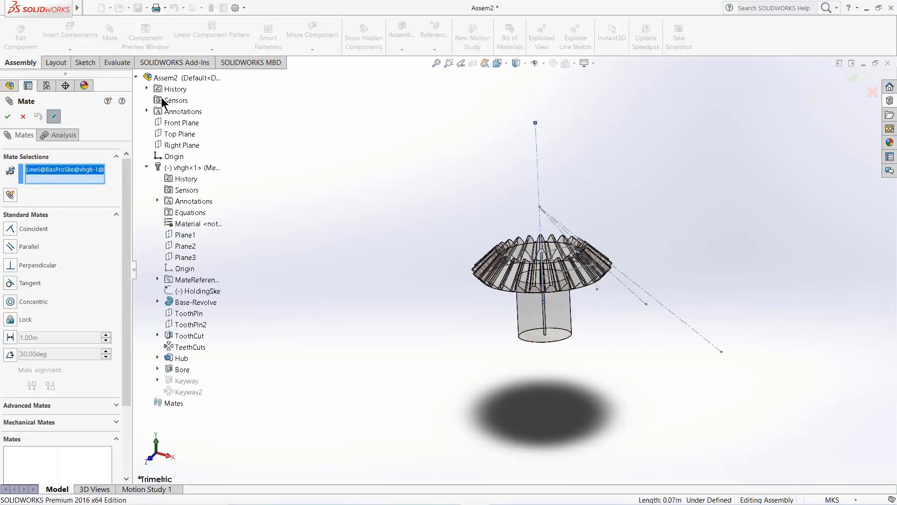
left_click(182, 123)
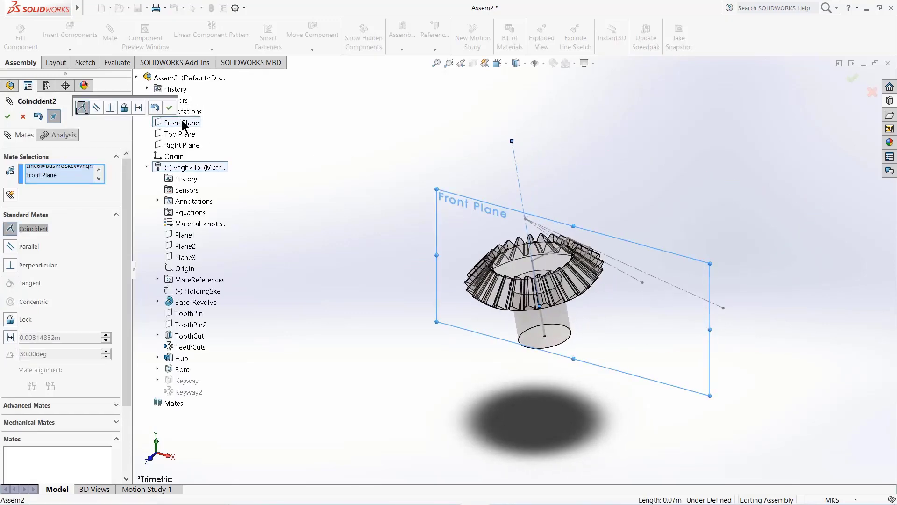
left_click(172, 109)
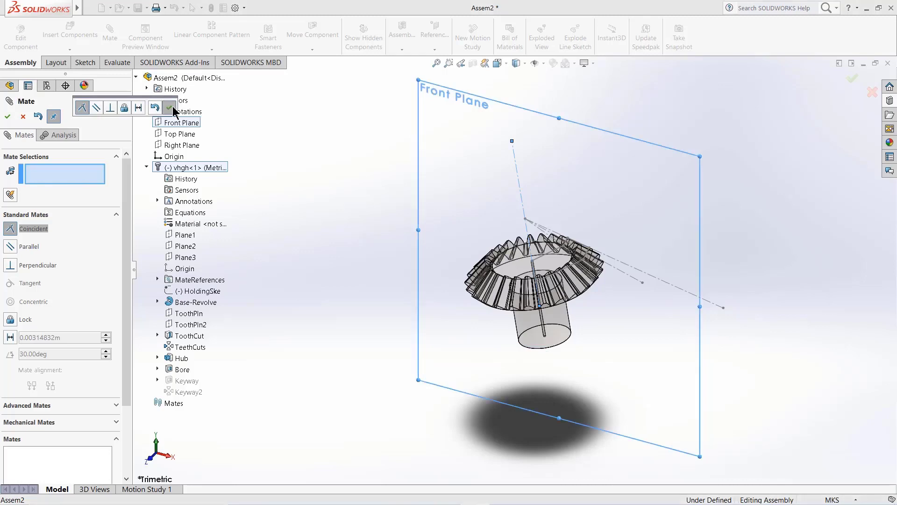
Step: Add a coincident mate between the pinion's Plane2 and the assembly's Right Plane, and finish mating
left_click(185, 247)
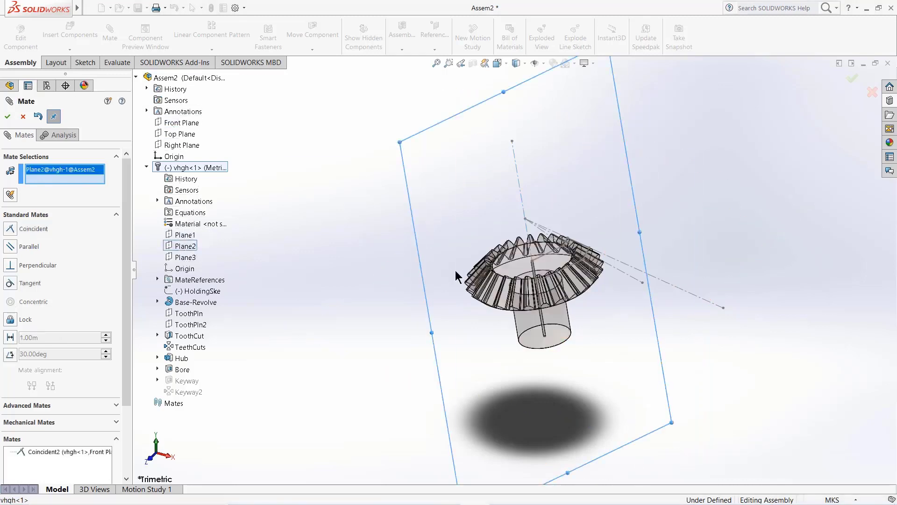
left_click(182, 146)
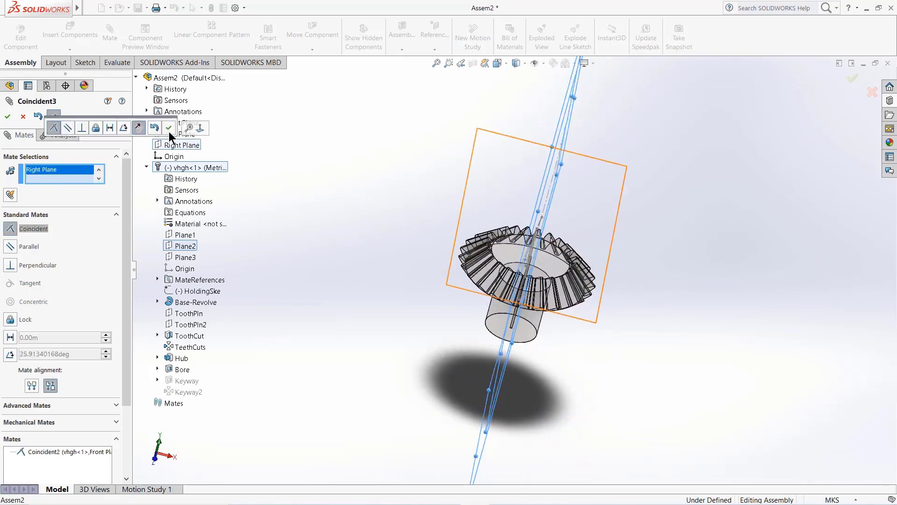
left_click(170, 125)
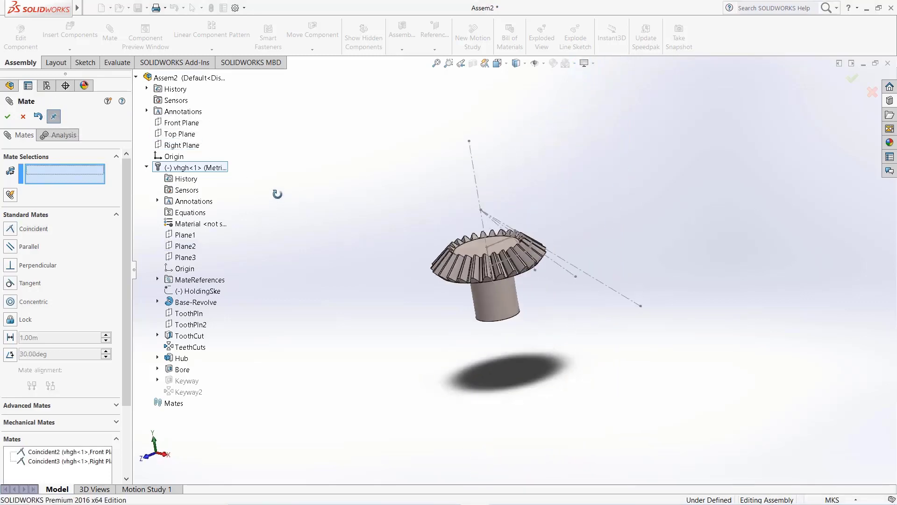
left_click(22, 115)
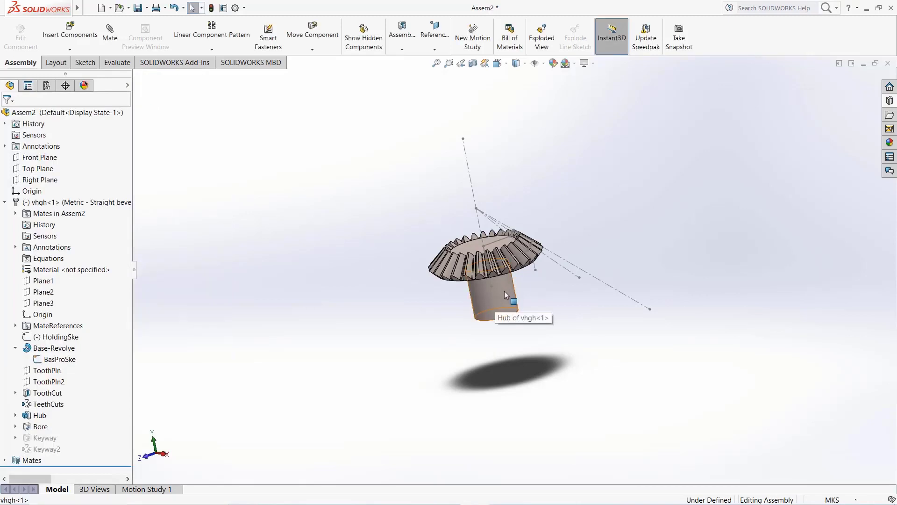
Step: Copy the pinion component to create a second instance beside the first one
left_click_drag(504, 291, 327, 299, "ctrl")
left_click_drag(376, 207, 375, 200, "ctrl")
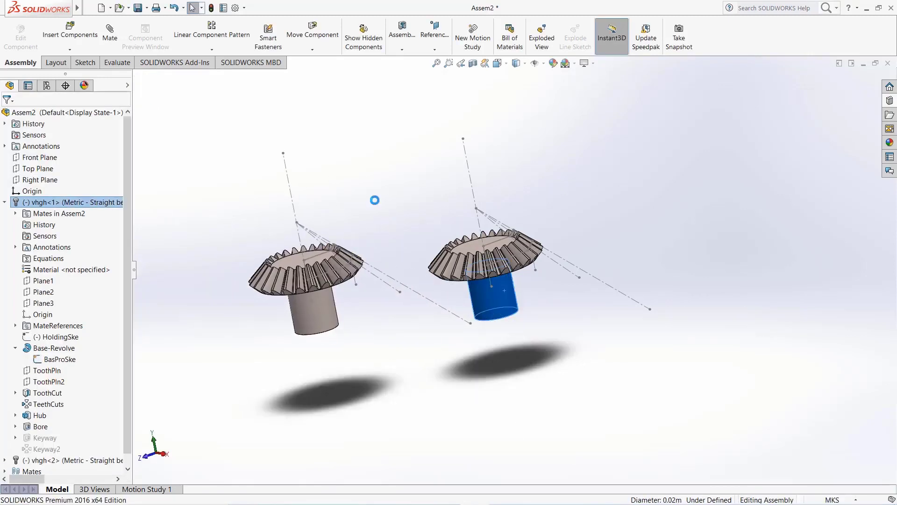
left_click(102, 38)
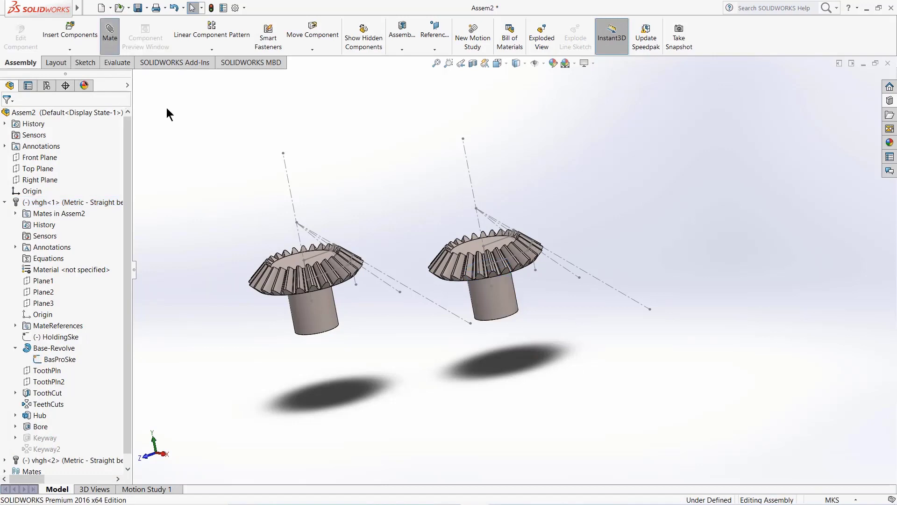
left_click(297, 223)
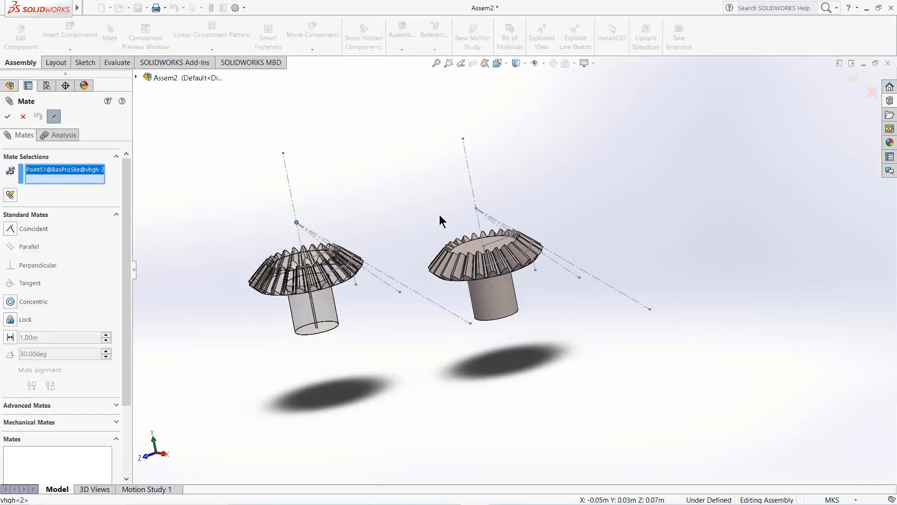
scroll(472, 210, "down", 4)
left_click(502, 231)
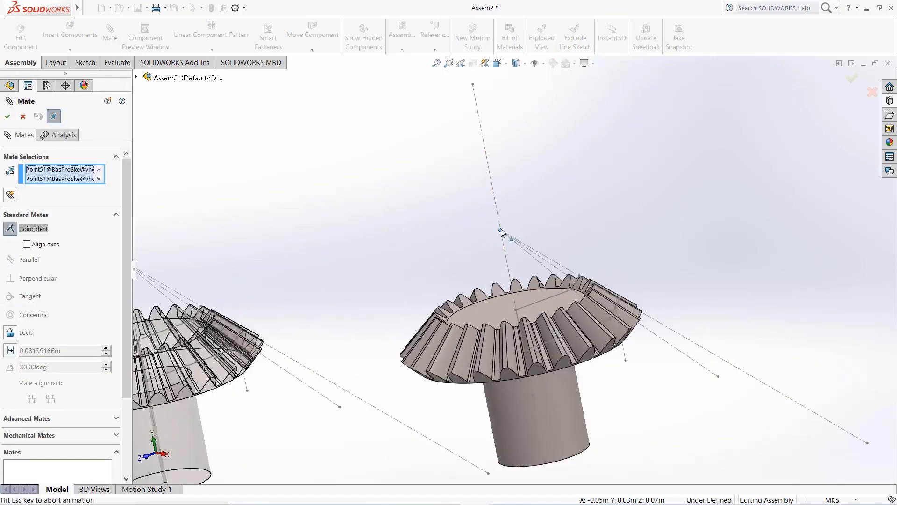
left_click(24, 117)
left_click(24, 117)
Step: Rotate the second pinion freely until its hub lies sideways and its teeth face the first pinion
left_click(317, 49)
left_click(326, 72)
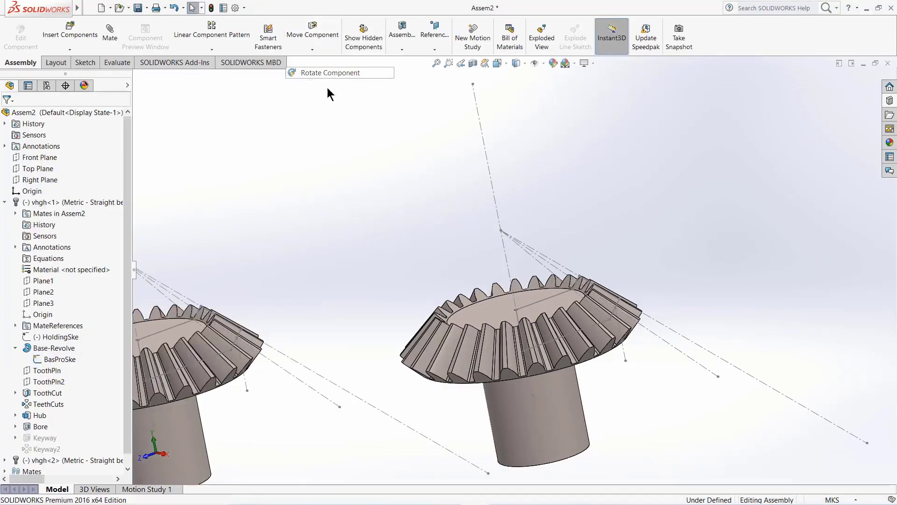
left_click_drag(263, 321, 281, 266)
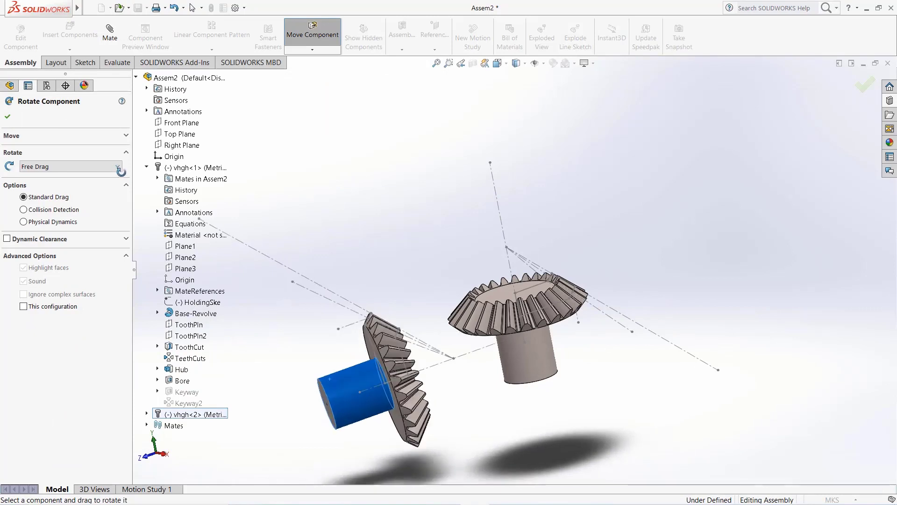
left_click(8, 117)
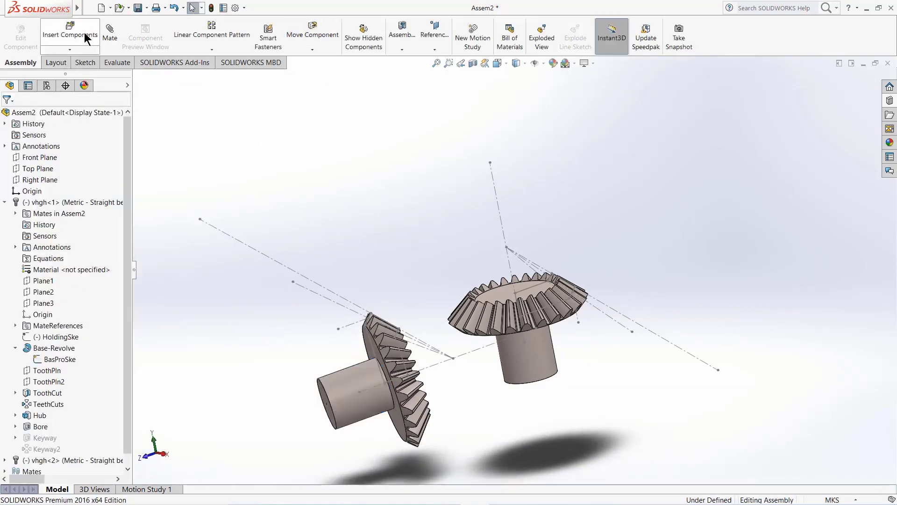
Step: Mate the second pinion's BasProSke apex point coincident with the first pinion's apex point, and finish mating
left_click(454, 359)
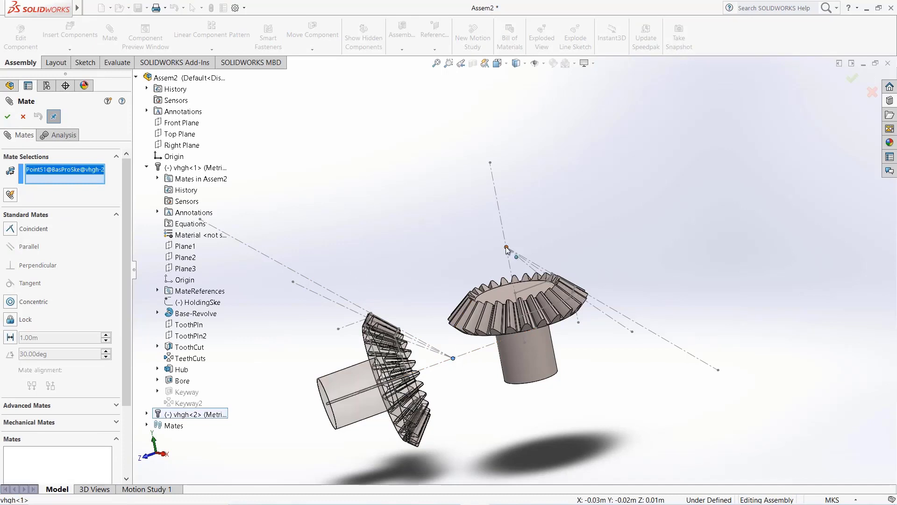
left_click(507, 248)
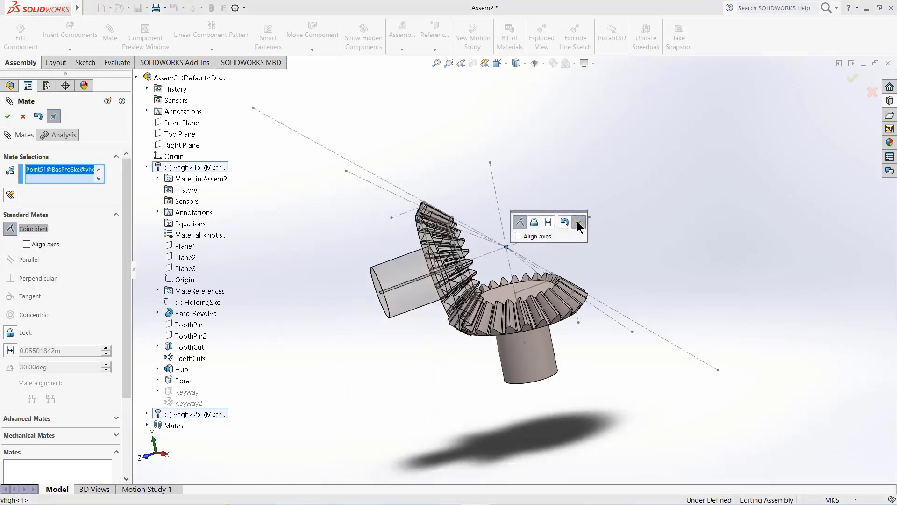
left_click(579, 223)
scroll(573, 238, "up", 3)
middle_click_drag(555, 268, 494, 295)
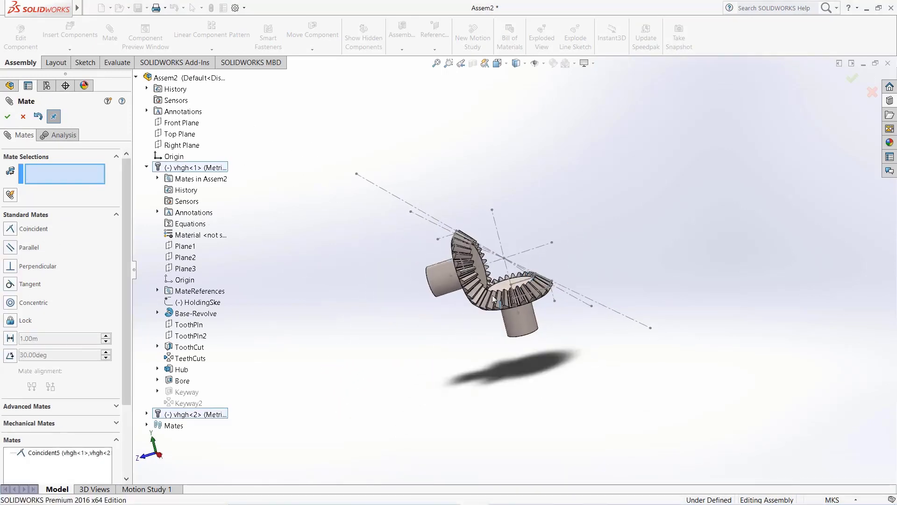
scroll(494, 299, "down", 5)
scroll(488, 301, "up", 2)
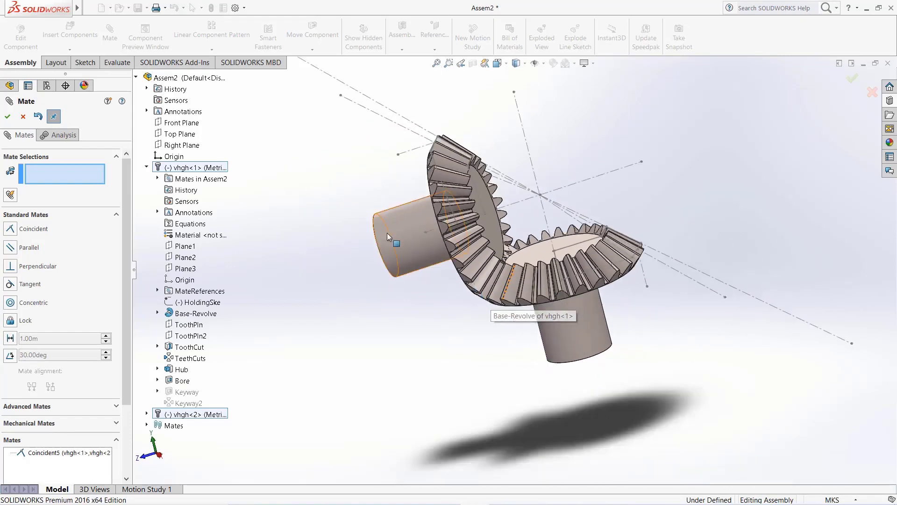
left_click_drag(384, 215, 382, 203)
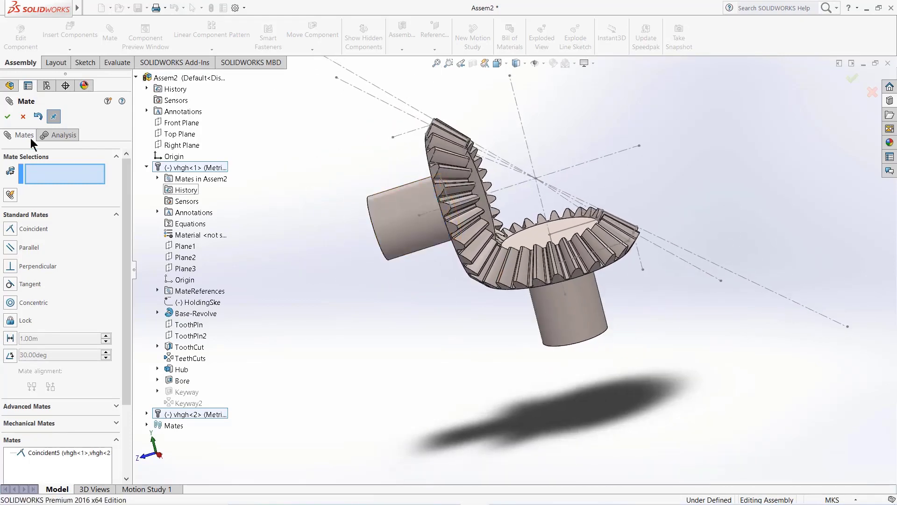
left_click(7, 117)
Step: Fix the first pinion, the one with the vertical hub, in place in the assembly
scroll(526, 229, "up", 1)
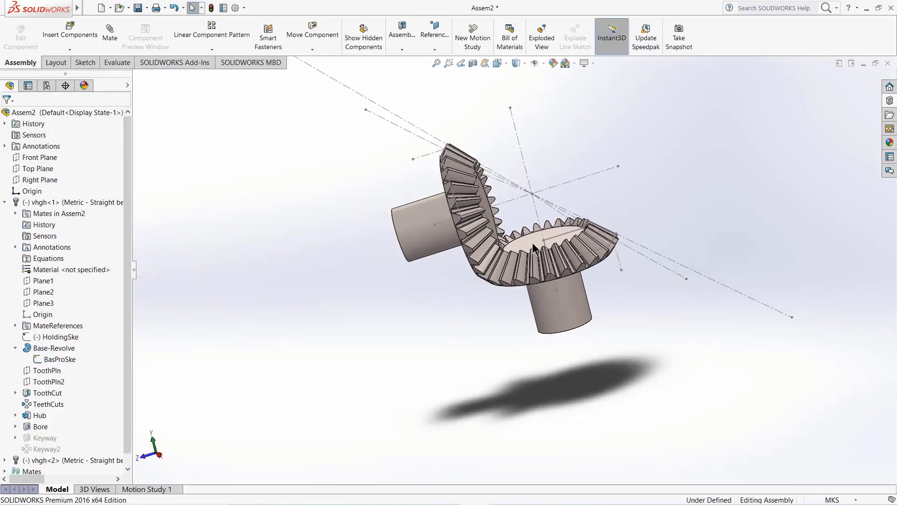
middle_click_drag(537, 260, 425, 217)
scroll(430, 248, "down", 3)
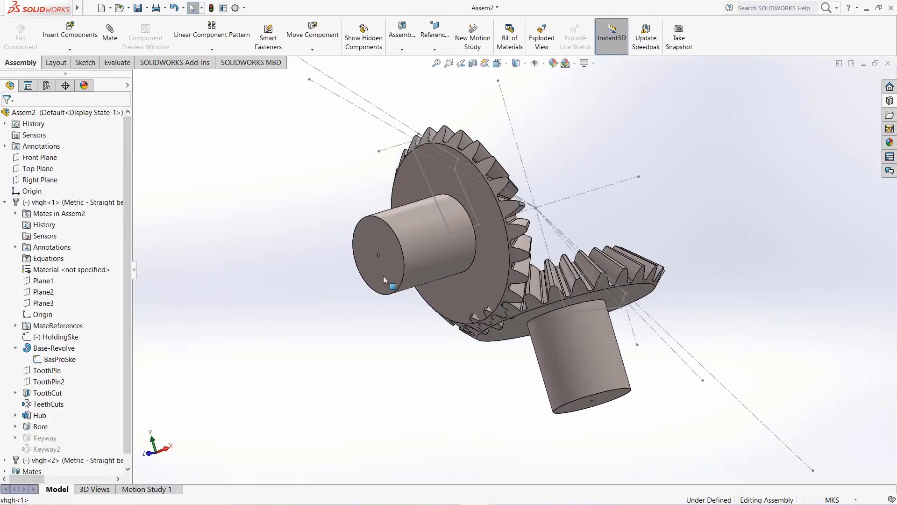
right_click(580, 350)
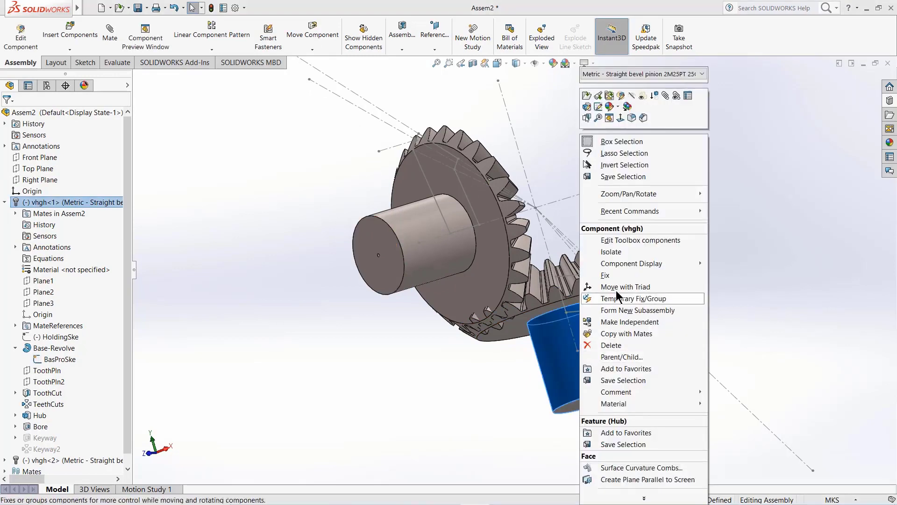
left_click(618, 275)
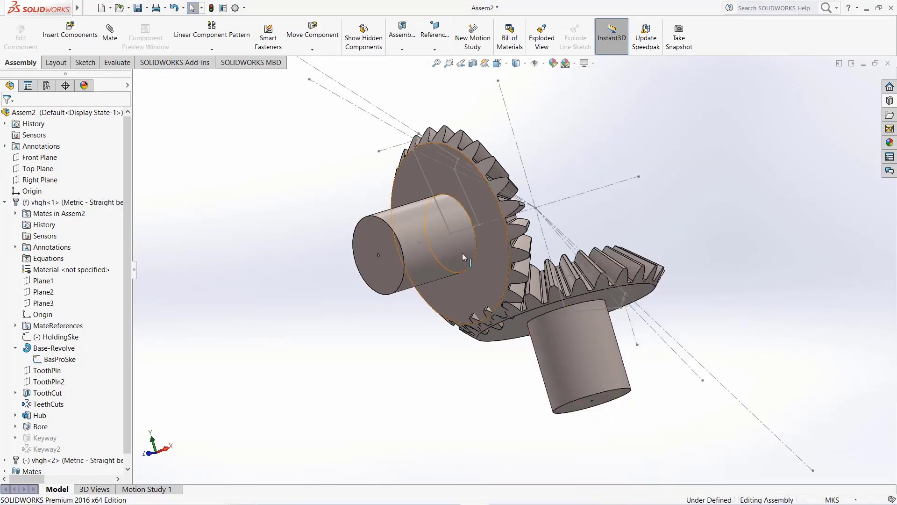
Step: Rotate the second pinion slightly so its teeth sit in the gaps of the fixed pinion
left_click(386, 233)
mouse_move(386, 233)
left_mouse_down()
mouse_move(383, 207)
mouse_move(369, 204)
mouse_move(393, 234)
left_mouse_up()
scroll(484, 285, "down", 10)
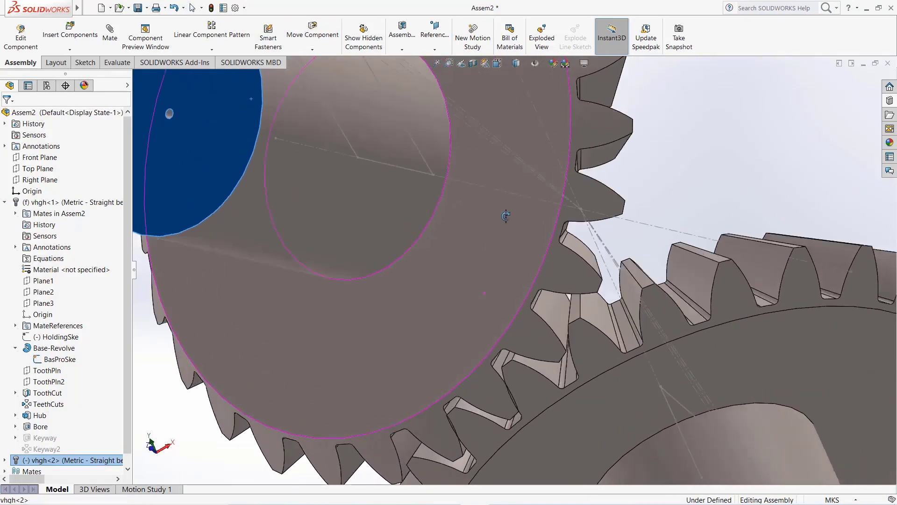
left_click(495, 262)
left_click_drag(495, 262, 529, 265)
scroll(529, 266, "up", 10)
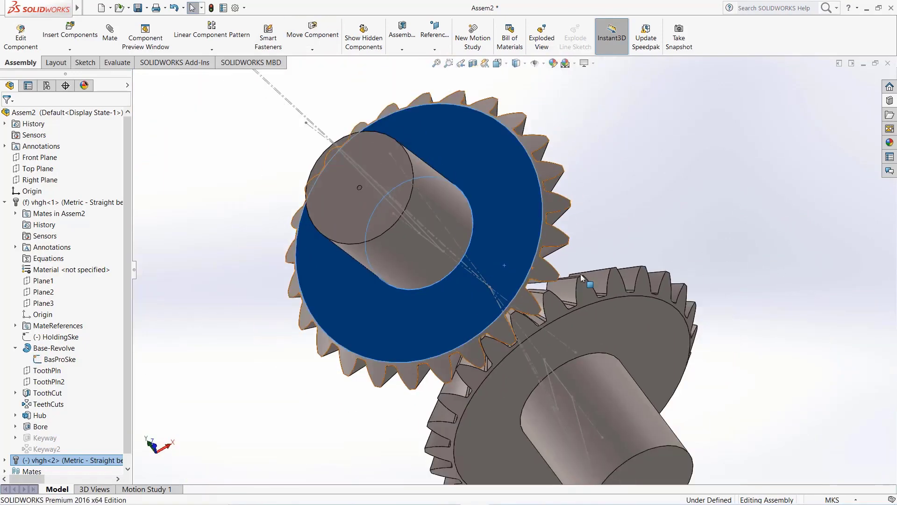
Step: Hide the BasProSke sketch so its construction lines no longer show on the gears
middle_click_drag(544, 284, 536, 313)
scroll(574, 253, "up", 3)
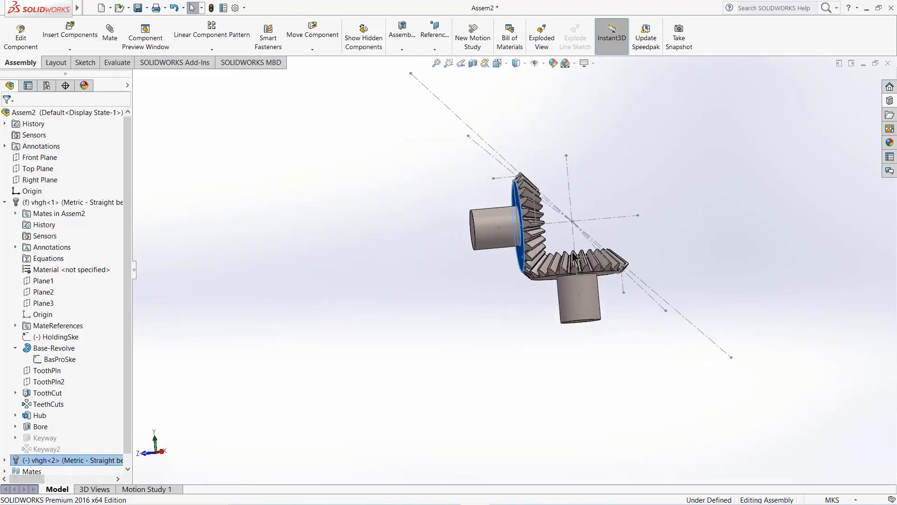
scroll(582, 230, "down", 3)
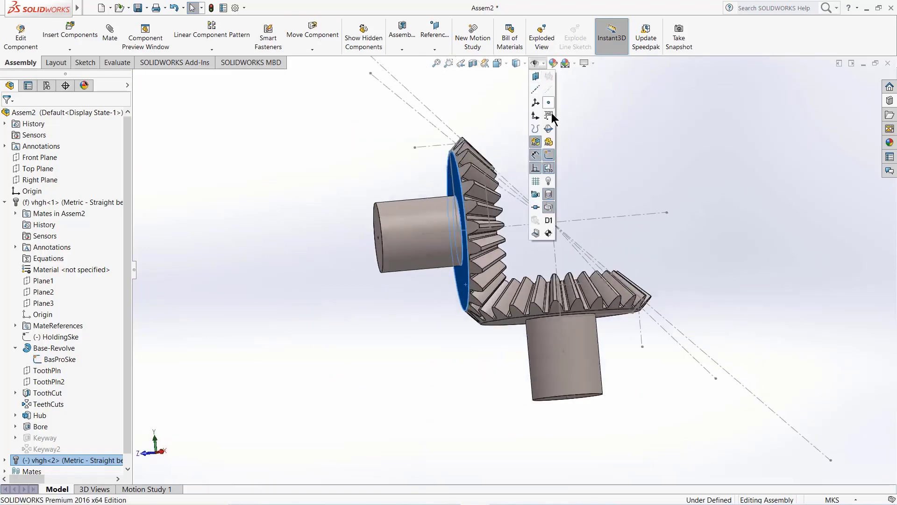
right_click(65, 359)
left_click(69, 345)
left_click(302, 303)
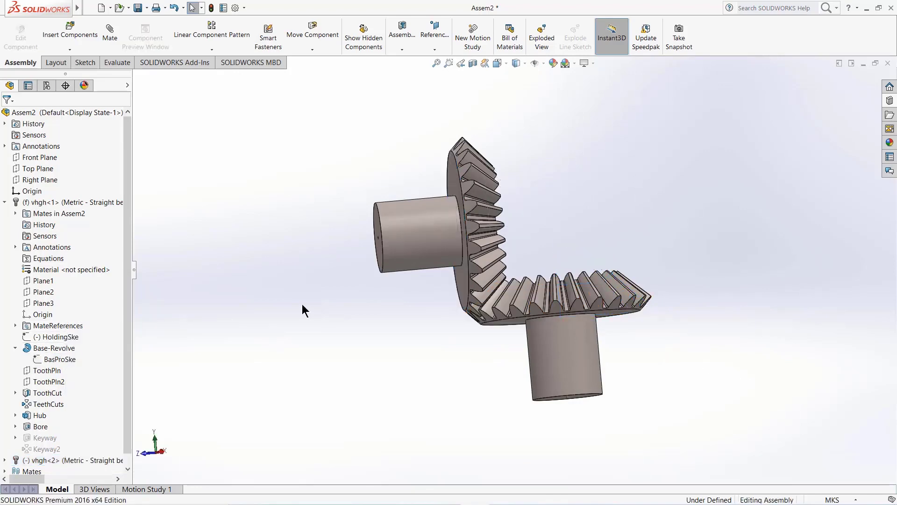
scroll(389, 259, "up", 3)
scroll(402, 252, "down", 3)
middle_click_drag(402, 252, 496, 252)
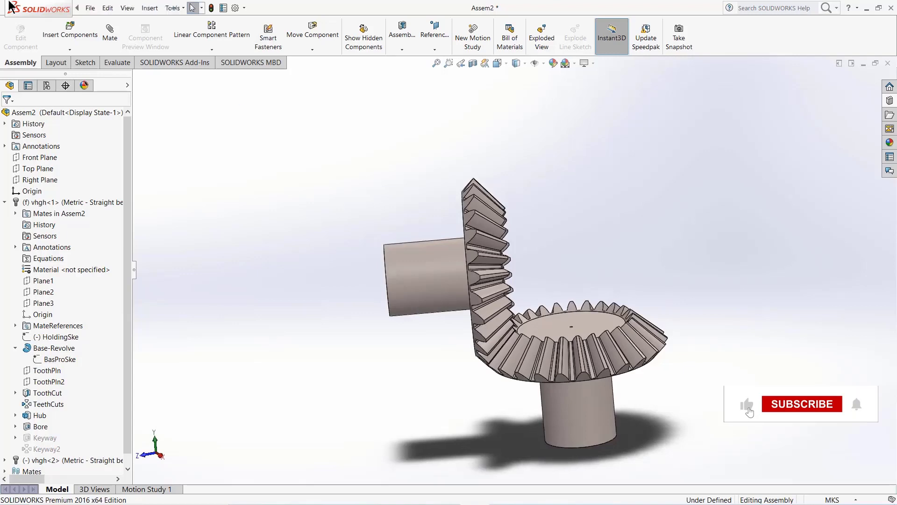
Step: Enable the SOLIDWORKS Simulation add-in and create a new study of type Static
left_click(186, 67)
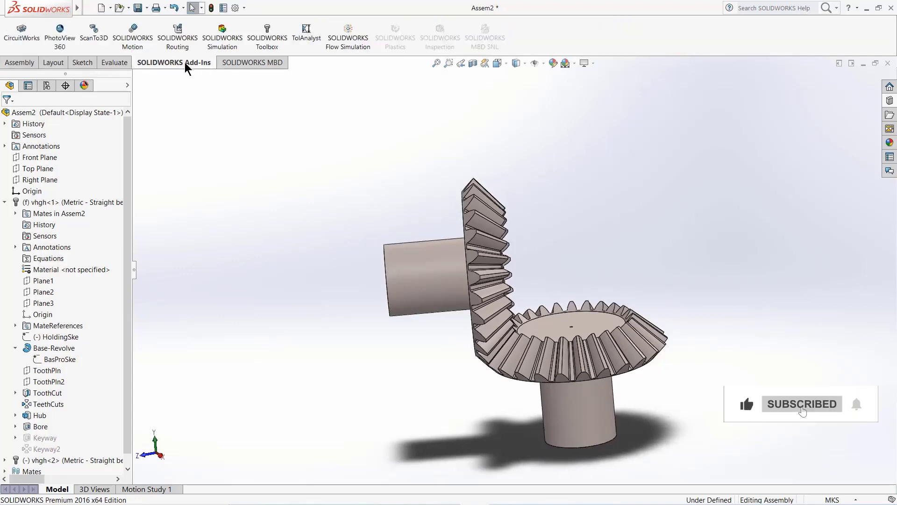
left_click(216, 40)
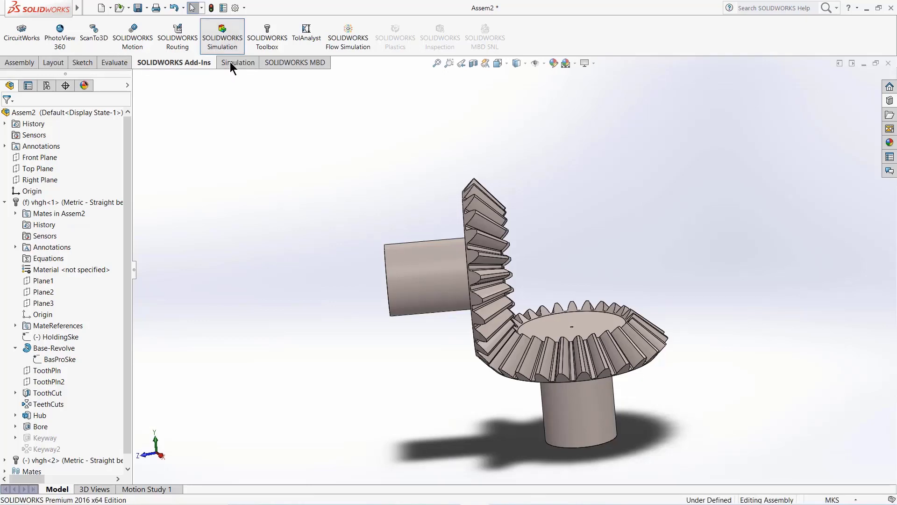
left_click(230, 61)
left_click(14, 48)
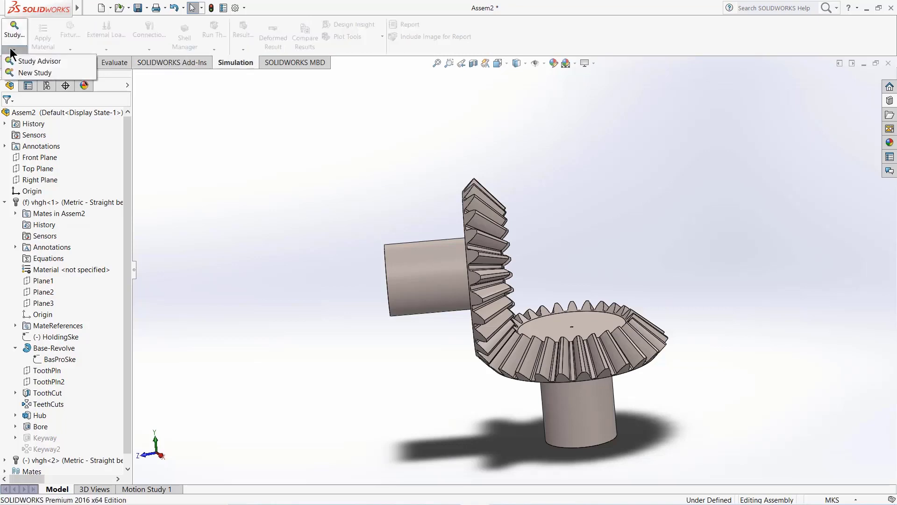
left_click(16, 73)
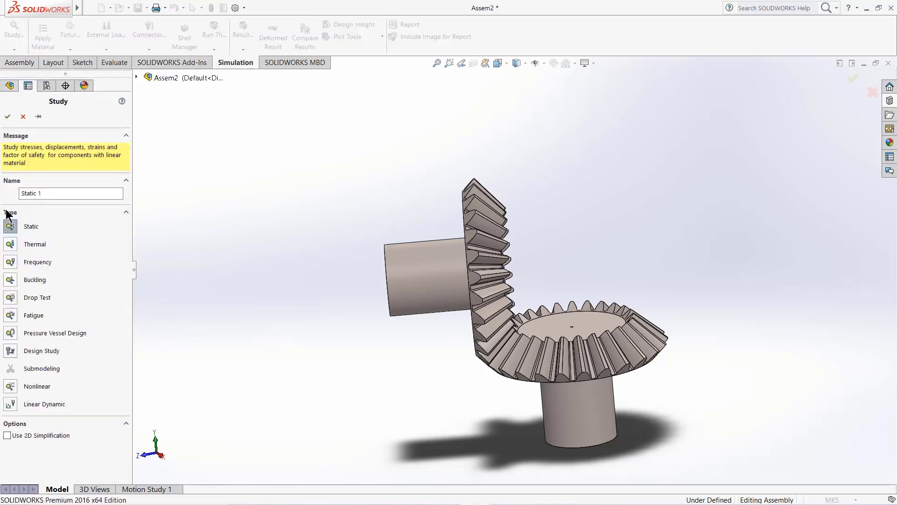
left_click(7, 116)
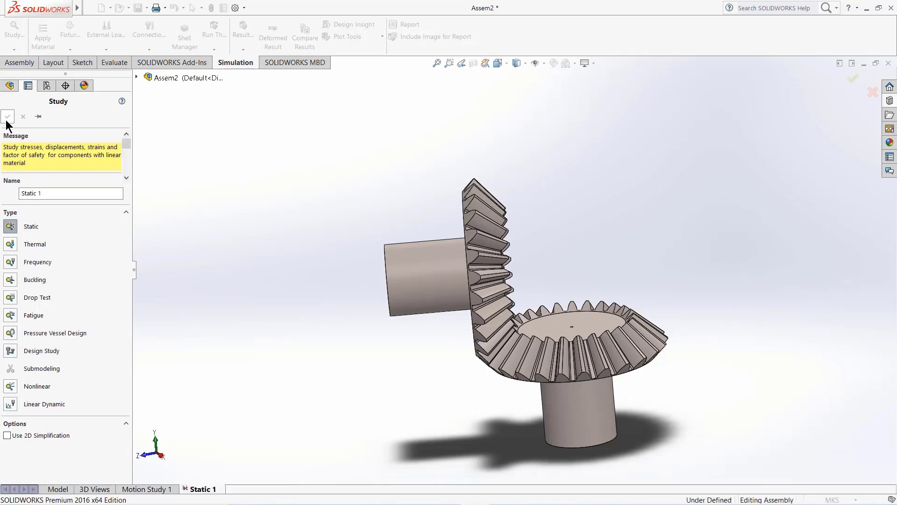
Step: Apply Plain Carbon Steel to all parts in the static study
right_click(27, 224)
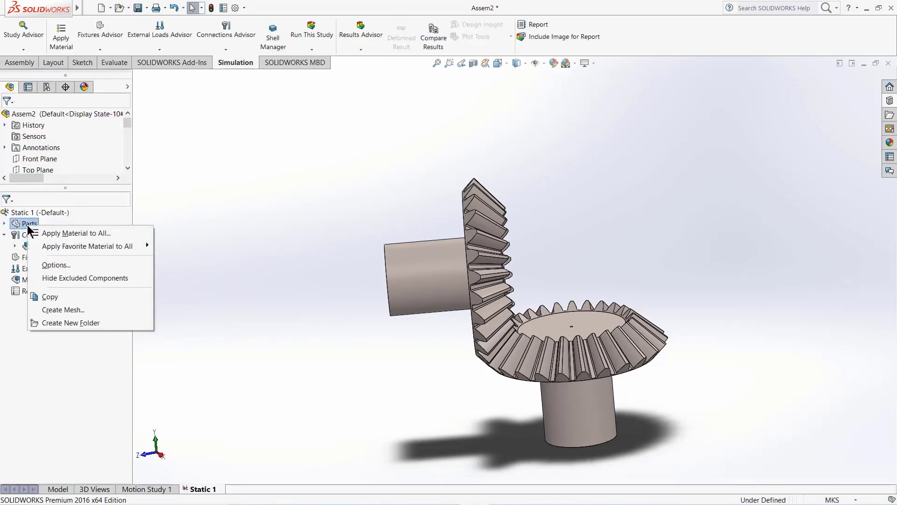
mouse_move(37, 242)
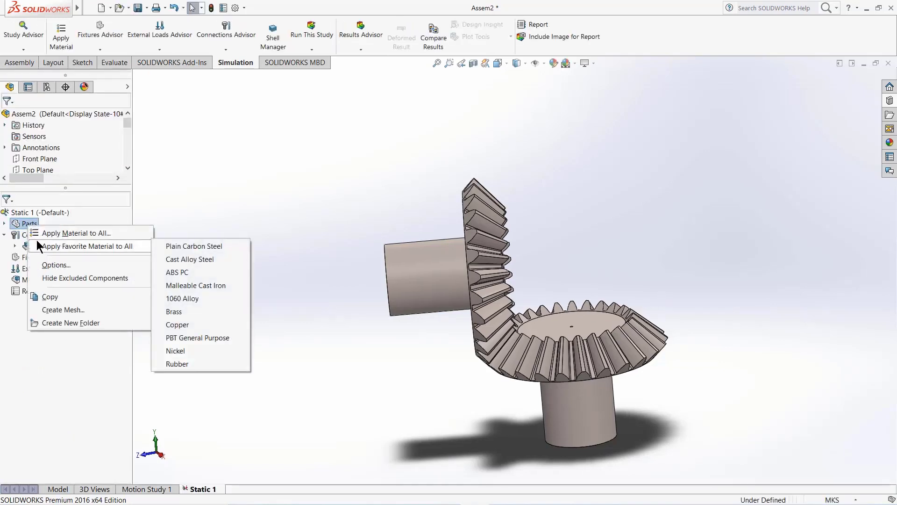
left_click(219, 246)
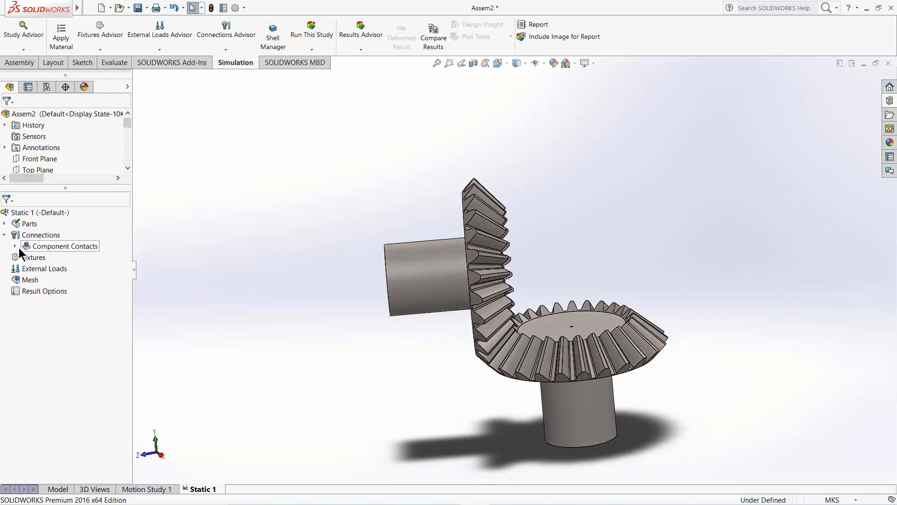
Step: Delete the default component contacts from the study's connections
right_click(52, 250)
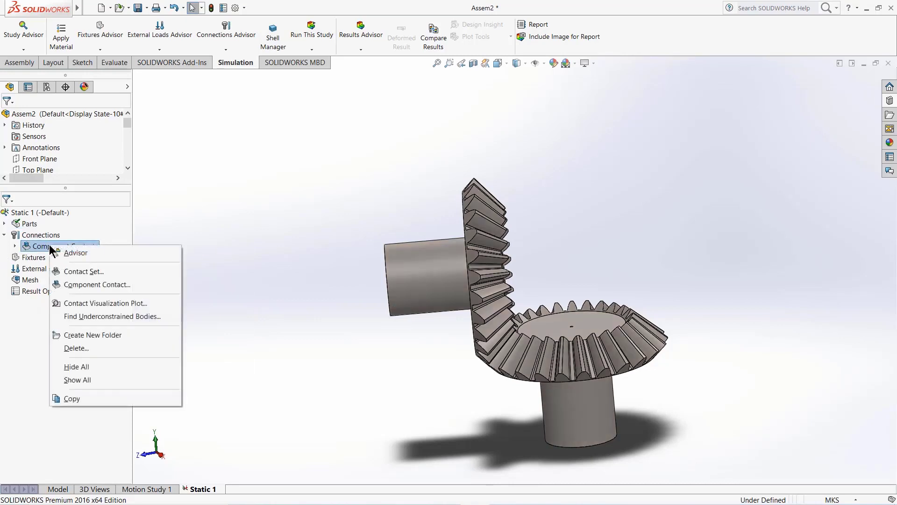
left_click(76, 348)
left_click(465, 284)
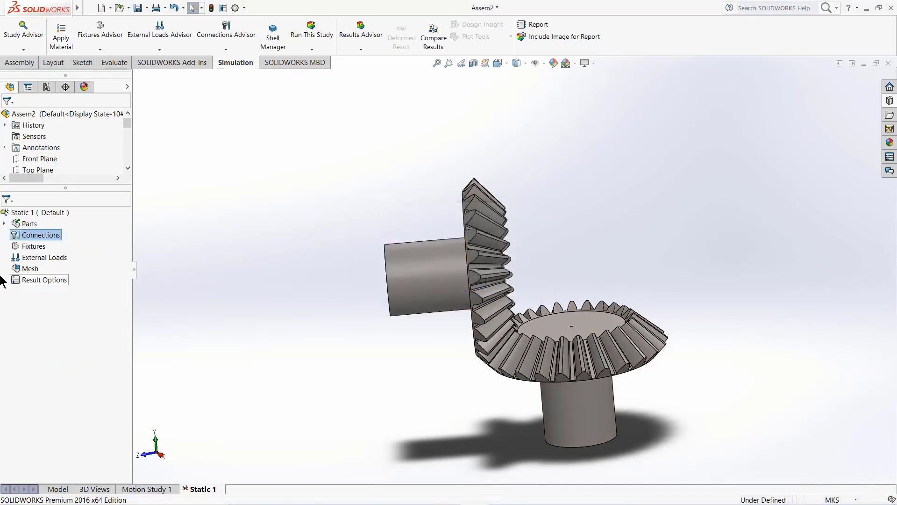
right_click(33, 237)
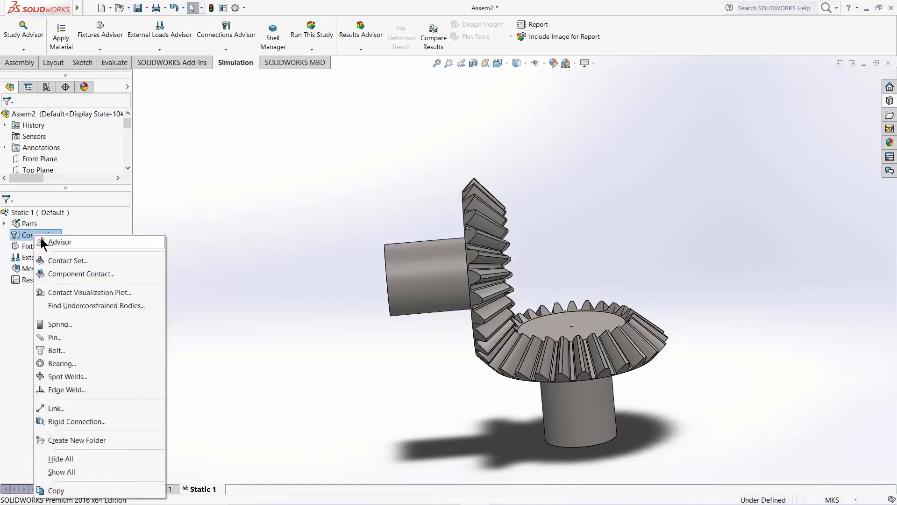
left_click(60, 262)
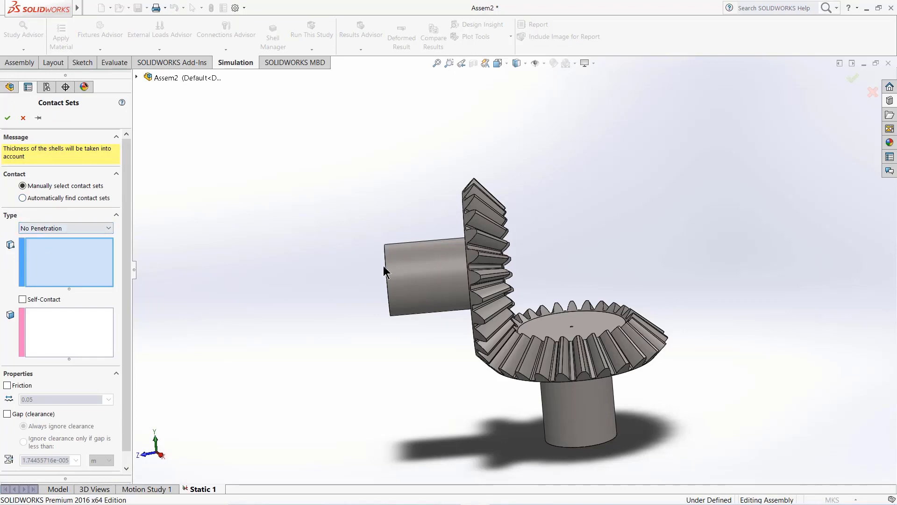
left_click(402, 257)
left_click(24, 281)
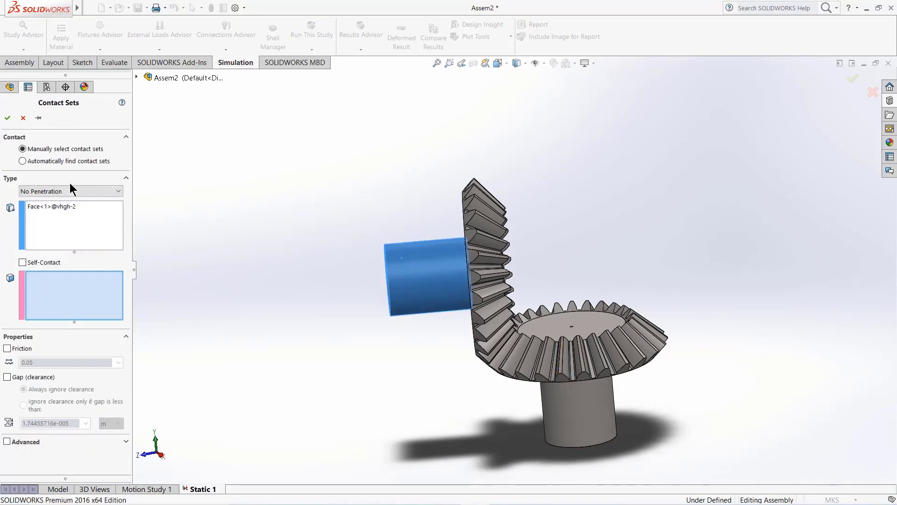
left_click(23, 118)
Step: Add a No Penetration component contact between the two bevel pinions
right_click(27, 235)
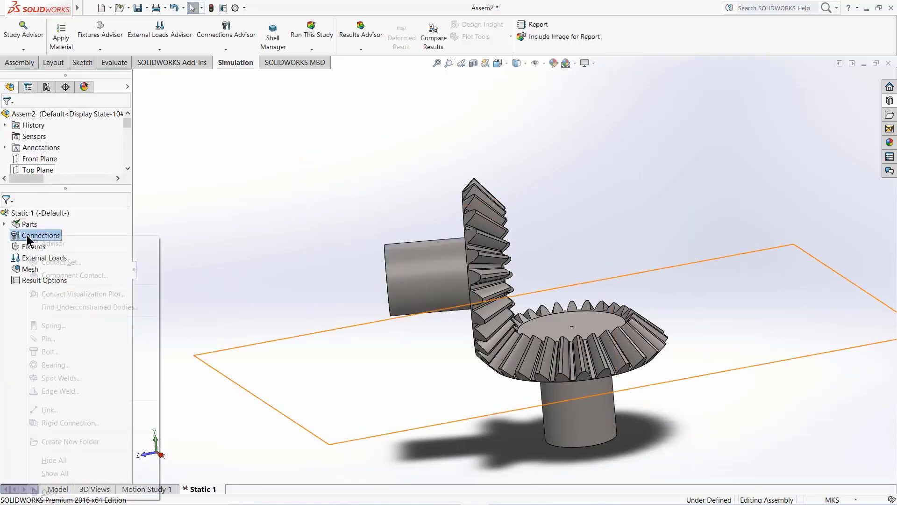
left_click(54, 274)
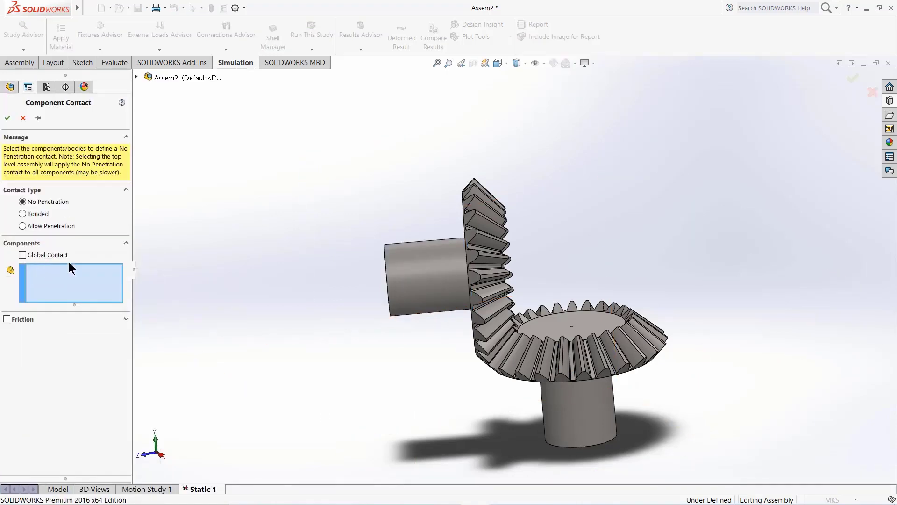
left_click(433, 257)
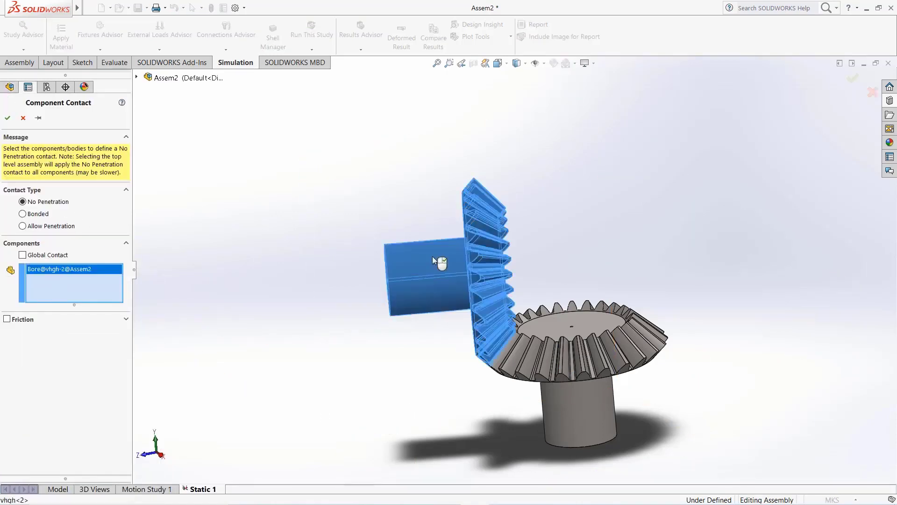
left_click(565, 354)
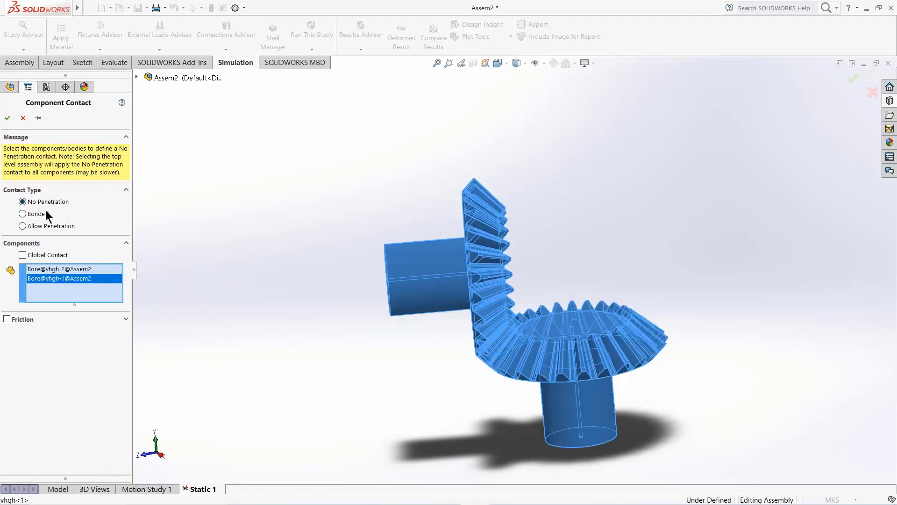
left_click(7, 118)
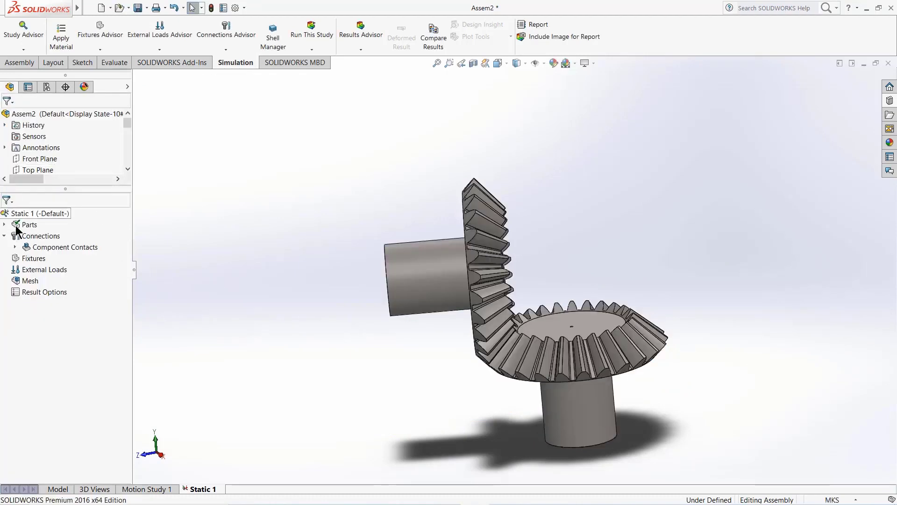
Step: Start an advanced On Cylindrical Faces fixture and apply it to the hub's cylindrical face on the horizontal-shaft gear
right_click(27, 259)
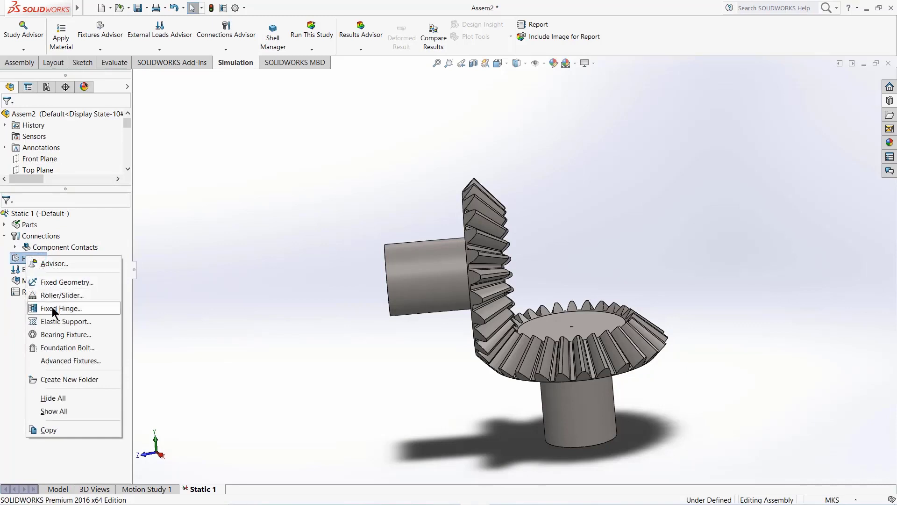
left_click(56, 359)
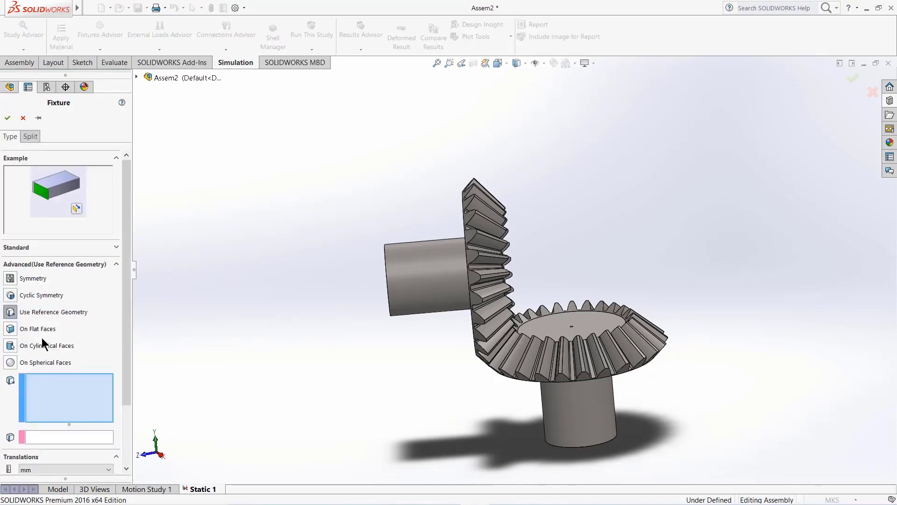
scroll(488, 368, "up", 2)
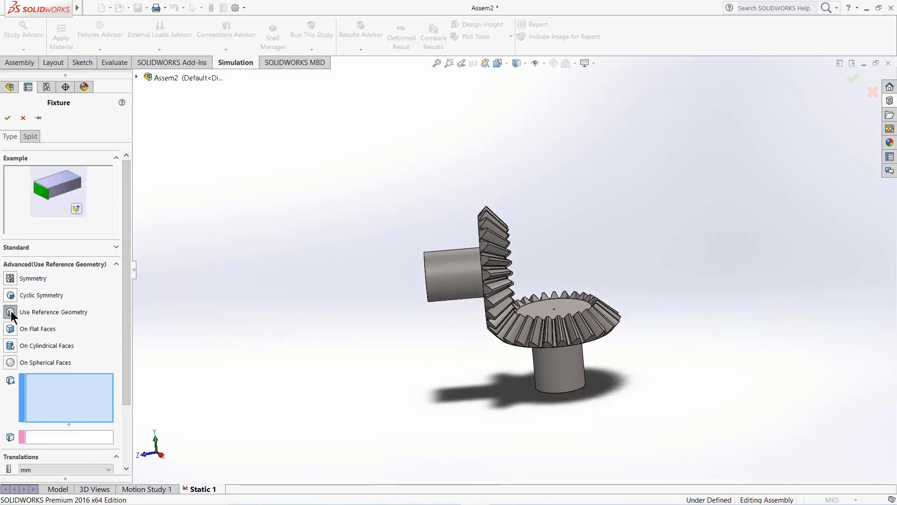
left_click(10, 349)
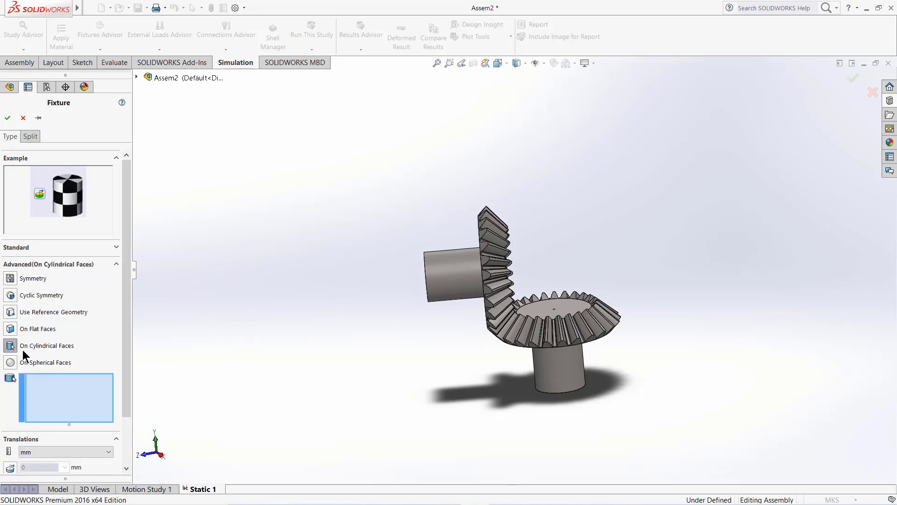
left_click_drag(125, 238, 118, 309)
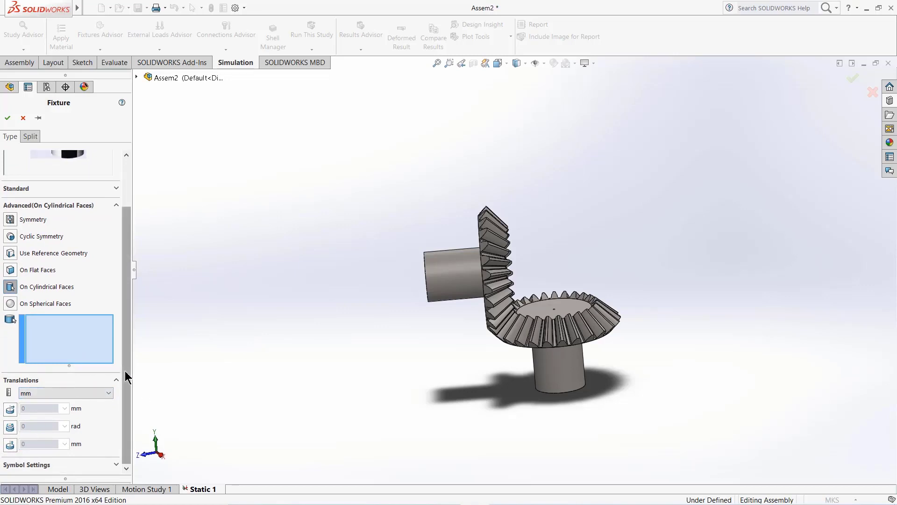
left_click_drag(125, 371, 125, 320)
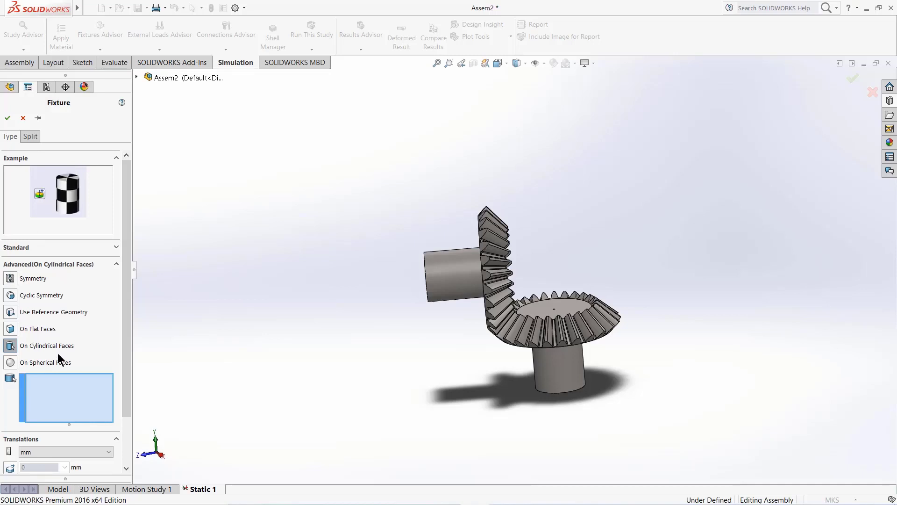
scroll(129, 306, "down", 1)
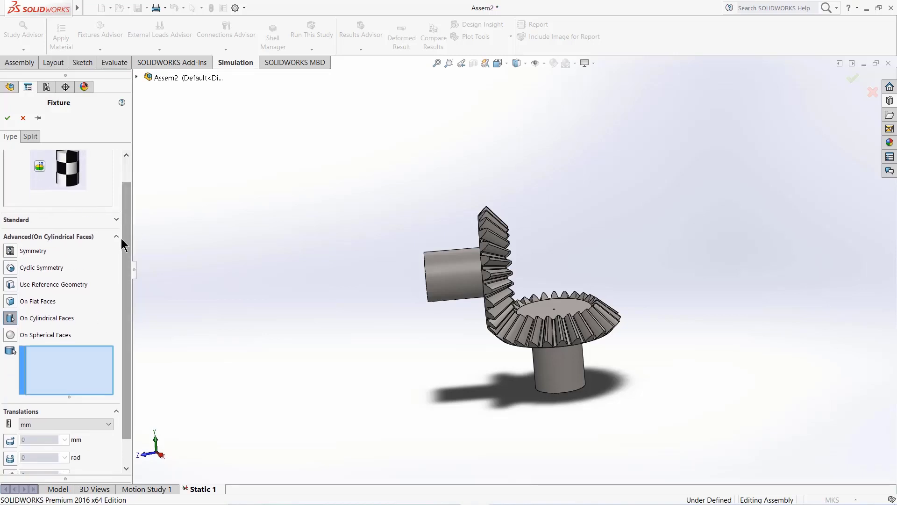
scroll(52, 368, "down", 1)
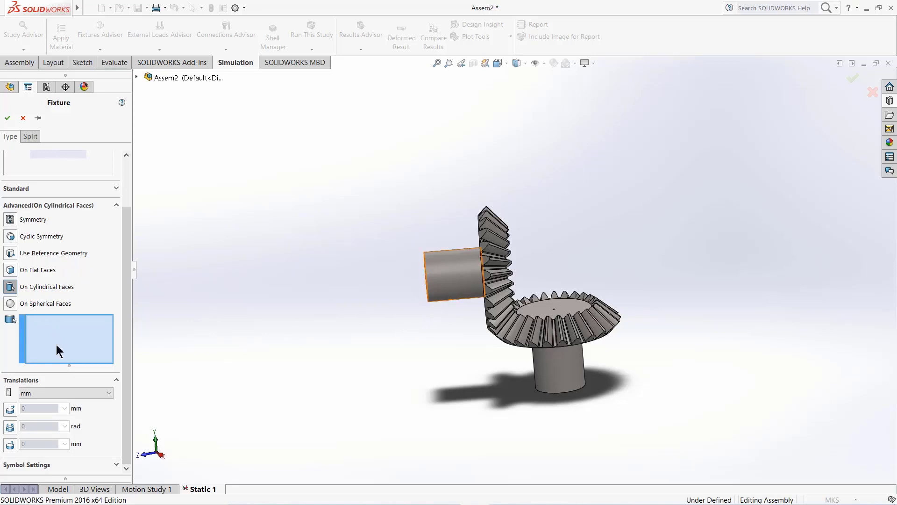
left_click(442, 264)
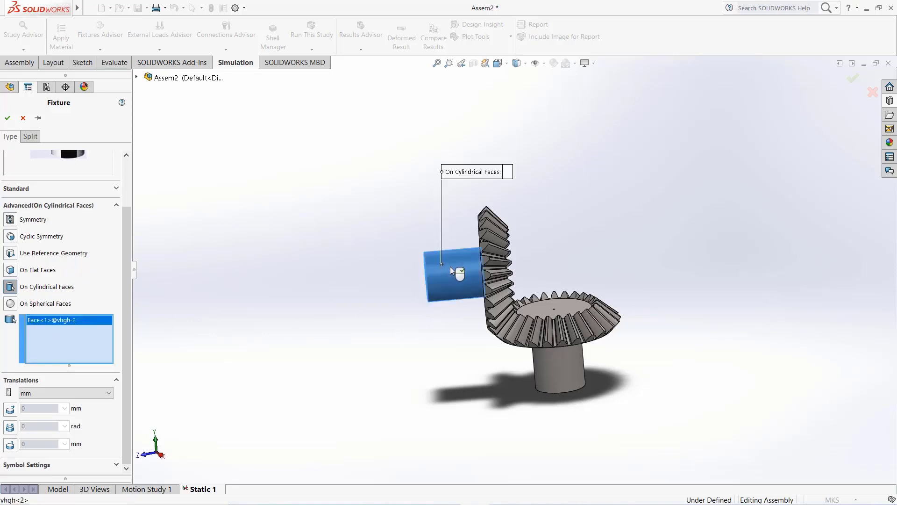
Step: Enable the fixture's radial and axial translations at 0 mm and activate its circumferential translation
left_click(10, 410)
scroll(131, 427, "down", 1)
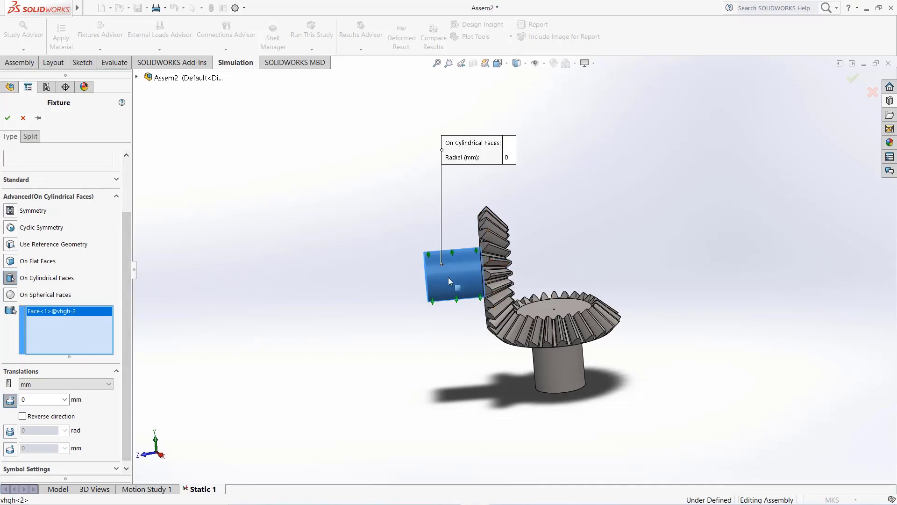
middle_click_drag(448, 277, 466, 264)
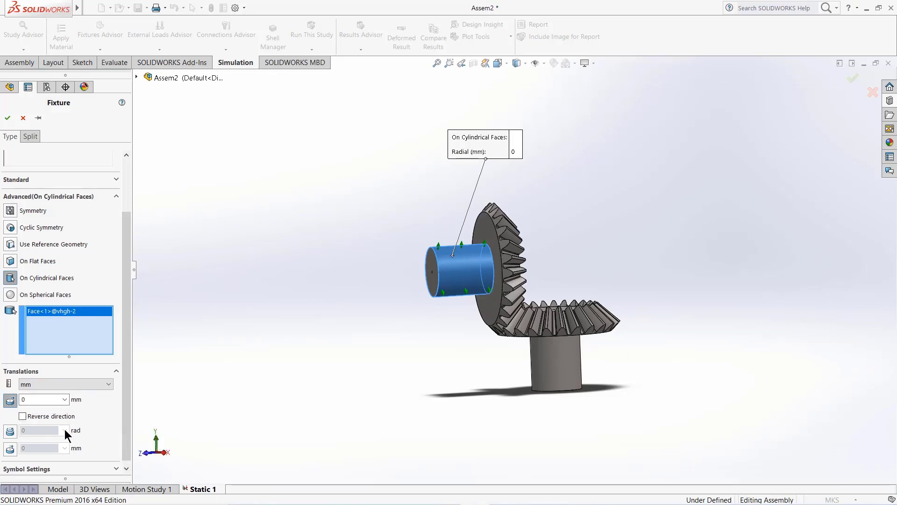
left_click(10, 449)
scroll(387, 290, "down", 2)
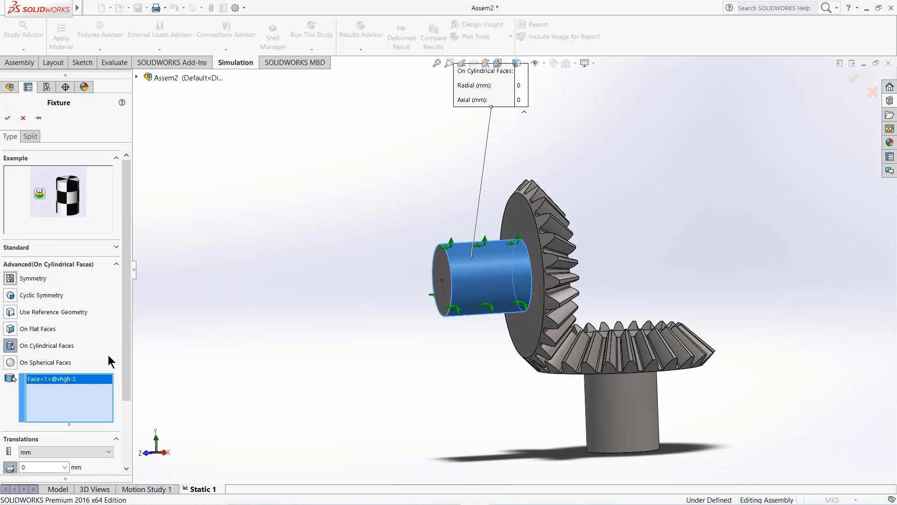
scroll(124, 363, "down", 3)
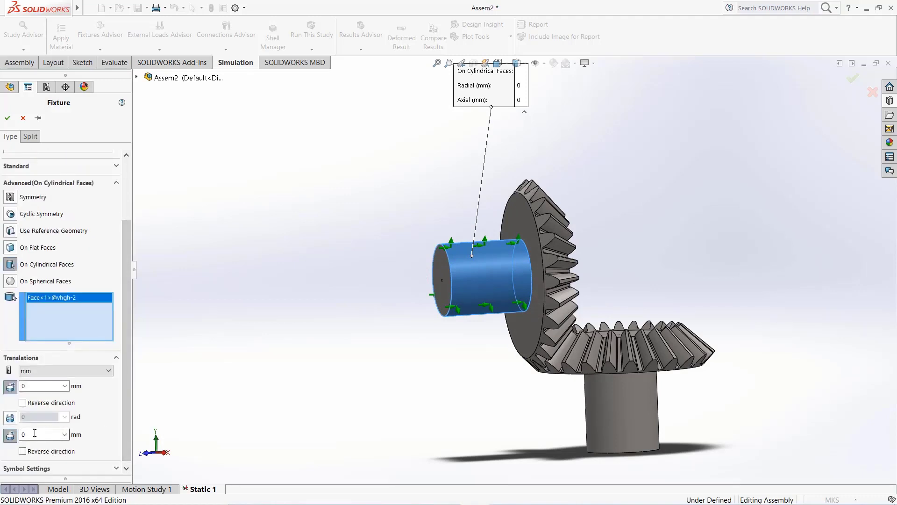
scroll(524, 266, "up", 1)
middle_click_drag(529, 265, 662, 281)
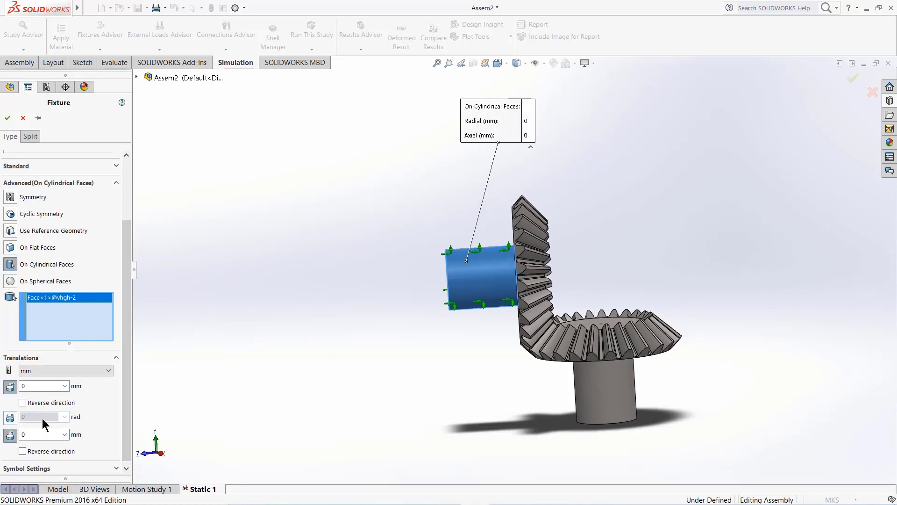
left_click(9, 418)
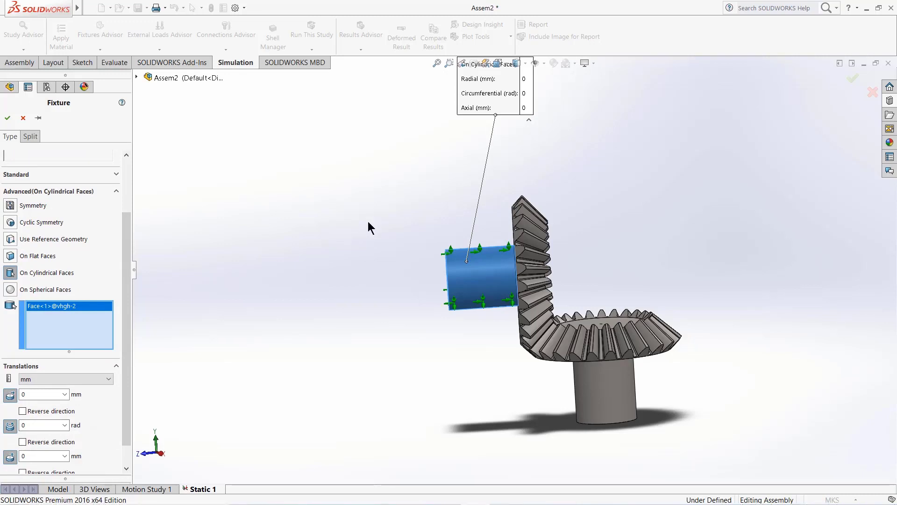
Step: Switch to Calculator and convert 5 degrees to radians by computing 5 × π ÷ 180
key("XF86Calculator")
left_click_drag(672, 174, 510, 125)
left_click(480, 371)
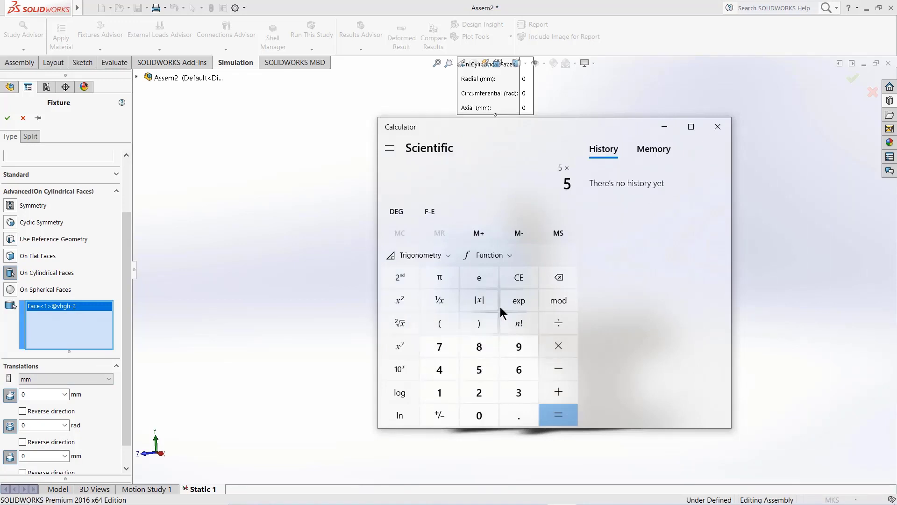
left_click(456, 280)
left_click(560, 329)
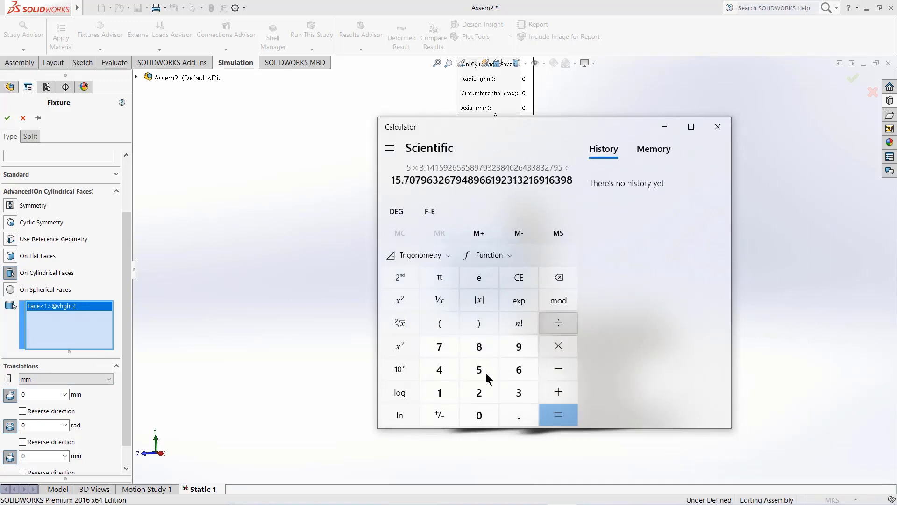
left_click(454, 392)
left_click(480, 354)
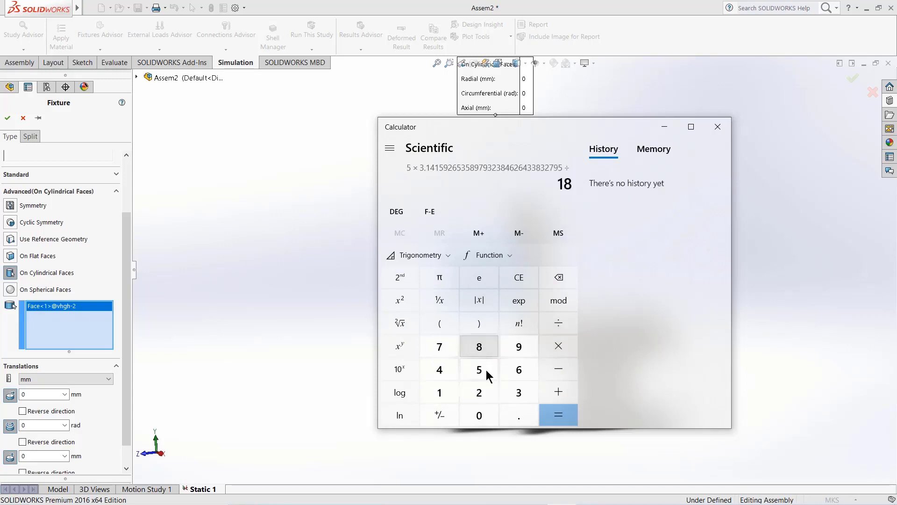
left_click(490, 407)
left_click(557, 414)
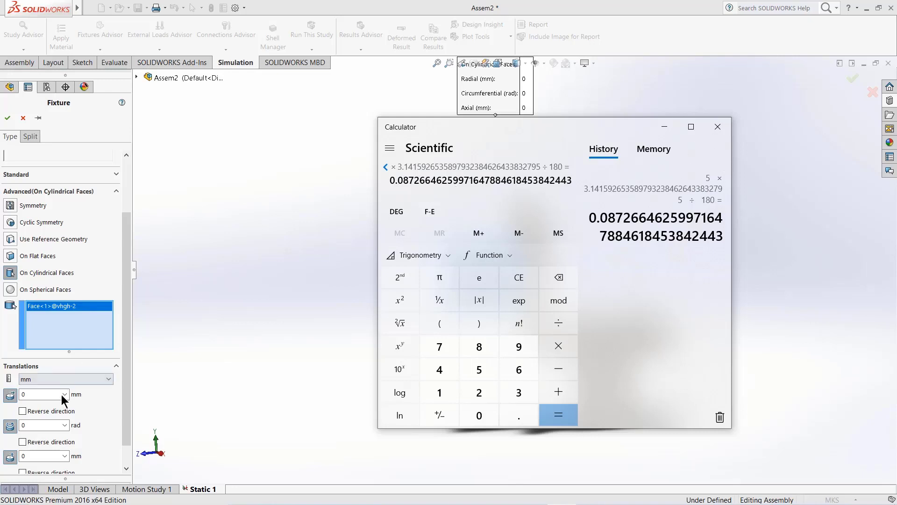
Step: Set the fixture's circumferential translation to 0.087 rad and accept the cylindrical-face fixture
left_click(41, 424)
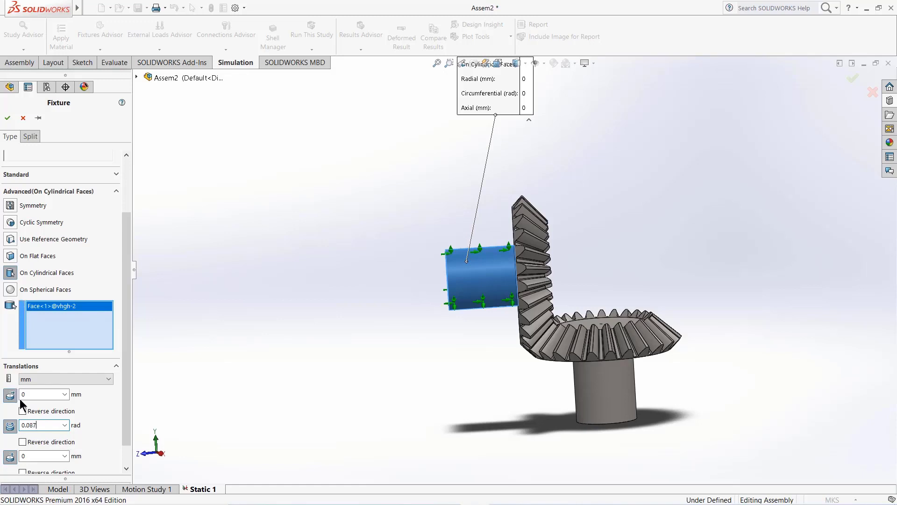
middle_click_drag(356, 320, 411, 318)
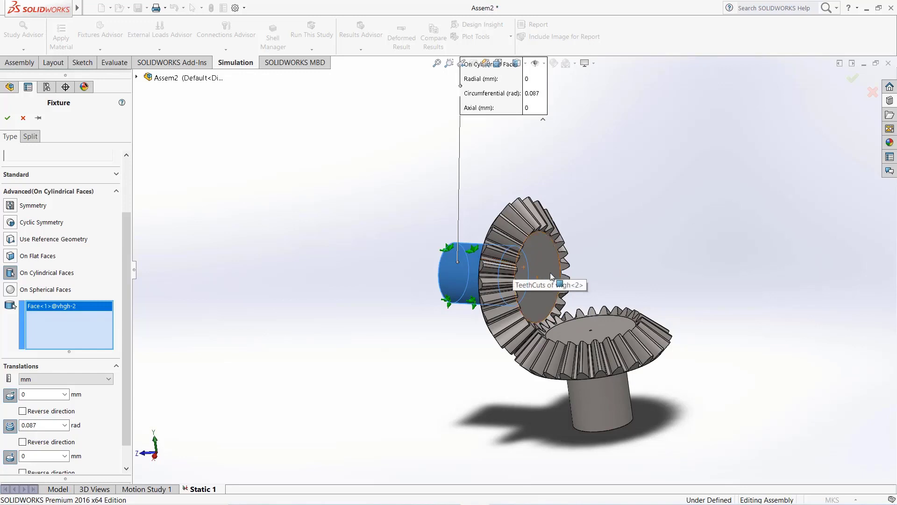
middle_click_drag(424, 269, 554, 271)
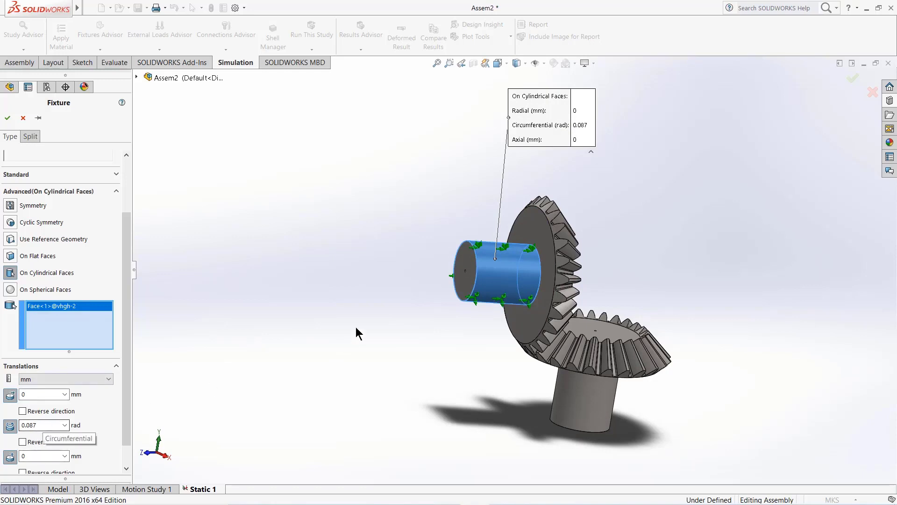
middle_click_drag(357, 328, 319, 313)
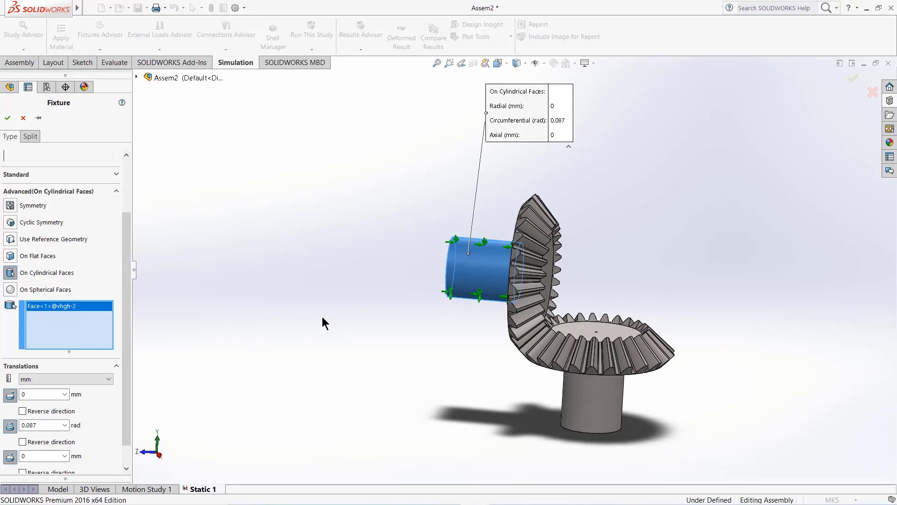
left_click(8, 117)
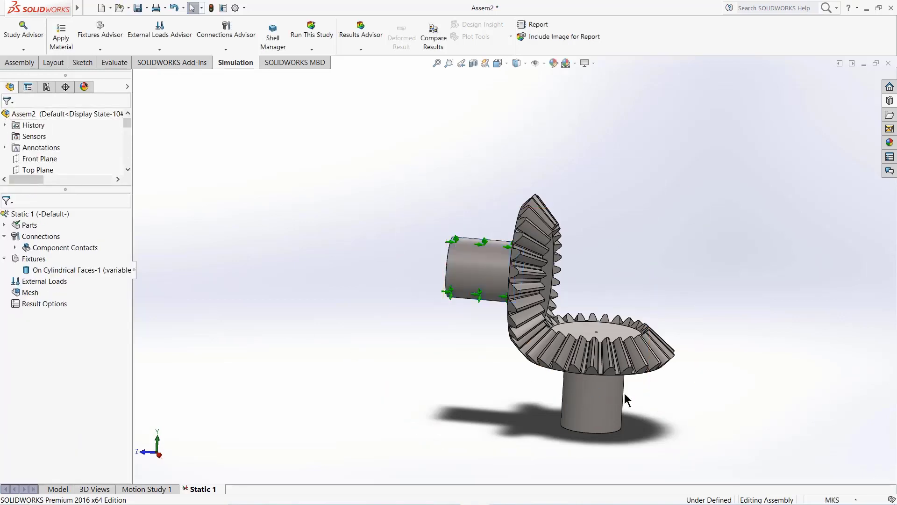
Step: Add a Fixed Geometry fixture to the cylindrical hub face of the vertical-shaft gear
right_click(593, 406)
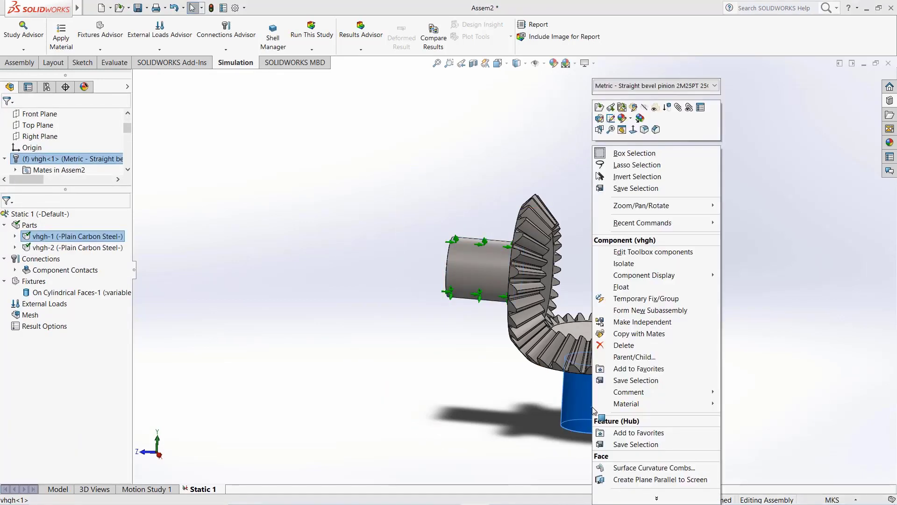
left_click(298, 410)
left_click(26, 281)
right_click(26, 281)
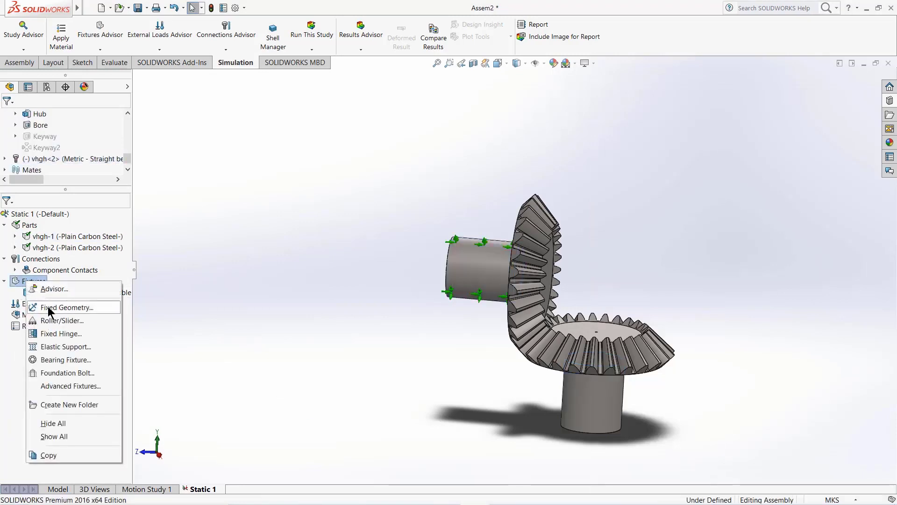
left_click(48, 308)
left_click(593, 408)
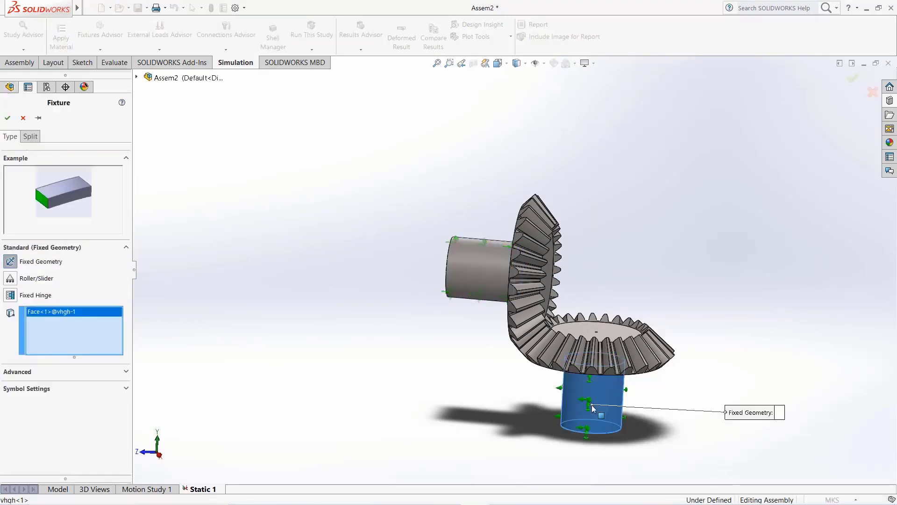
left_click(8, 118)
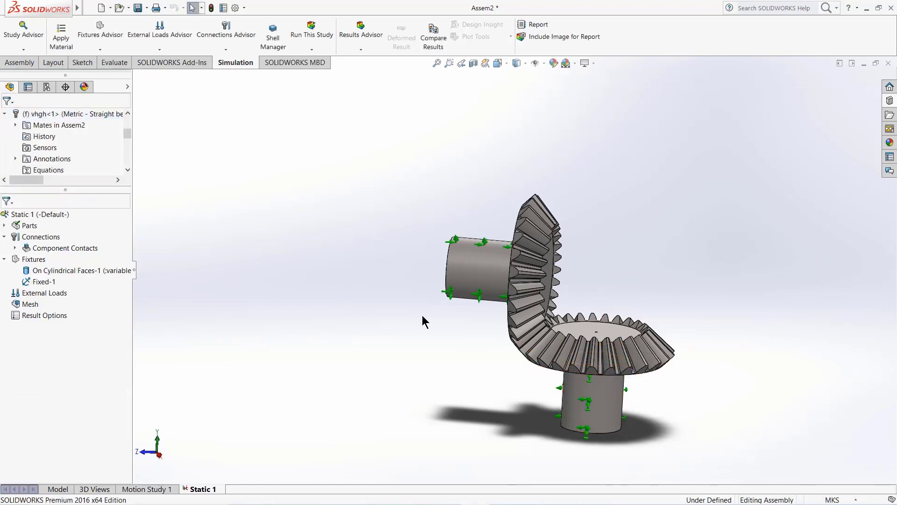
Step: Run the static study on the bevel gear pair
mouse_move(422, 316)
middle_mouse_down()
mouse_move(399, 310)
mouse_move(435, 319)
middle_mouse_up()
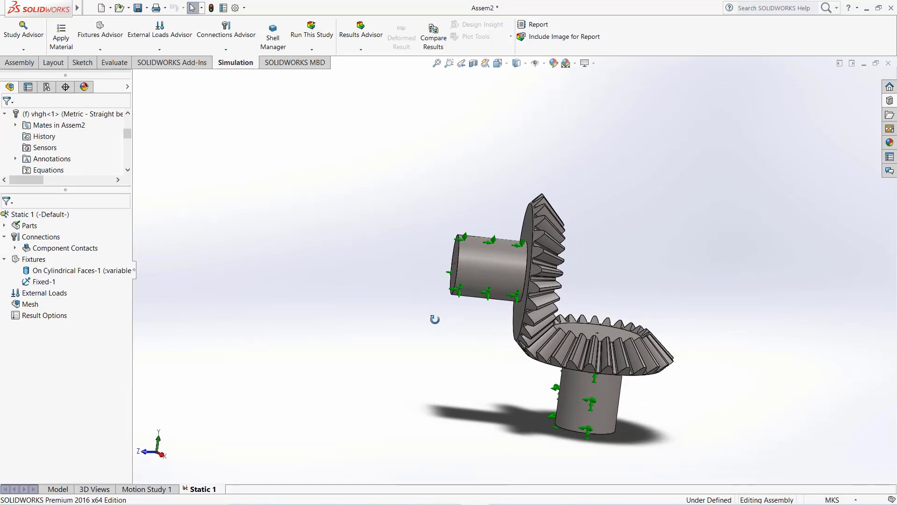
left_click(307, 36)
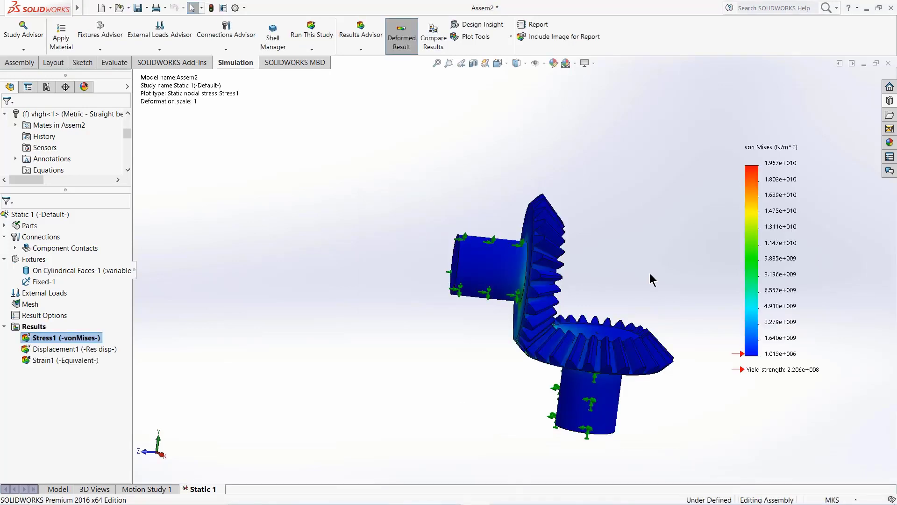
Step: Examine the von Mises stress plot around the meshing teeth and the base of the rotated gear's hub
middle_click_drag(587, 252, 532, 345)
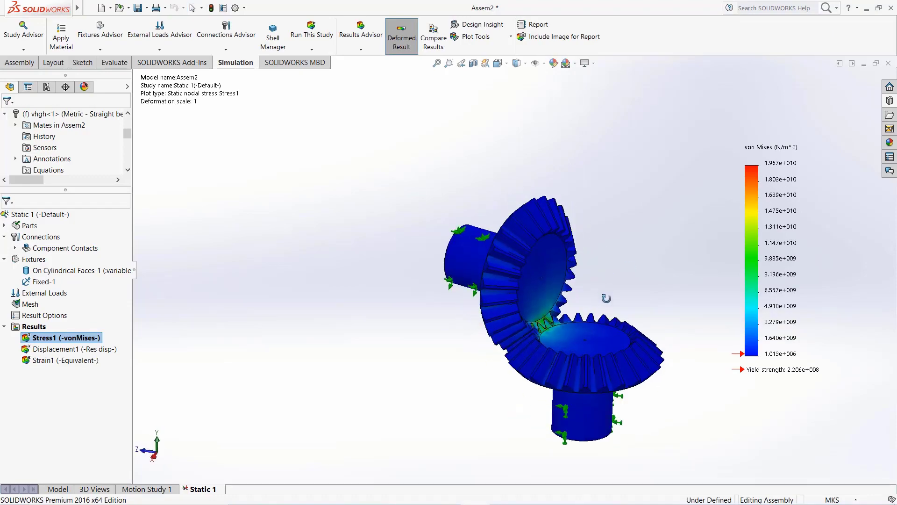
scroll(533, 345, "down", 3)
scroll(532, 343, "down", 10)
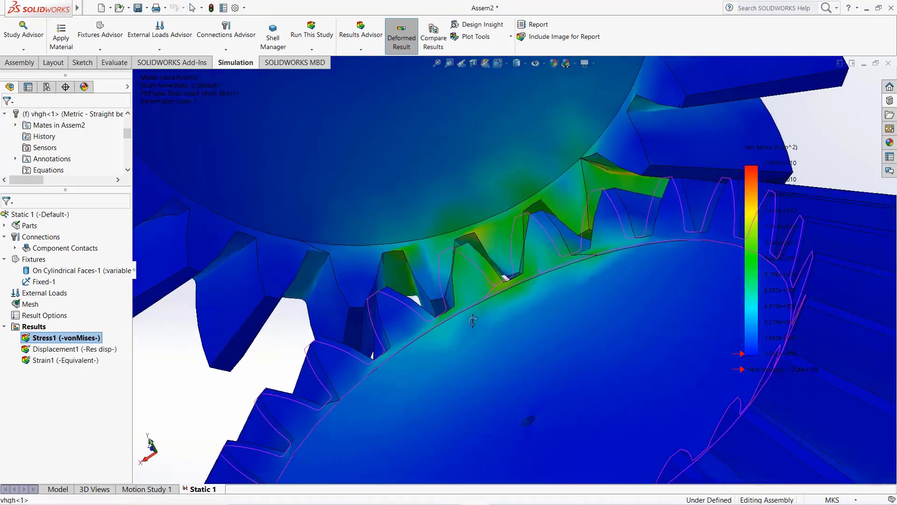
middle_click_drag(473, 320, 421, 299)
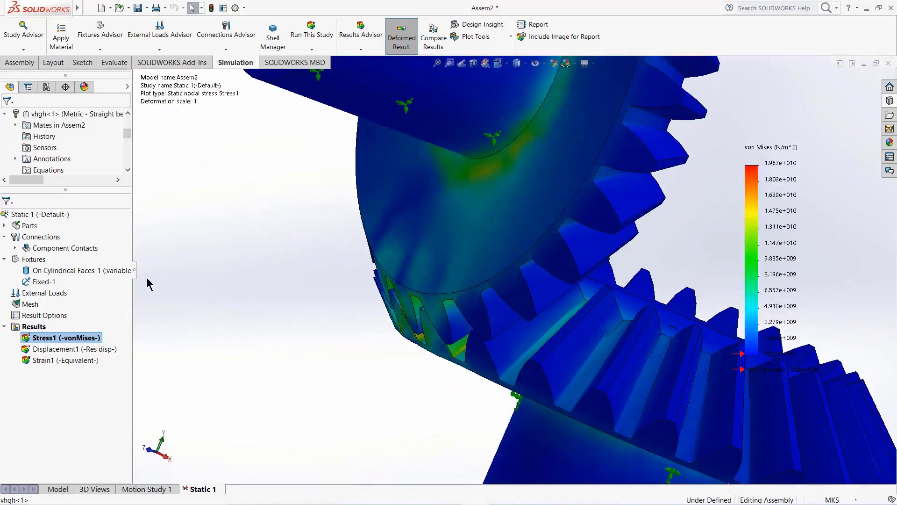
mouse_move(73, 271)
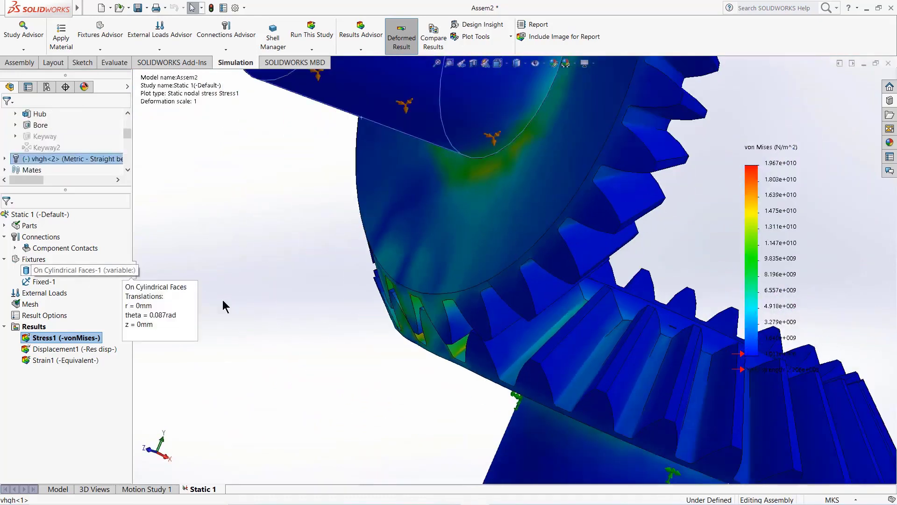
scroll(352, 310, "up", 3)
scroll(396, 309, "up", 2)
scroll(500, 234, "down", 2)
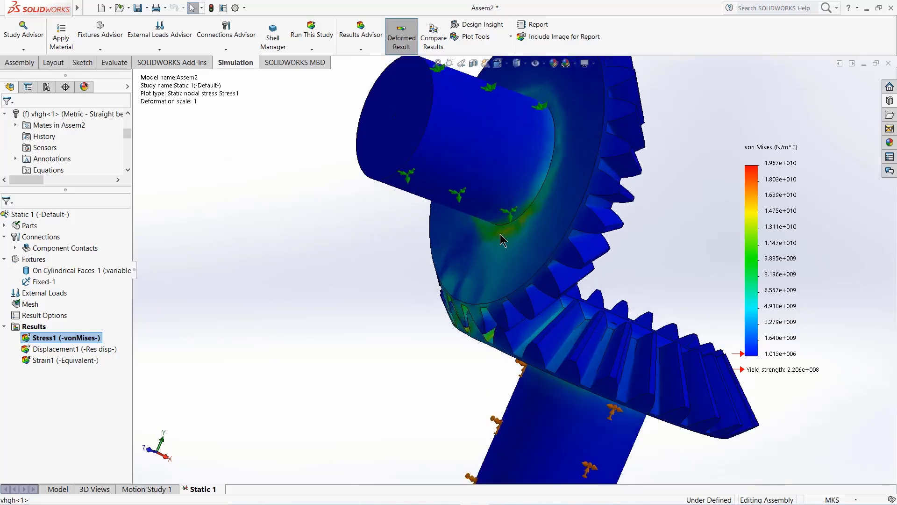
Step: Examine the von Mises stress distribution on the front faces of both bevel gears and at their engaged teeth from several angles
scroll(500, 234, "up", 2)
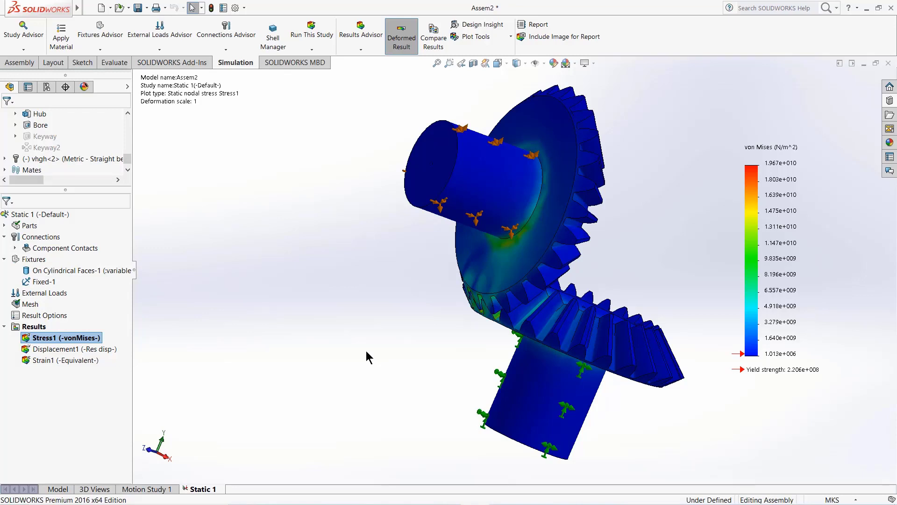
middle_click_drag(413, 308, 390, 307)
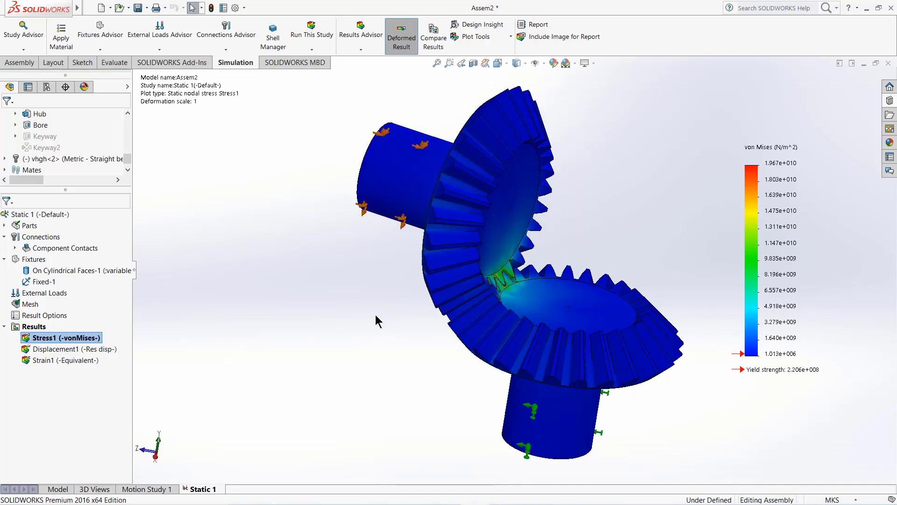
middle_click_drag(375, 317, 512, 227)
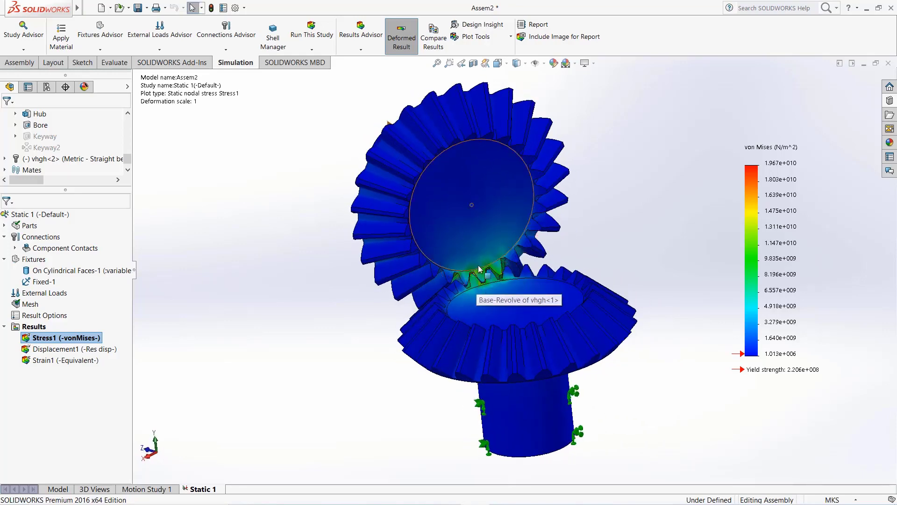
scroll(478, 282, "down", 8)
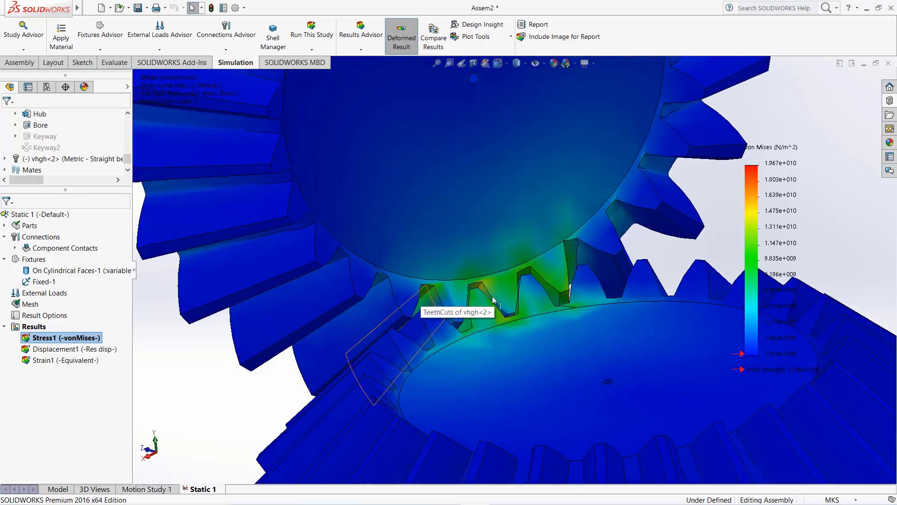
scroll(514, 306, "up", 10)
middle_click_drag(514, 306, 562, 293)
scroll(563, 292, "down", 3)
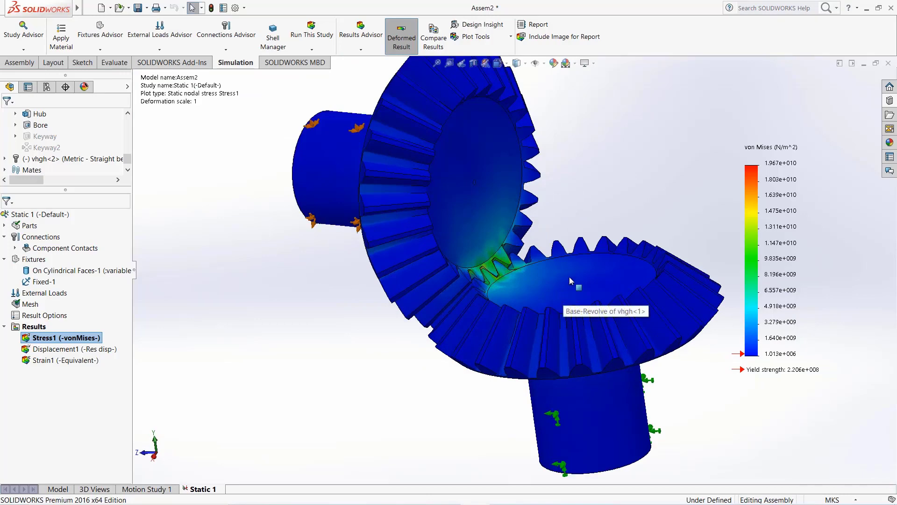
scroll(590, 251, "down", 3)
scroll(594, 253, "up", 3)
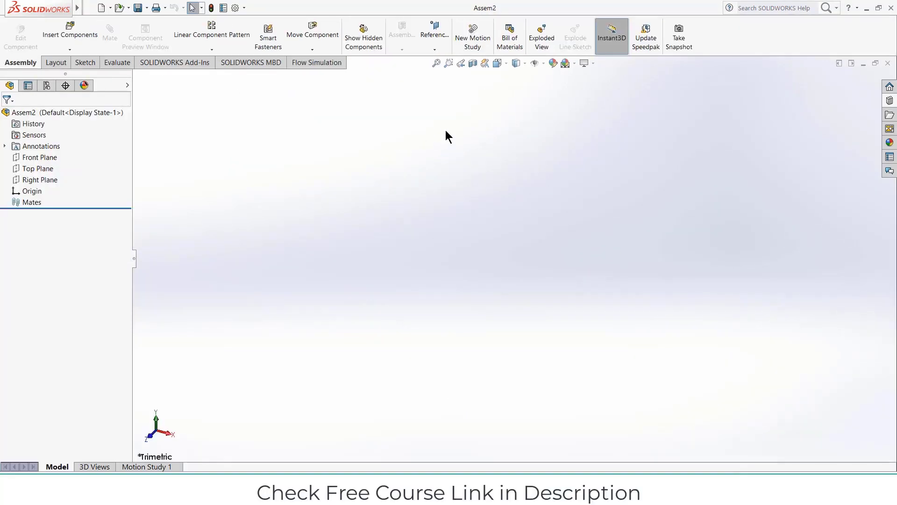
Step: Insert an Internal Spur Gear from the ANSI Metric Power Transmission gears in Toolbox into the empty assembly
left_click(890, 100)
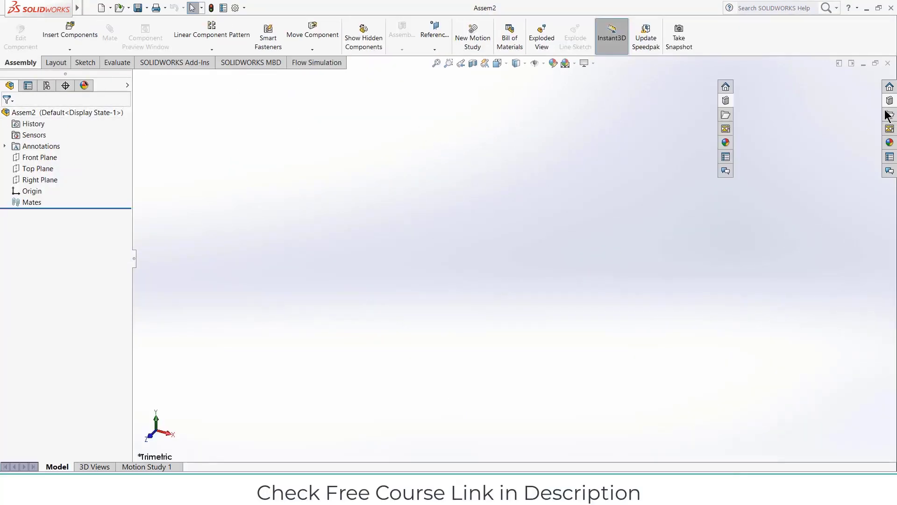
double_click(763, 310)
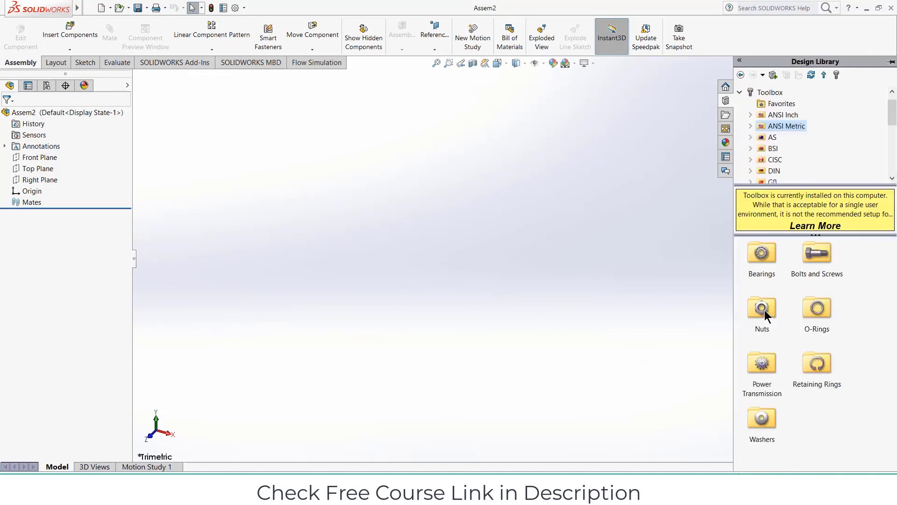
double_click(763, 363)
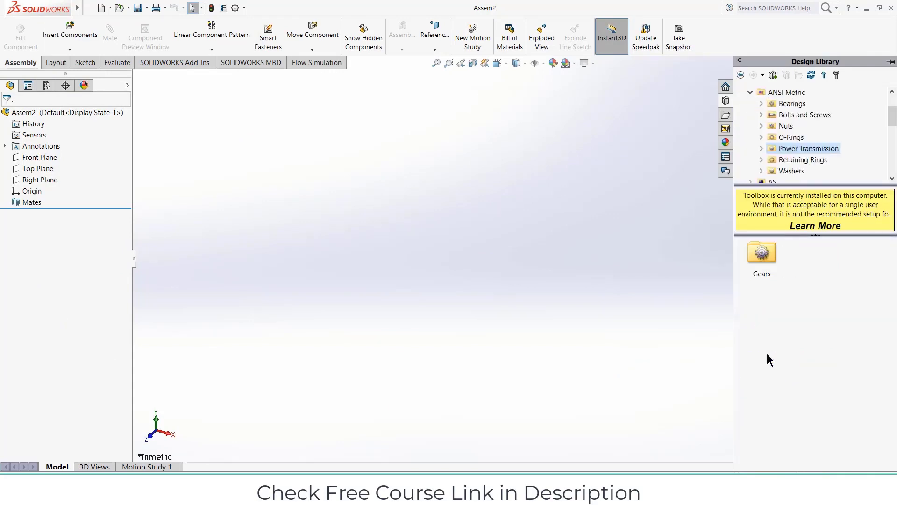
double_click(757, 255)
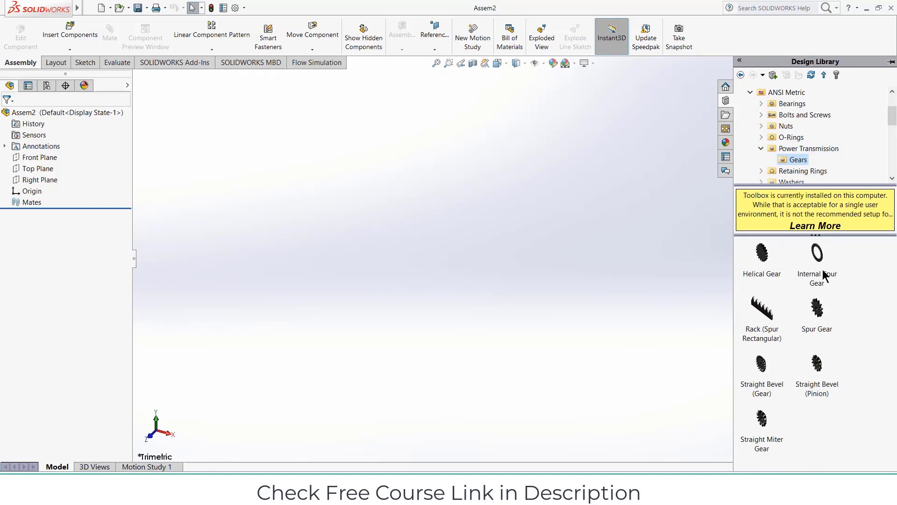
left_click(820, 257)
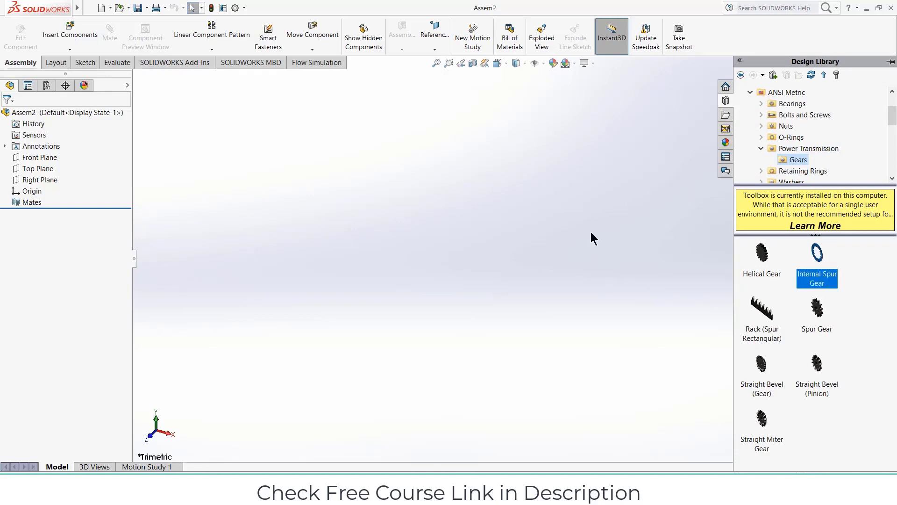
left_click_drag(461, 218, 461, 218)
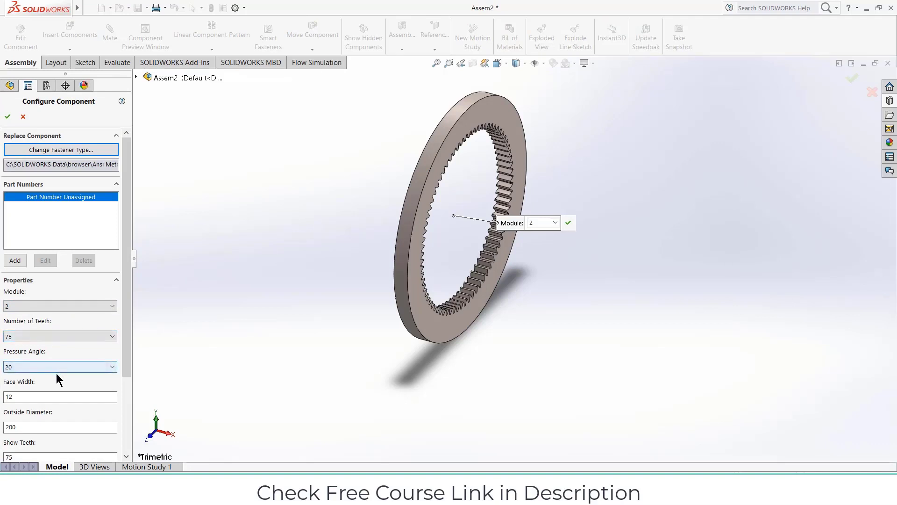
Step: Set the internal spur gear's face width to 30 and finish after placing a single copy
scroll(67, 393, "down", 3)
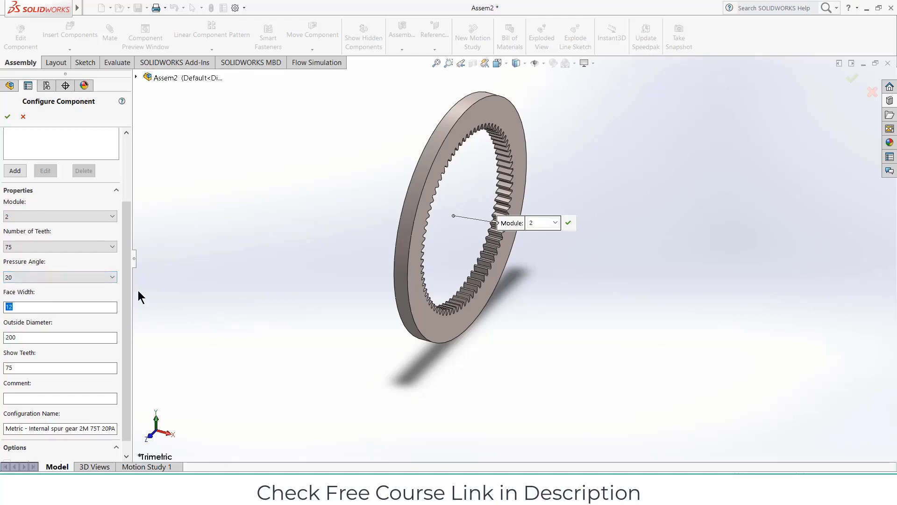
type("30")
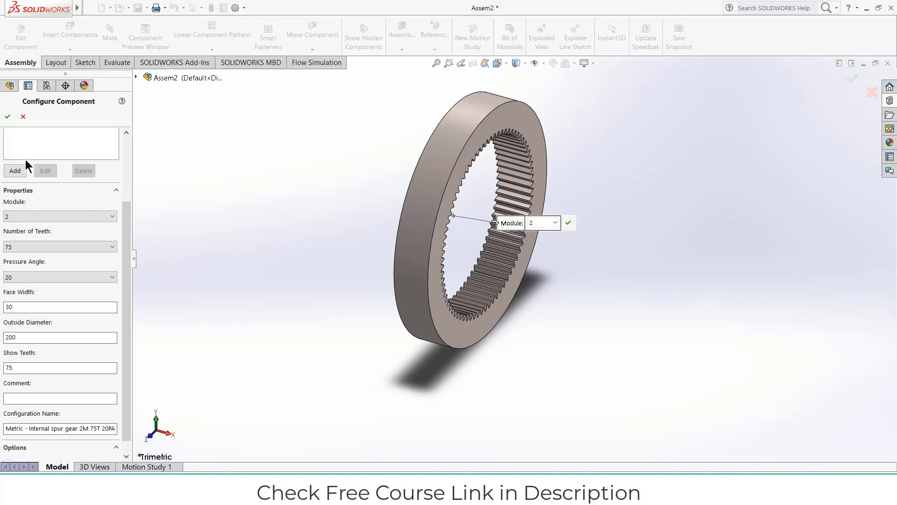
left_click(7, 117)
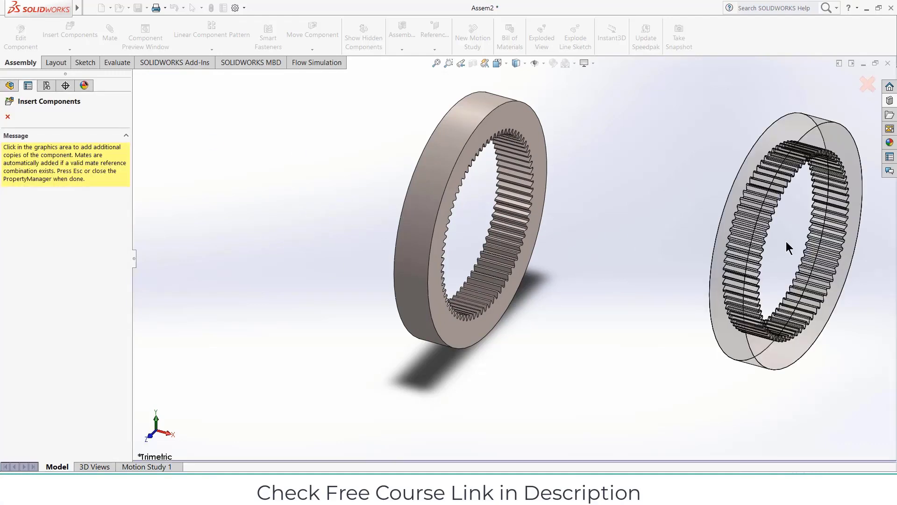
left_click(8, 117)
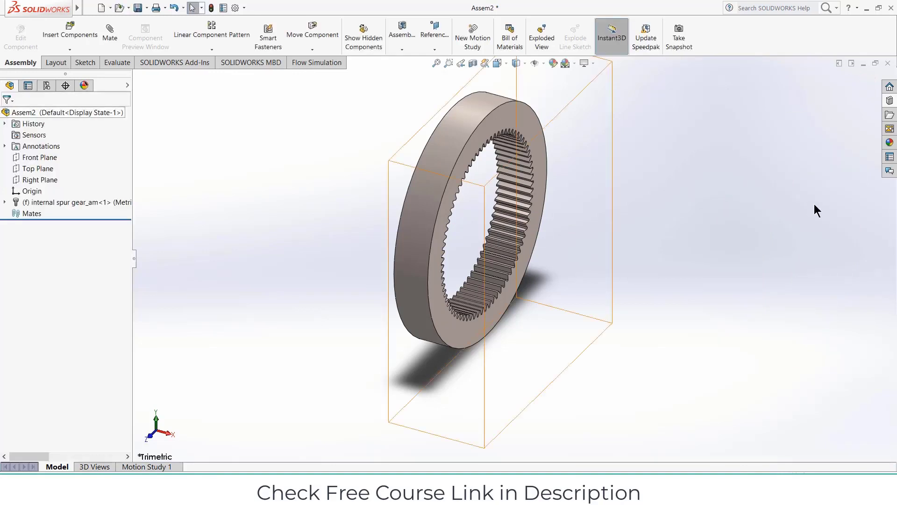
Step: Insert one ANSI Metric Spur Gear beside the internal gear with 30 teeth and a face width of 30
left_click(890, 101)
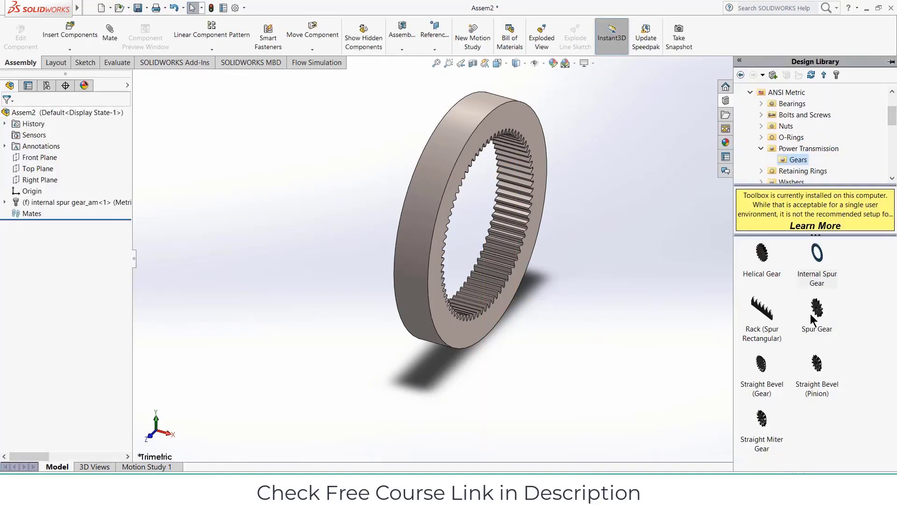
left_click_drag(819, 313, 567, 211)
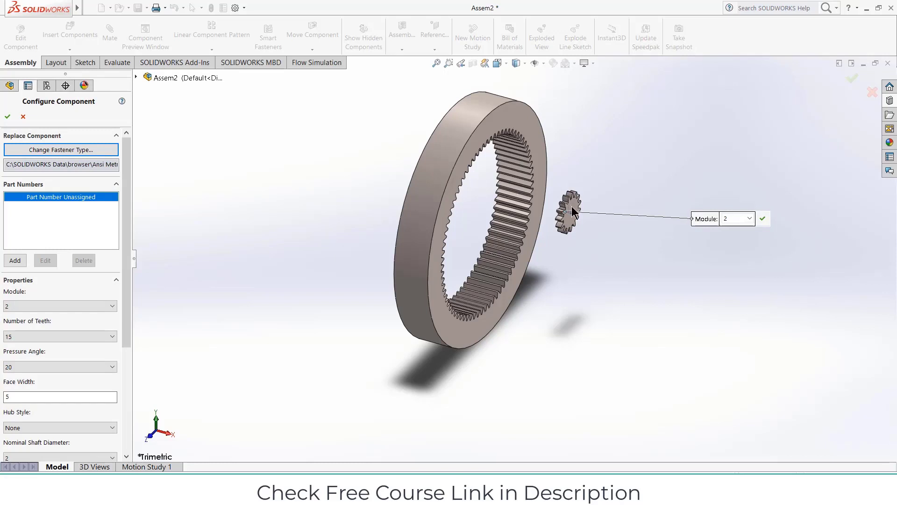
left_click(84, 337)
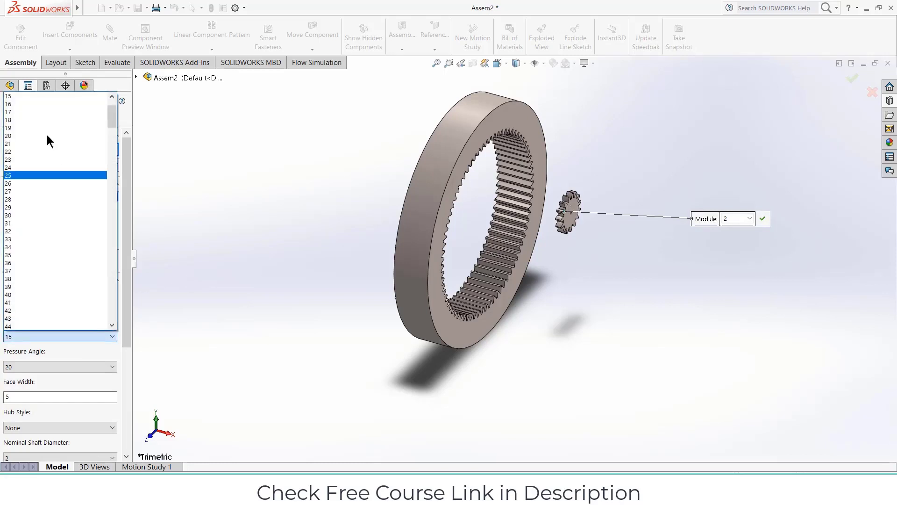
left_click(35, 216)
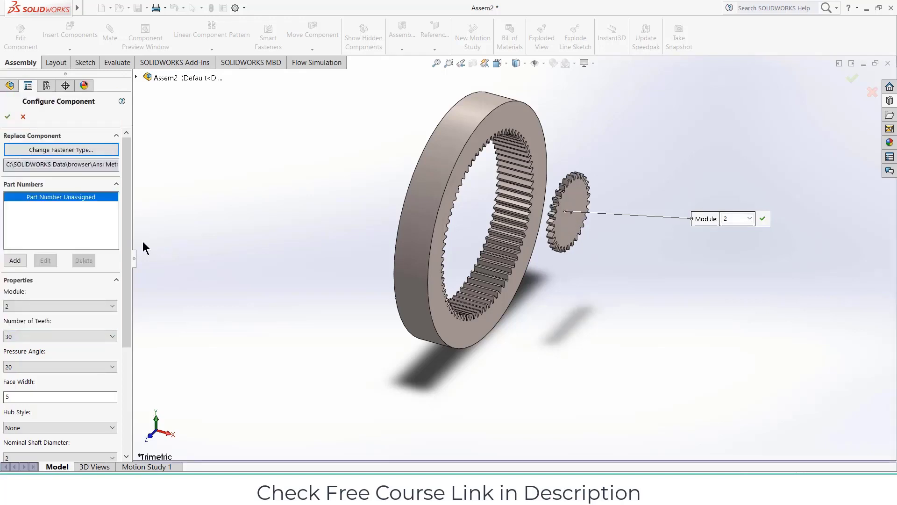
left_click_drag(122, 317, 110, 357)
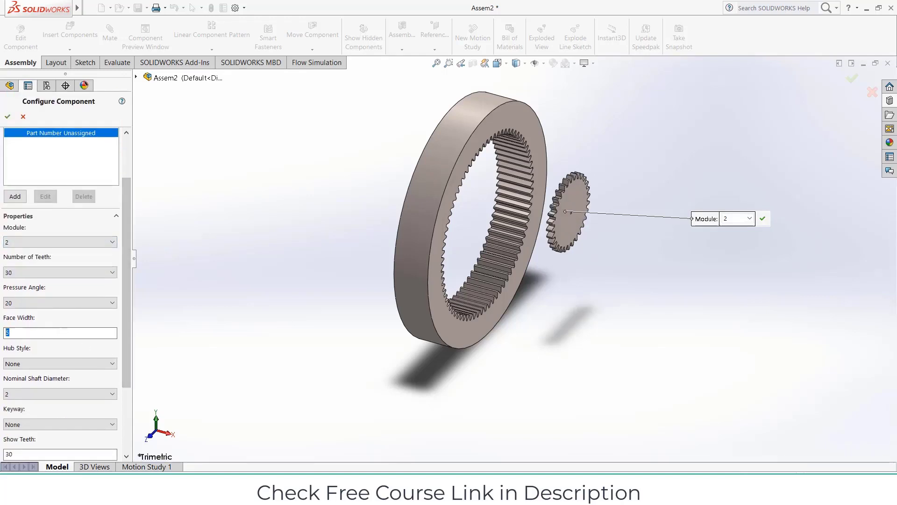
type("30")
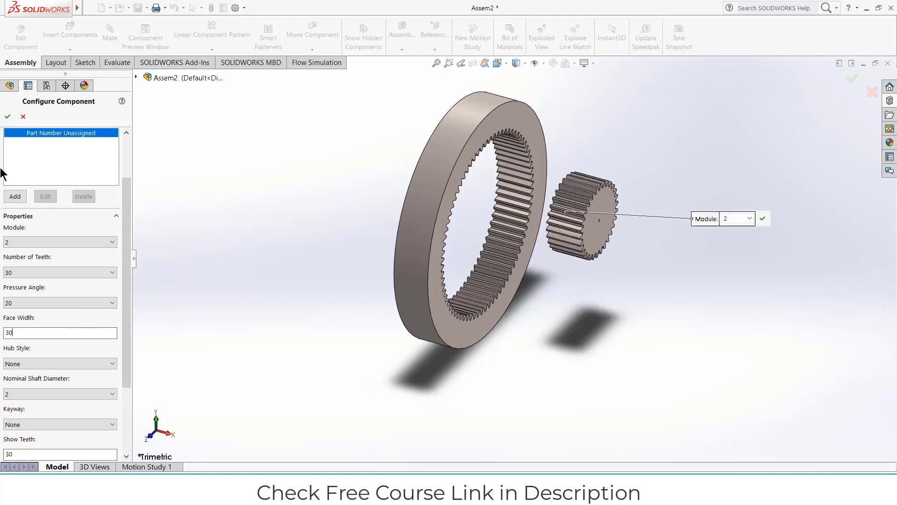
left_click(6, 116)
left_click(10, 118)
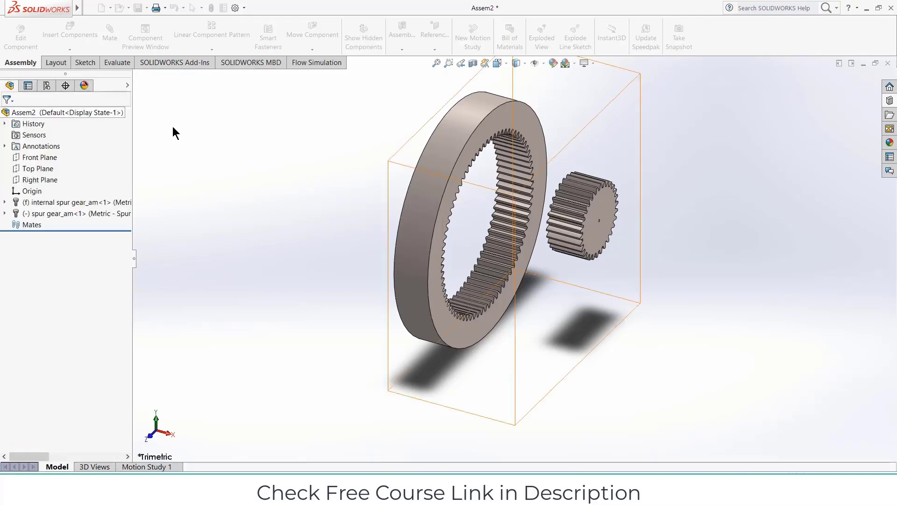
Step: Add a coincident mate between the flat end face of the spur gear and the matching end face of the internal gear
middle_click_drag(745, 181, 673, 158)
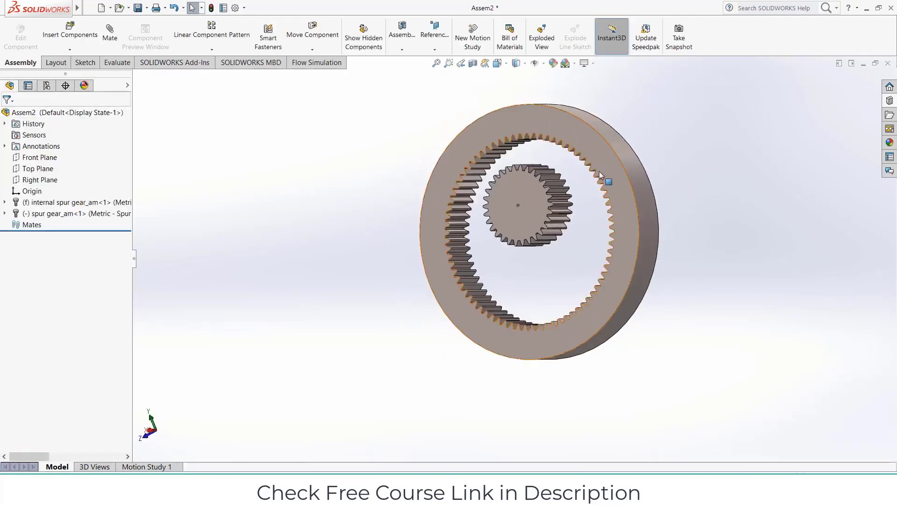
left_click(622, 196)
key("Escape")
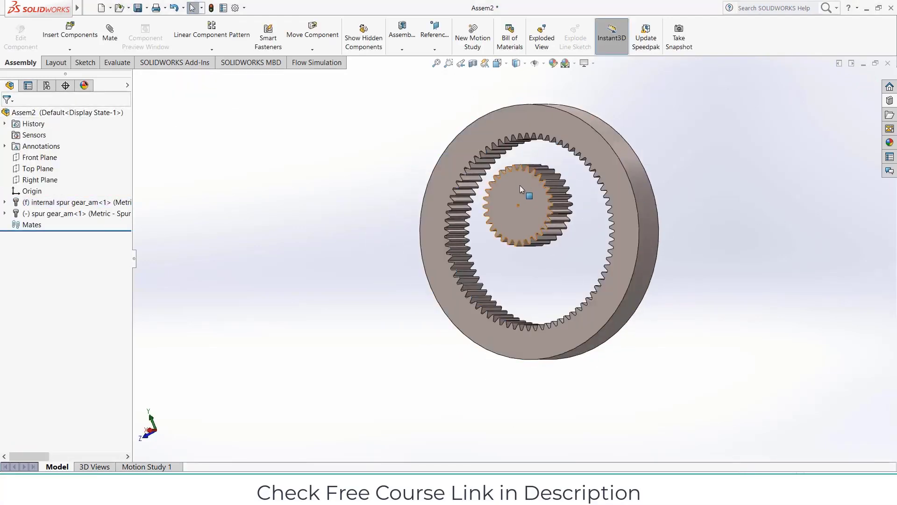
left_click(517, 193)
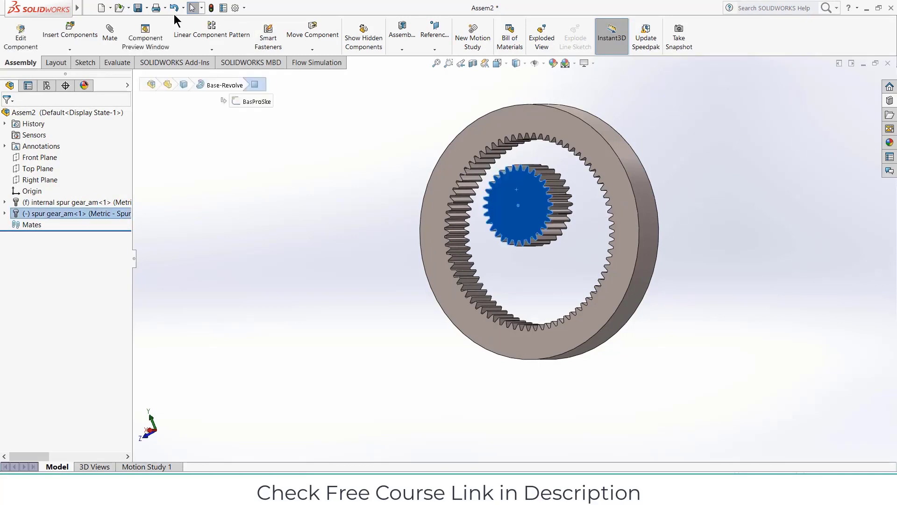
left_click(109, 37)
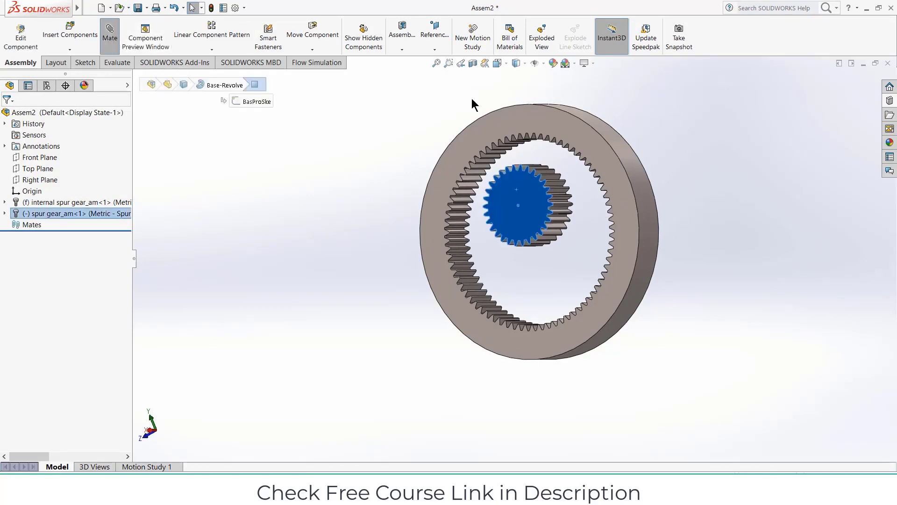
left_click(525, 125)
left_click(331, 122)
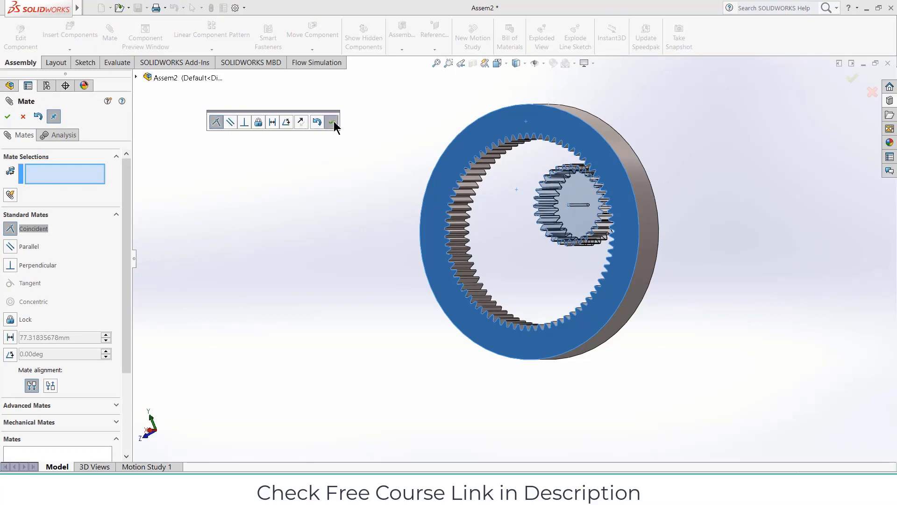
left_click(24, 116)
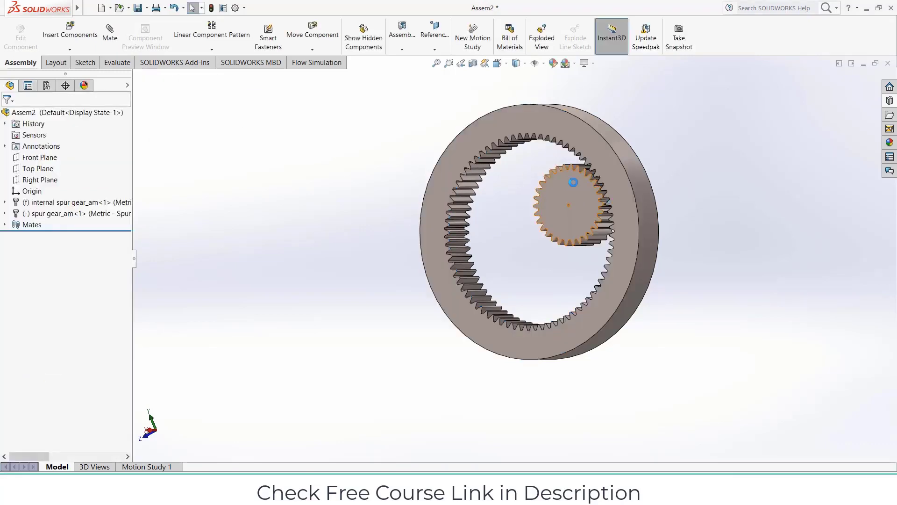
Step: View the spur gear face-on and move the gear outward until its teeth engage the internal gear's teeth
left_click(574, 182)
key("ctrl+8")
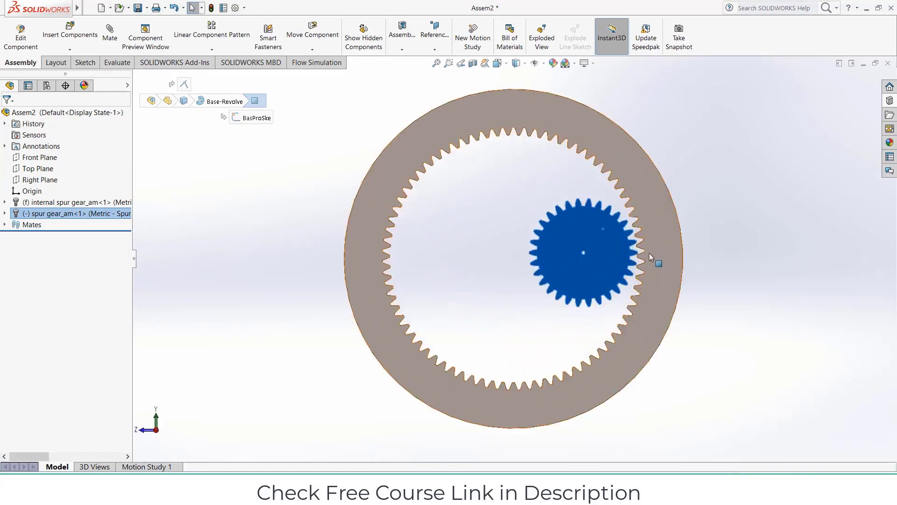
scroll(650, 255, "down", 3)
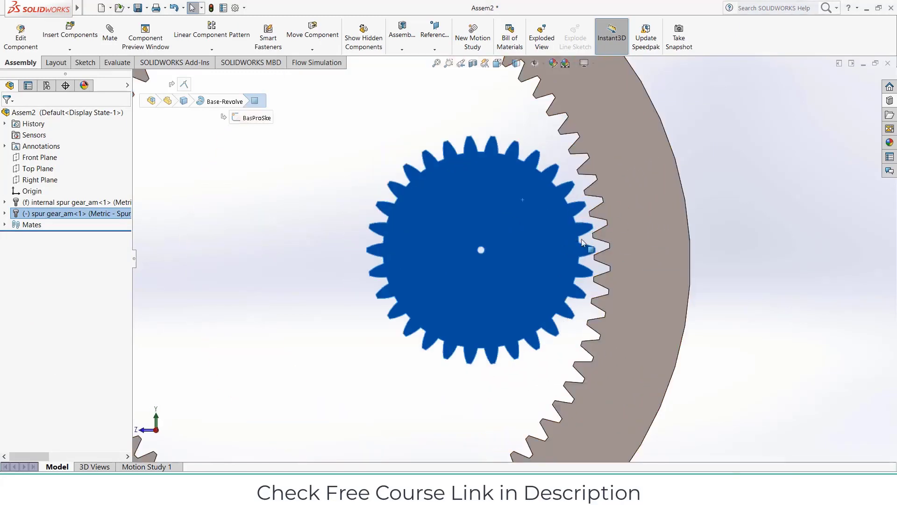
scroll(513, 241, "up", 2)
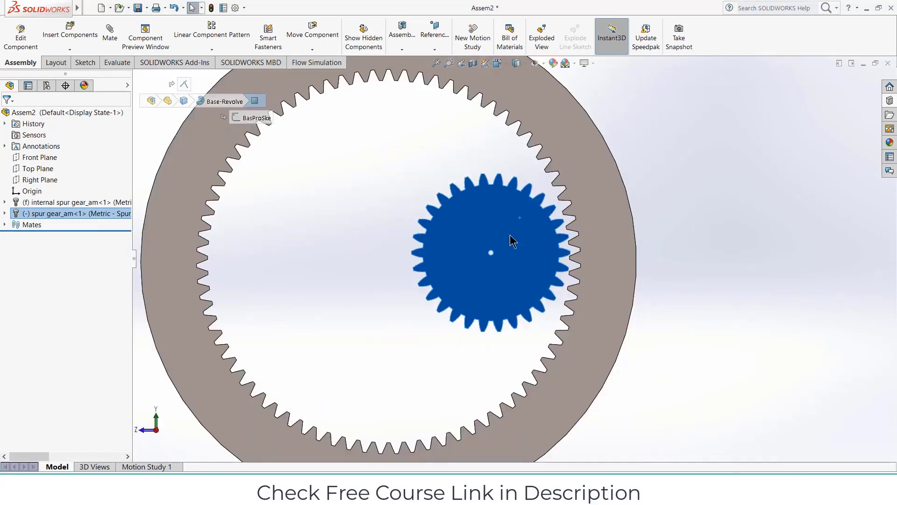
left_click(704, 229)
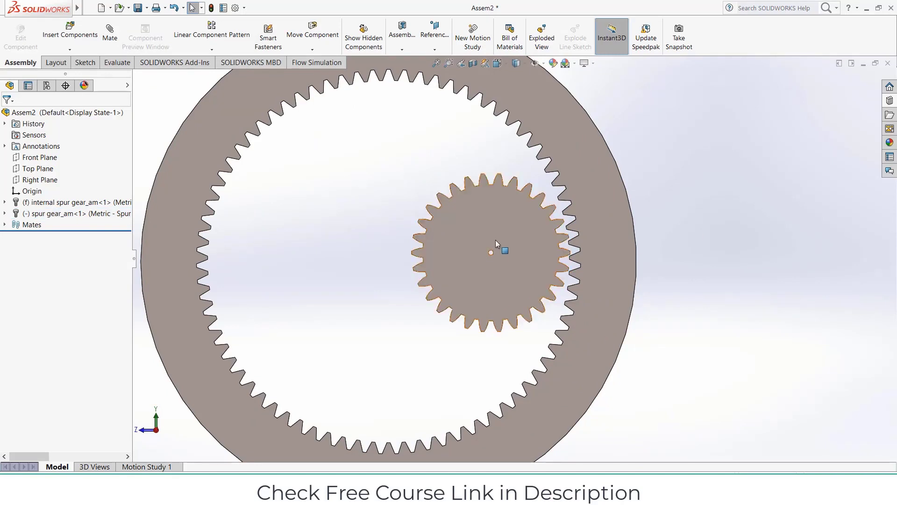
left_click(518, 238)
left_click_drag(518, 237, 525, 234)
left_click(755, 293)
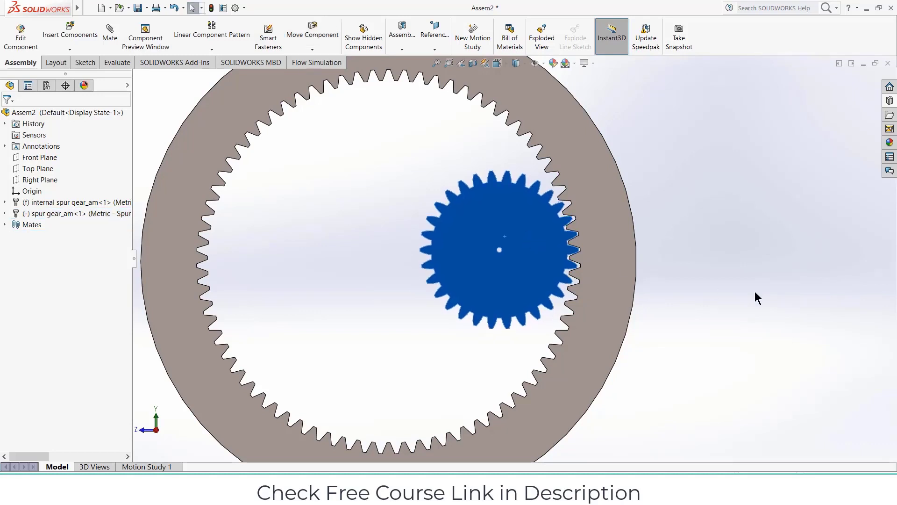
scroll(571, 249, "up", 4)
scroll(570, 252, "down", 5)
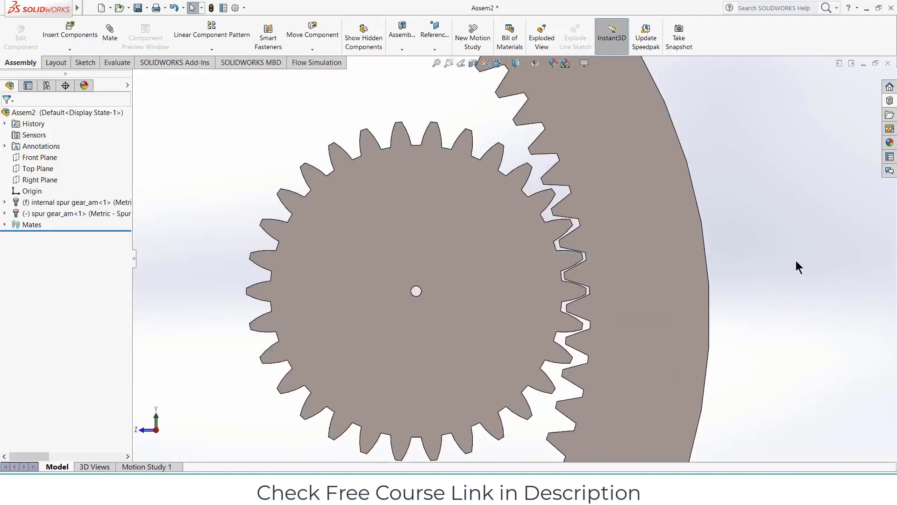
Step: Load the SOLIDWORKS Simulation add-in and create a new Static study for the gear assembly
scroll(573, 286, "up", 1)
scroll(574, 286, "up", 1)
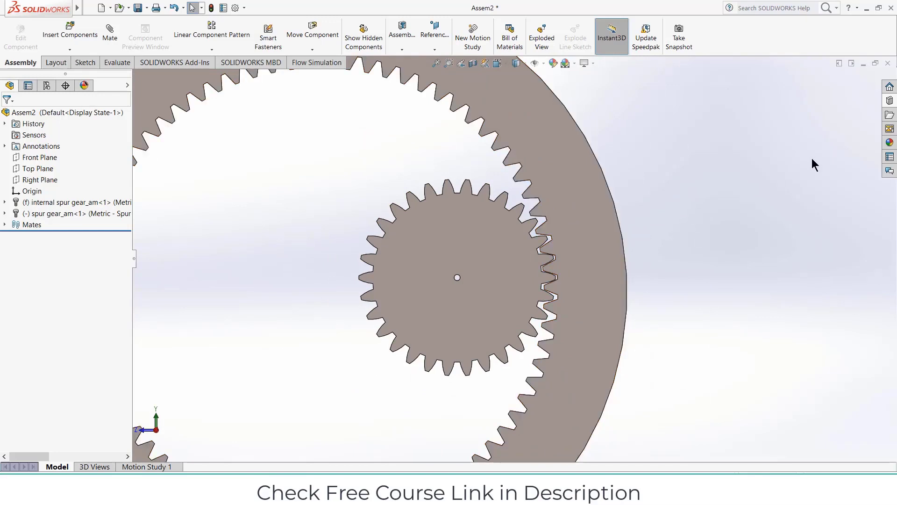
left_click(153, 66)
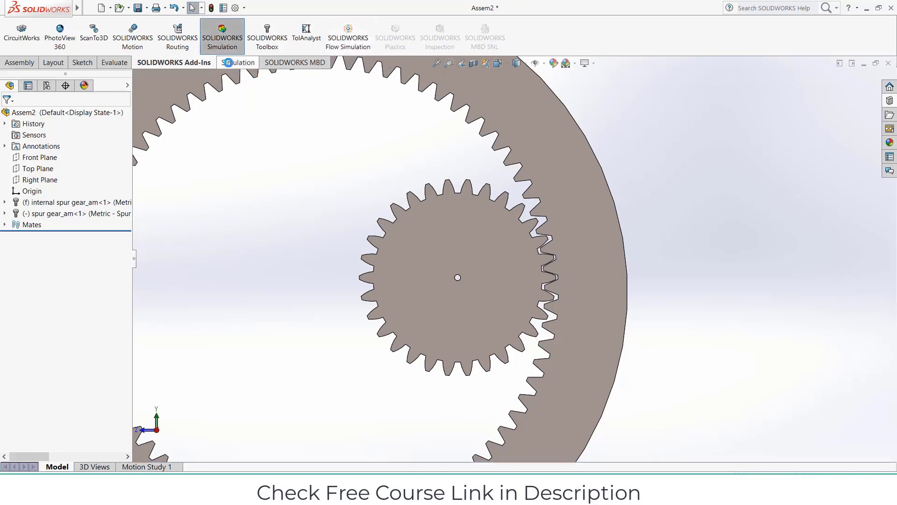
left_click(232, 63)
left_click(6, 50)
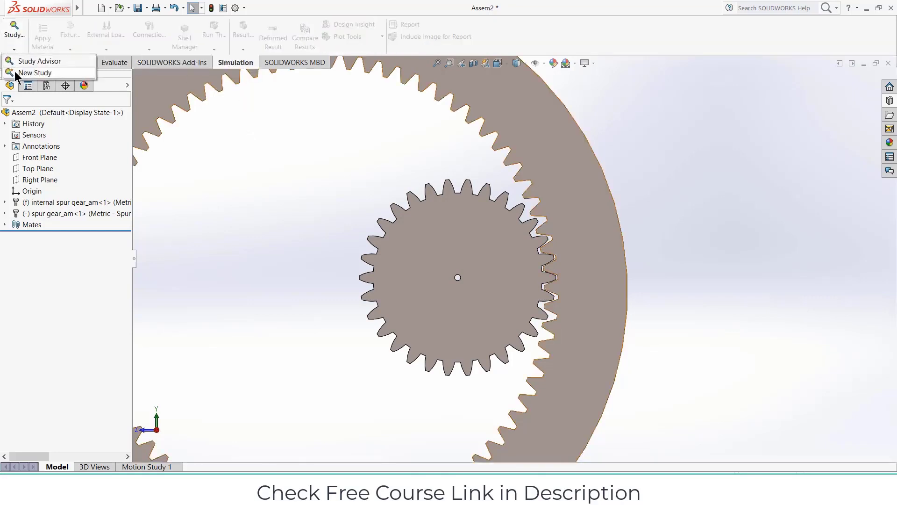
left_click(15, 71)
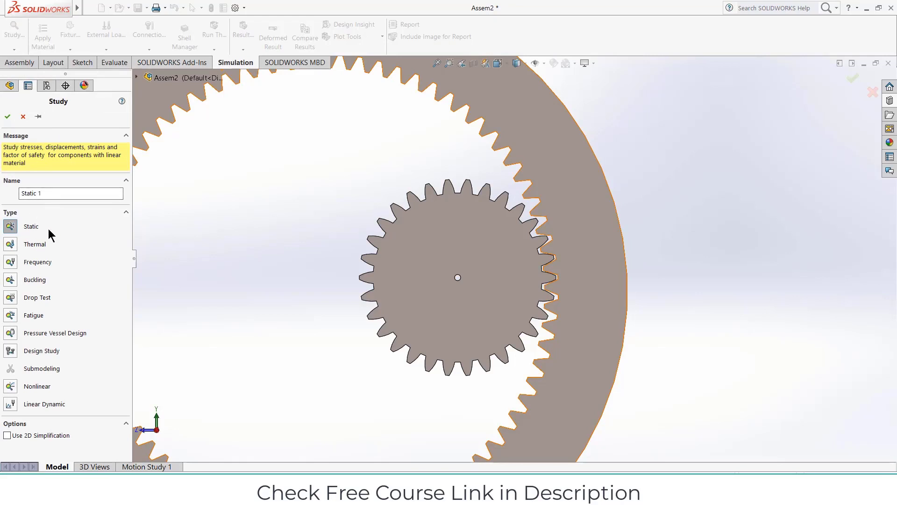
left_click(10, 117)
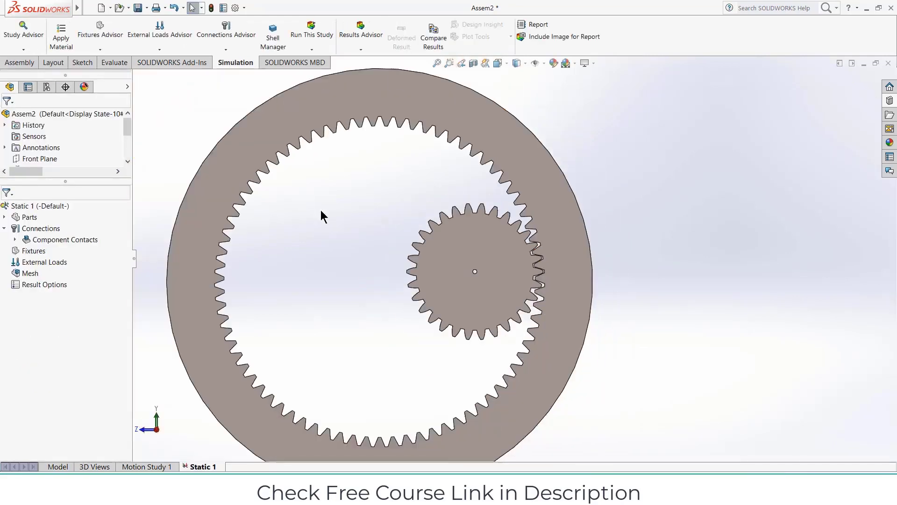
Step: Start an advanced On Cylindrical Faces fixture and apply it to the outer cylindrical face of the internal gear
left_click(91, 51)
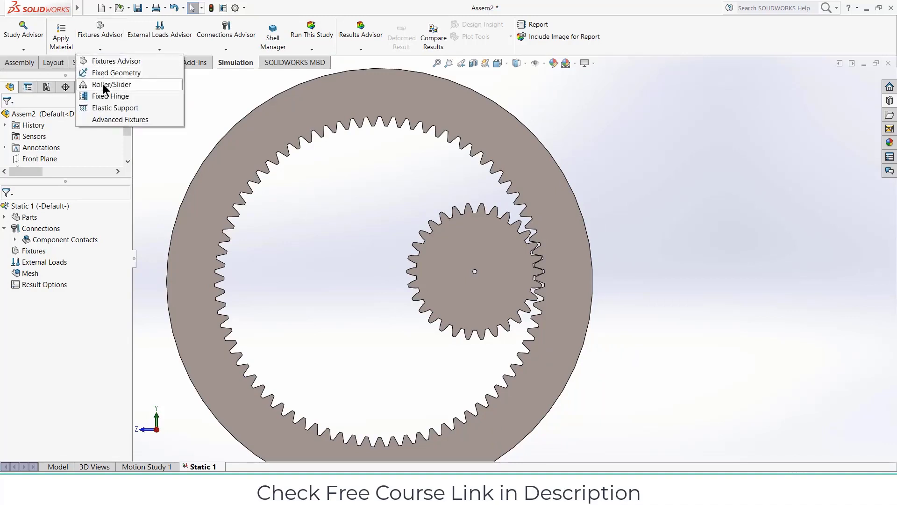
left_click(112, 120)
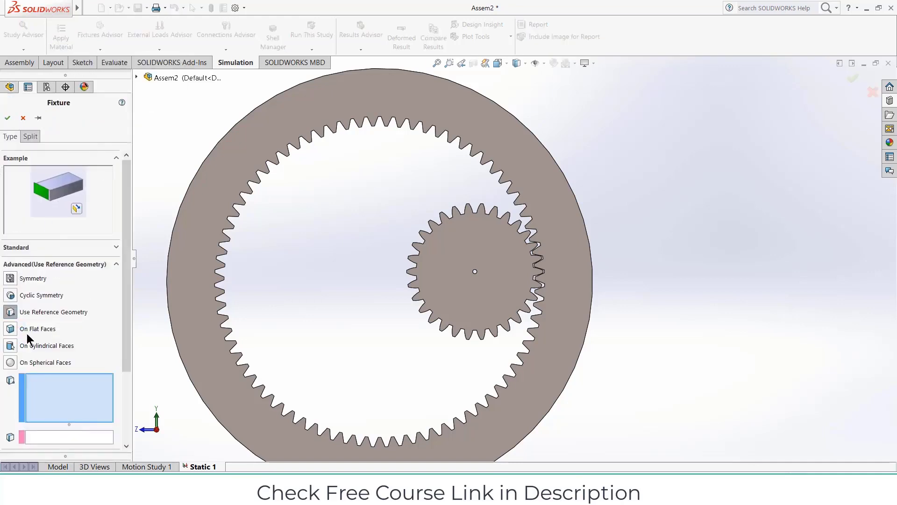
left_click(11, 346)
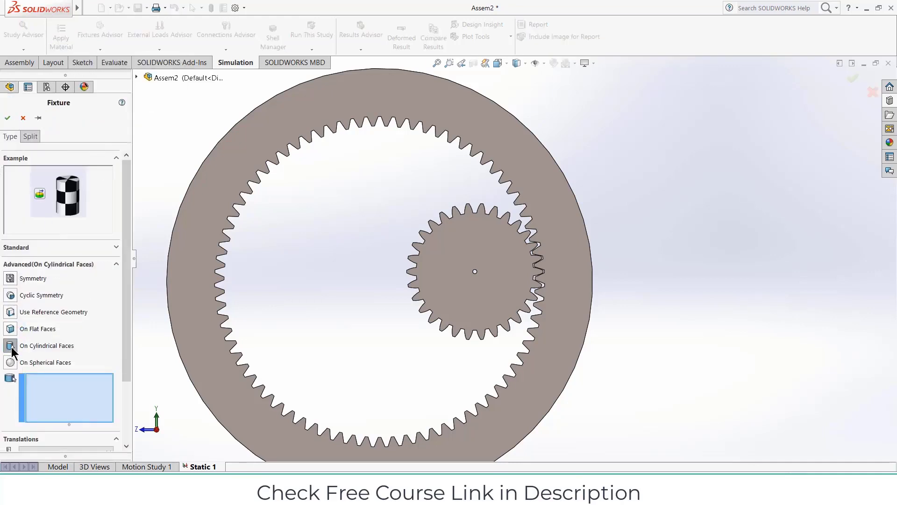
middle_click_drag(569, 174, 523, 209)
left_click(432, 204)
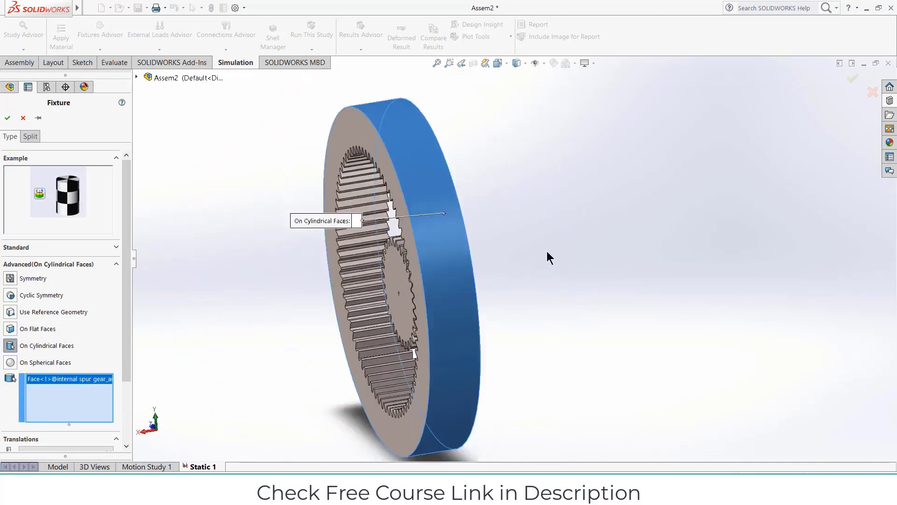
middle_click_drag(550, 257, 250, 347)
Step: Restrain the internal gear's outer face radially, axially and circumferentially at 0, and finish the fixture
scroll(130, 351, "down", 1)
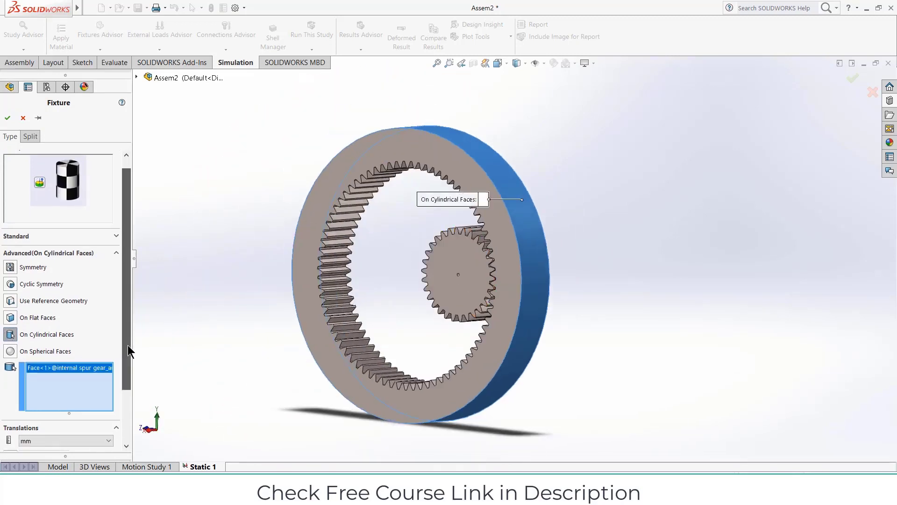
scroll(130, 351, "down", 3)
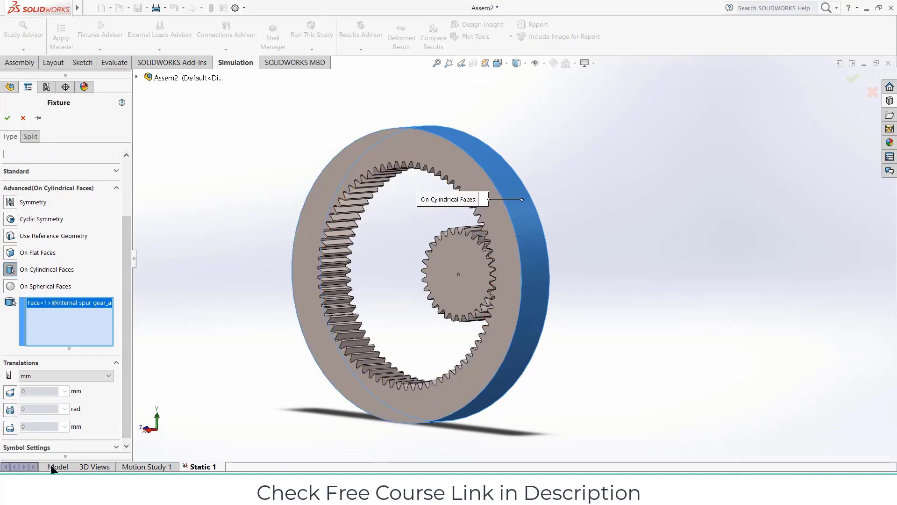
left_click(11, 392)
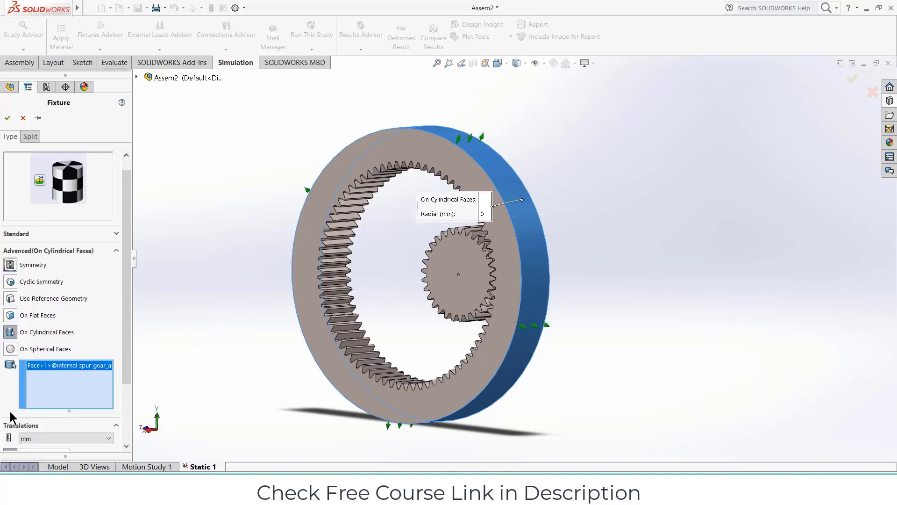
middle_click_drag(381, 205, 421, 199)
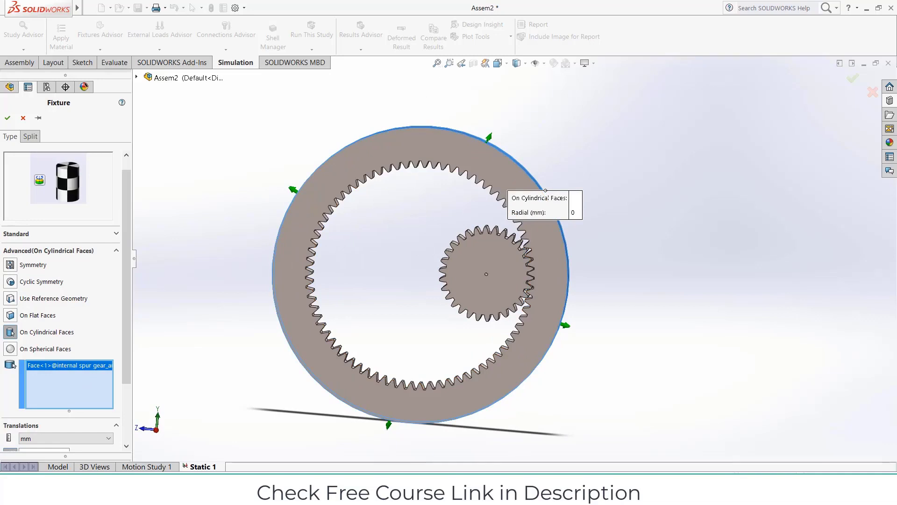
scroll(126, 299, "down", 3)
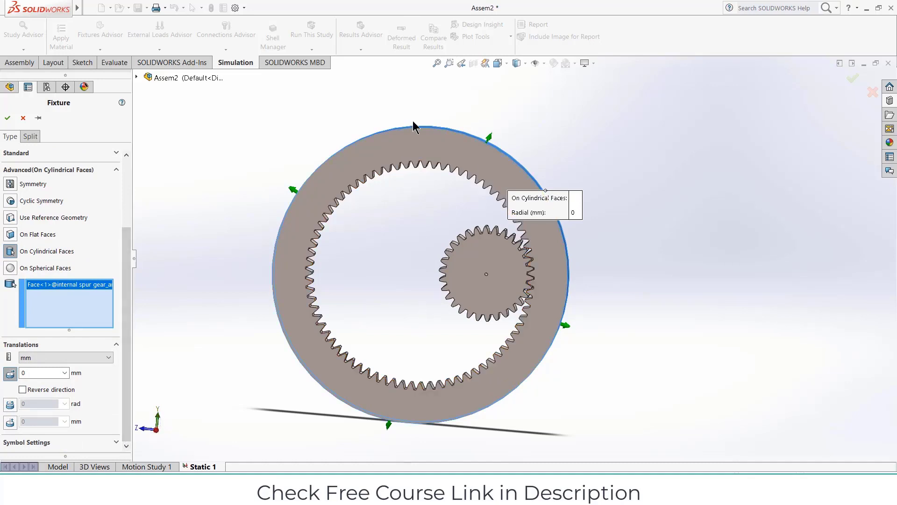
left_click(9, 423)
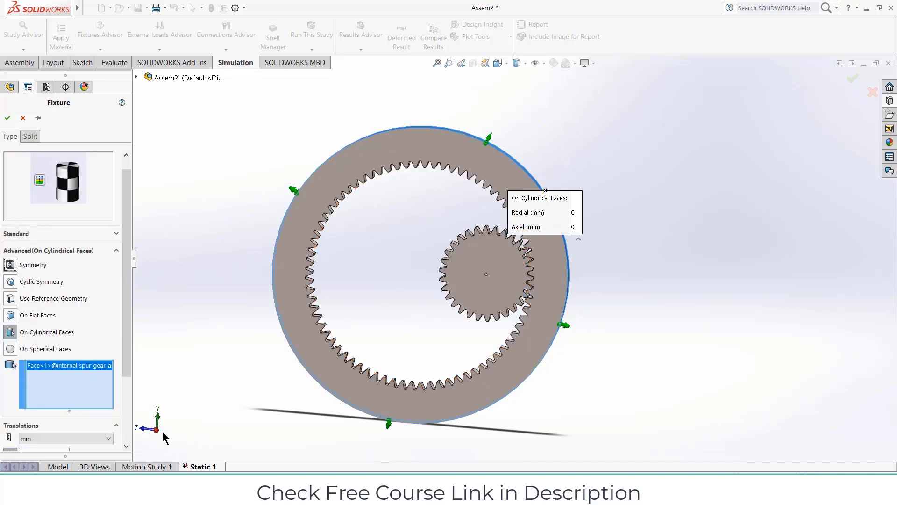
middle_click_drag(161, 438, 246, 298)
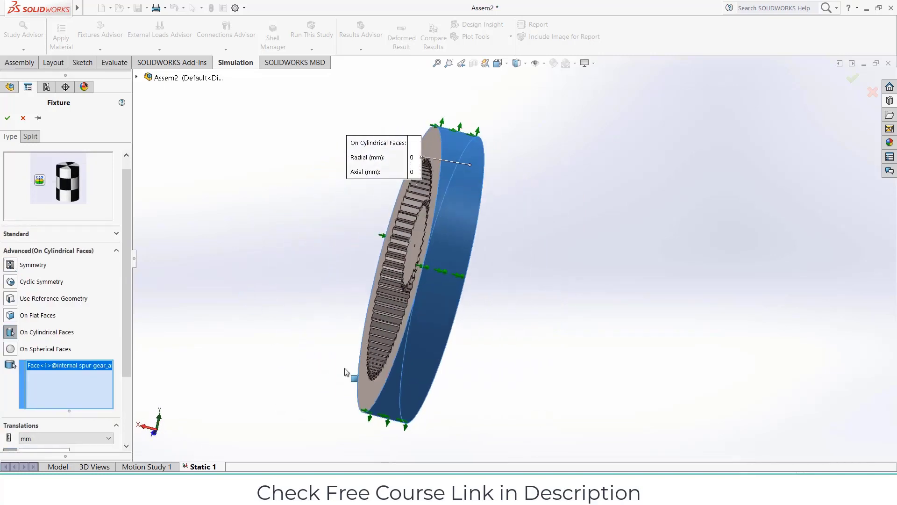
left_click_drag(122, 333, 112, 408)
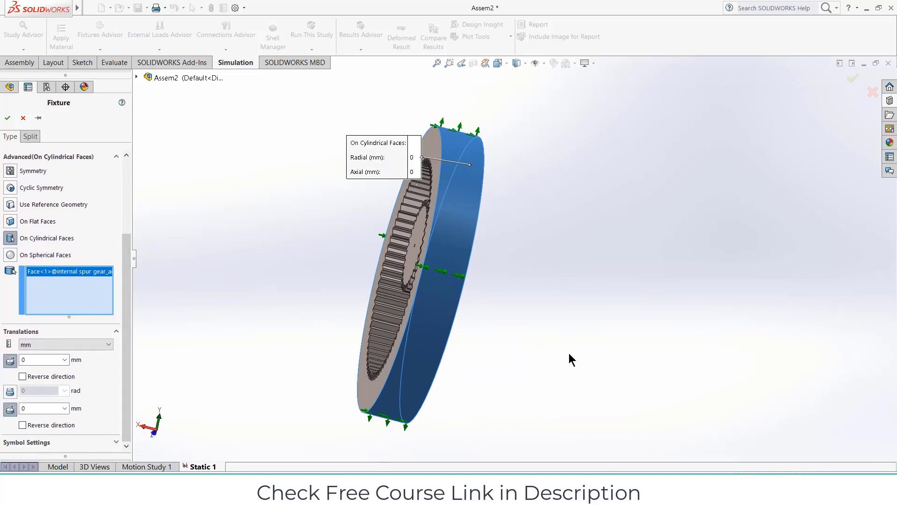
key("ctrl+4")
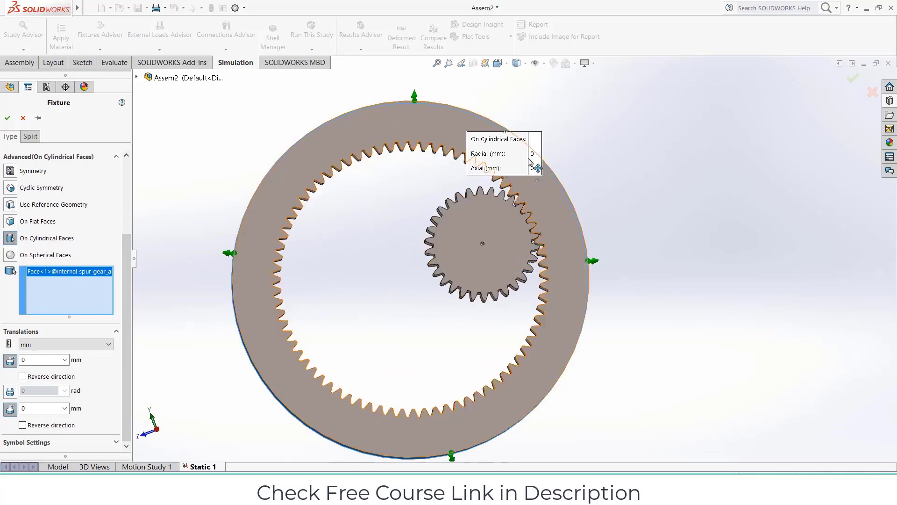
left_click(9, 391)
scroll(91, 408, "down", 1)
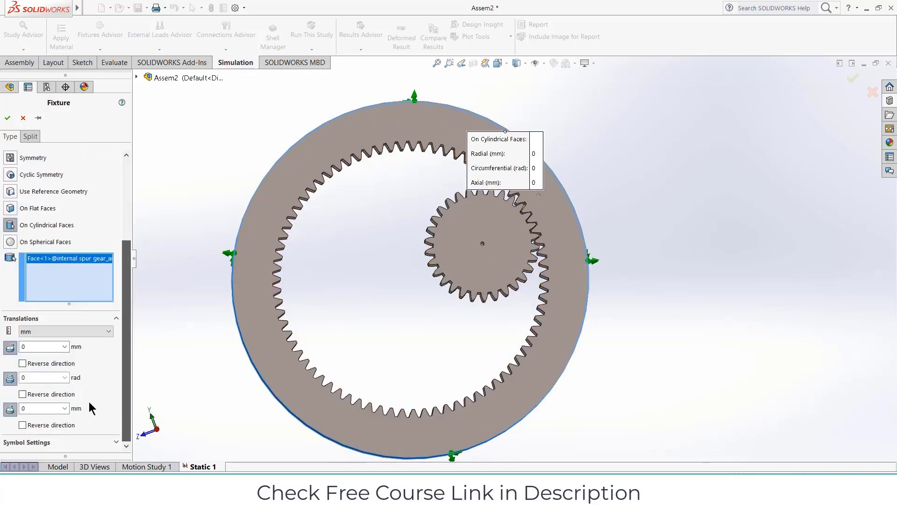
left_click(7, 119)
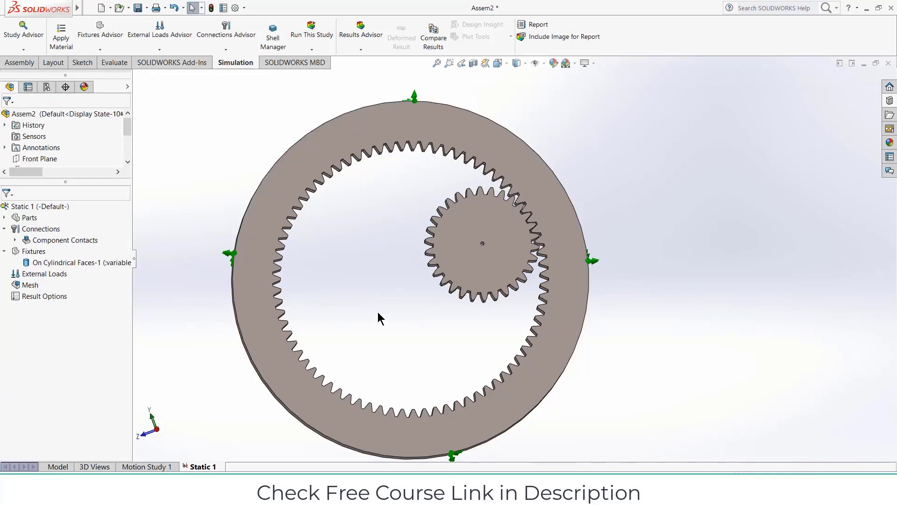
Step: Start another advanced fixture in the static study
middle_click_drag(377, 312, 378, 269)
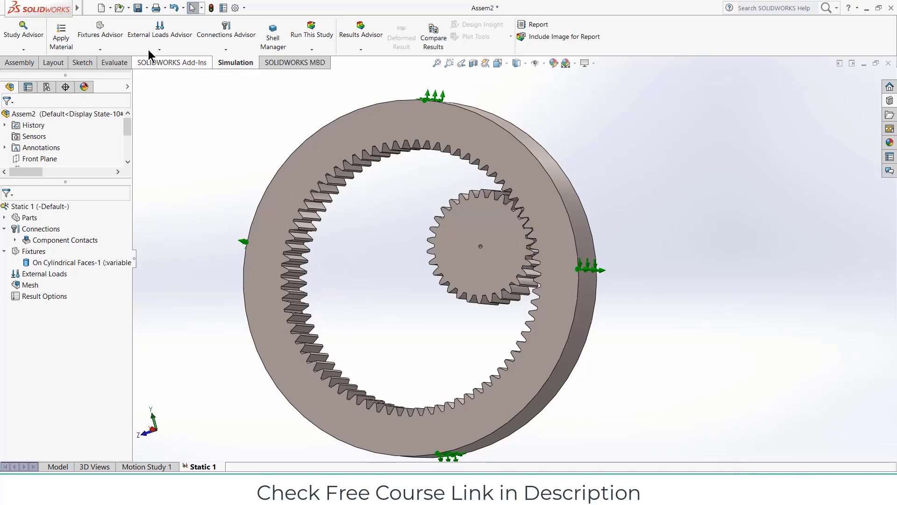
left_click(100, 48)
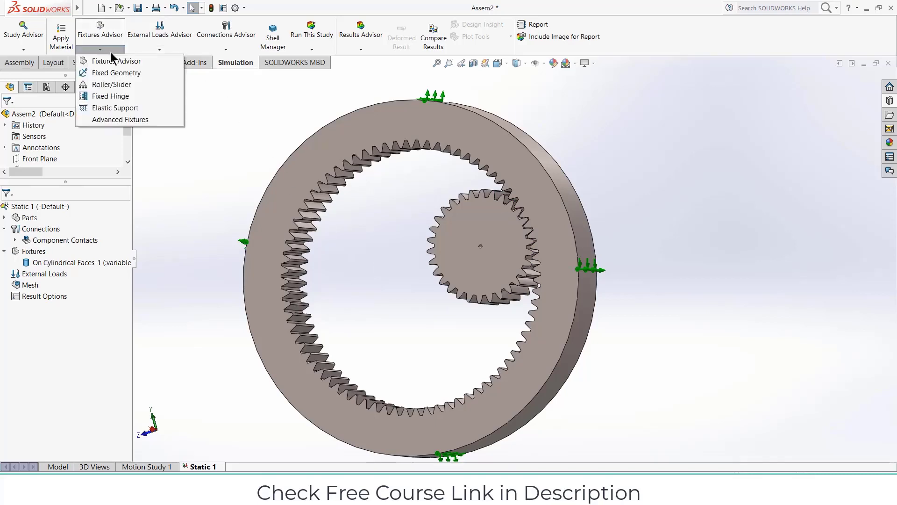
left_click(115, 119)
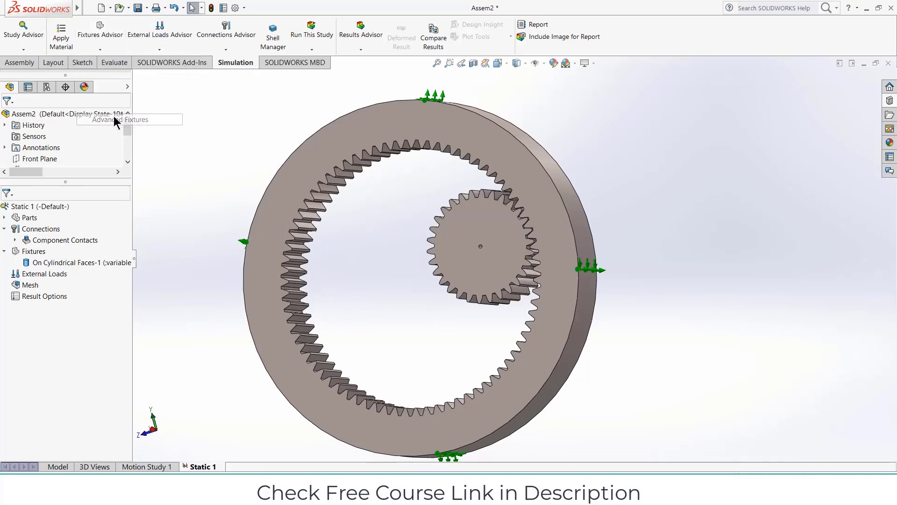
Step: Define an On Cylindrical Faces fixture on the cylindrical bore face at the centre of the small spur gear
scroll(32, 367, "down", 3)
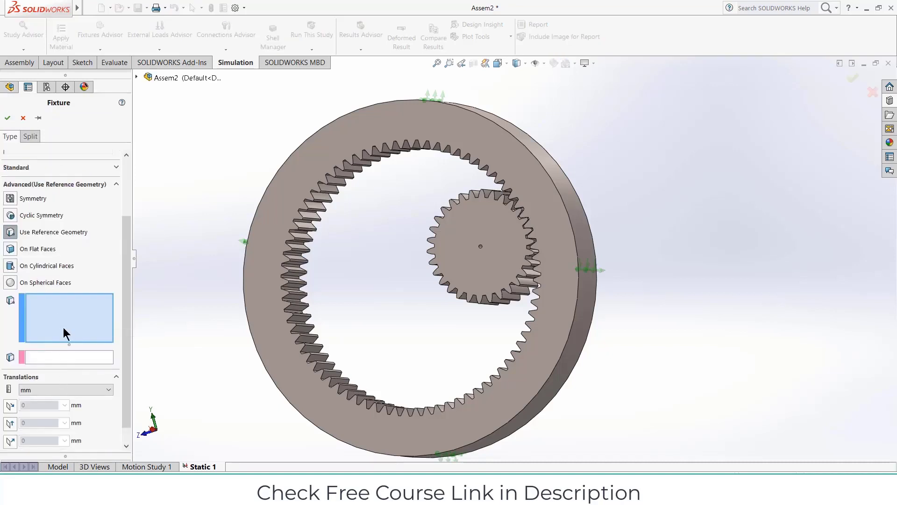
left_click(10, 266)
scroll(476, 254, "down", 3)
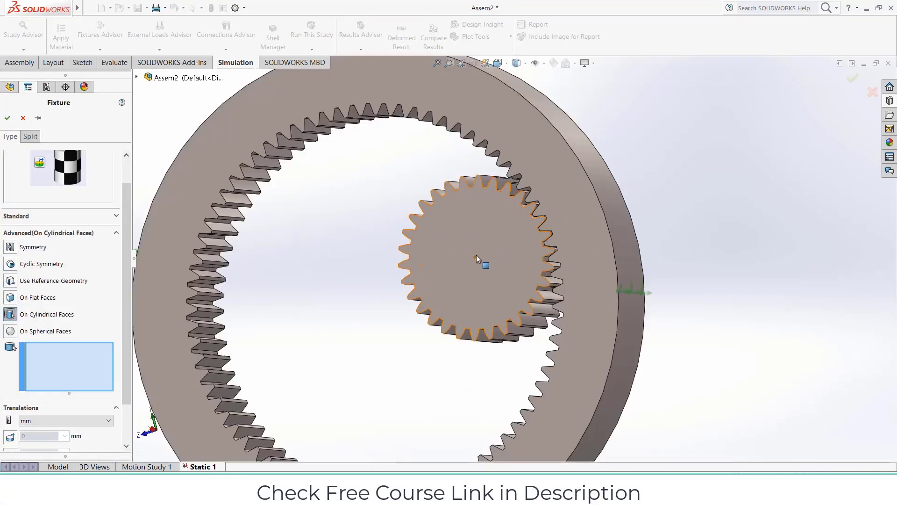
scroll(474, 258, "down", 5)
left_click(518, 312)
scroll(519, 314, "up", 2)
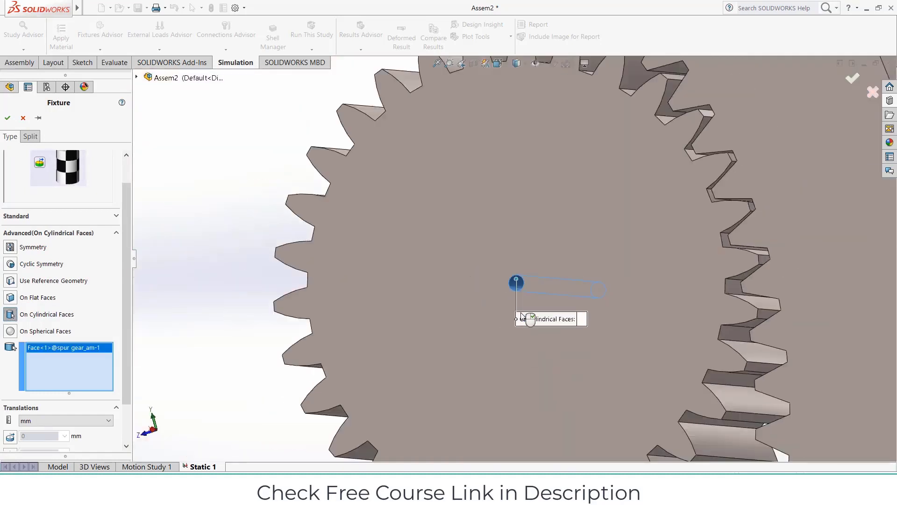
scroll(521, 313, "up", 4)
scroll(372, 318, "down", 2)
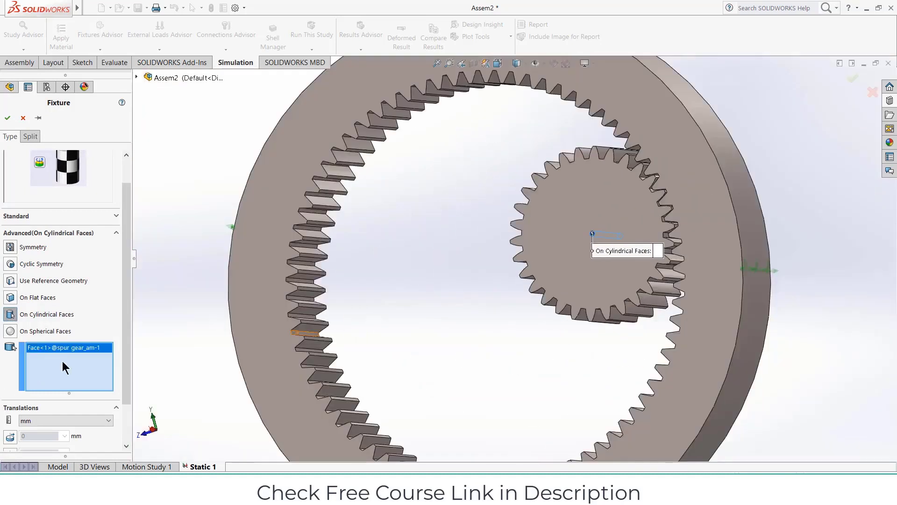
left_click_drag(123, 355, 124, 434)
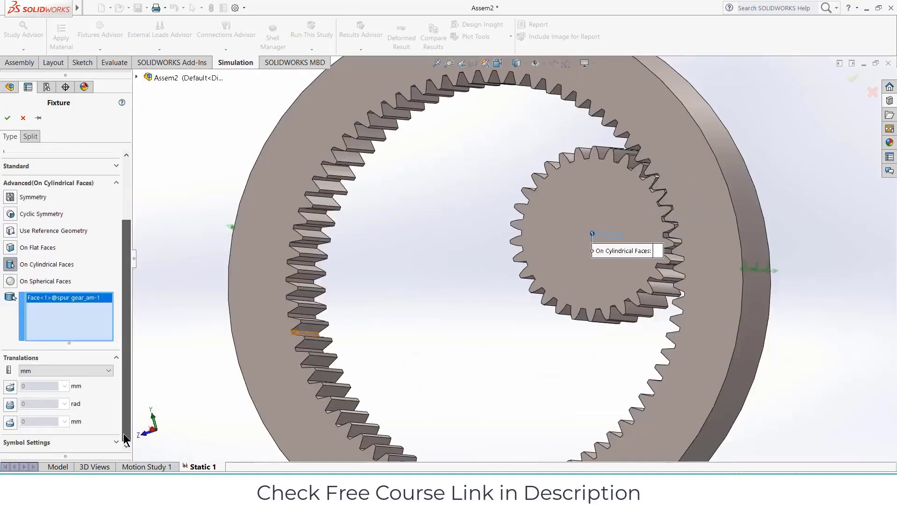
Step: Restrain the spur gear bore's radial and axial translations at 0 mm
left_click(13, 385)
scroll(13, 385, "up", 3)
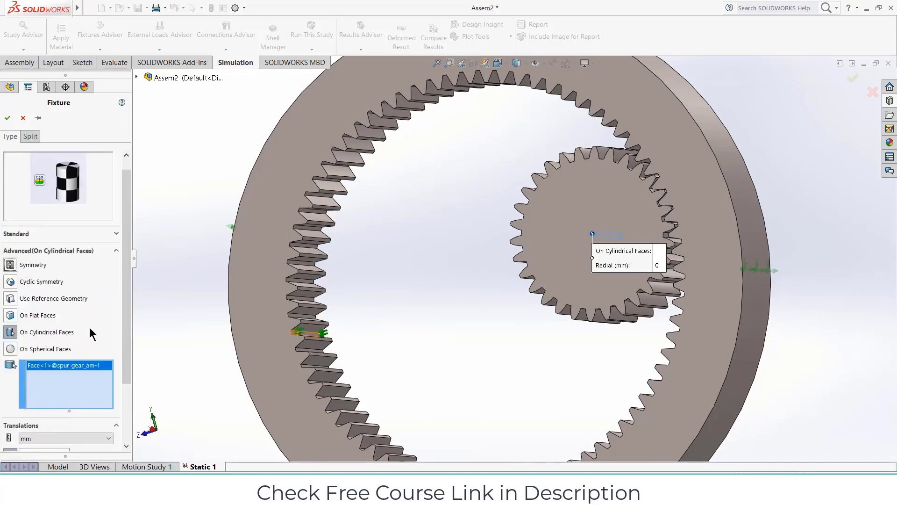
scroll(126, 377, "down", 3)
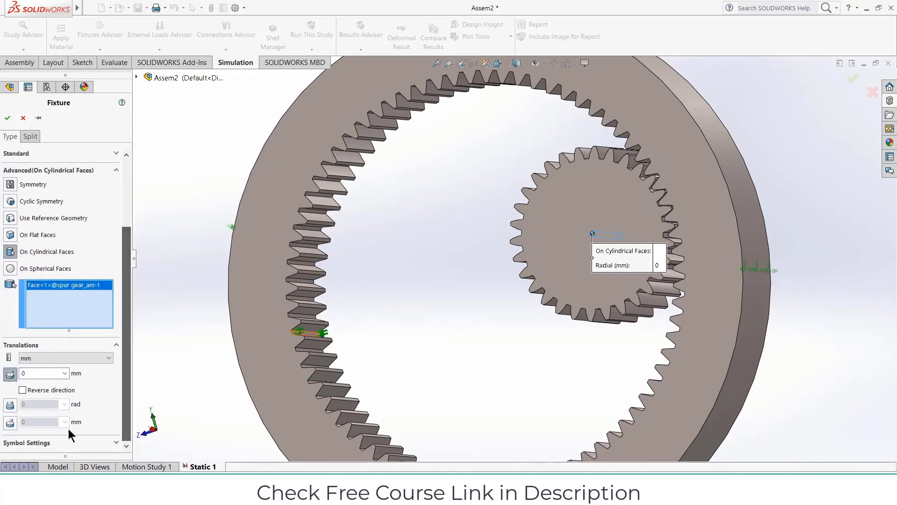
left_click(16, 423)
scroll(33, 428, "up", 3)
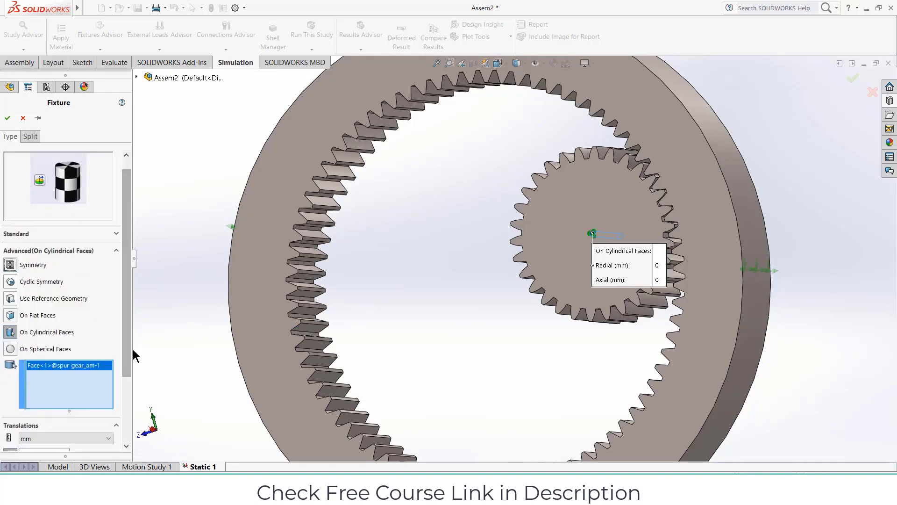
scroll(125, 369, "down", 3)
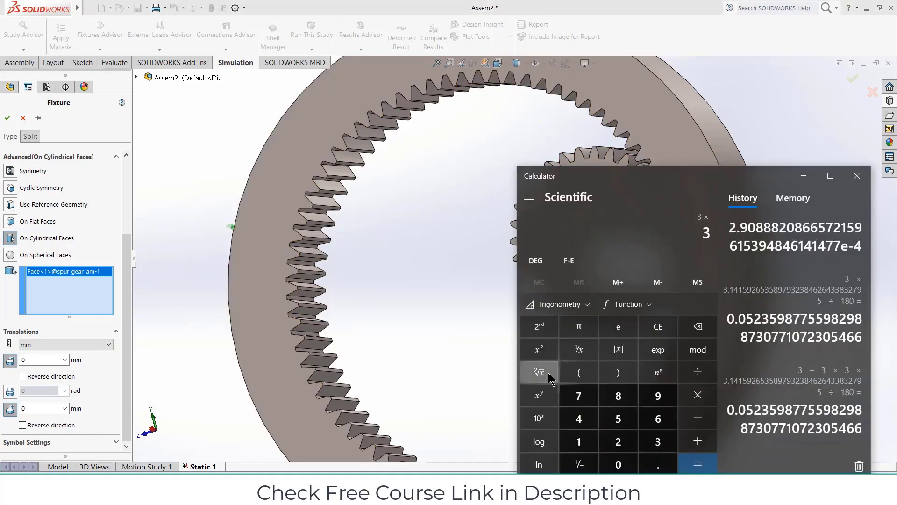
Step: In Calculator, convert 3 degrees to radians by evaluating 3 × π ÷ 180
left_click(579, 327)
left_click(697, 372)
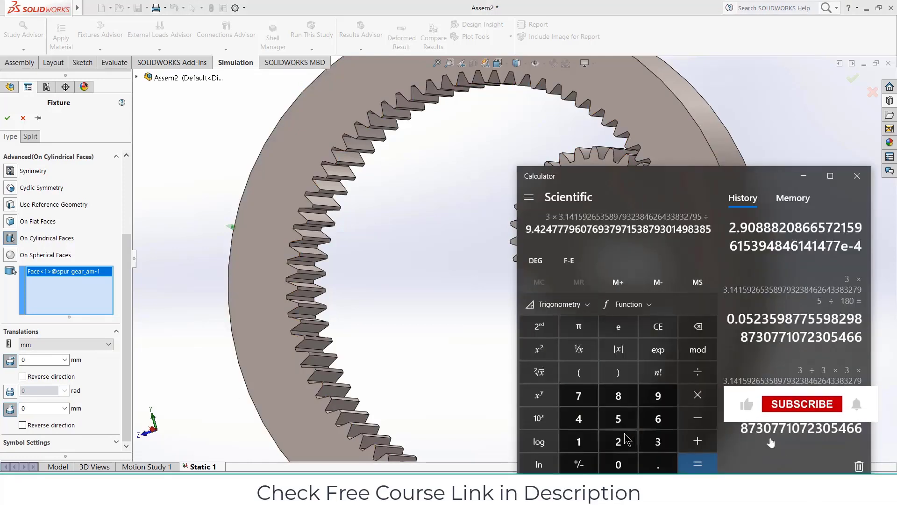
left_click(579, 441)
left_click(618, 396)
left_click(619, 465)
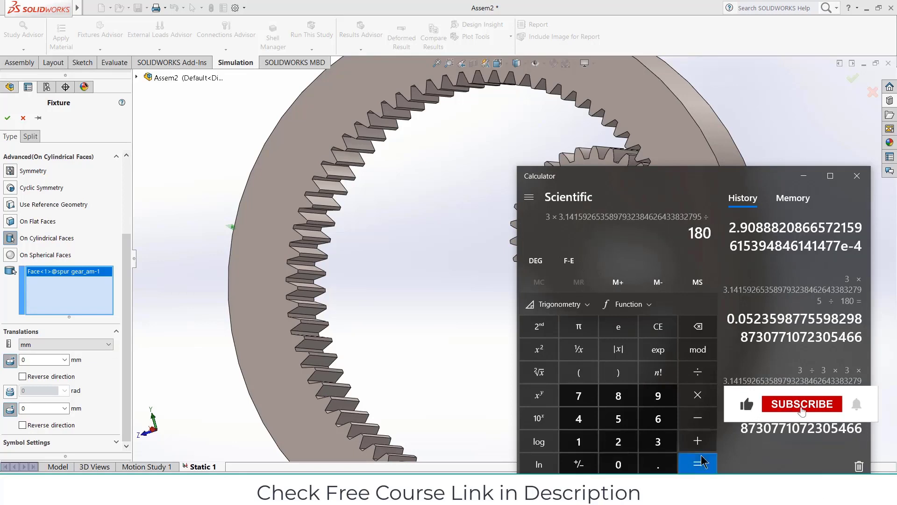
left_click(698, 463)
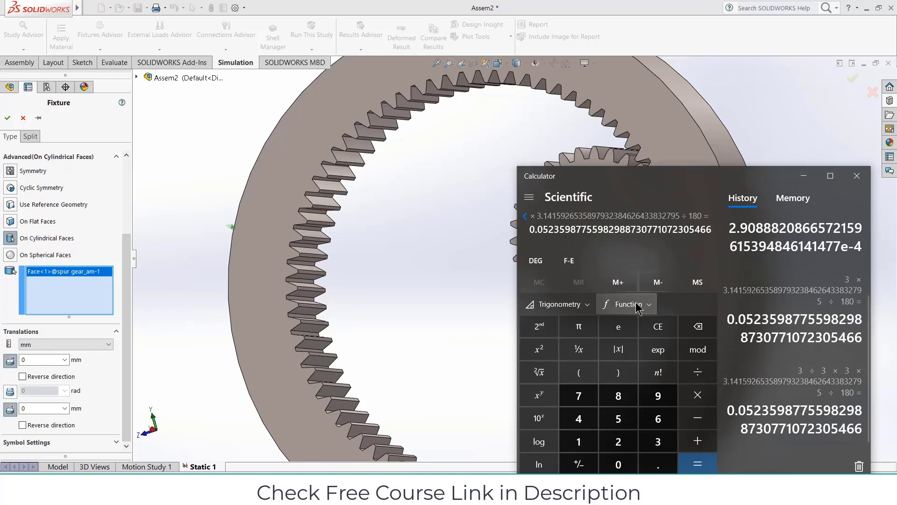
Step: Clear the calculation and convert 5 degrees to radians by evaluating 5 × π ÷ 180
left_click(658, 327)
left_click(618, 419)
left_click(696, 395)
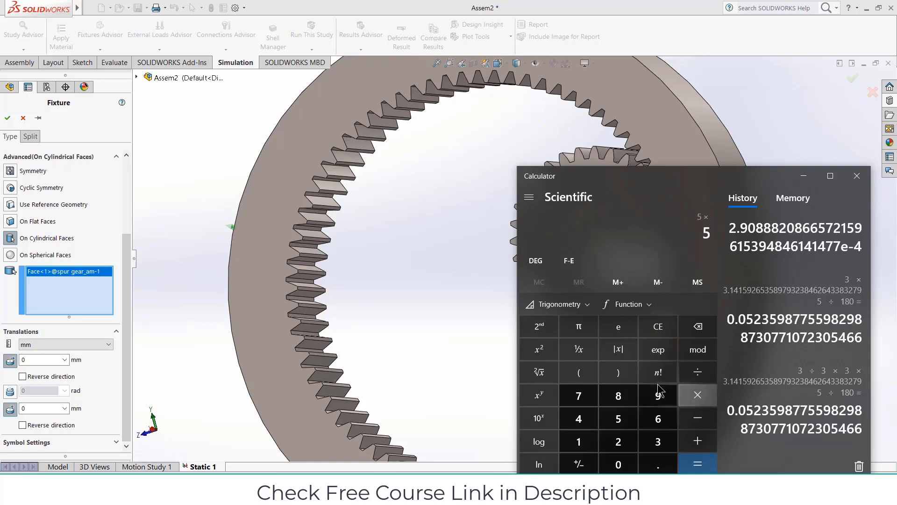
left_click(578, 326)
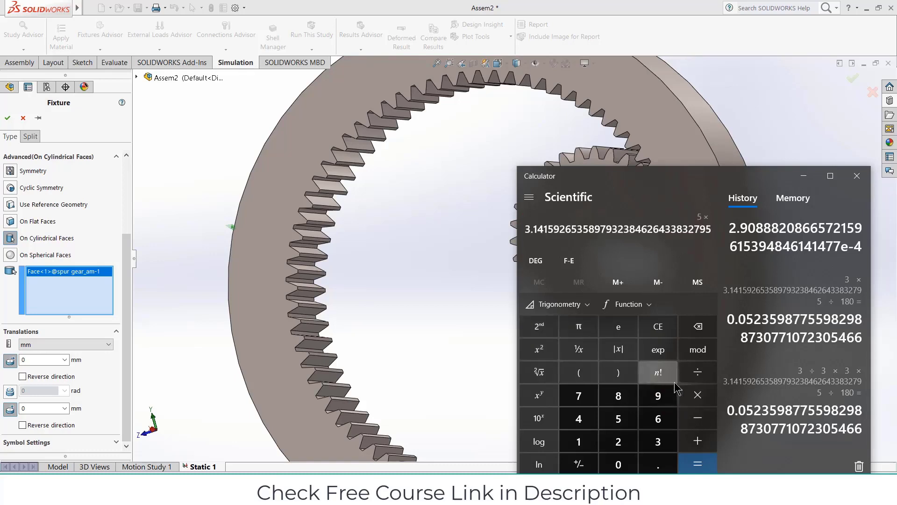
left_click(698, 376)
left_click(578, 441)
left_click(619, 396)
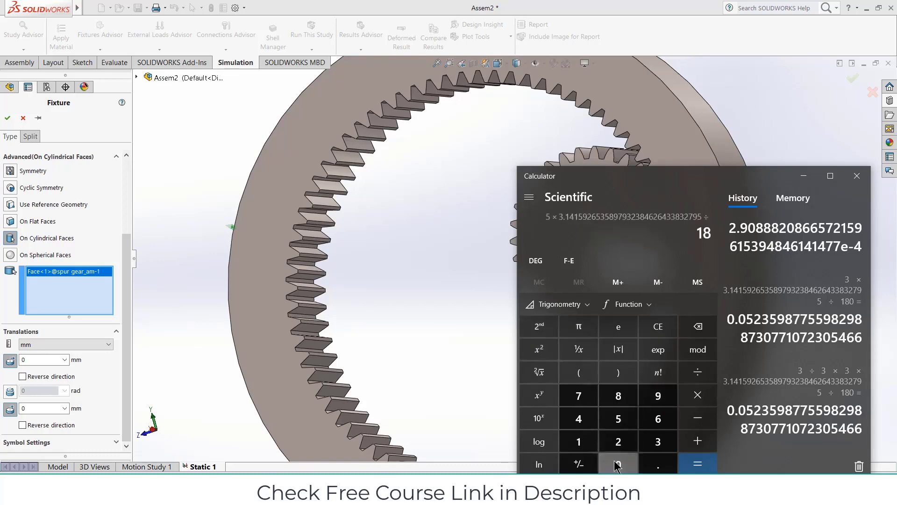
left_click(617, 465)
left_click(697, 463)
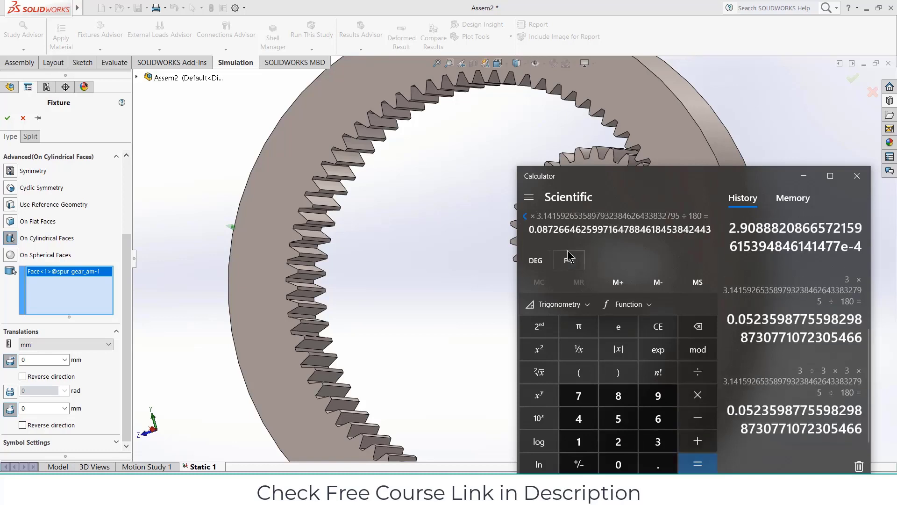
Step: Enable the bore fixture's circumferential translation, enter the converted angle in radians and accept the fixture
left_click(10, 394)
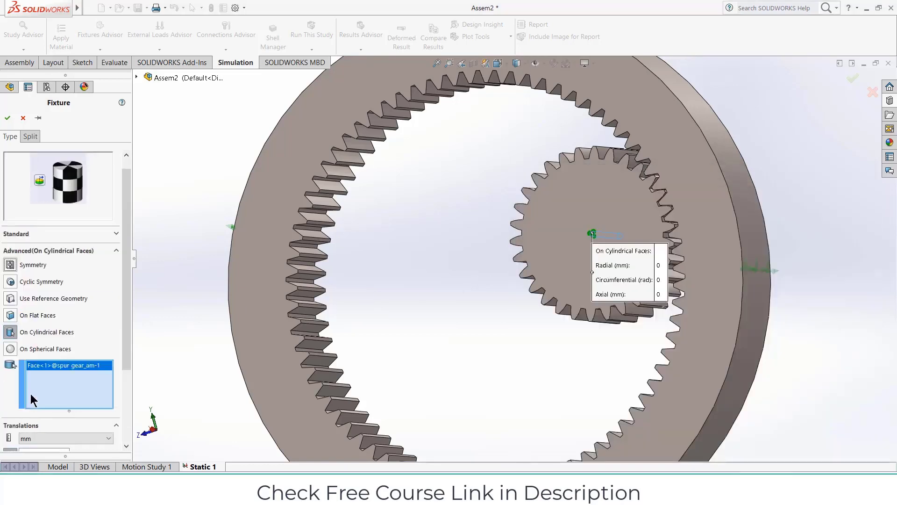
left_click_drag(128, 365, 126, 439)
left_click_drag(39, 381, 0, 385)
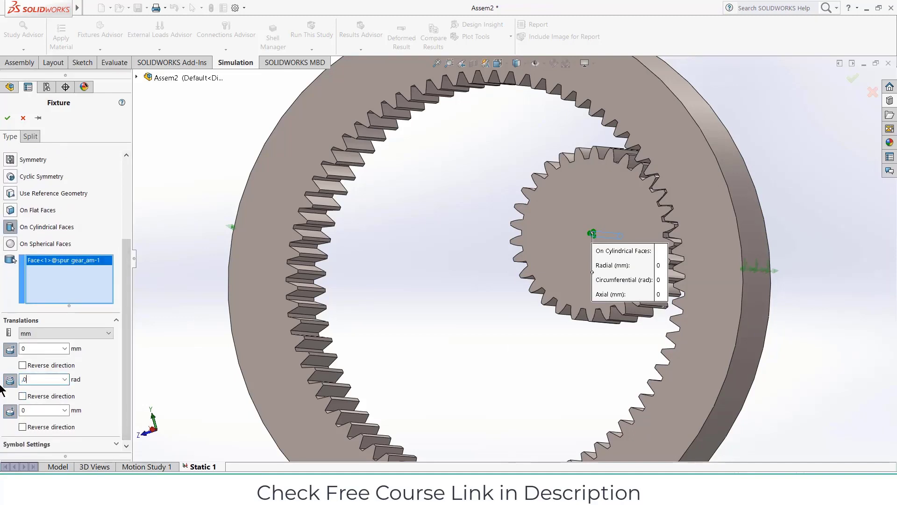
left_click(8, 118)
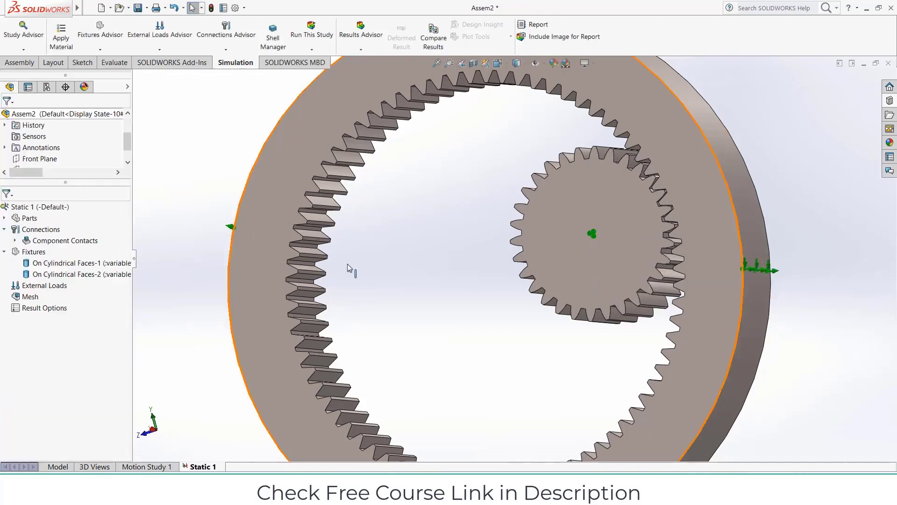
Step: Apply the favorite material Plain Carbon Steel to all parts of the static study
right_click(25, 219)
mouse_move(47, 239)
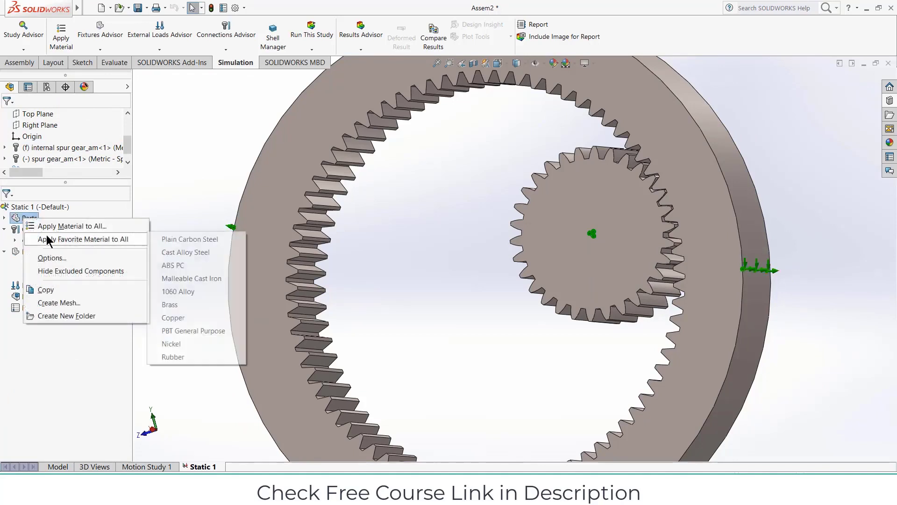
left_click(167, 239)
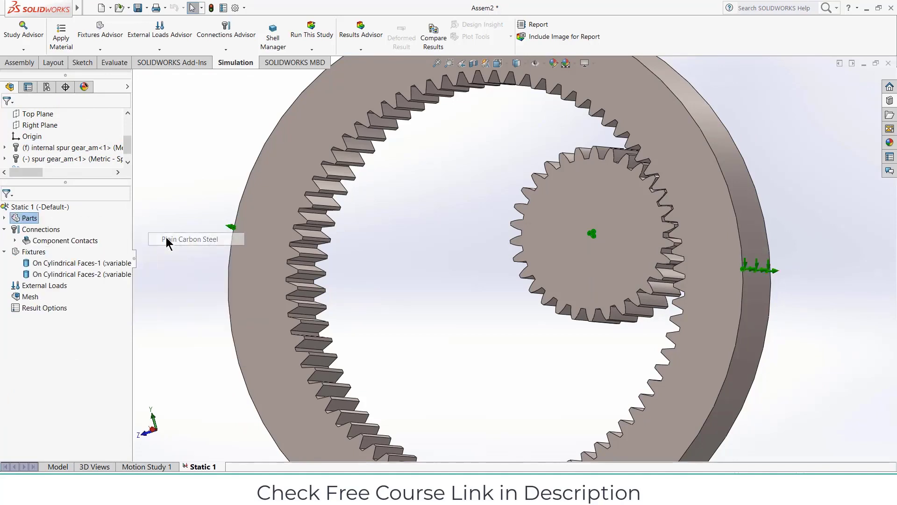
scroll(423, 277, "up", 1)
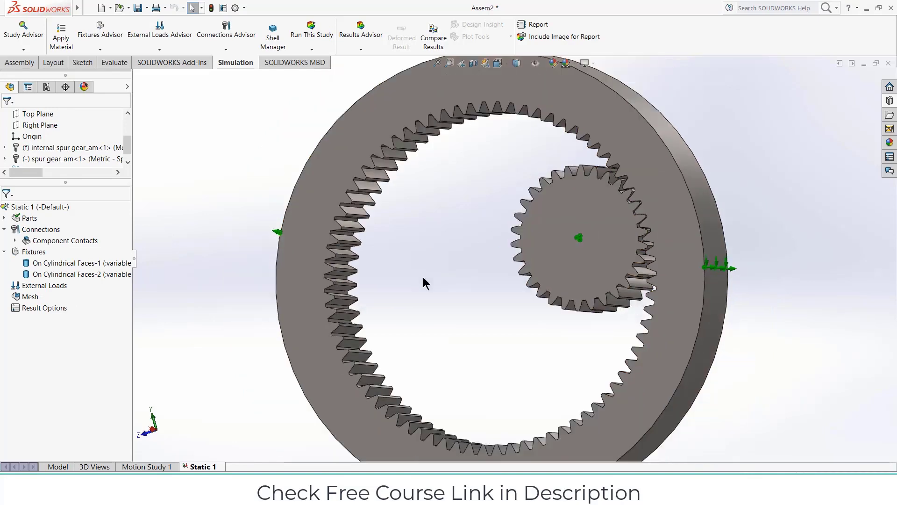
Step: Delete the bonded Global Contact from the study's component contacts
left_click(44, 241)
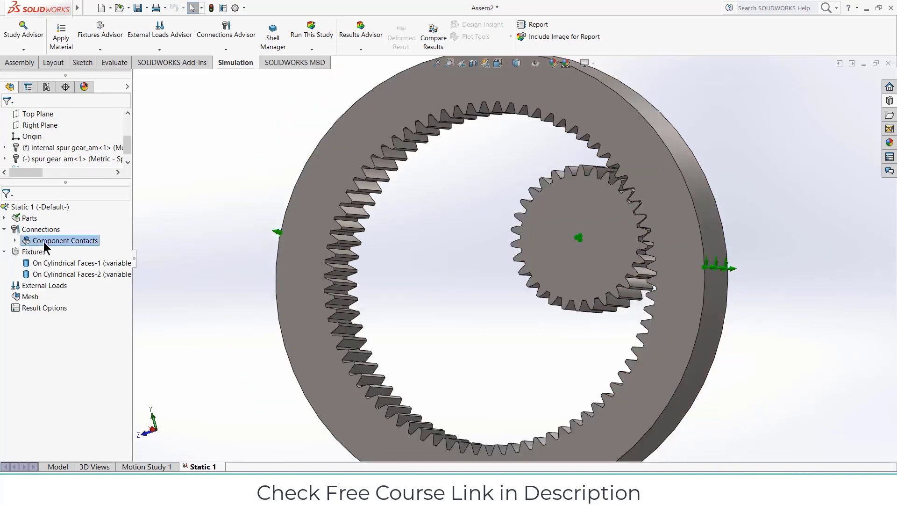
left_click(15, 240)
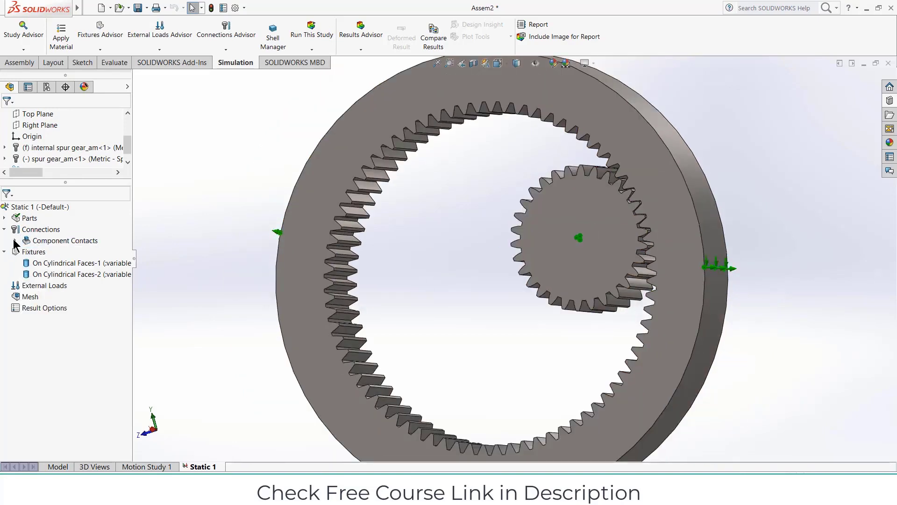
right_click(63, 246)
left_click(52, 251)
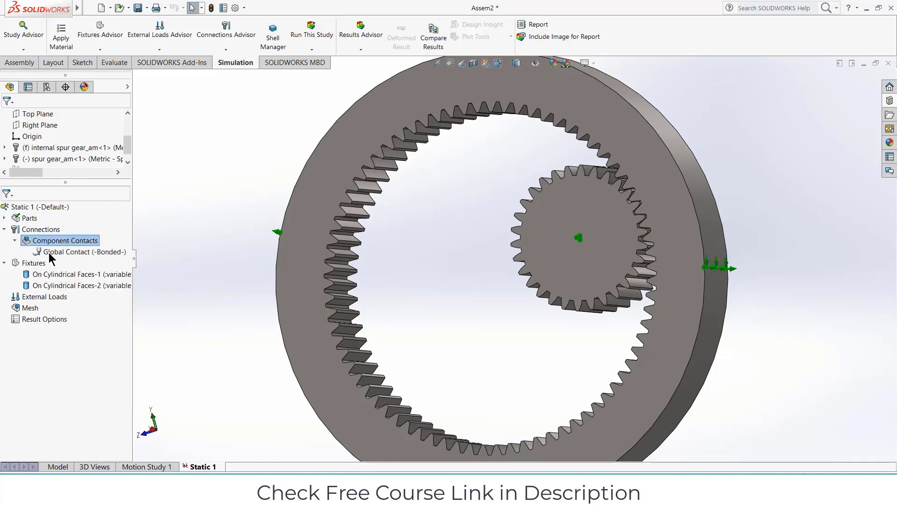
right_click(55, 253)
left_click(72, 297)
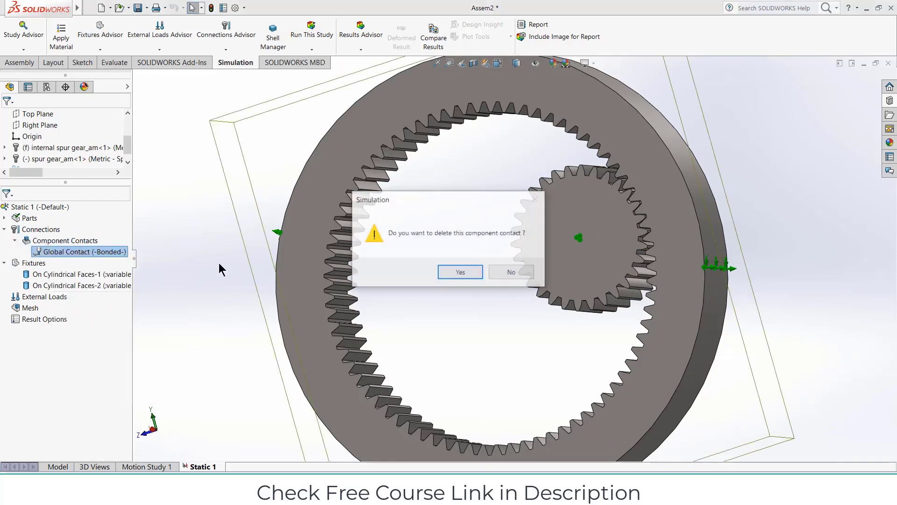
left_click(456, 273)
right_click(33, 231)
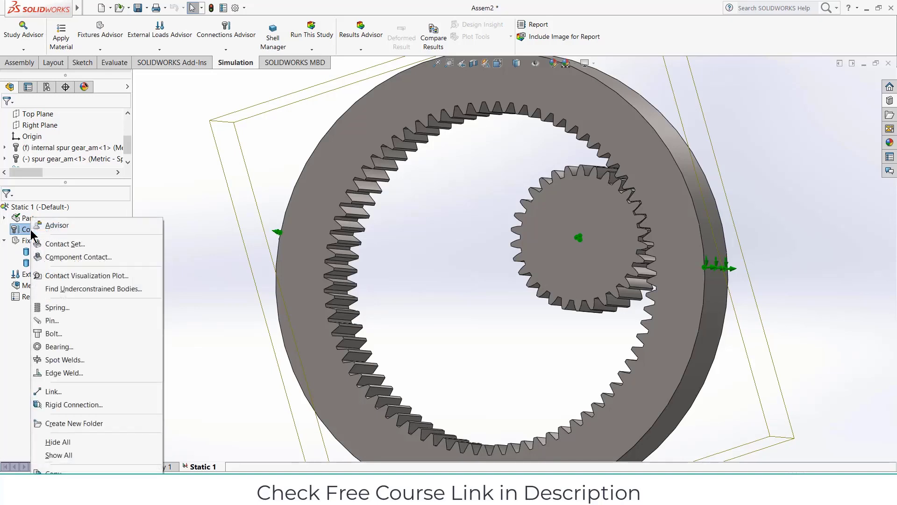
left_click(63, 245)
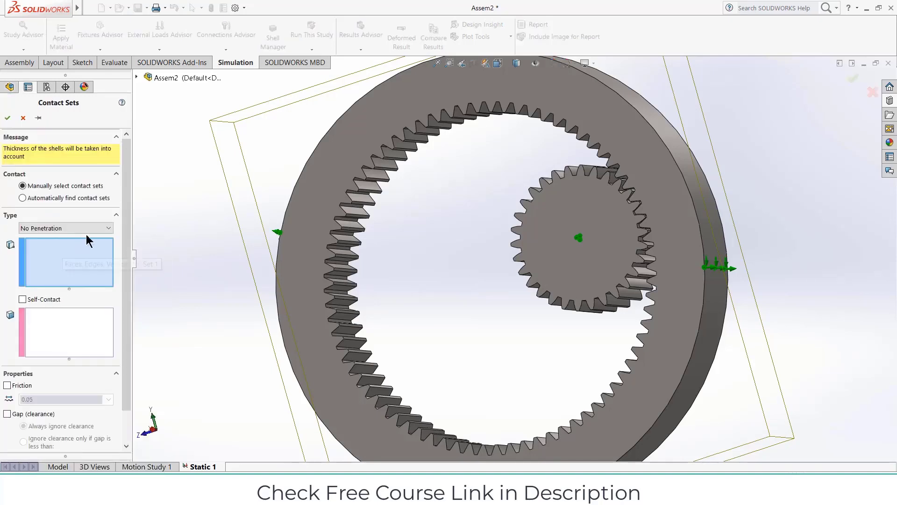
left_click(619, 153)
left_click(77, 299)
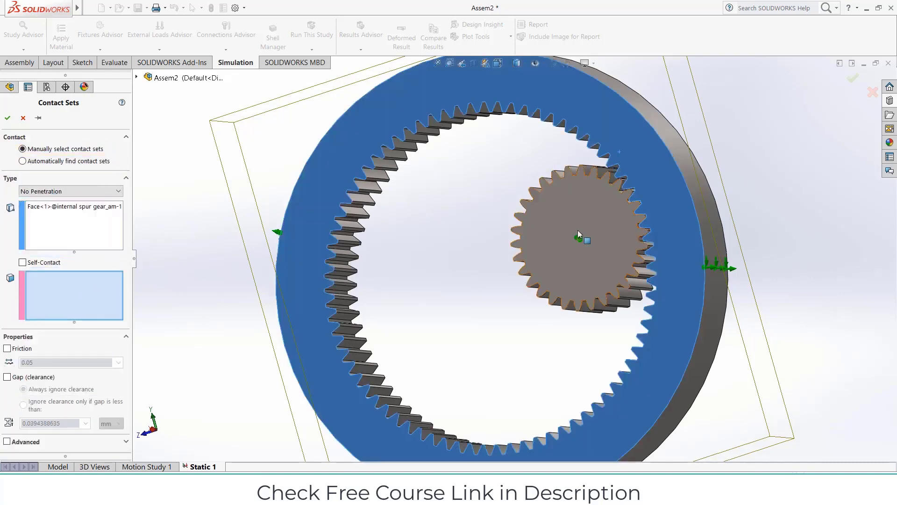
left_click(578, 230)
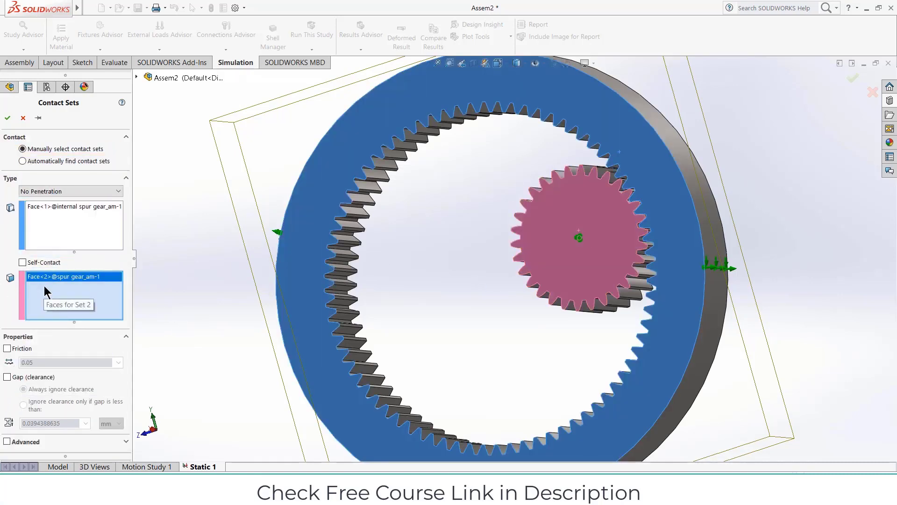
right_click(55, 220)
left_click(70, 221)
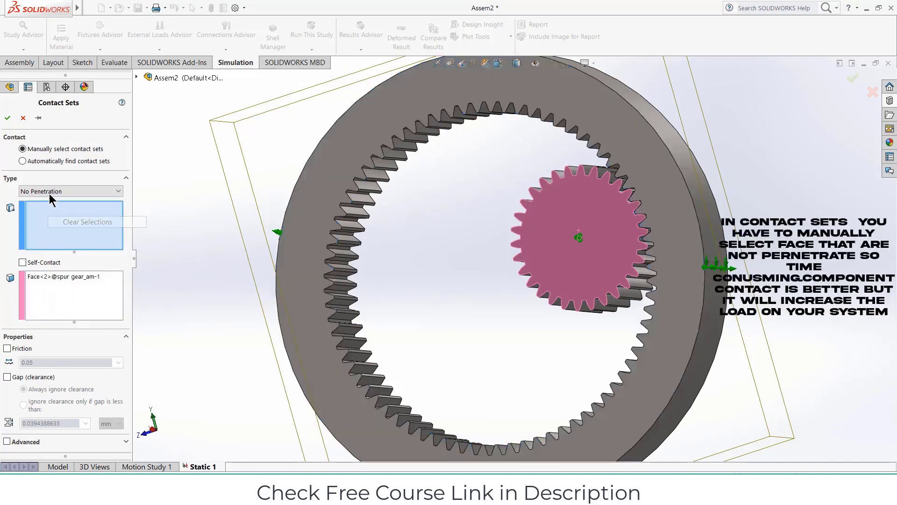
left_click(23, 118)
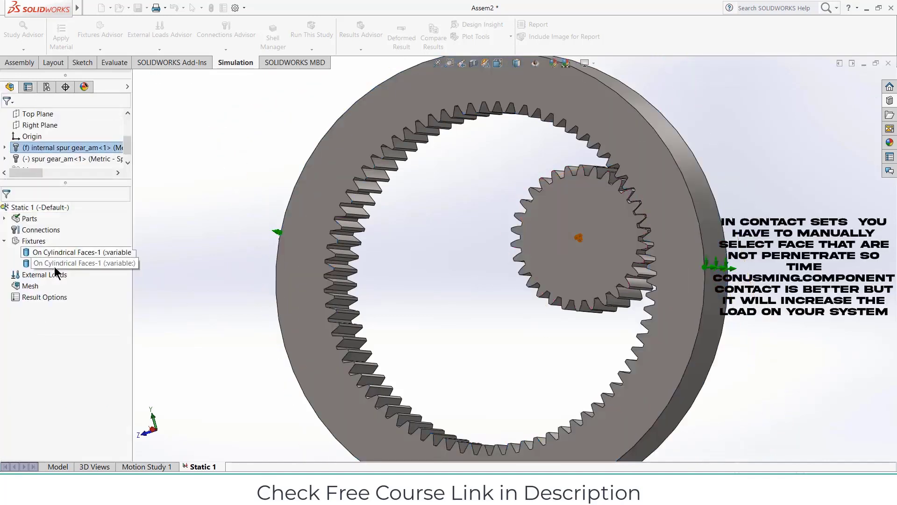
Step: Add a No Penetration component contact between the spur gear and the internal gear, with friction enabled at 0.05
right_click(36, 230)
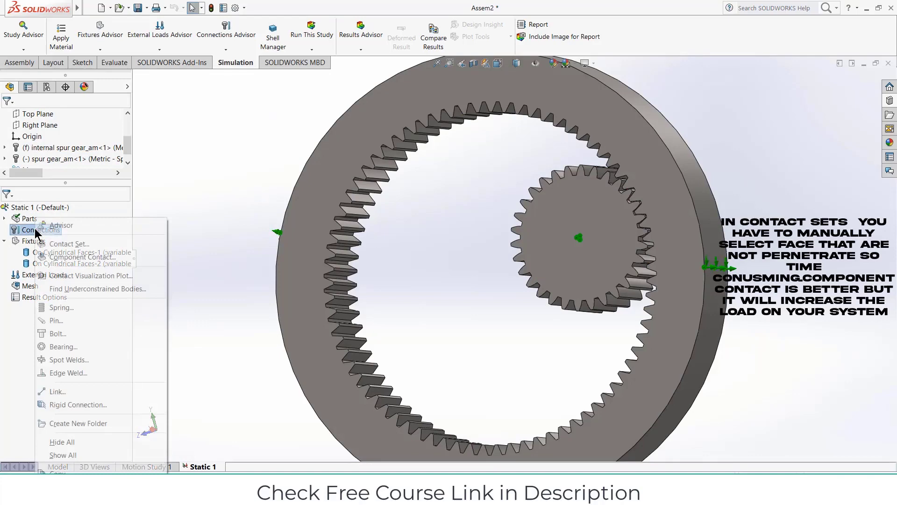
left_click(62, 257)
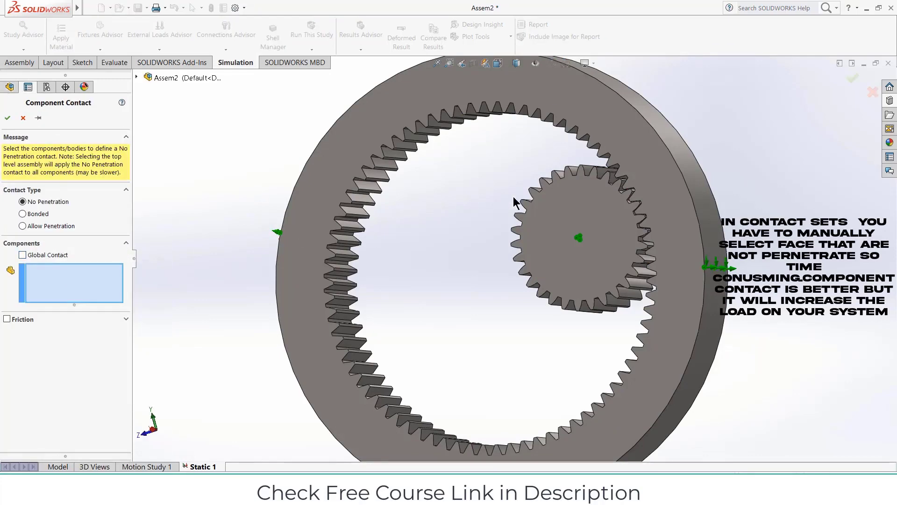
left_click(584, 197)
left_click(639, 147)
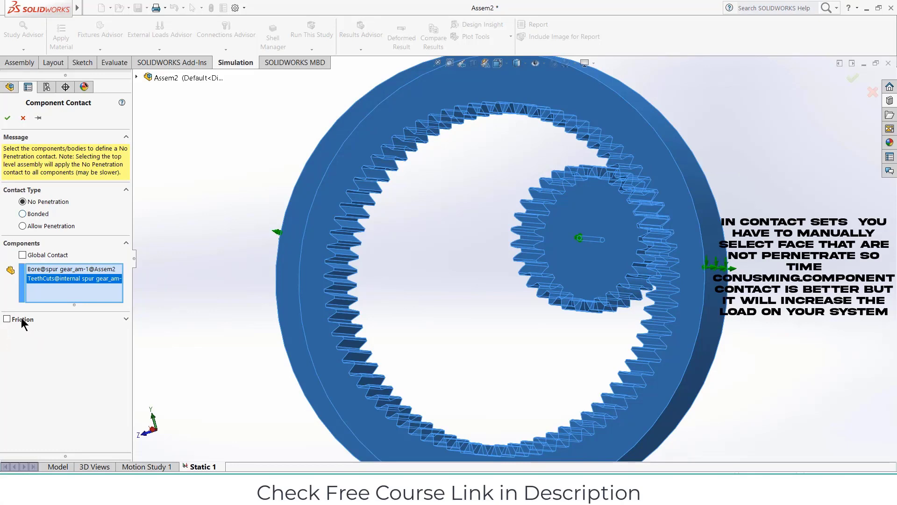
left_click(6, 319)
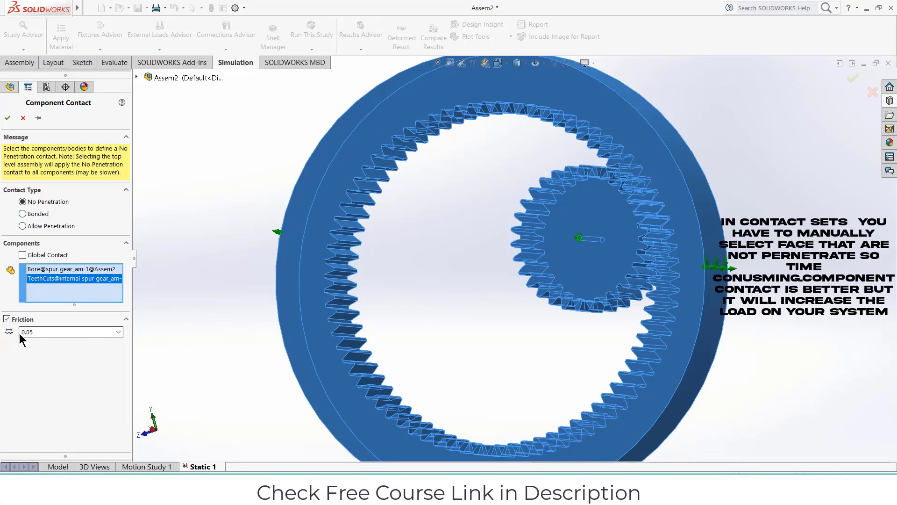
left_click(8, 118)
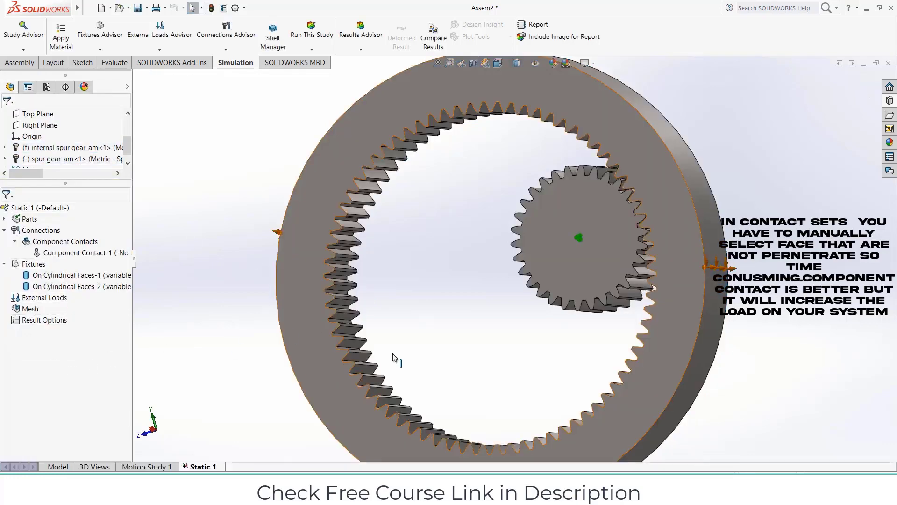
Step: Run the static study with the spur gear viewed face-on, and expand the solver's detailed status during solving
middle_click_drag(581, 295, 554, 335)
scroll(555, 337, "up", 3)
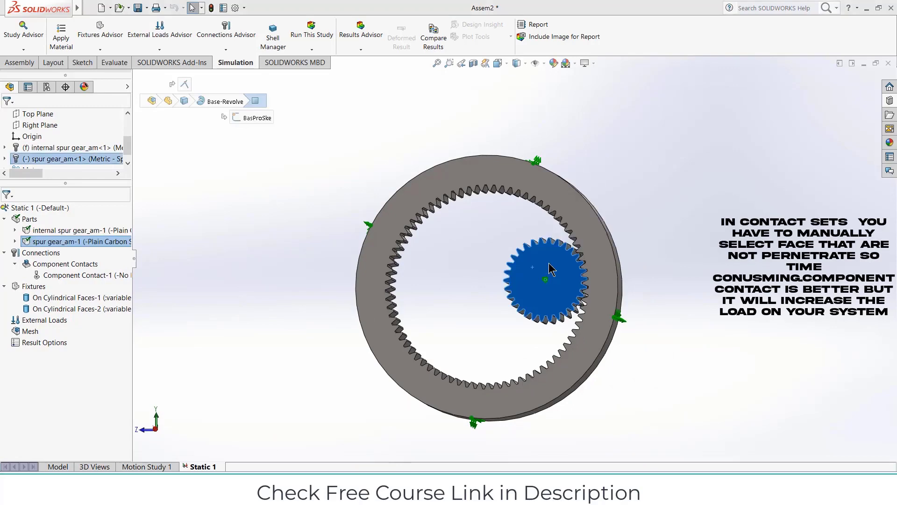
key("ctrl+8")
left_click(728, 201)
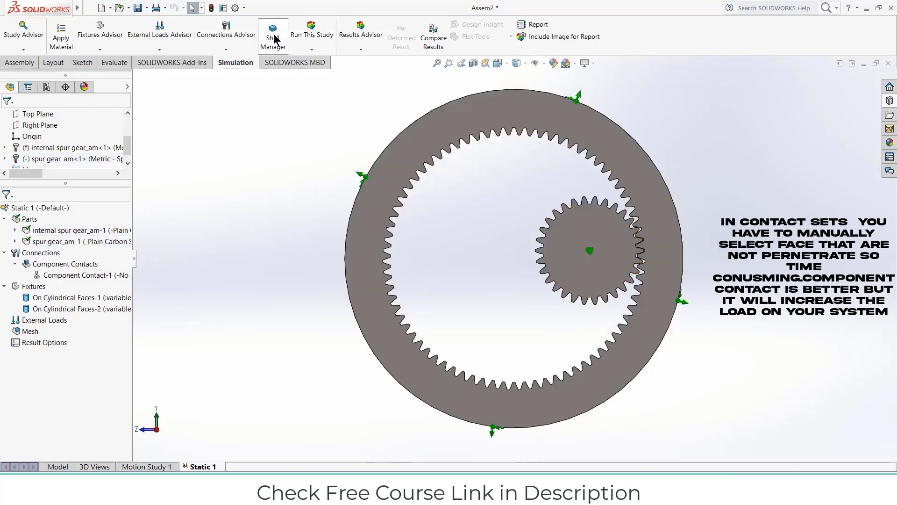
left_click(312, 32)
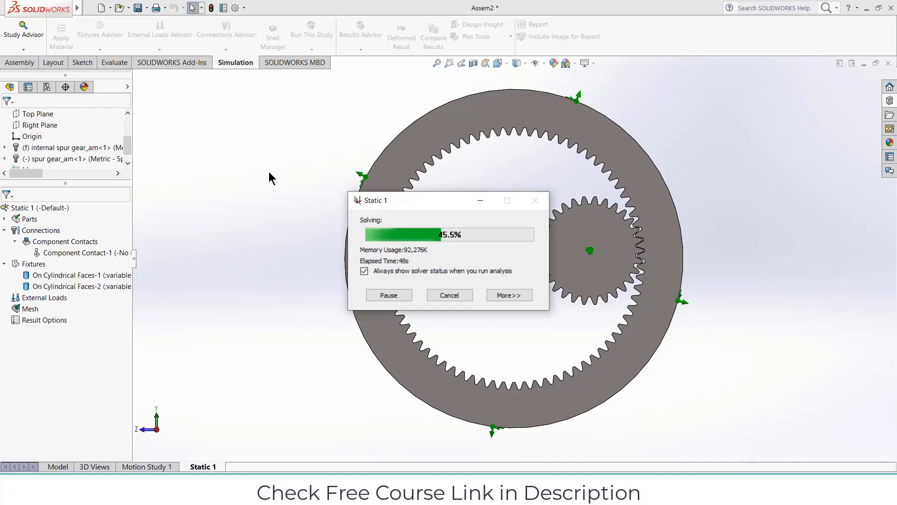
left_click(509, 295)
left_click_drag(447, 198, 425, 71)
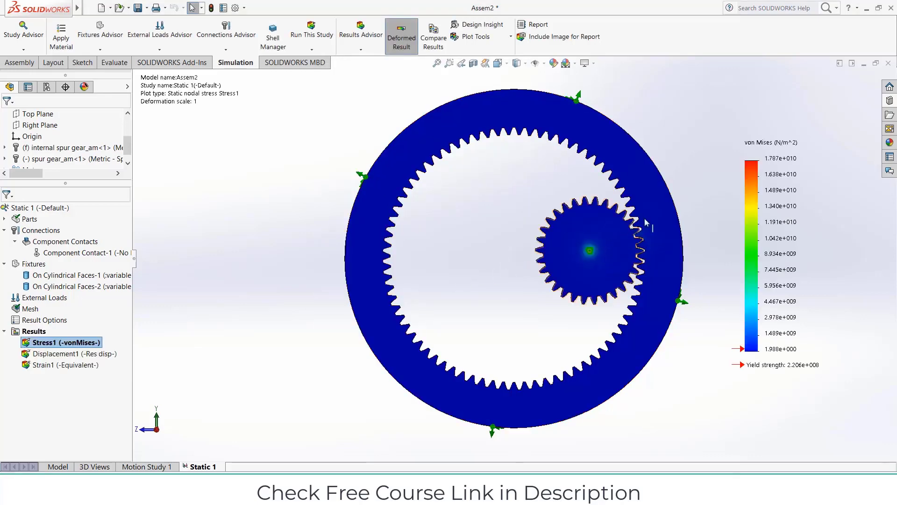
Step: Inspect the von Mises stress around the spur gear, and show the Displacement1 plot
scroll(647, 244, "down", 3)
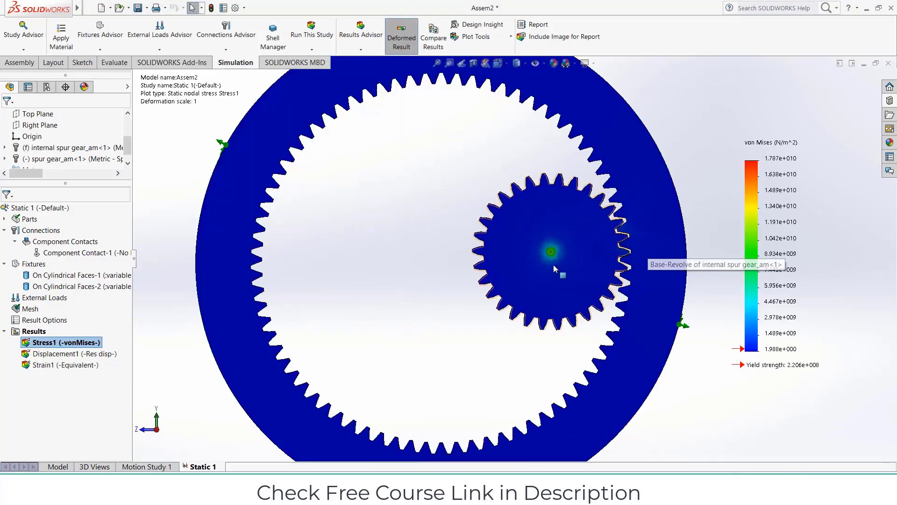
left_click(554, 265)
right_click(59, 377)
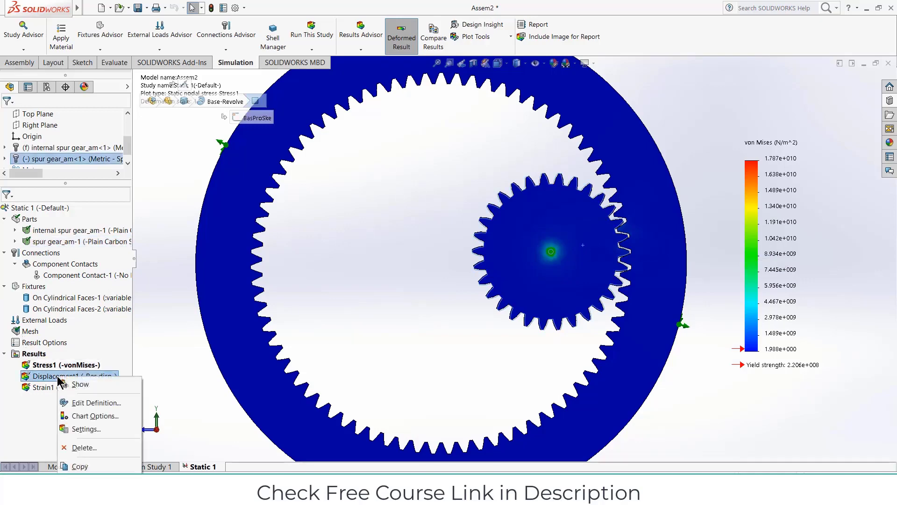
left_click(71, 388)
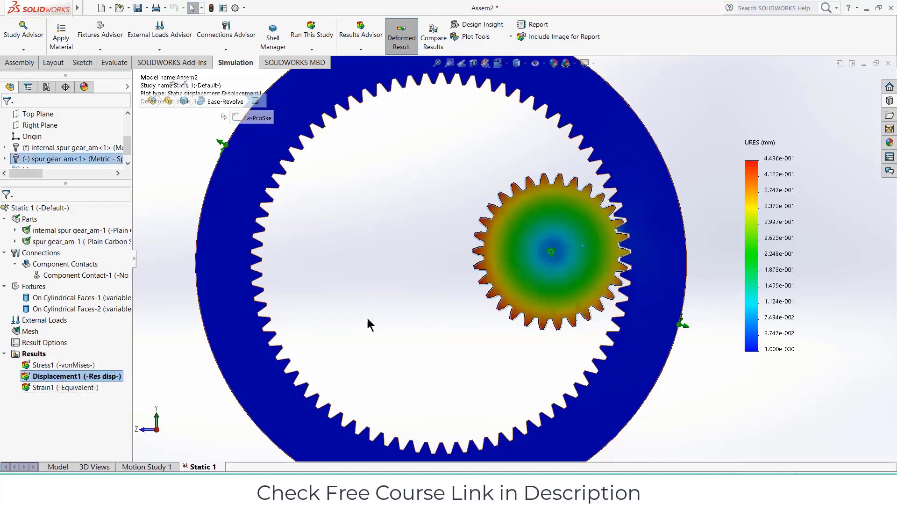
Step: Examine the displacement plot closely at the meshing teeth of the spur and internal gears from several angles
scroll(601, 250, "down", 3)
scroll(601, 251, "down", 3)
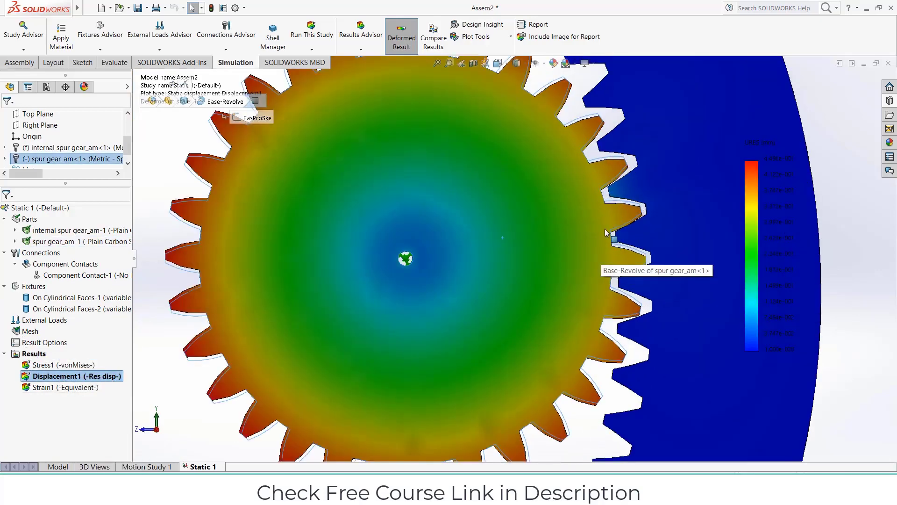
scroll(533, 233, "down", 2)
scroll(533, 233, "up", 5)
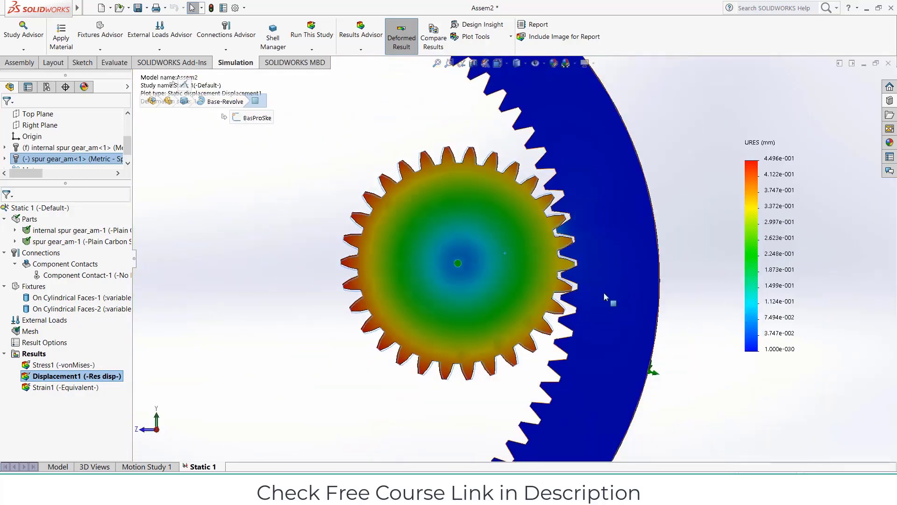
scroll(577, 208, "down", 4)
scroll(682, 145, "up", 3)
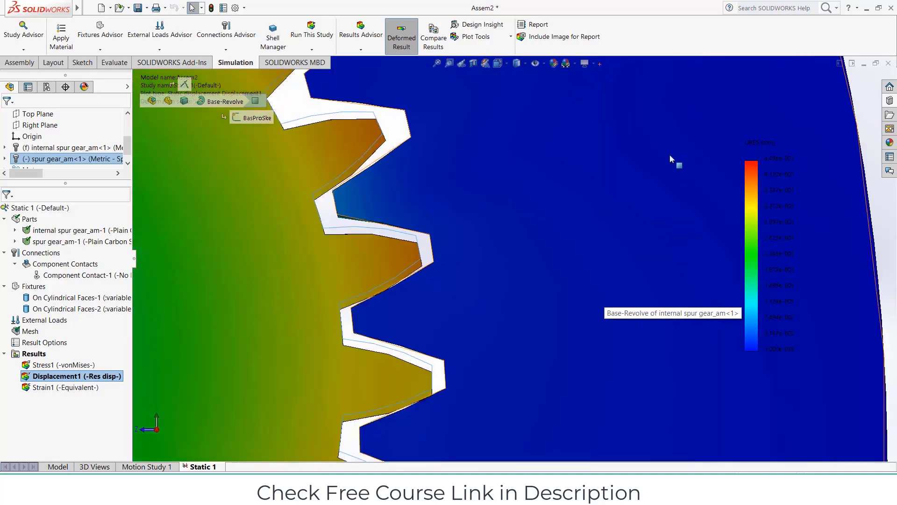
middle_click_drag(567, 187, 596, 188)
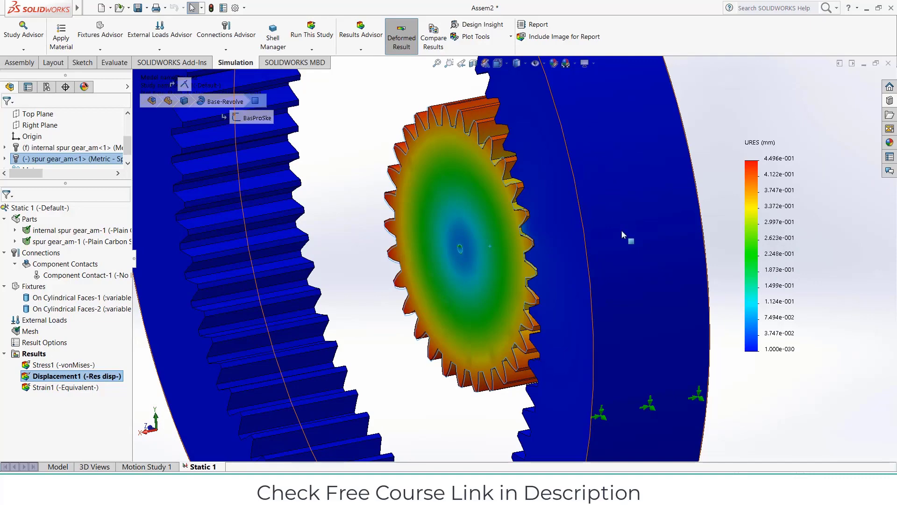
scroll(545, 236, "down", 1)
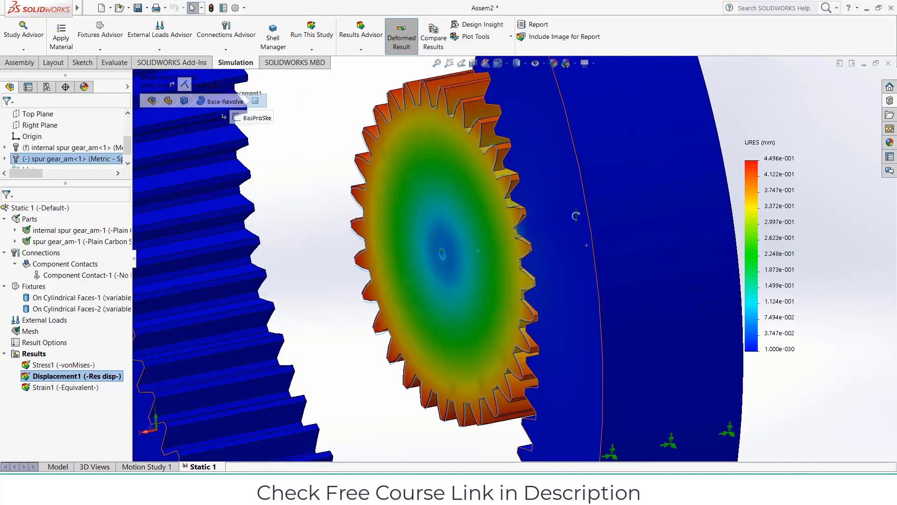
middle_click_drag(576, 215, 585, 224)
scroll(537, 210, "down", 2)
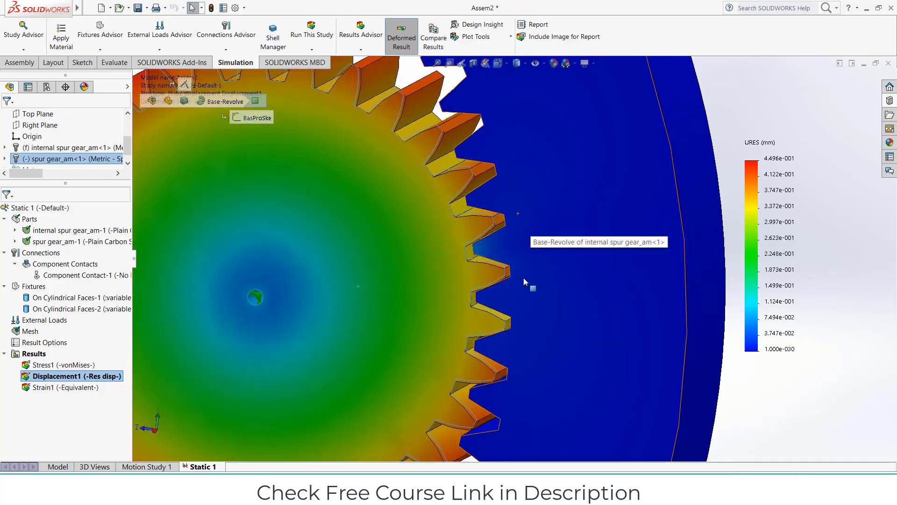
middle_click_drag(527, 282, 575, 275)
scroll(465, 239, "down", 5)
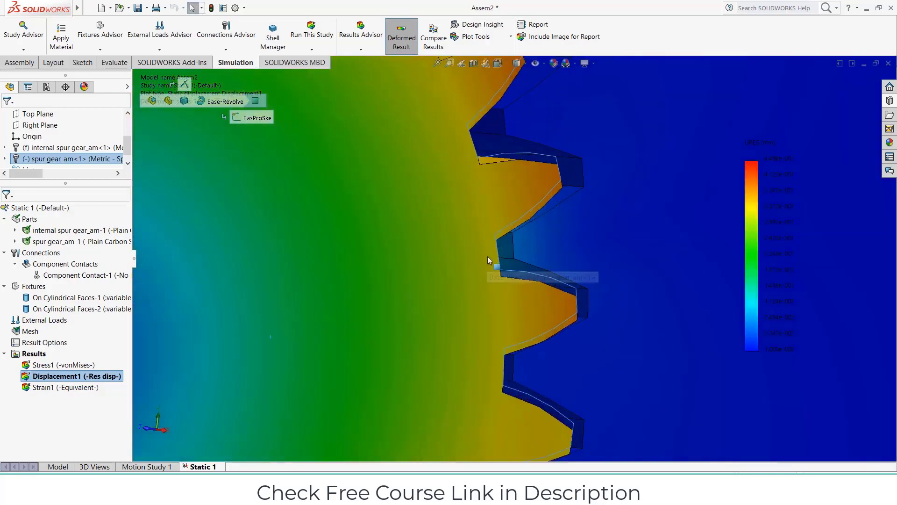
middle_click_drag(513, 253, 484, 227)
scroll(510, 268, "down", 2)
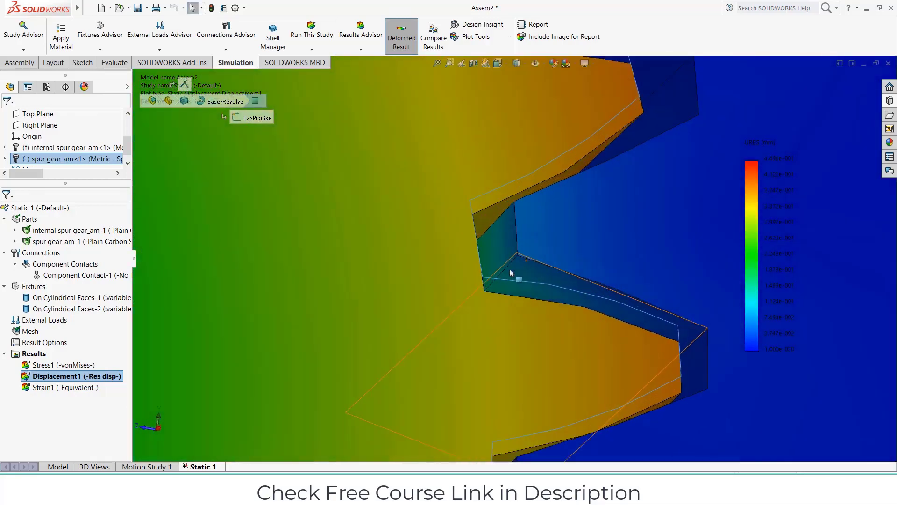
middle_click_drag(509, 268, 516, 305)
scroll(513, 298, "up", 4)
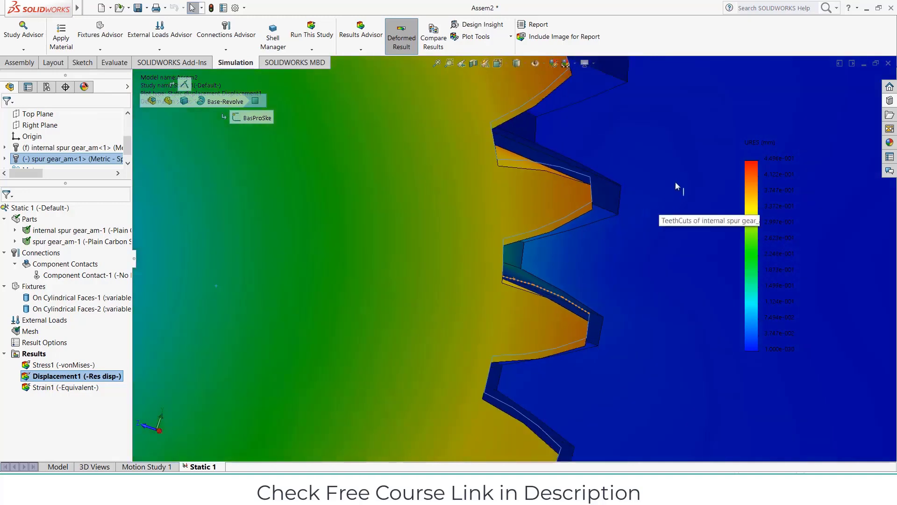
scroll(573, 222, "up", 6)
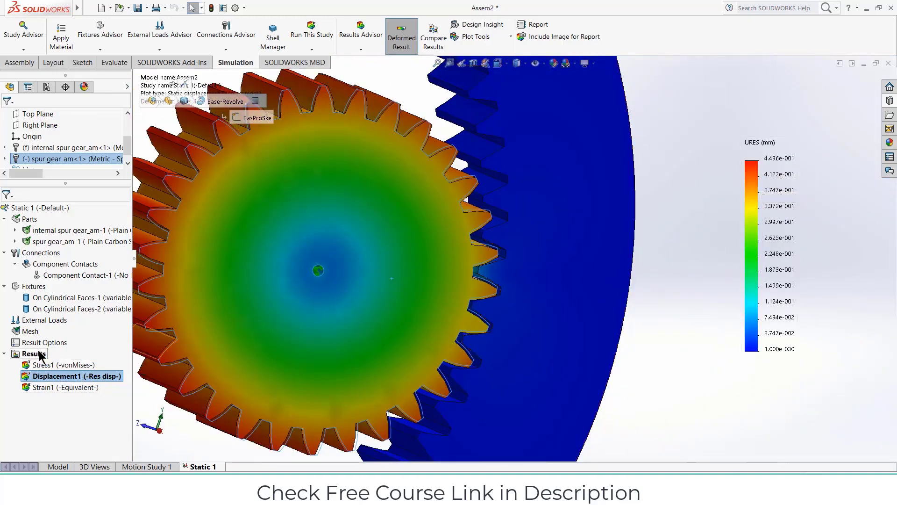
Step: Show the Stress1 plot for the whole assembly, followed by the Strain1 plot, and check both gears
right_click(39, 367)
left_click(59, 372)
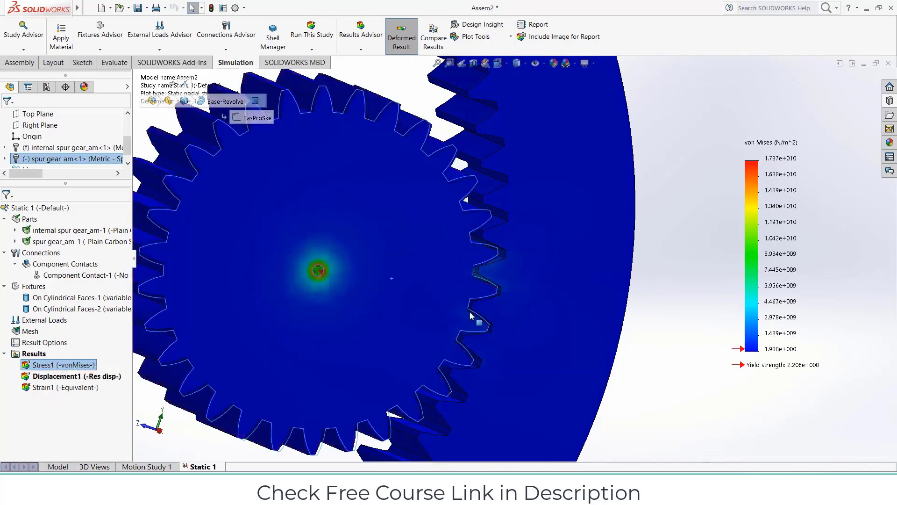
scroll(568, 265, "up", 10)
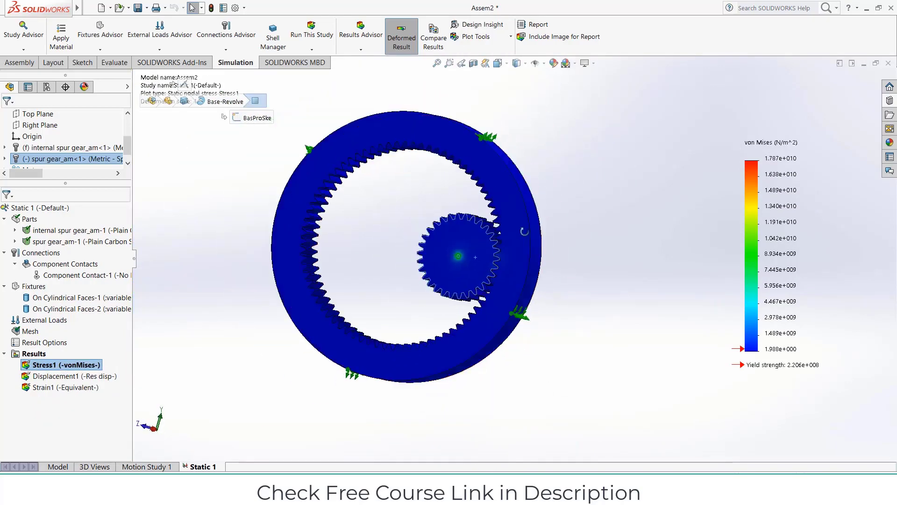
right_click(54, 386)
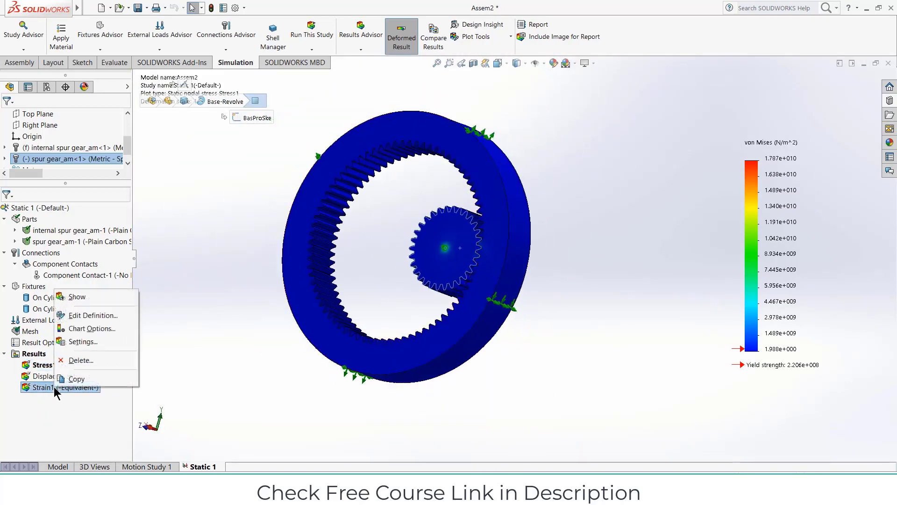
left_click(70, 298)
middle_click_drag(382, 286, 394, 297)
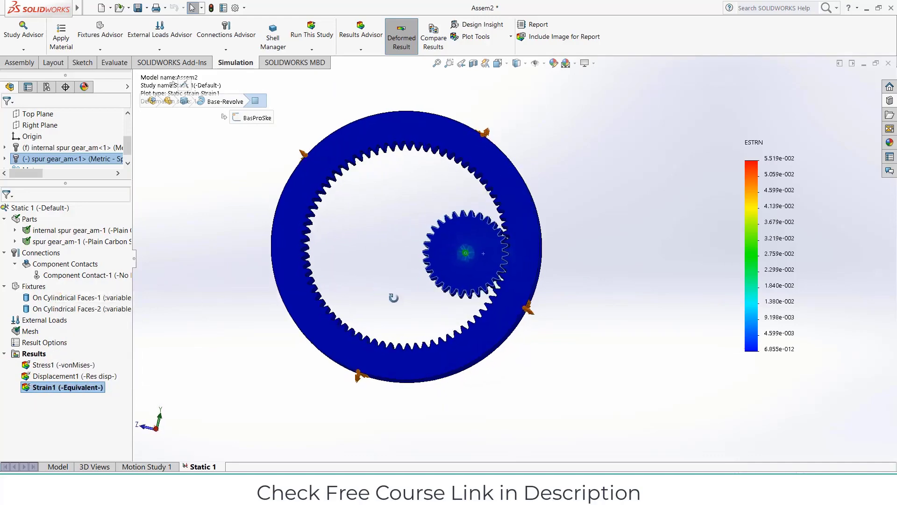
Step: Show the Displacement1 plot again and look at the spur gear's displacement distribution
right_click(47, 375)
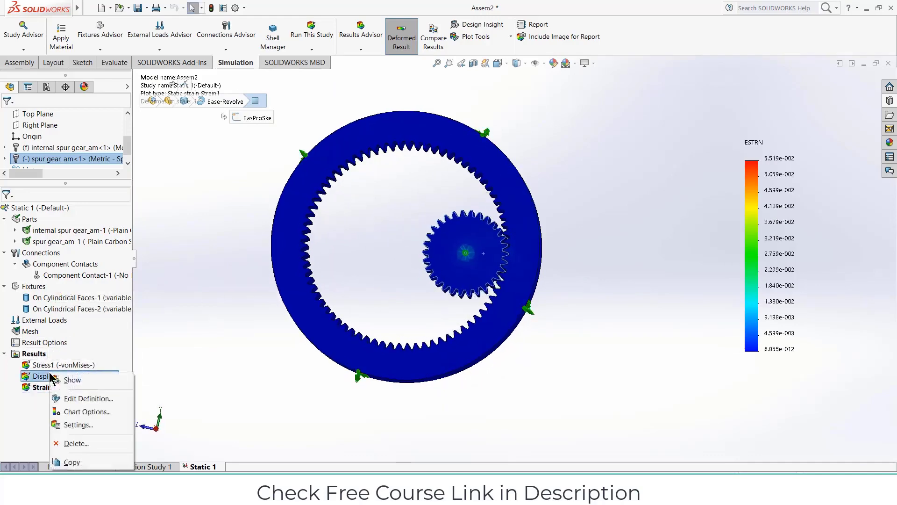
left_click(70, 380)
scroll(362, 283, "down", 4)
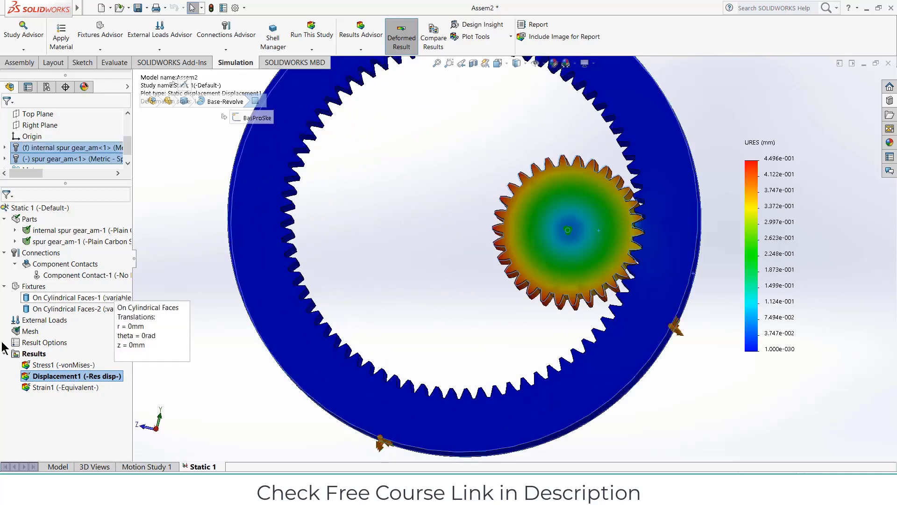
Step: Create a factor of safety plot for all bodies with the Automatic criterion and an upper limit of 10, and inspect the gear mesh
right_click(37, 355)
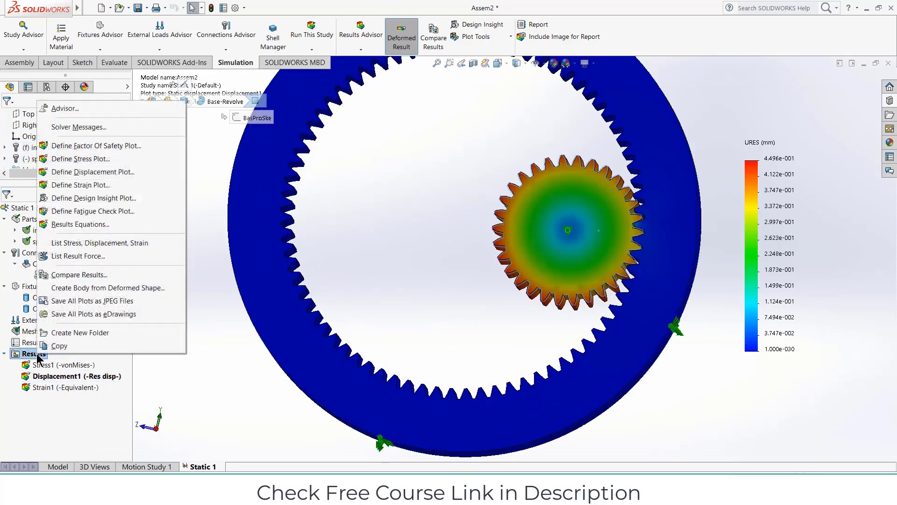
left_click(97, 146)
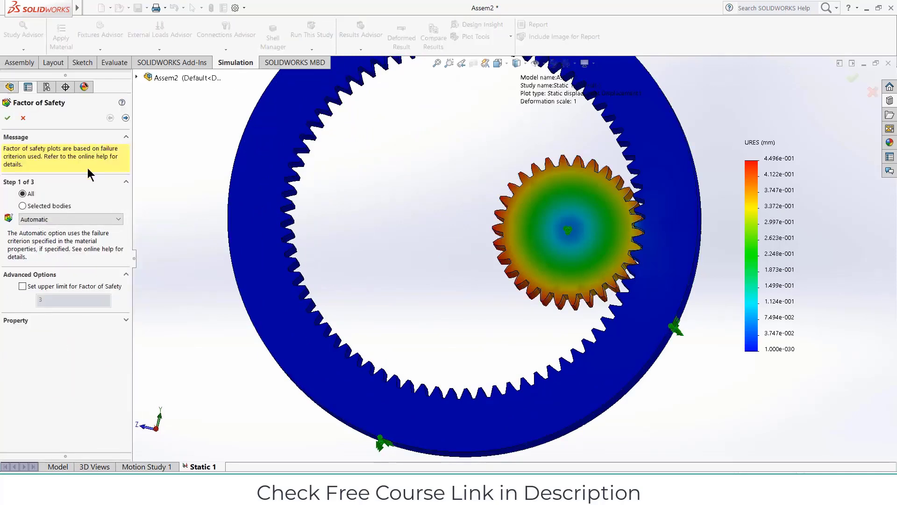
left_click(21, 206)
left_click(22, 194)
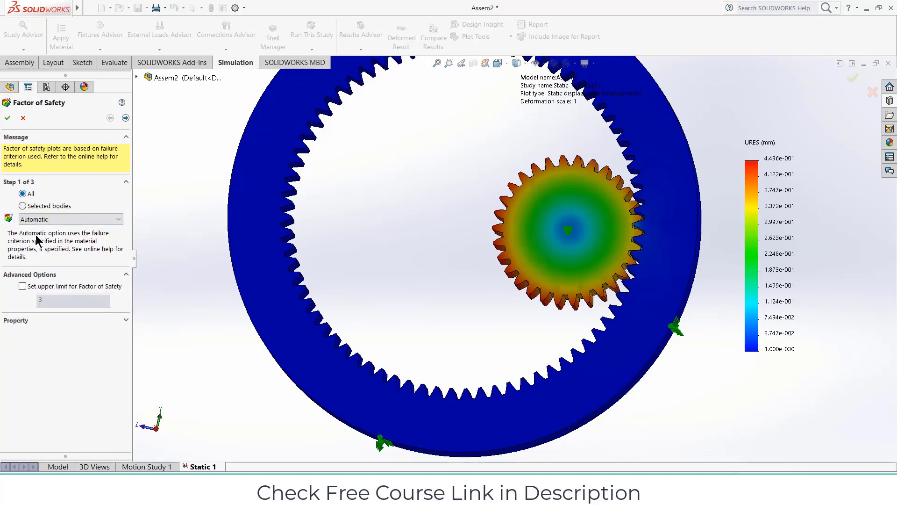
left_click(21, 287)
double_click(41, 300)
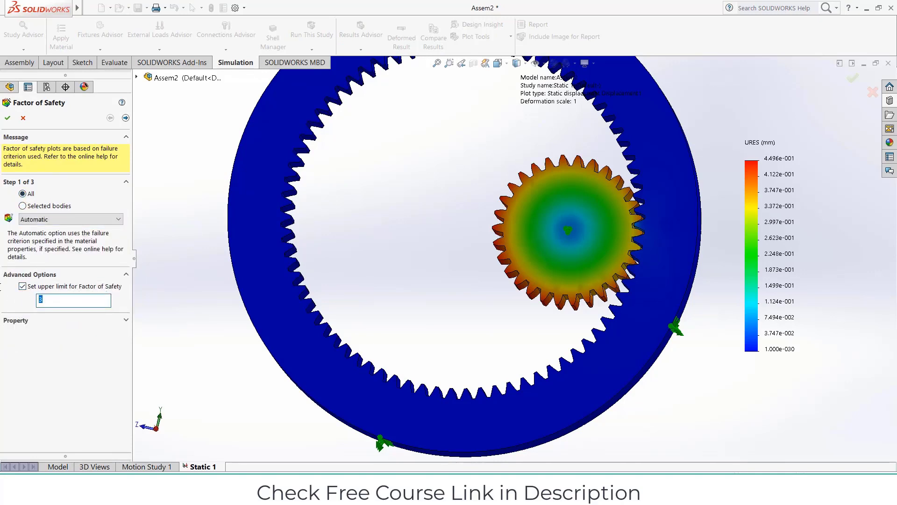
left_click(8, 118)
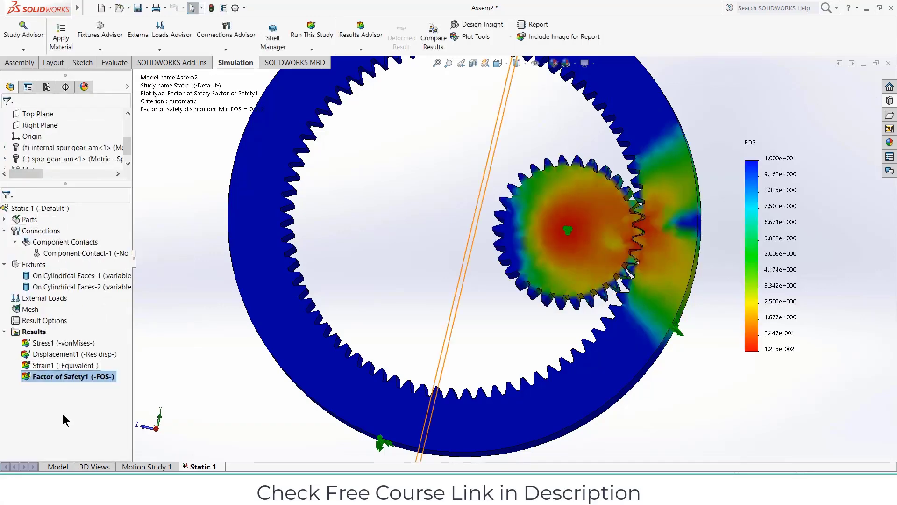
scroll(380, 309, "down", 3)
scroll(379, 309, "up", 4)
scroll(516, 261, "up", 2)
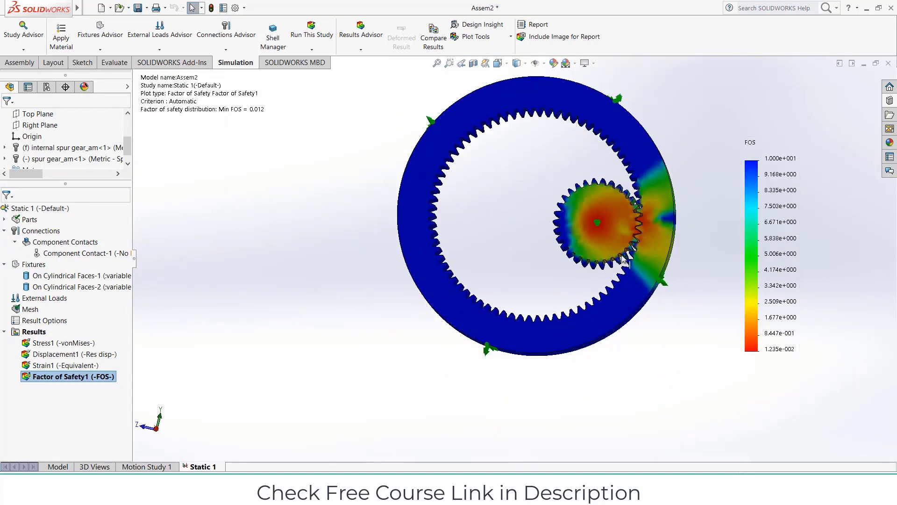
scroll(627, 262, "down", 3)
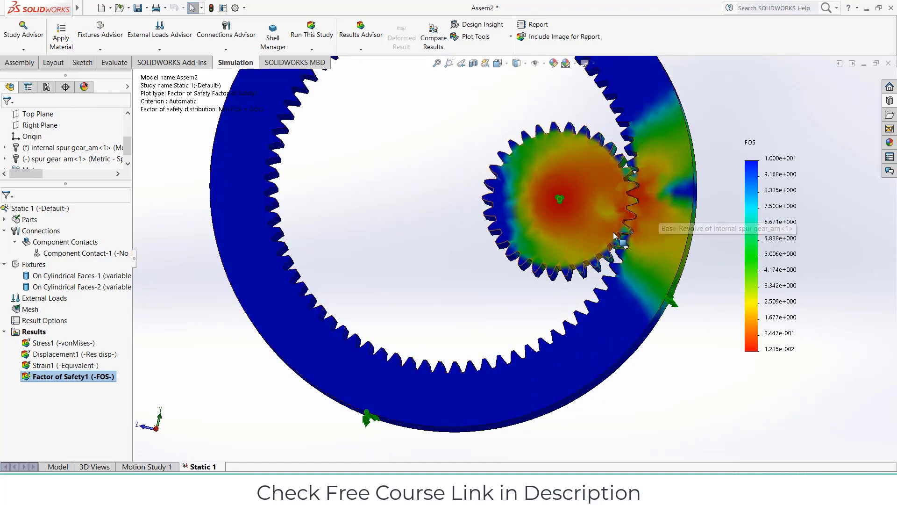
Step: Examine the factor of safety distribution across both gears from several angles, finishing with a view square to the spur gear's face
middle_click_drag(548, 180, 611, 229)
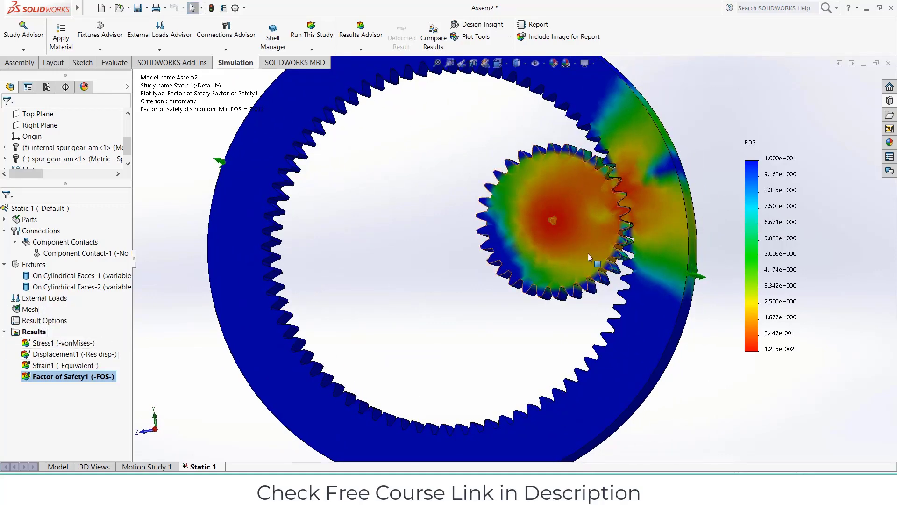
scroll(599, 251, "up", 1)
scroll(599, 253, "down", 4)
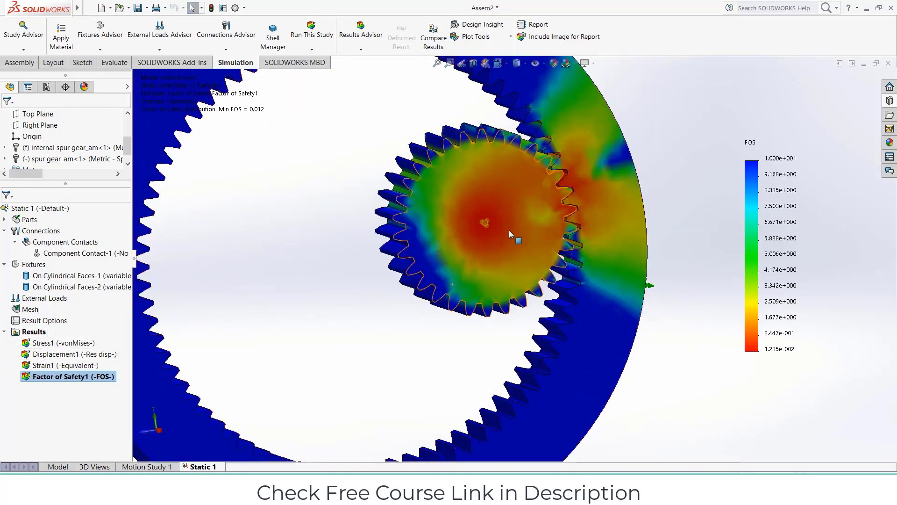
scroll(478, 213, "up", 5)
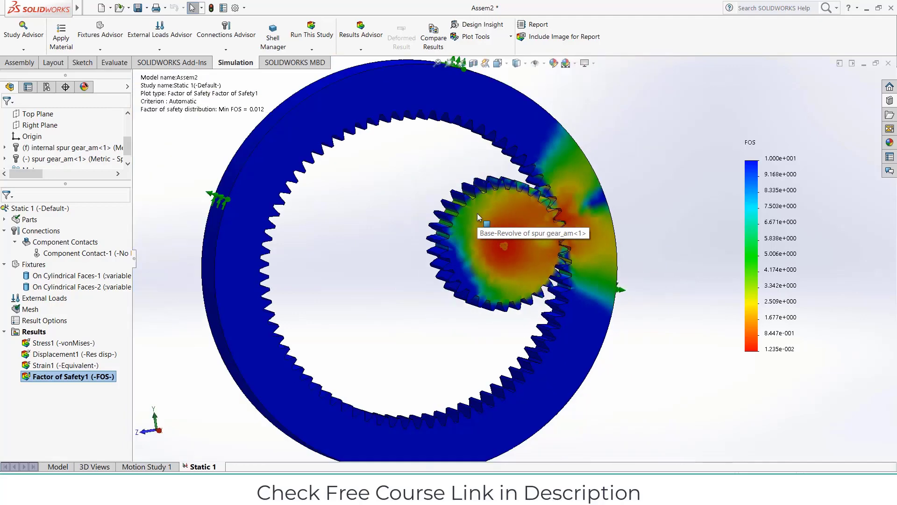
middle_click_drag(475, 197, 409, 216)
scroll(514, 239, "down", 2)
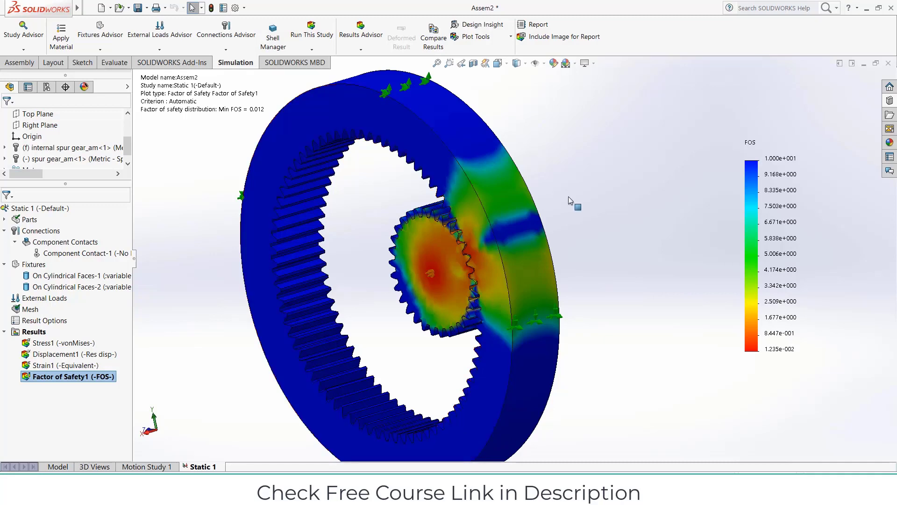
middle_click_drag(568, 197, 353, 202)
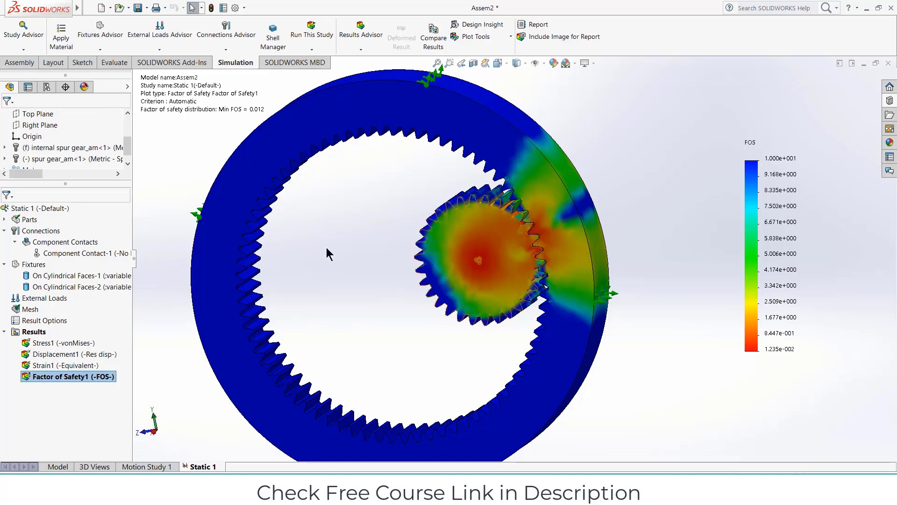
scroll(371, 258, "up", 1)
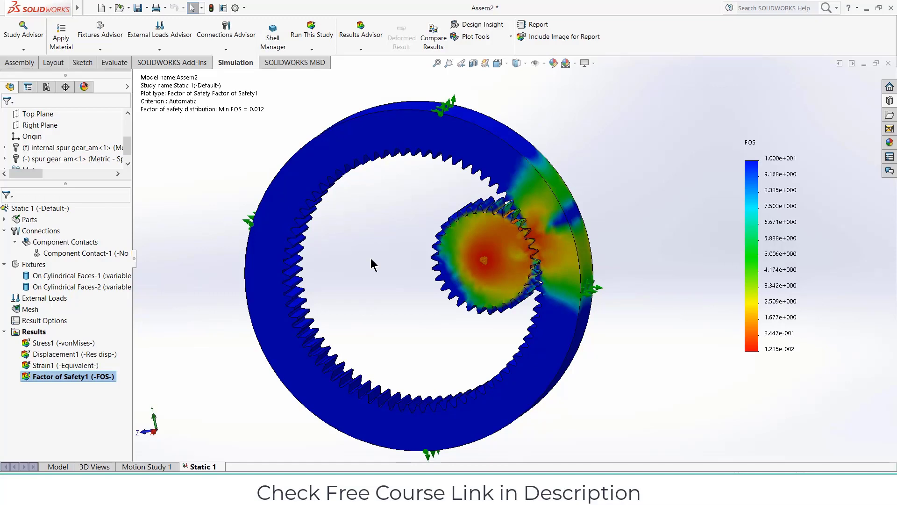
left_click(484, 243)
key("ctrl+8")
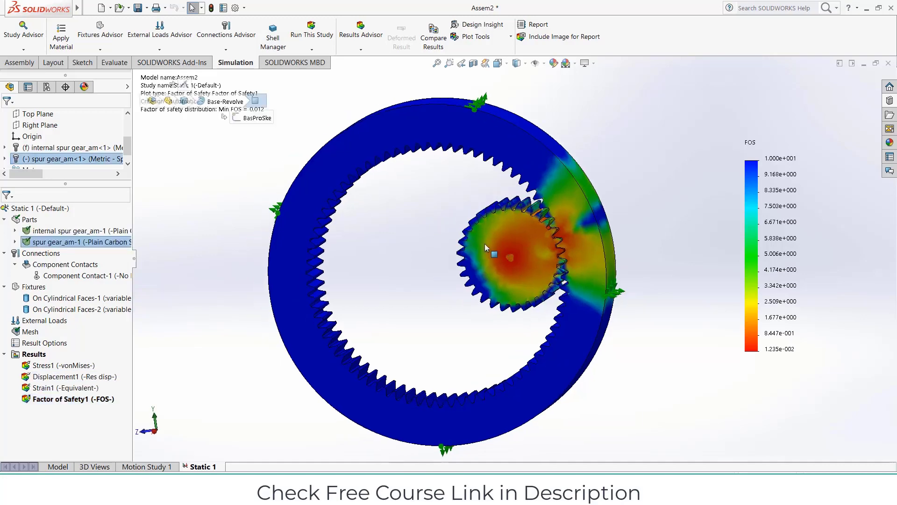
left_click(484, 244)
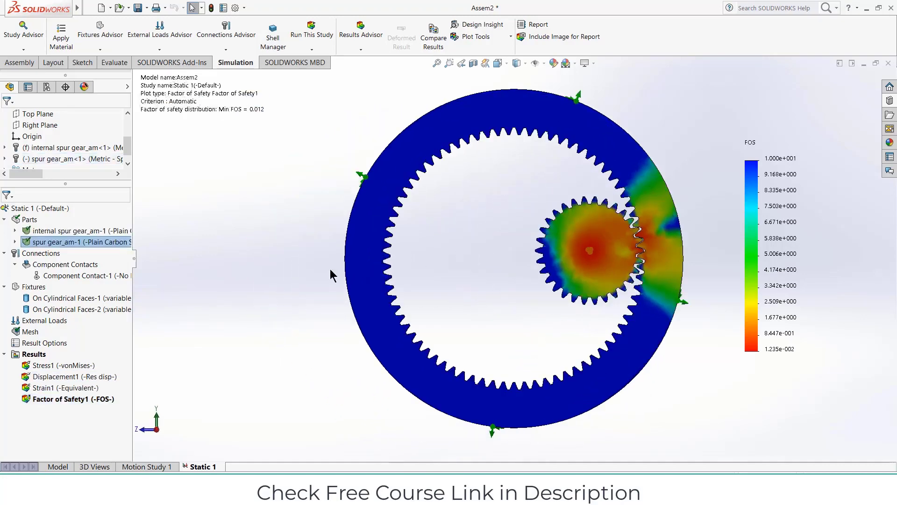
Step: Show the Displacement1 plot, play its animation to watch the gears deform, and close the animation
right_click(70, 377)
left_click(77, 382)
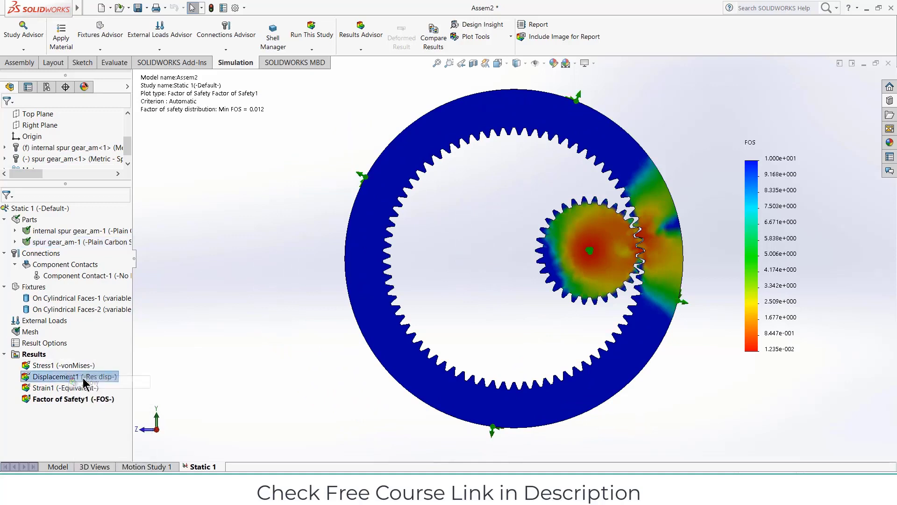
right_click(55, 377)
left_click(82, 176)
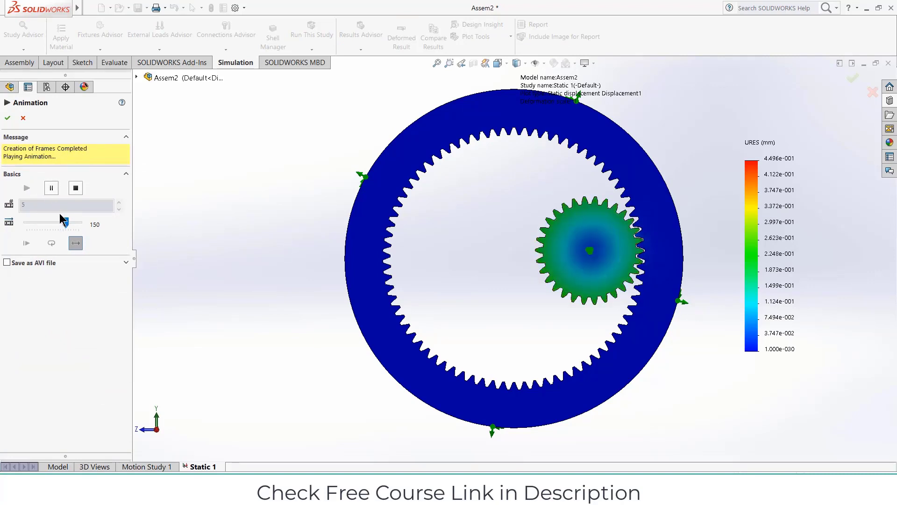
left_click(9, 119)
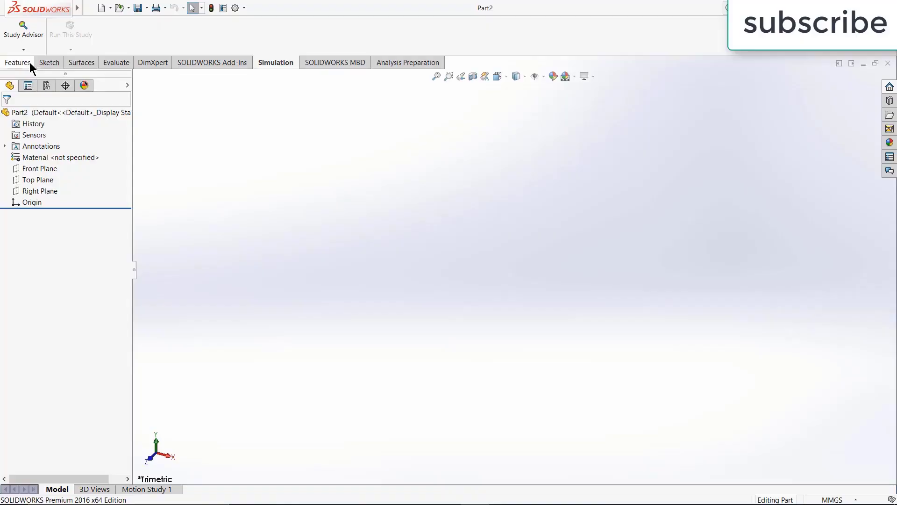
Step: Start a sketch on the Front Plane of Part2 and draw a circle of about 43 mm radius centred on the origin
left_click(30, 63)
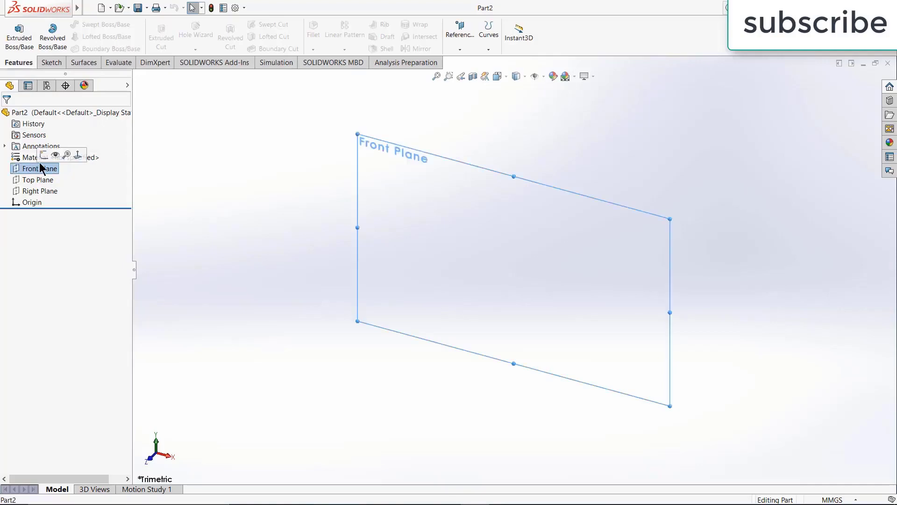
left_click(45, 156)
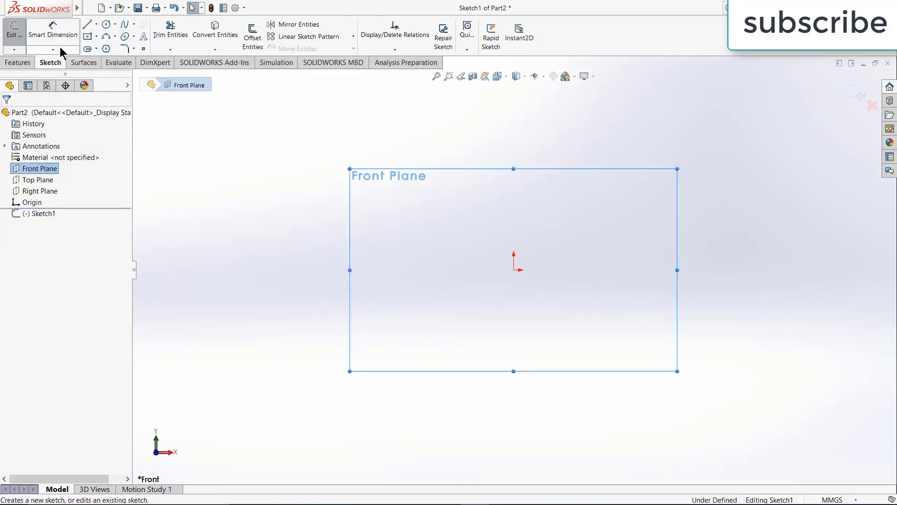
left_click(107, 24)
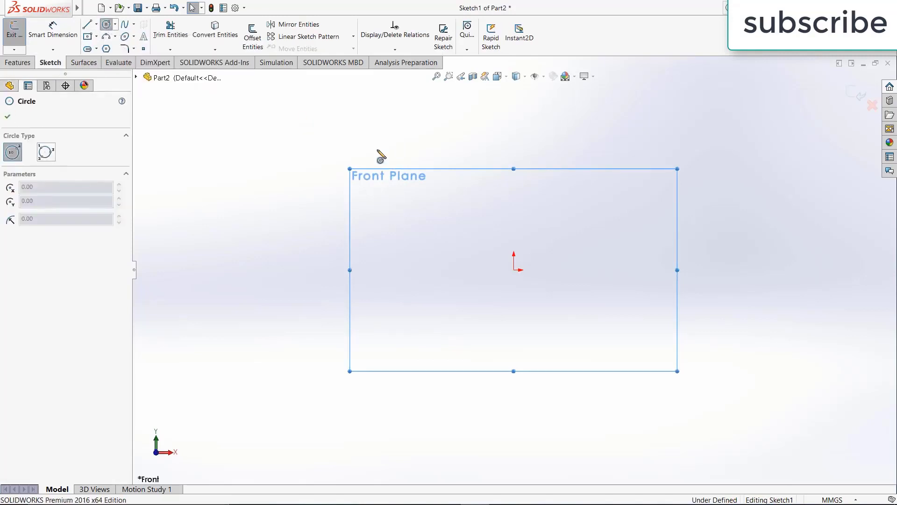
left_click(513, 269)
left_click(568, 213)
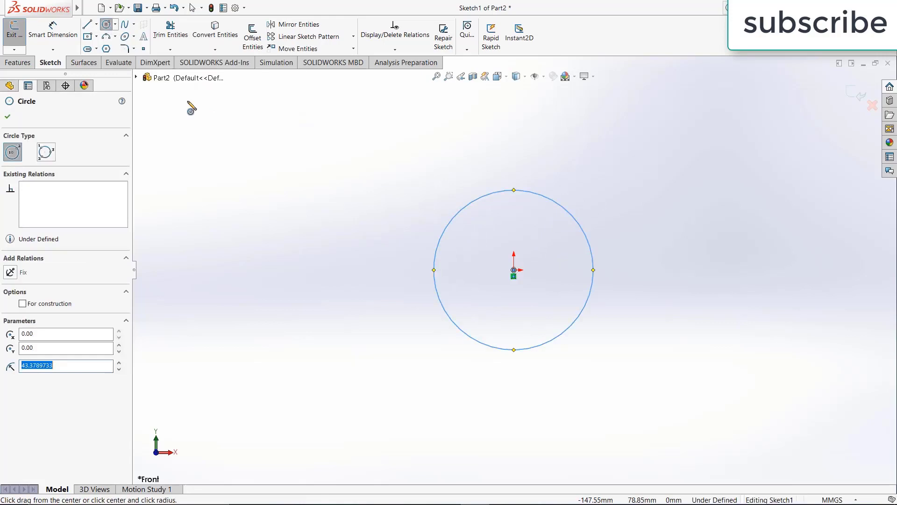
Step: Dimension the circle's diameter to 40 mm
left_click(62, 38)
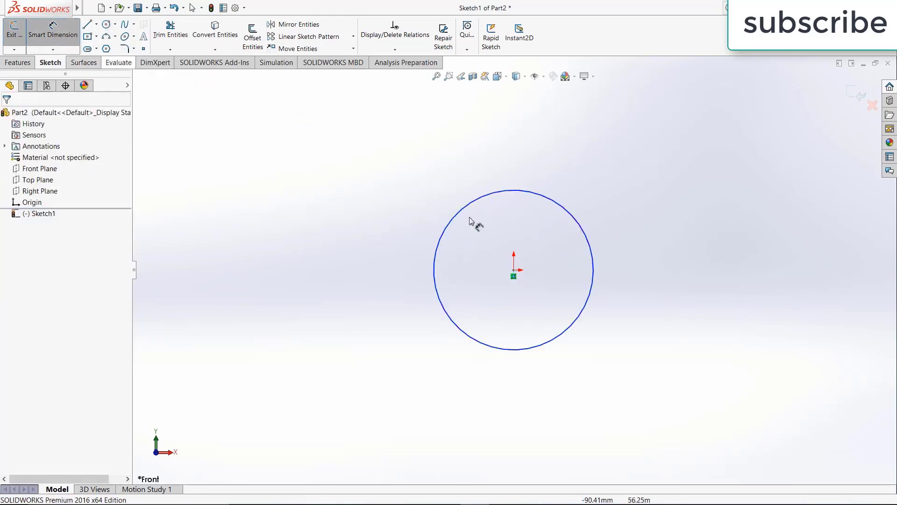
left_click(582, 228)
left_click(720, 240)
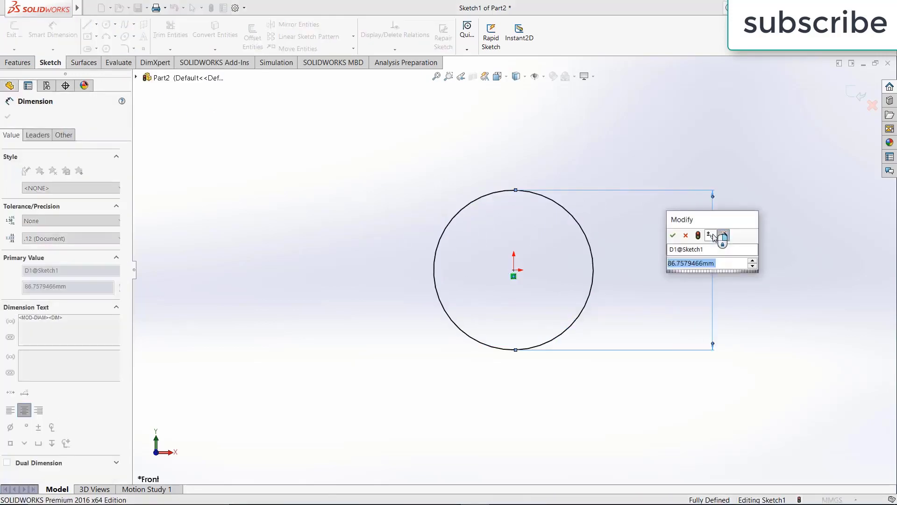
type("9")
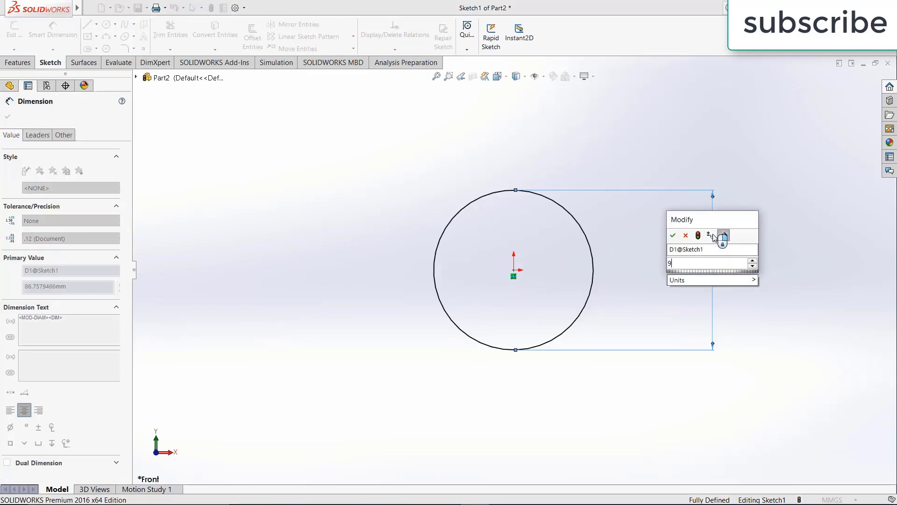
key("BackSpace")
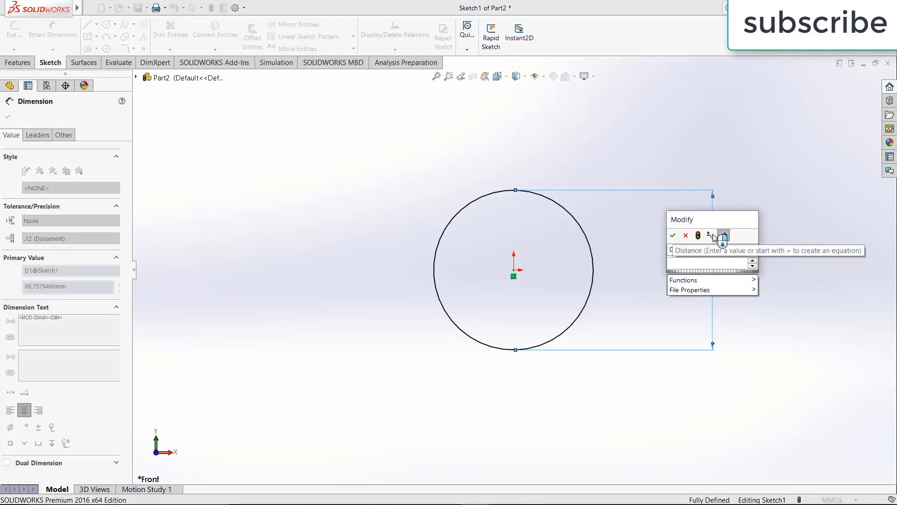
type("40")
key("Return")
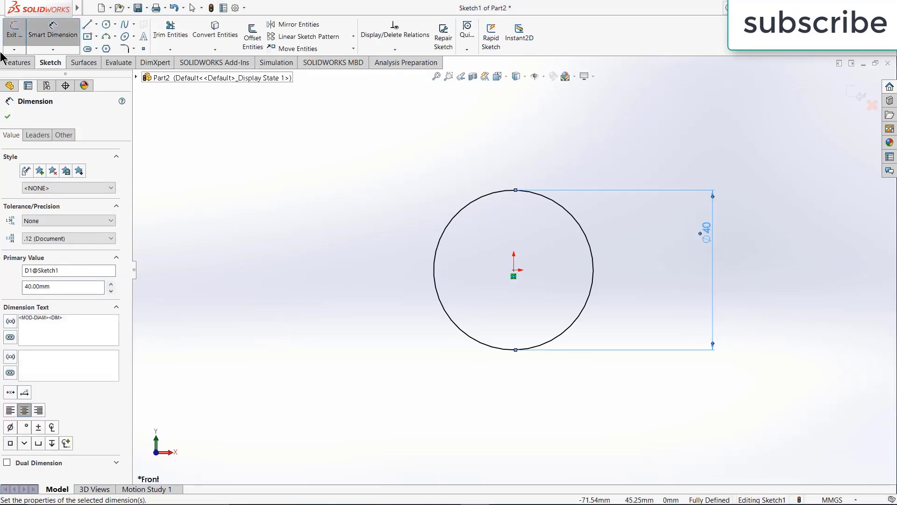
Step: Extrude the circle as a boss with the Mid Plane end condition and a total depth of 456 mm
left_click(15, 65)
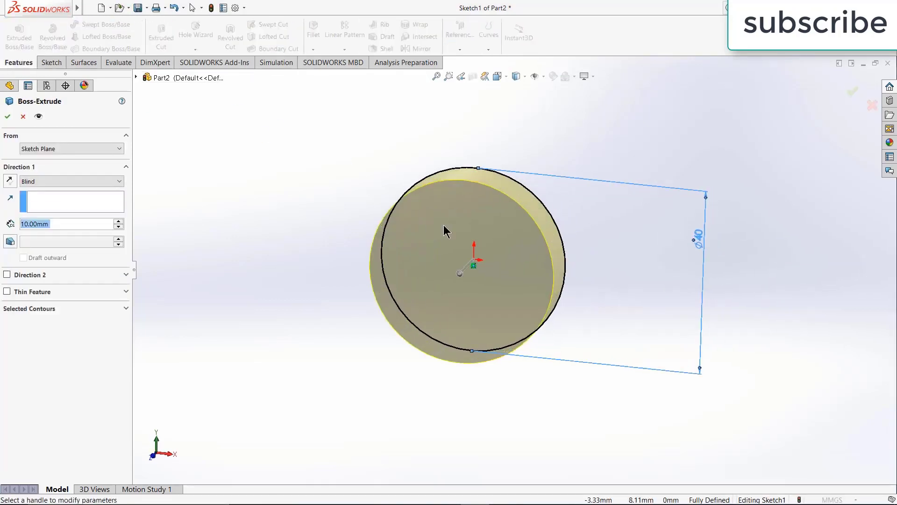
left_click(84, 182)
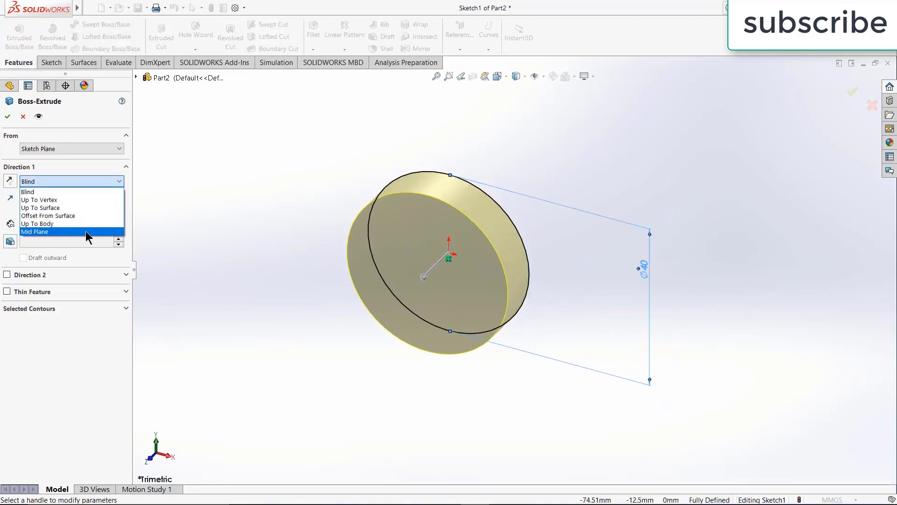
left_click(80, 232)
left_click_drag(466, 274, 276, 449)
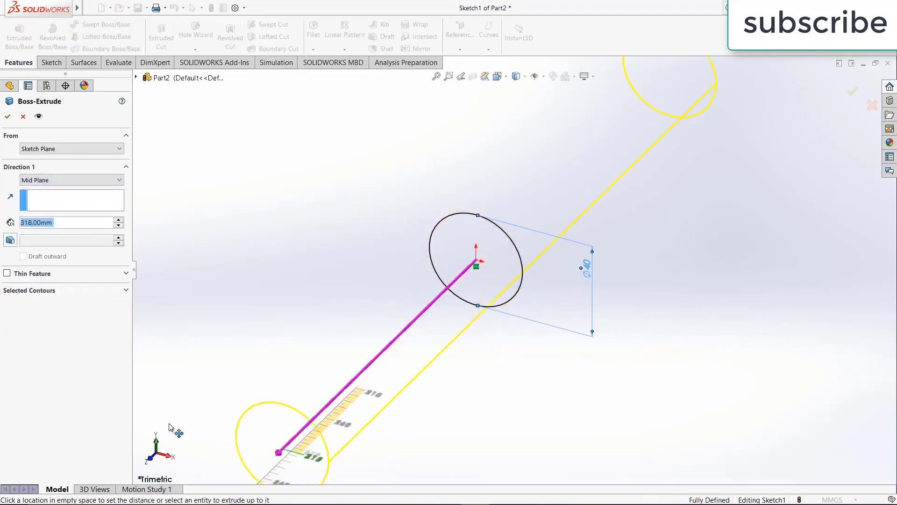
scroll(497, 340, "up", 3)
middle_click_drag(497, 340, 410, 310)
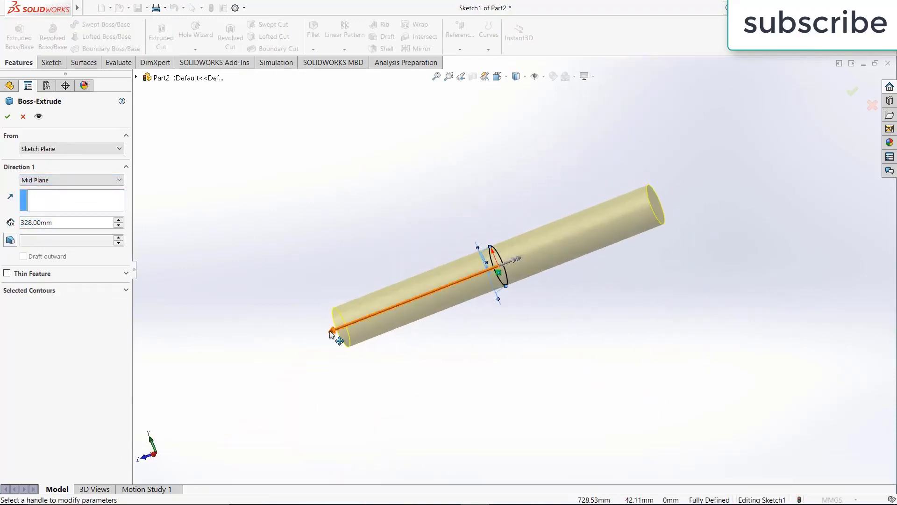
left_click_drag(334, 332, 283, 351)
left_click(7, 116)
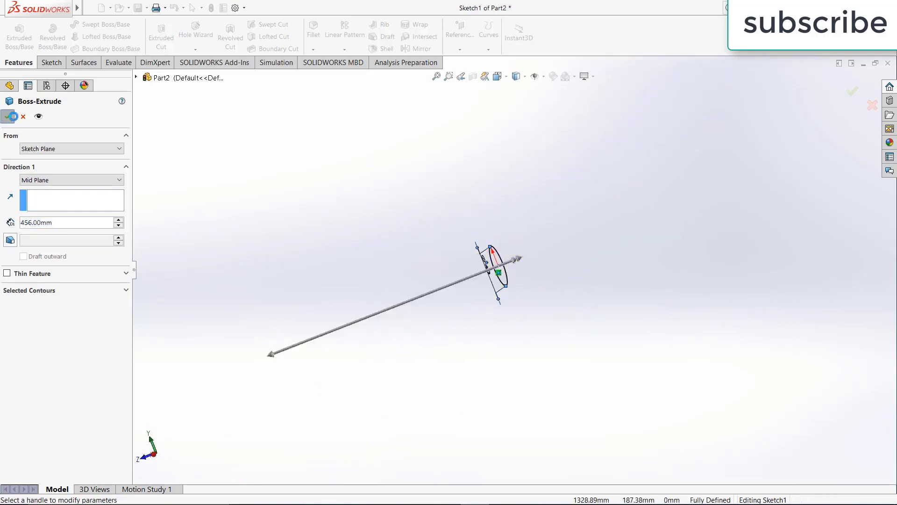
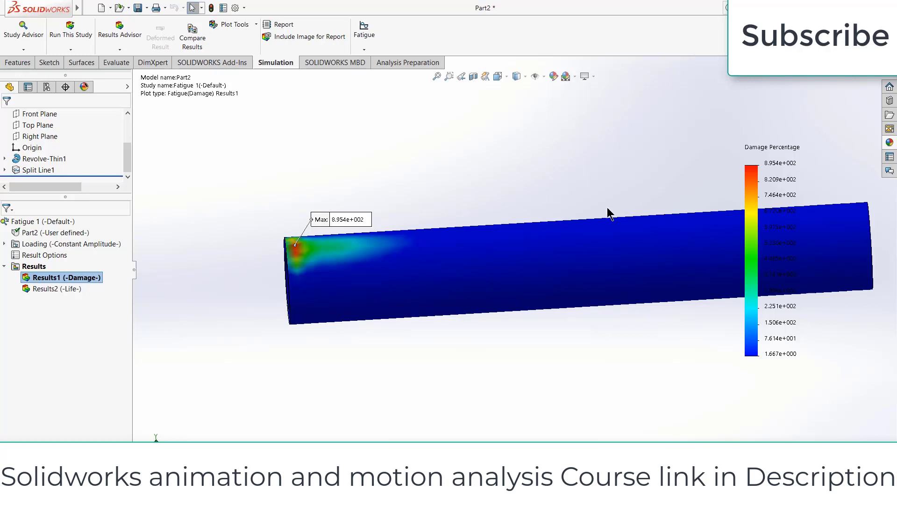
Step: Examine the fatigue damage plot on the tube, and open the constant-amplitude event's definition to check its cycles and loading type
middle_click_drag(748, 170, 570, 233)
scroll(570, 234, "down", 1)
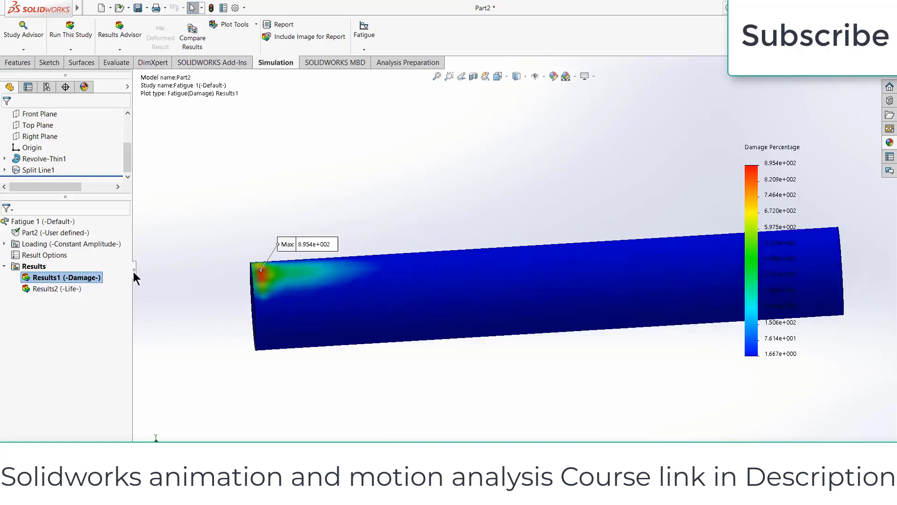
left_click(4, 244)
right_click(29, 256)
left_click(58, 281)
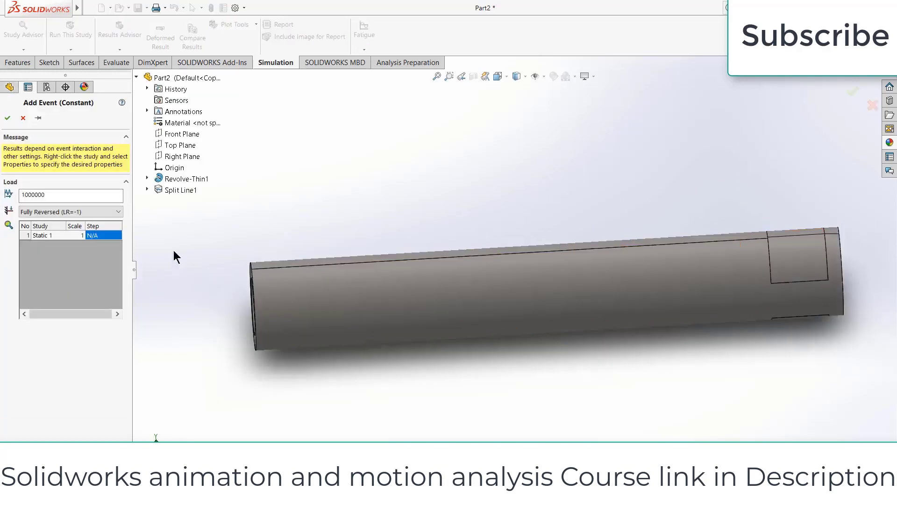
left_click_drag(54, 195, 3, 198)
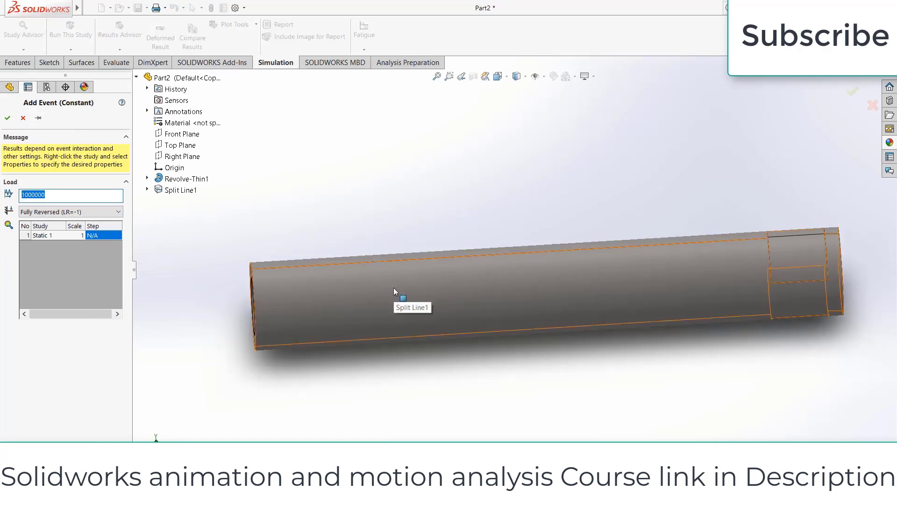
left_click(13, 120)
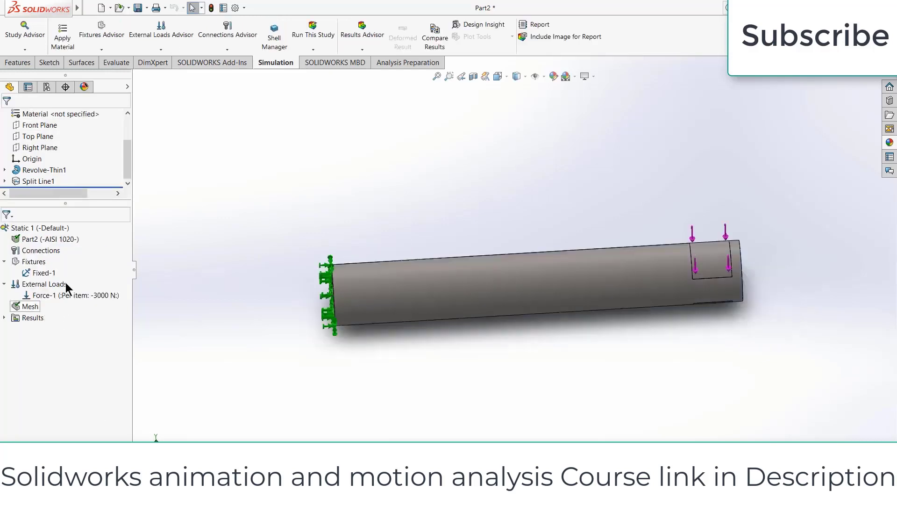
Step: Check the force and fixed end in the Static 1 study, and show its Stress1 plot to inspect the tube
left_click(71, 295)
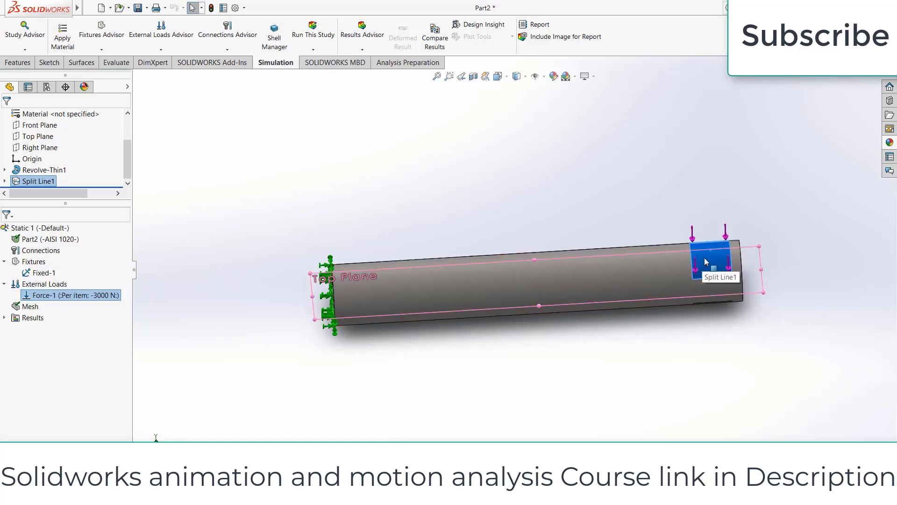
middle_click_drag(331, 301, 381, 240)
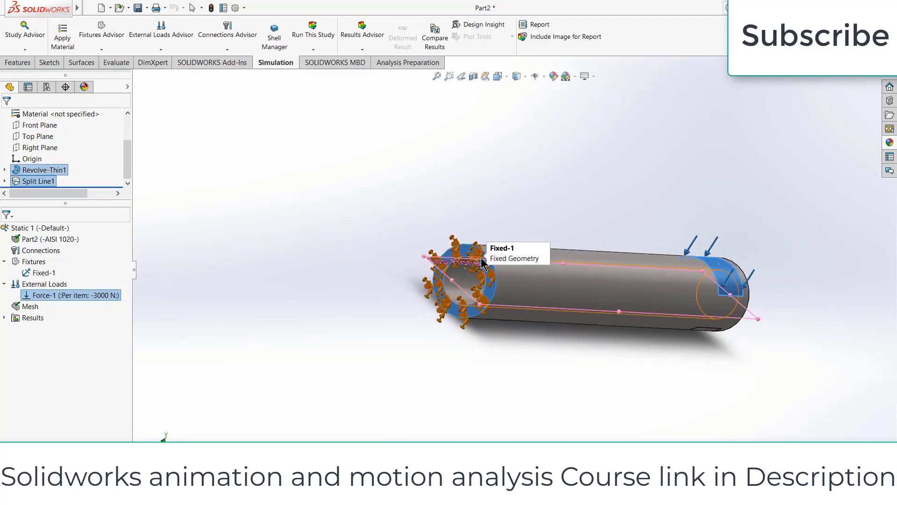
left_click(5, 318)
right_click(29, 329)
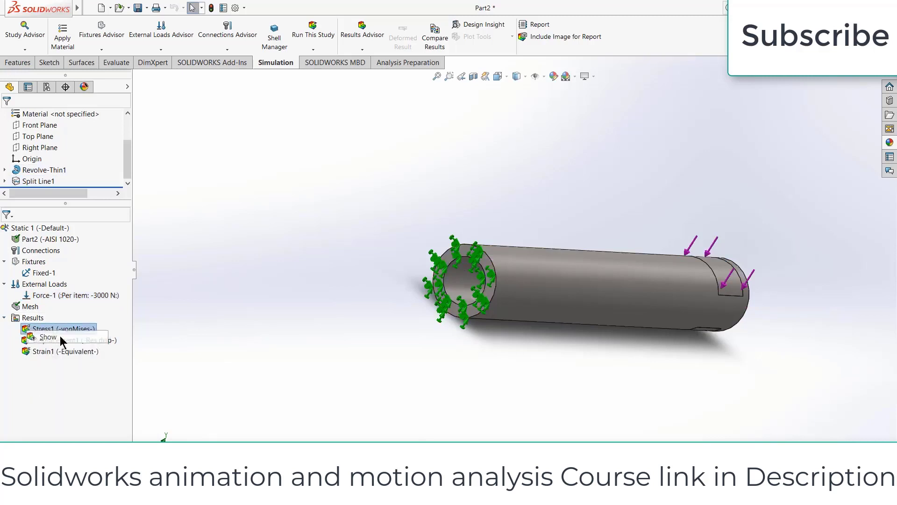
left_click(47, 337)
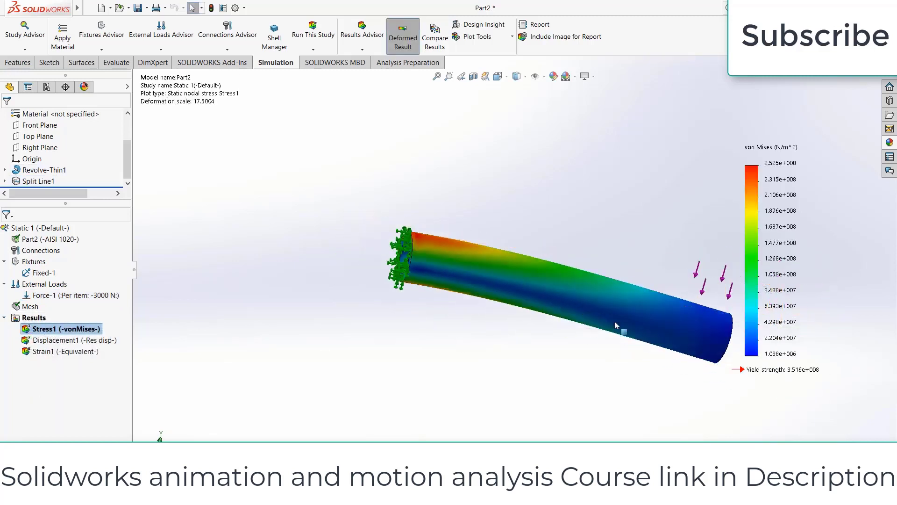
scroll(615, 320, "up", 1)
scroll(638, 303, "down", 3)
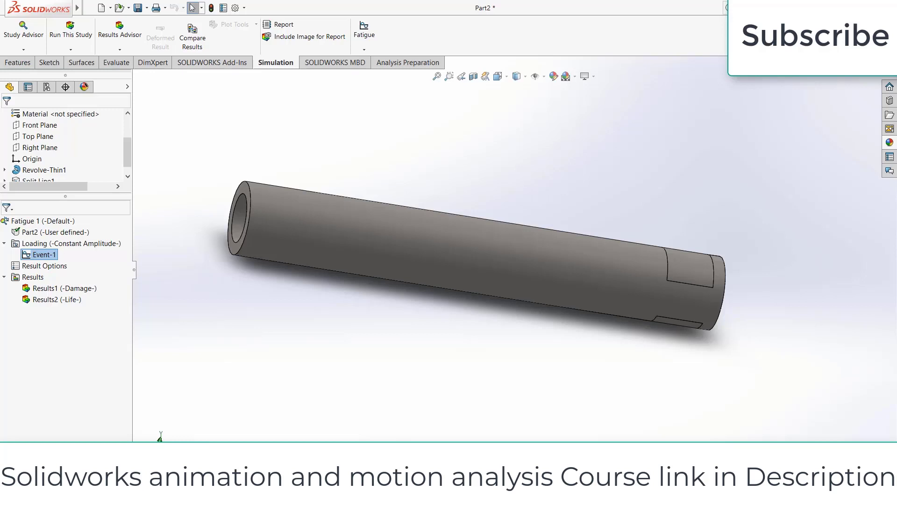
Step: Create a new part document and start a sketch on the Front Plane
middle_click_drag(489, 316, 441, 295)
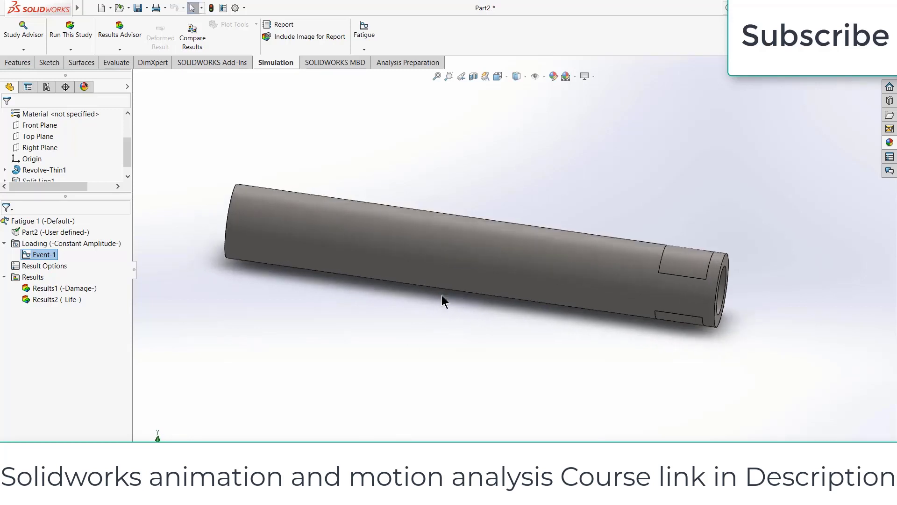
left_click(327, 158)
left_click(101, 11)
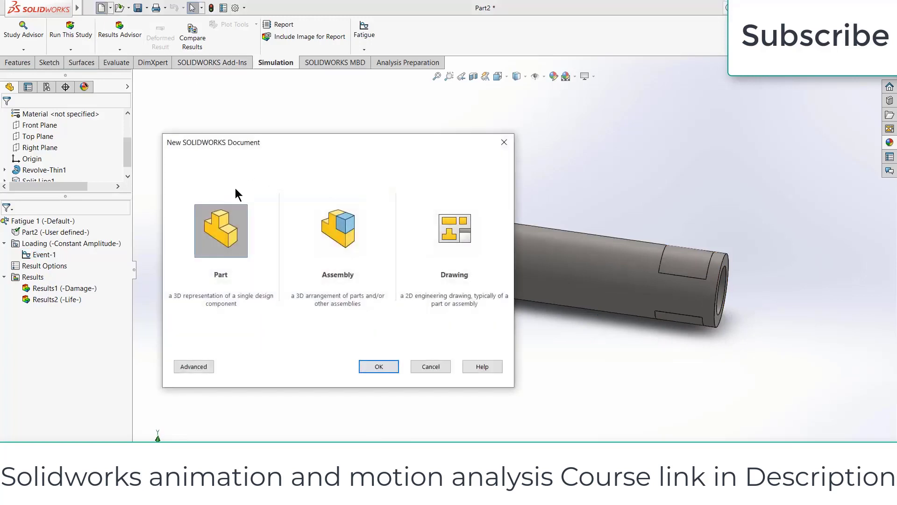
left_click(390, 373)
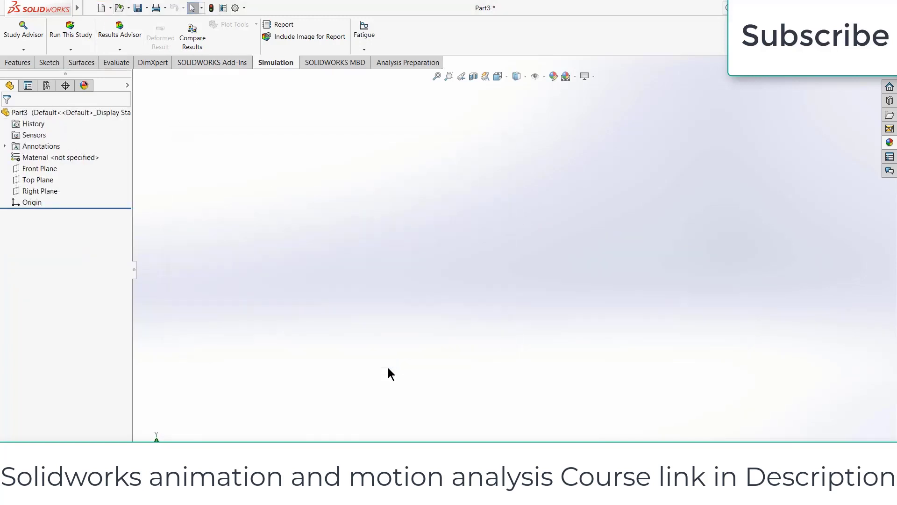
left_click(44, 166)
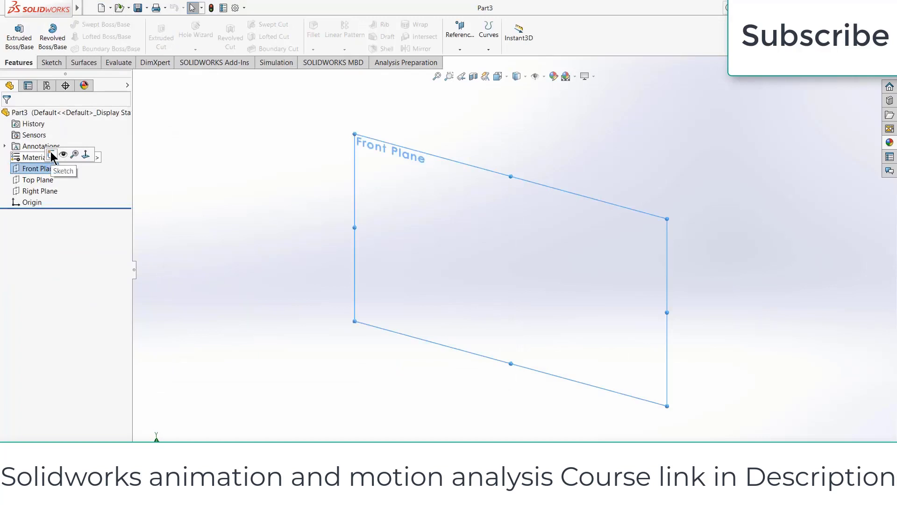
left_click(52, 154)
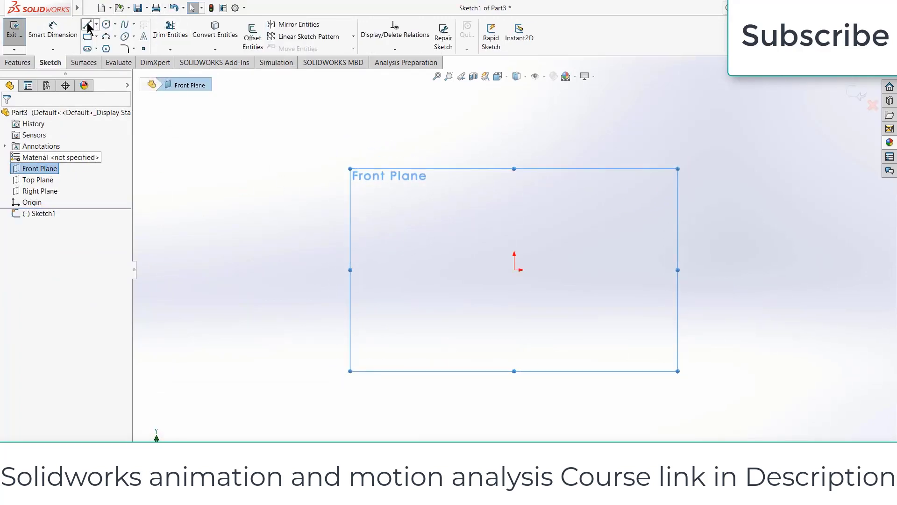
Step: Sketch a horizontal line about 191 mm long above the origin, and a shorter horizontal centerline starting at the origin
left_click(88, 24)
left_click_drag(515, 228, 866, 228)
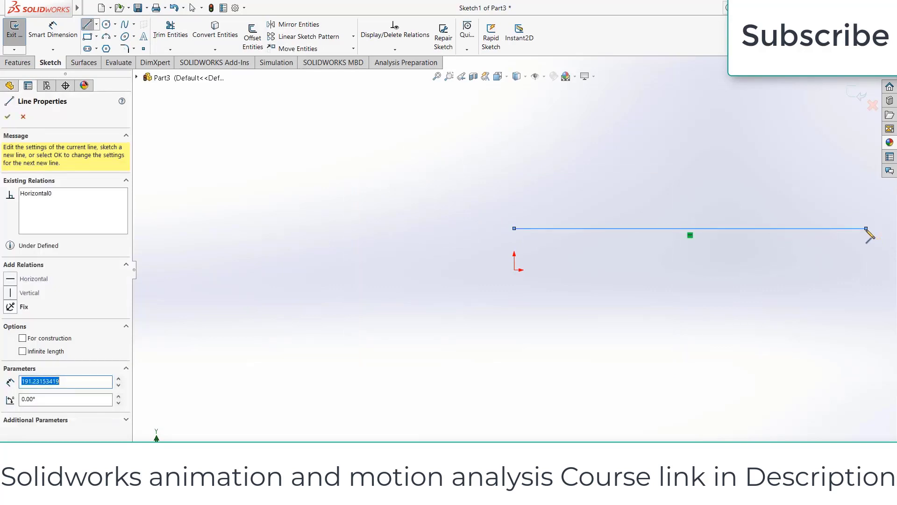
key("Escape")
left_click(96, 25)
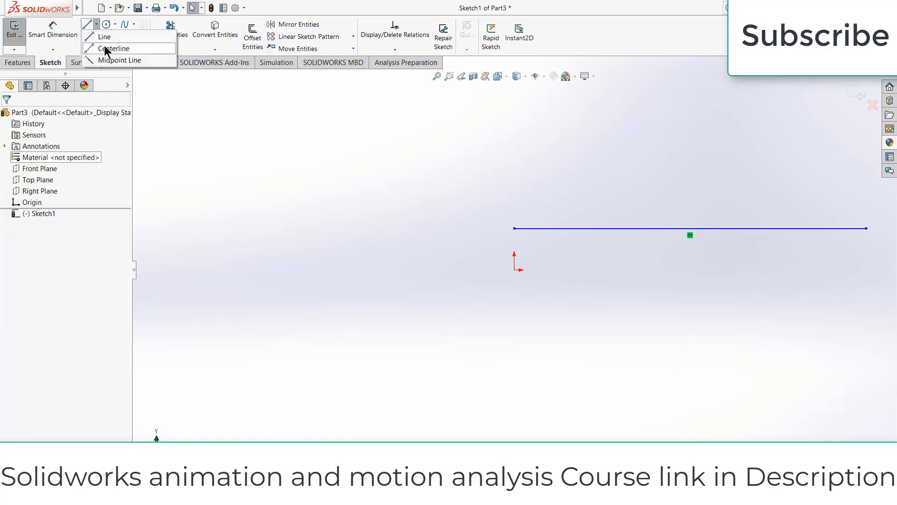
left_click(106, 50)
left_click_drag(515, 270, 821, 270)
key("Escape")
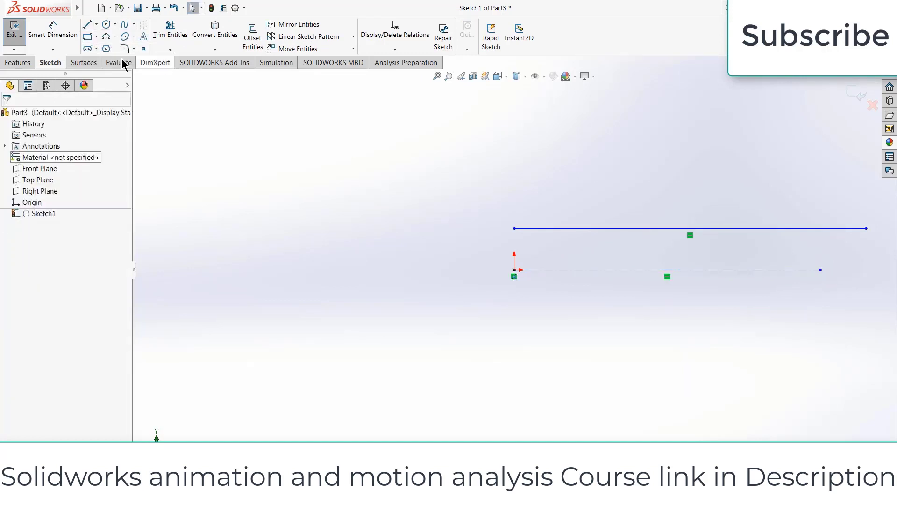
Step: Dimension the distance between the solid line and the centerline to 10 mm
left_click(49, 27)
left_click(686, 229)
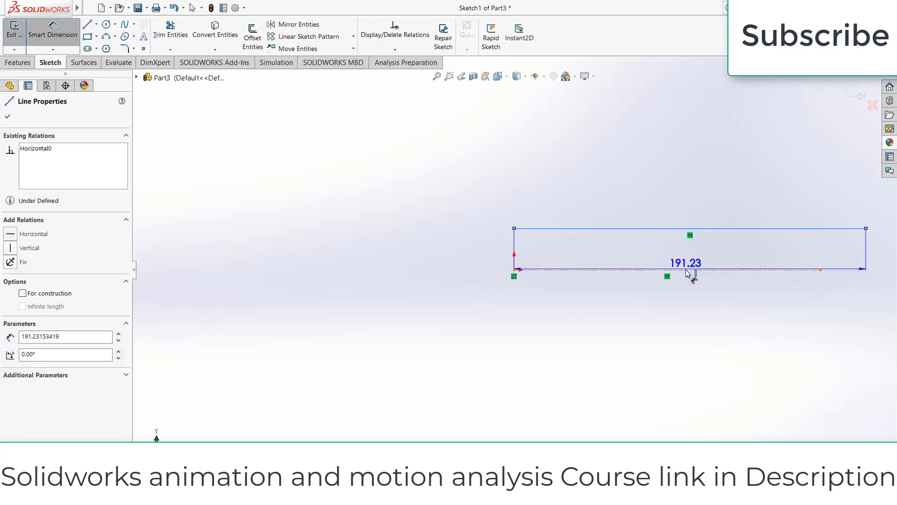
left_click(688, 270)
left_click(491, 246)
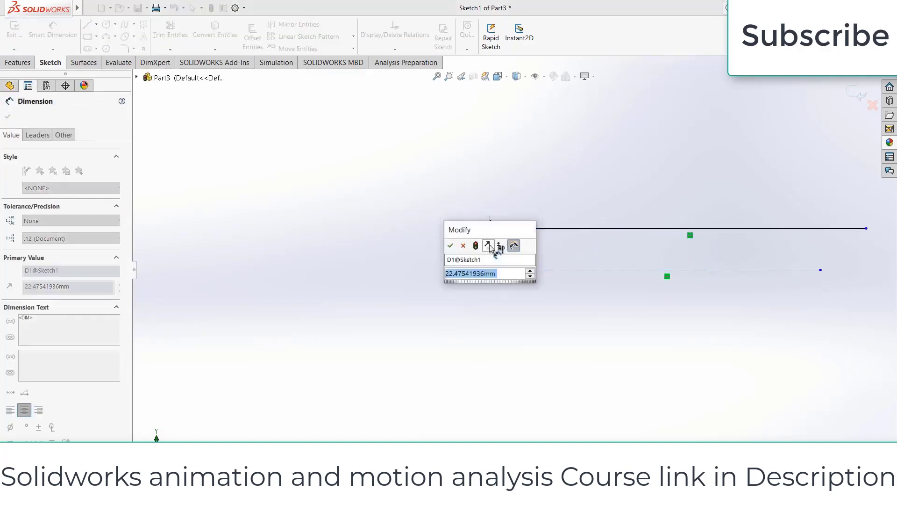
type("10")
key("Return")
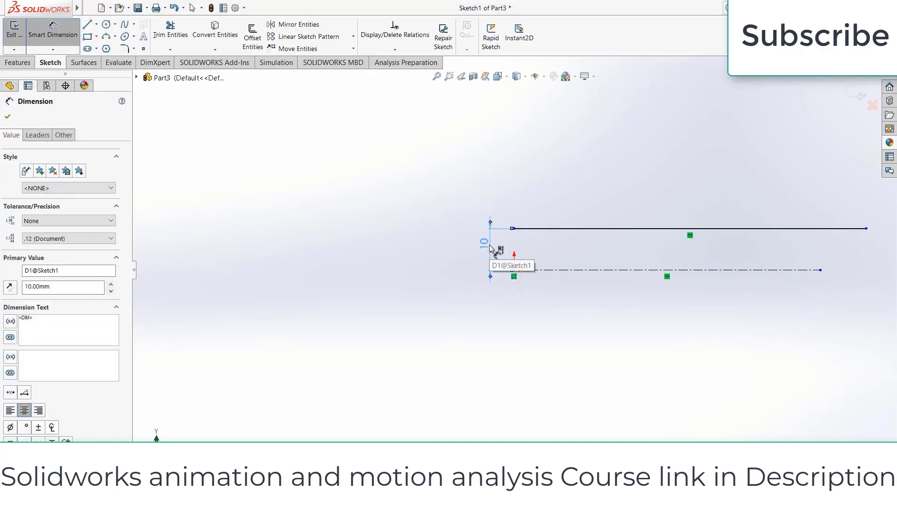
left_click(575, 228)
left_click(574, 269)
left_click(570, 198)
left_click(499, 218)
left_click(590, 269)
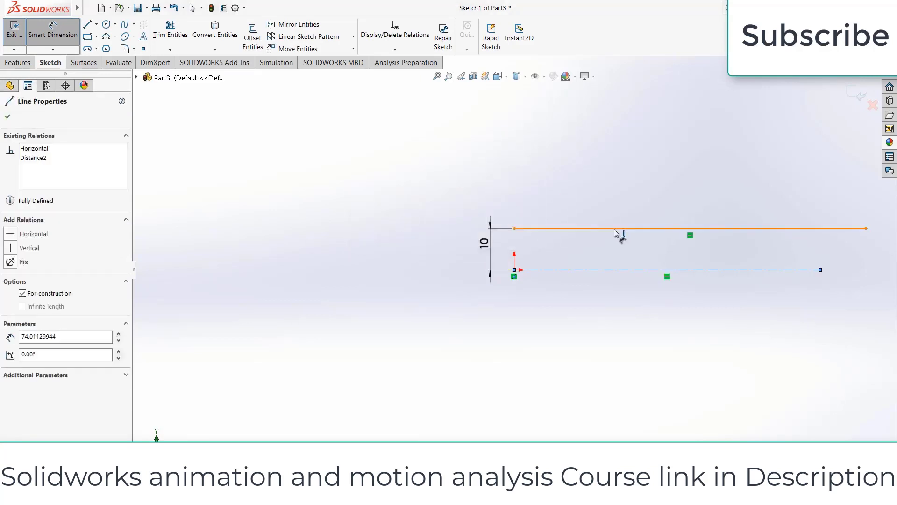
Step: Dimension the solid line's length to 200 mm
left_click(615, 228)
key("Escape")
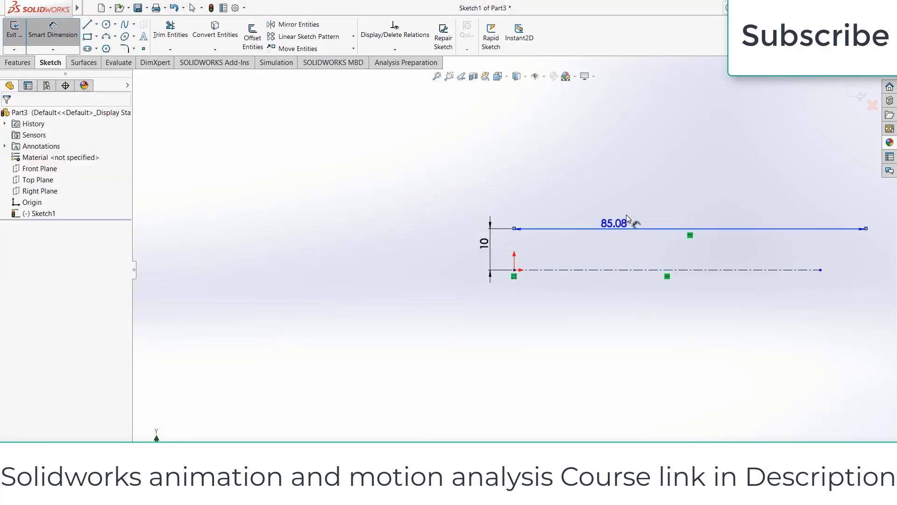
left_click(640, 164)
type("200")
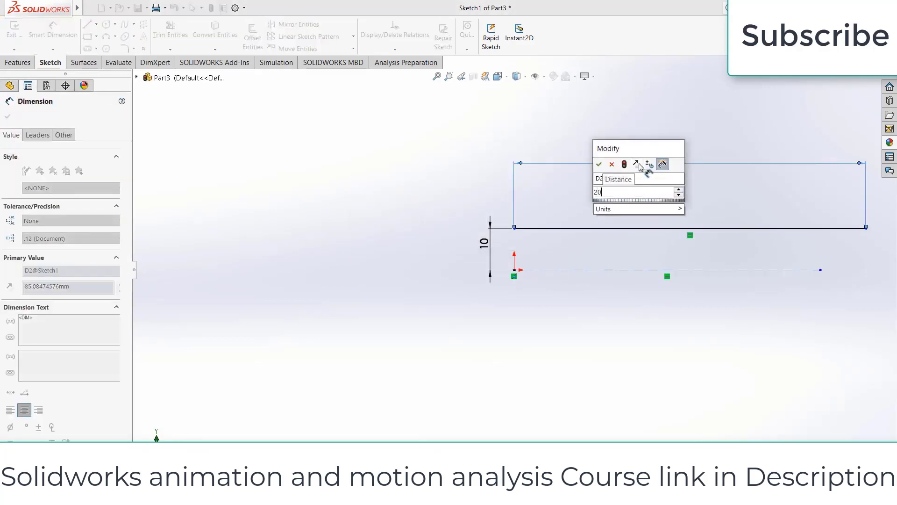
key("Return")
Step: Revolve the open line 360° about the centerline as a thin feature, with a 5 mm wall thickness added outward
scroll(538, 133, "up", 6)
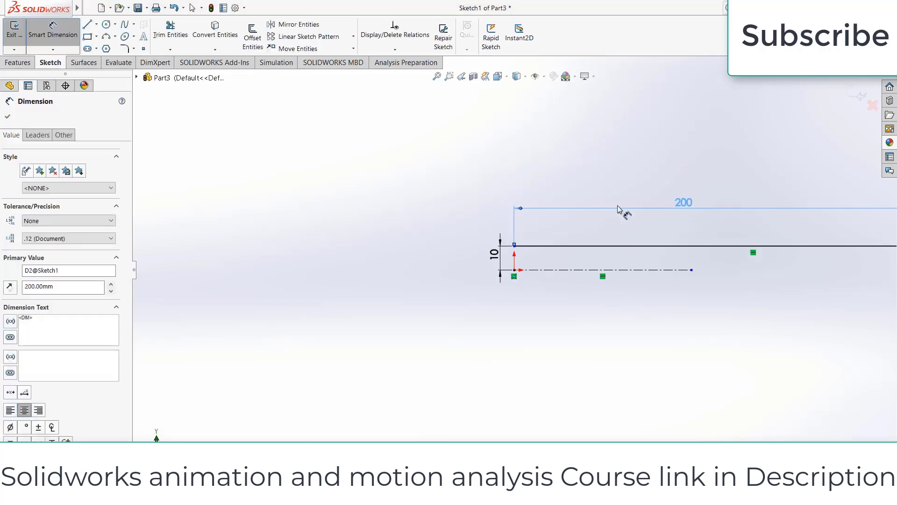
scroll(634, 229, "down", 2)
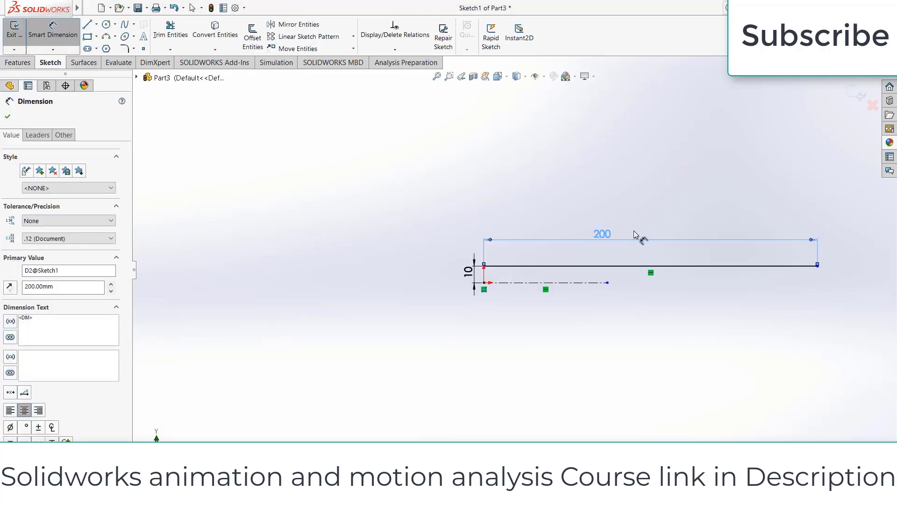
left_click(17, 62)
left_click(67, 40)
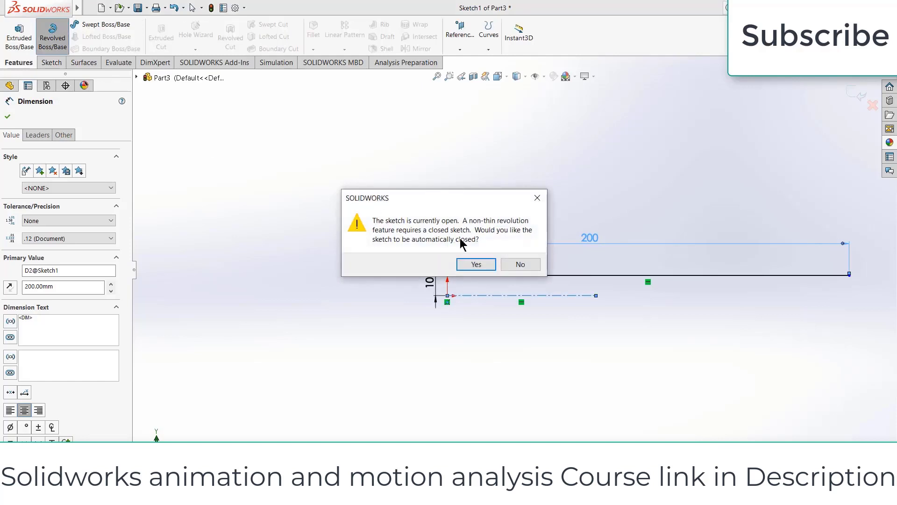
left_click(519, 263)
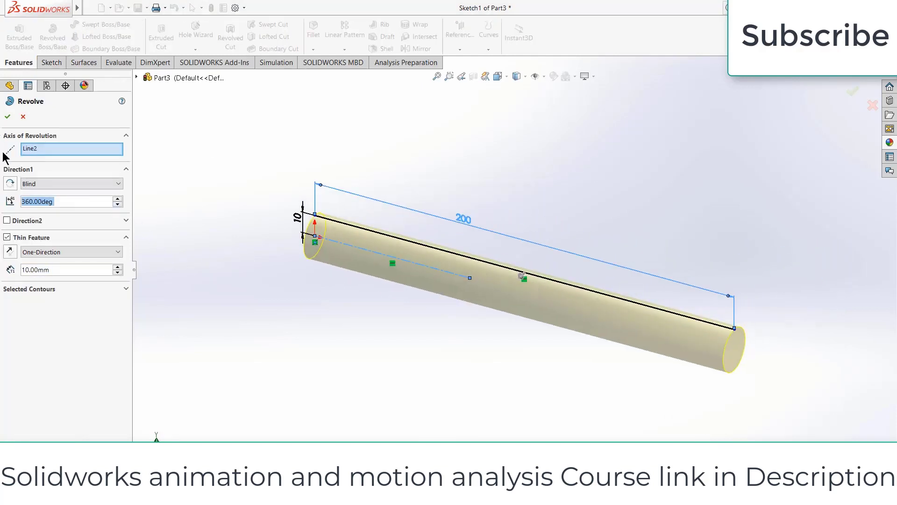
left_click(12, 252)
left_click(49, 270)
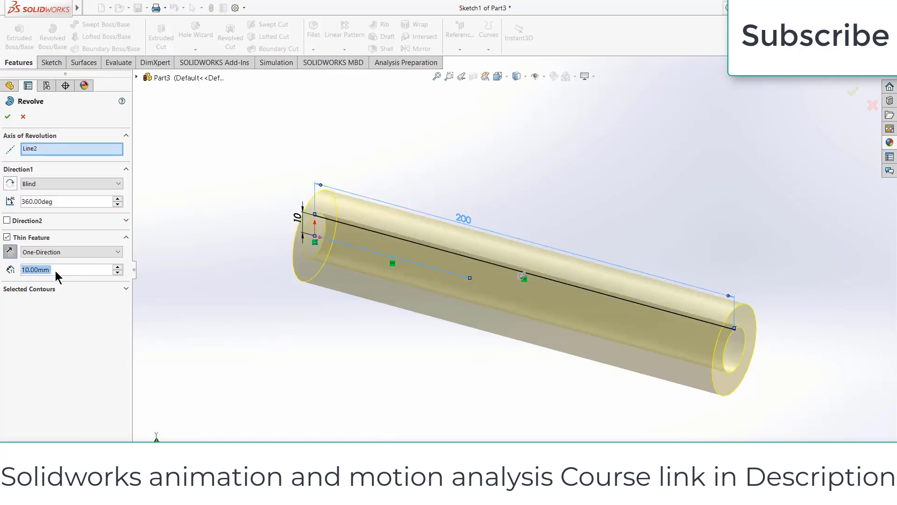
type("5")
key("Return")
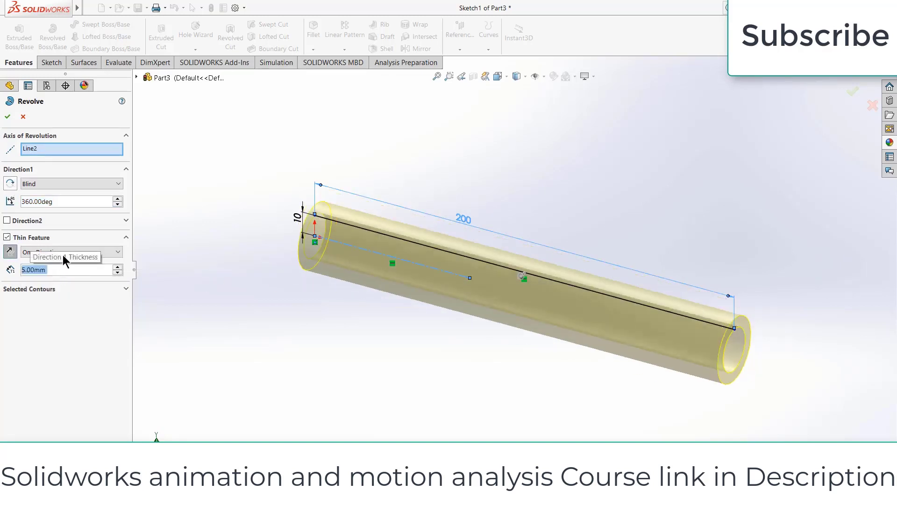
left_click(8, 117)
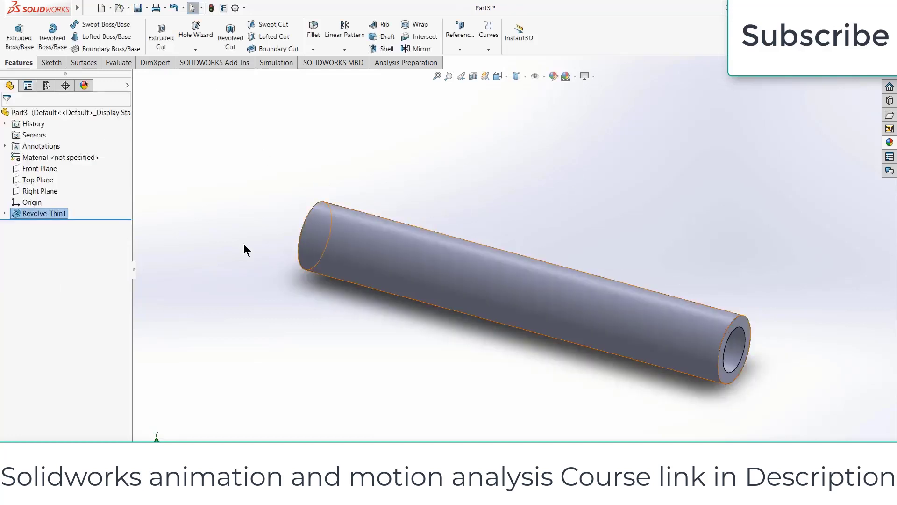
Step: Sketch a corner rectangle about 17 by 26 mm on the Top Plane, over the tube's end farthest from the origin
left_click(37, 180)
left_click(70, 161)
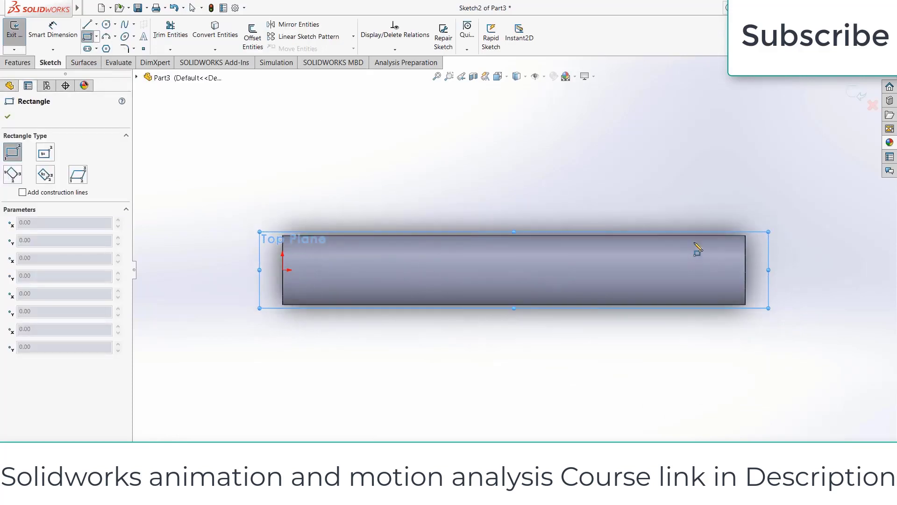
left_click_drag(699, 242, 739, 302)
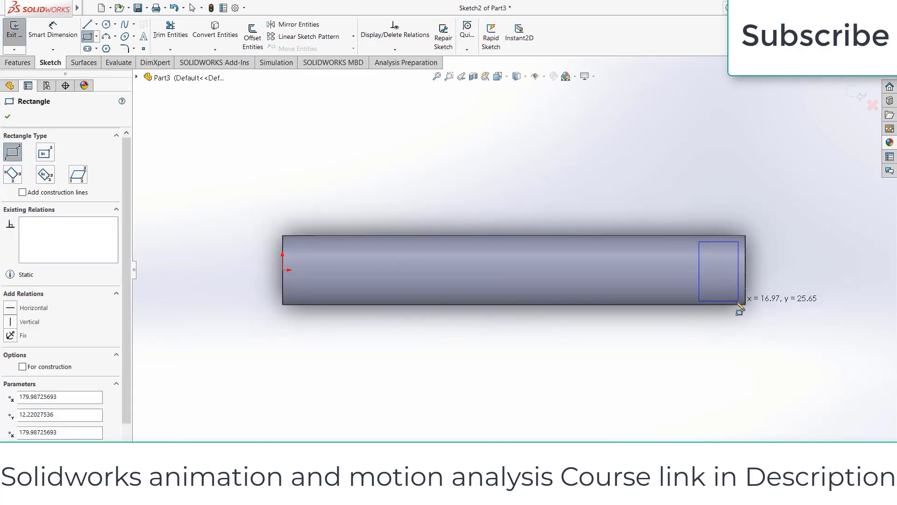
Step: Split the tube's outer cylindrical face with a projection Split Line from the rectangle, and check the split faces on both sides
left_click(17, 62)
left_click(491, 32)
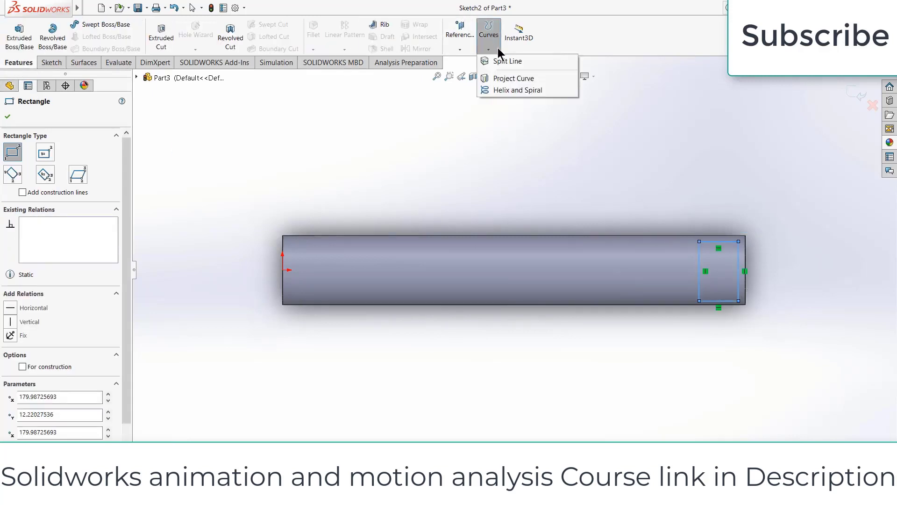
left_click(494, 61)
left_click(486, 261)
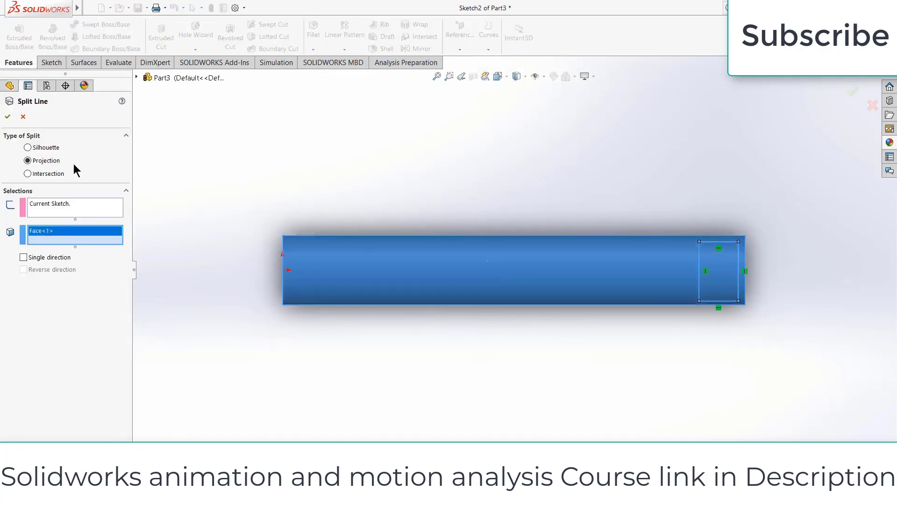
left_click(8, 117)
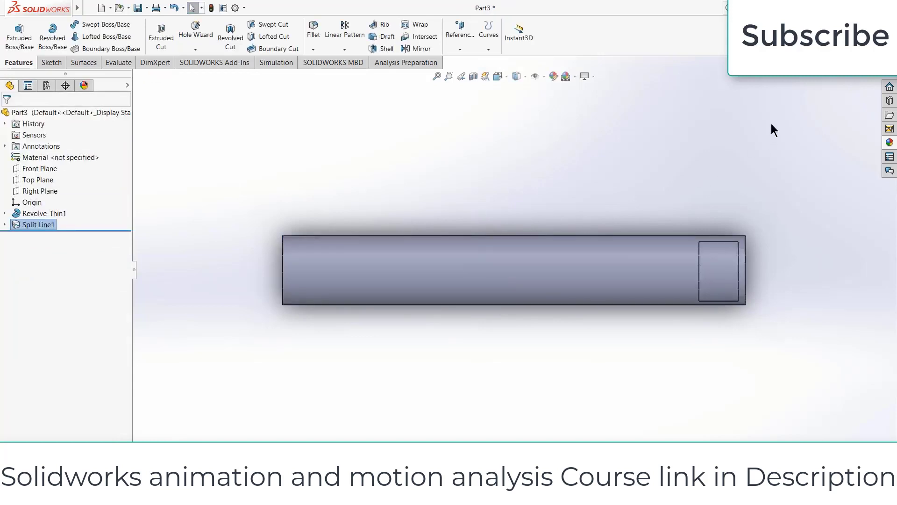
middle_click_drag(540, 217, 659, 256)
left_click(654, 245)
scroll(663, 260, "down", 3)
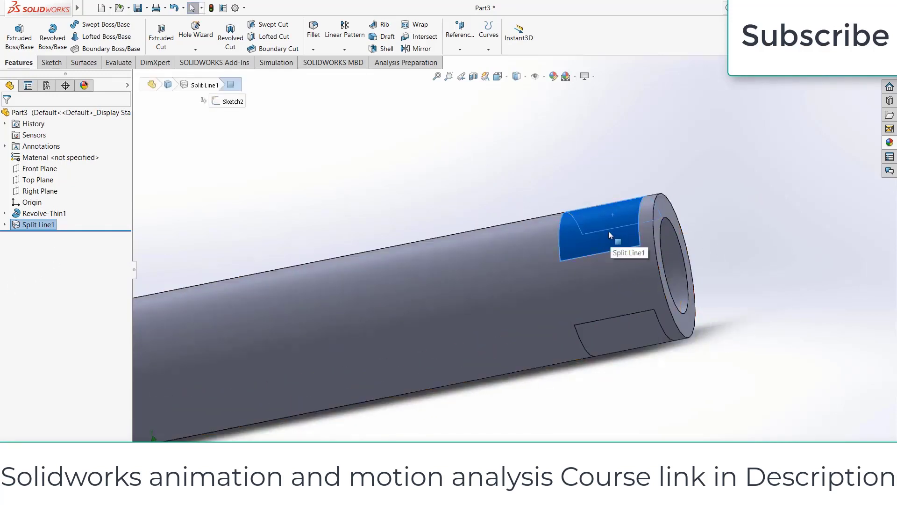
left_click(624, 333)
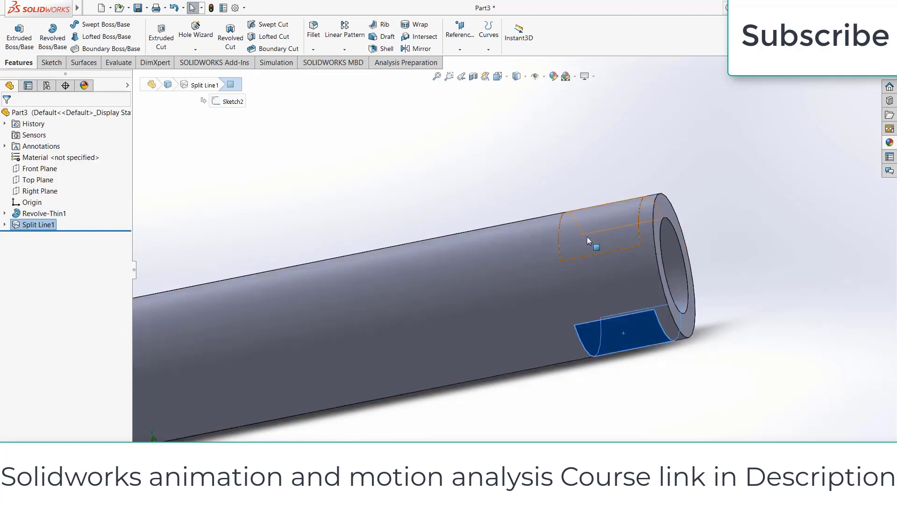
scroll(660, 258, "up", 5)
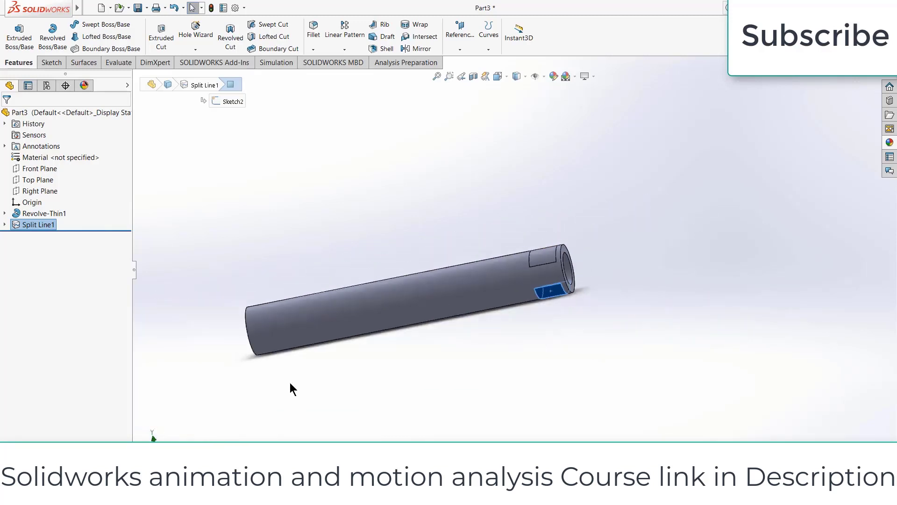
Step: Create a new Static simulation study named Static 1
left_click(267, 65)
left_click(24, 42)
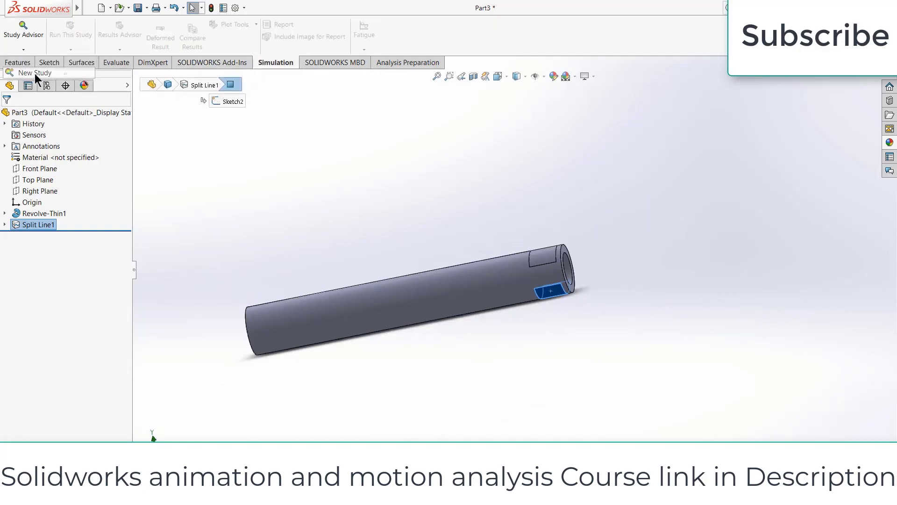
left_click(35, 74)
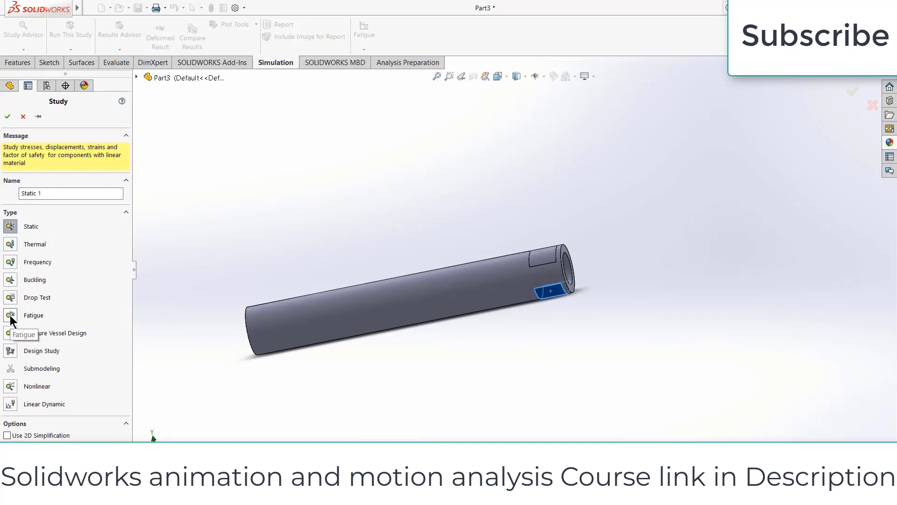
left_click(7, 117)
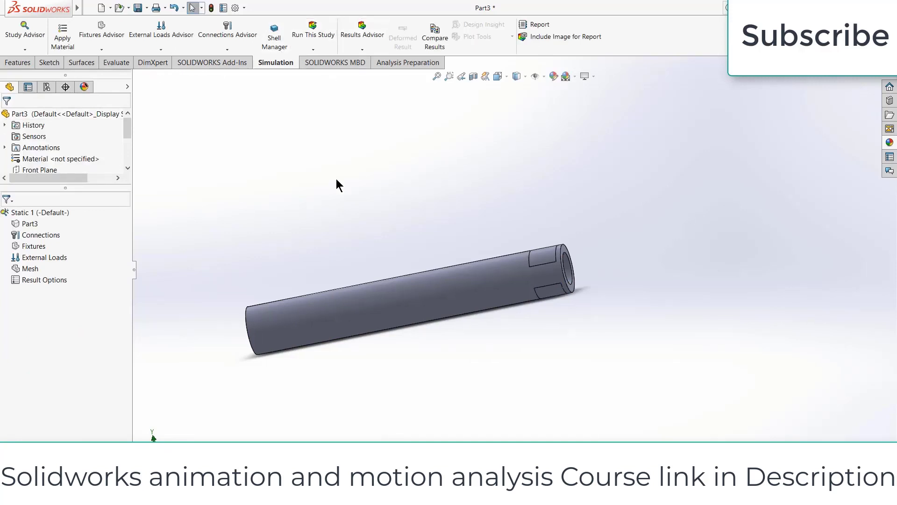
Step: Assign the AISI 1035 Steel (SS) material to the part in the static study
middle_click_drag(293, 201, 355, 198)
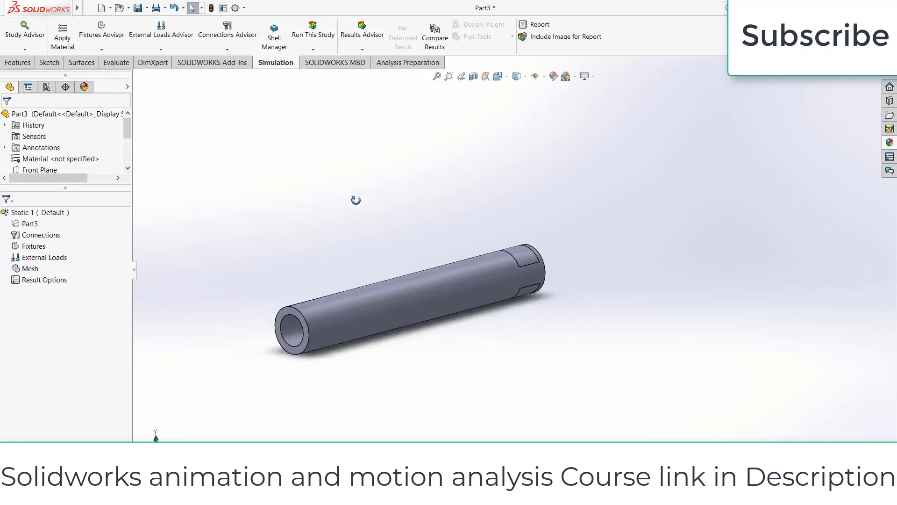
right_click(26, 223)
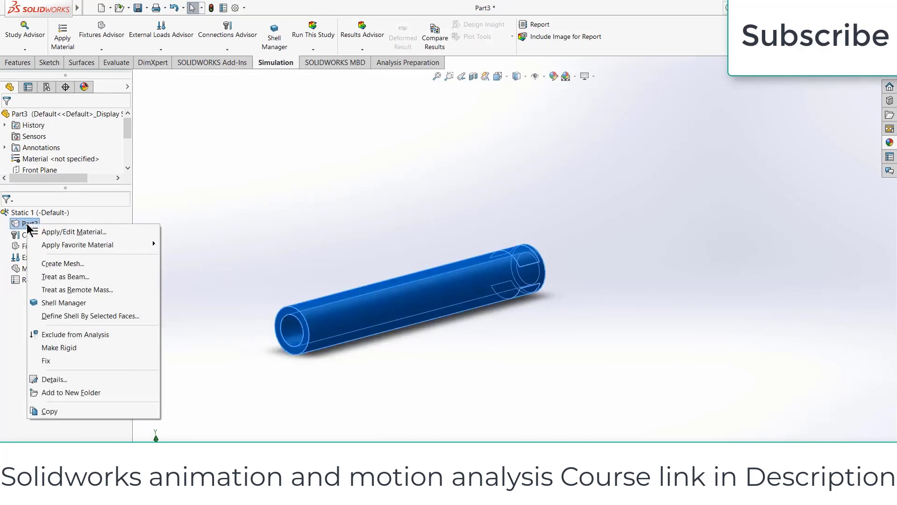
left_click(50, 233)
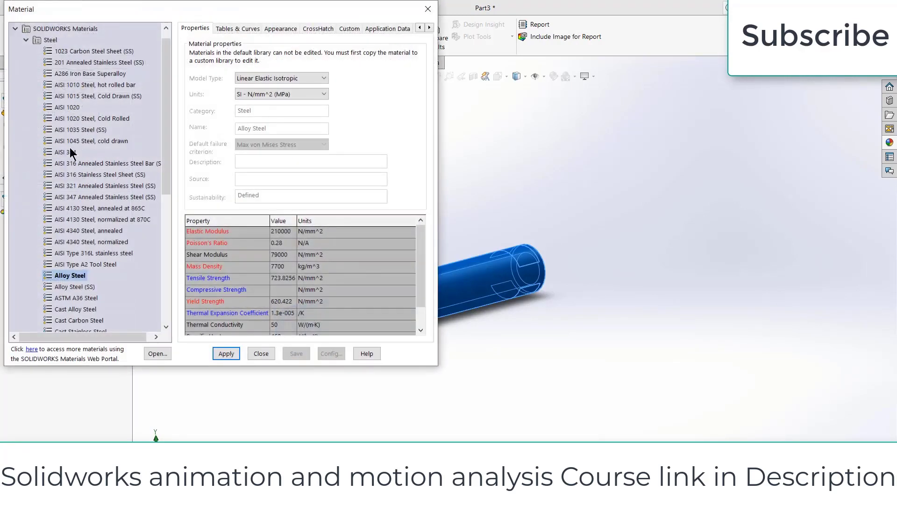
left_click(87, 130)
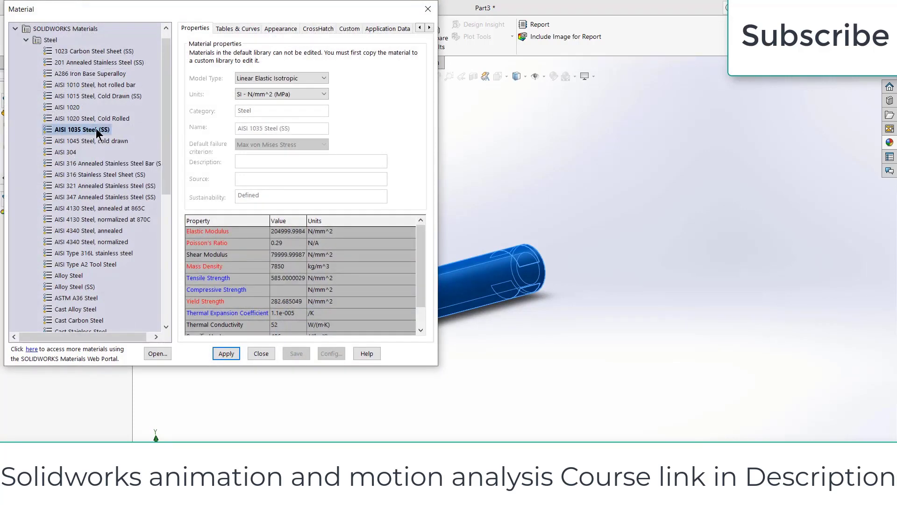
left_click(221, 353)
left_click(259, 353)
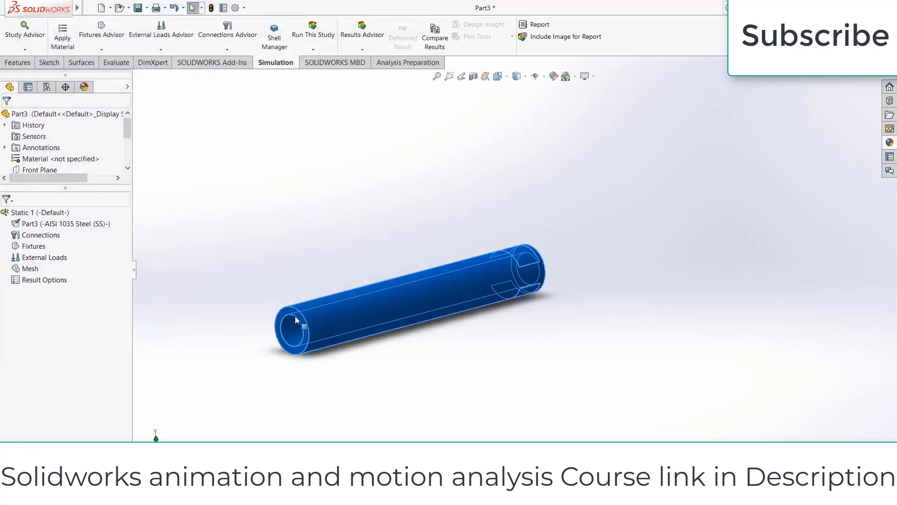
Step: Apply a Fixed Geometry fixture to the ring-shaped end face of the tube opposite the split faces
left_click(102, 48)
left_click(121, 75)
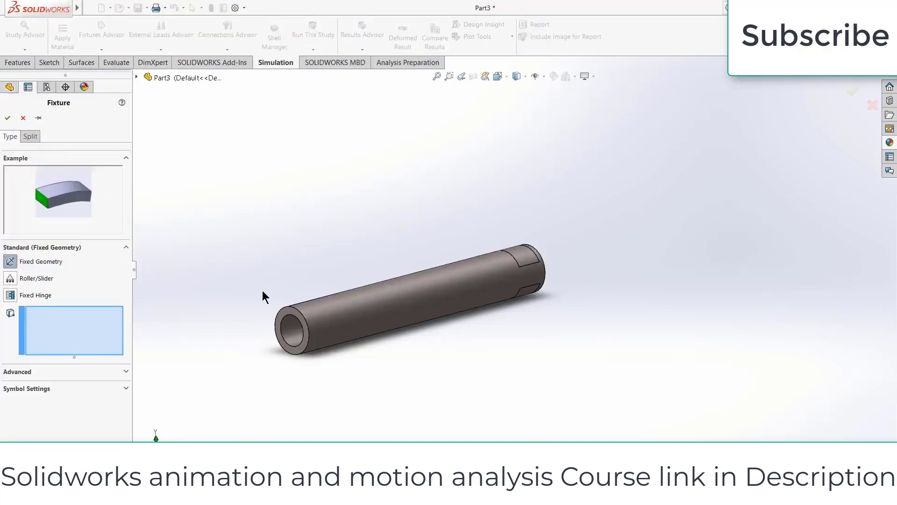
scroll(263, 290, "down", 3)
left_click(347, 326)
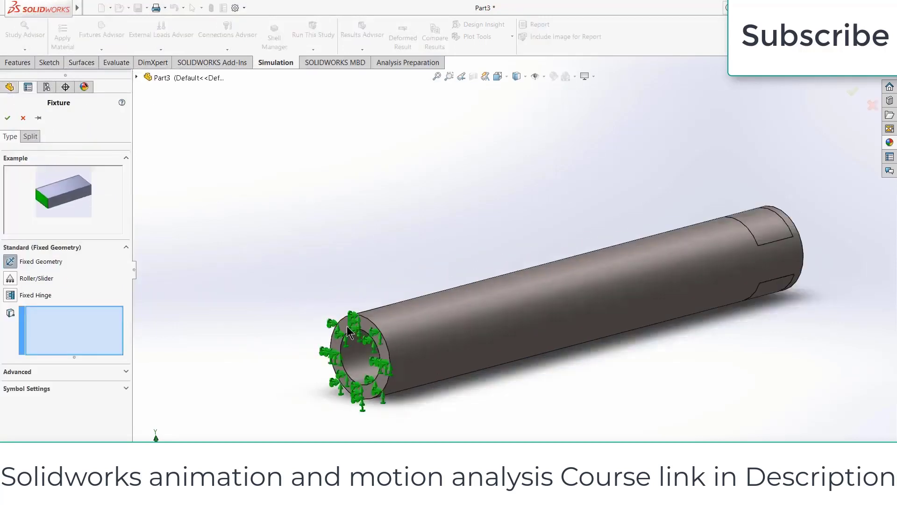
left_click(8, 118)
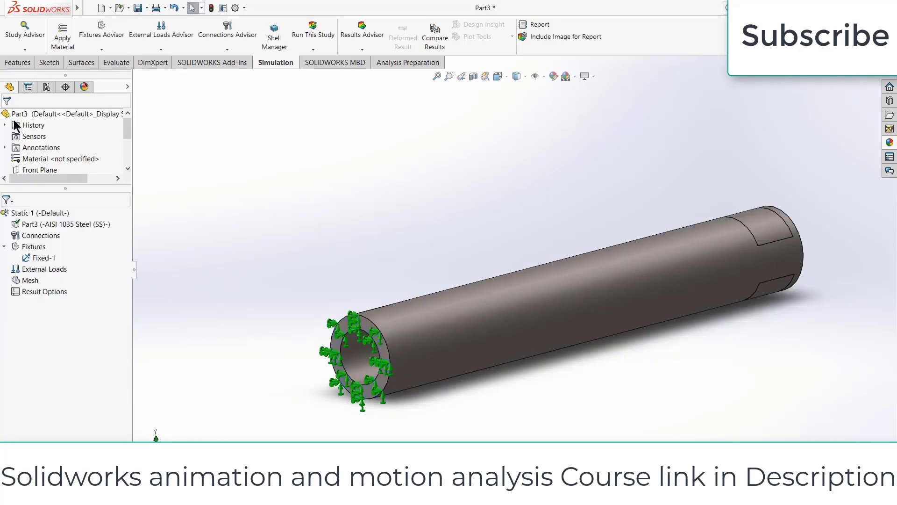
Step: Start a force load on the upper split face, with its direction referenced to the Top Plane
scroll(411, 256, "up", 3)
middle_click_drag(410, 256, 489, 258)
left_click(169, 50)
left_click(171, 71)
scroll(654, 261, "down", 3)
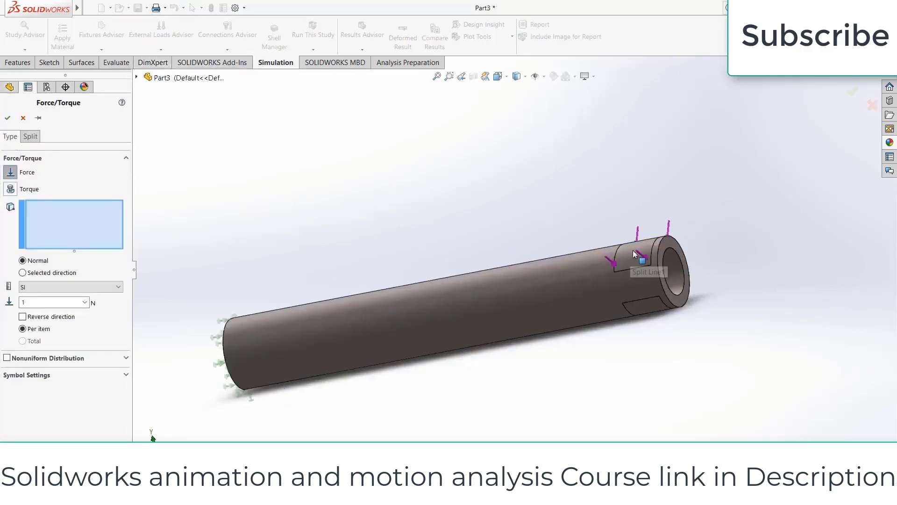
left_click(634, 255)
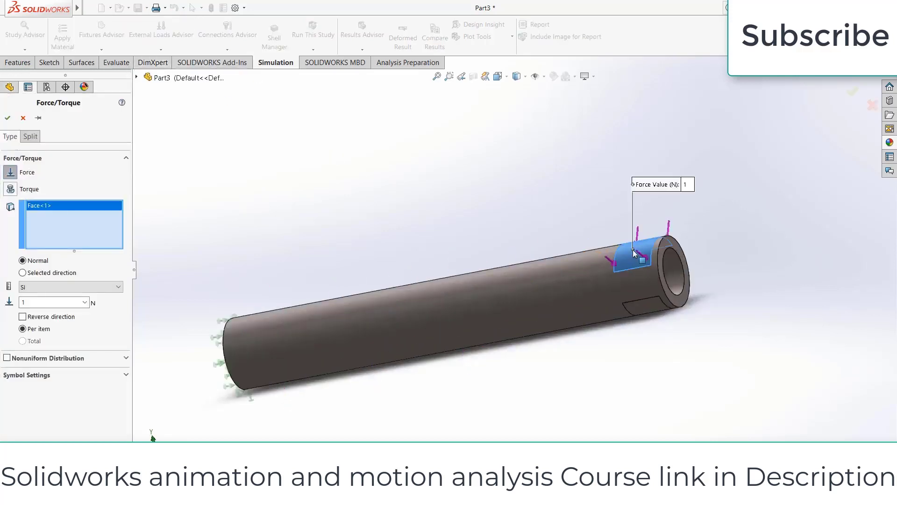
left_click(23, 273)
left_click(136, 77)
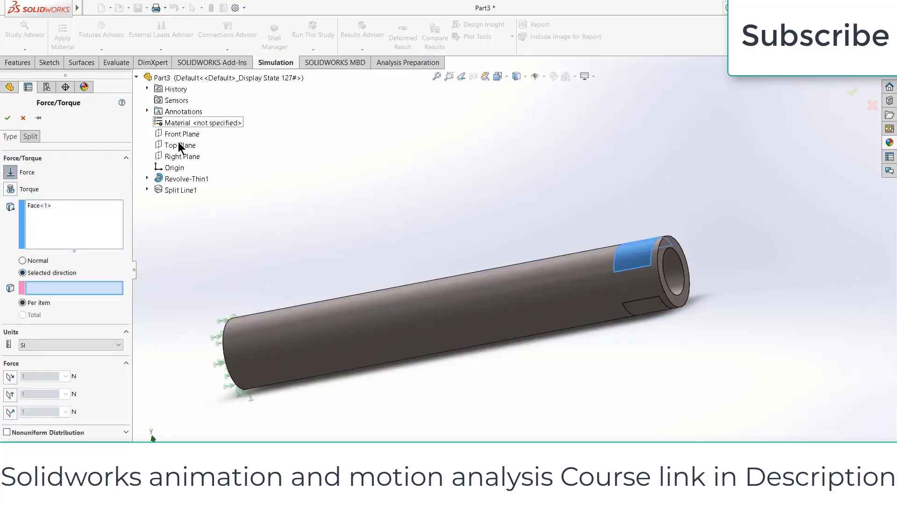
left_click(180, 145)
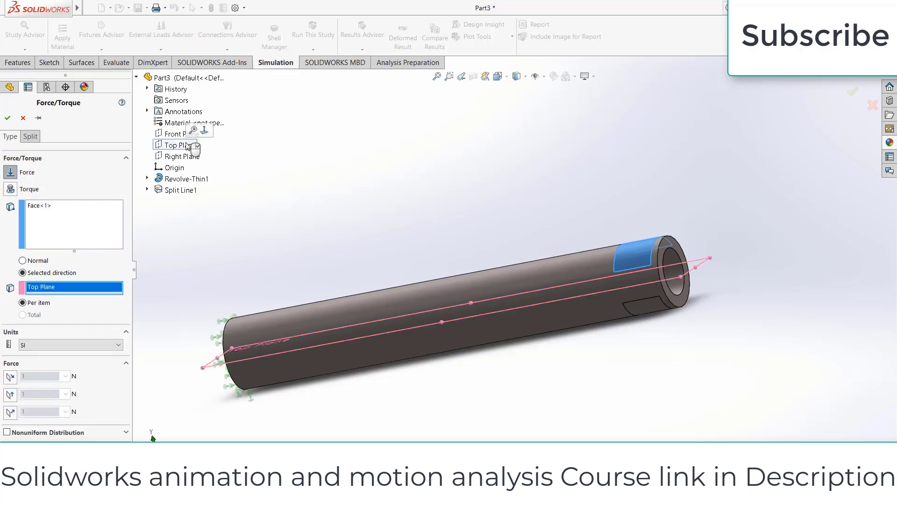
Step: Set the force to 3000 N normal to the plane, reversed to act downward on the face, and apply it
left_click(10, 412)
double_click(28, 412)
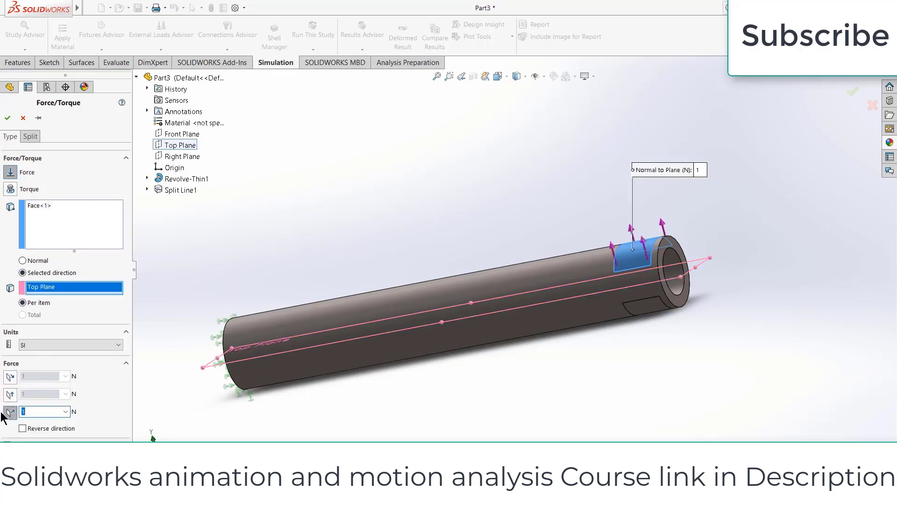
type("3000")
left_click(23, 428)
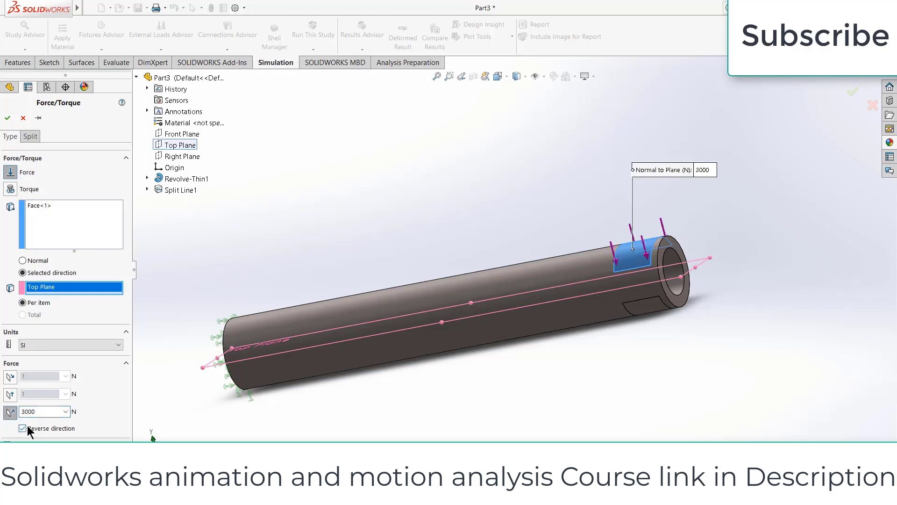
left_click(7, 117)
Step: Check the fixture and force symbols at both ends of the tube, and run the static study
middle_click_drag(436, 255, 475, 248)
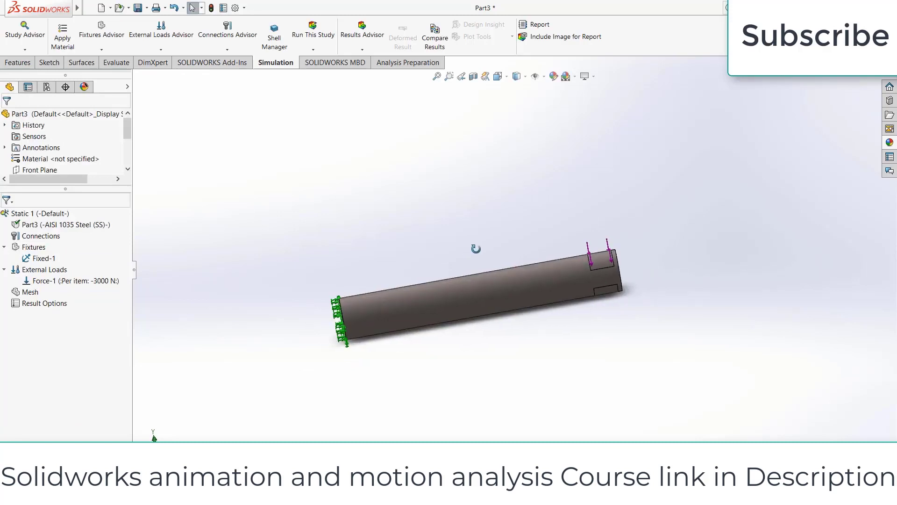
scroll(394, 354, "down", 4)
middle_click_drag(394, 354, 456, 260)
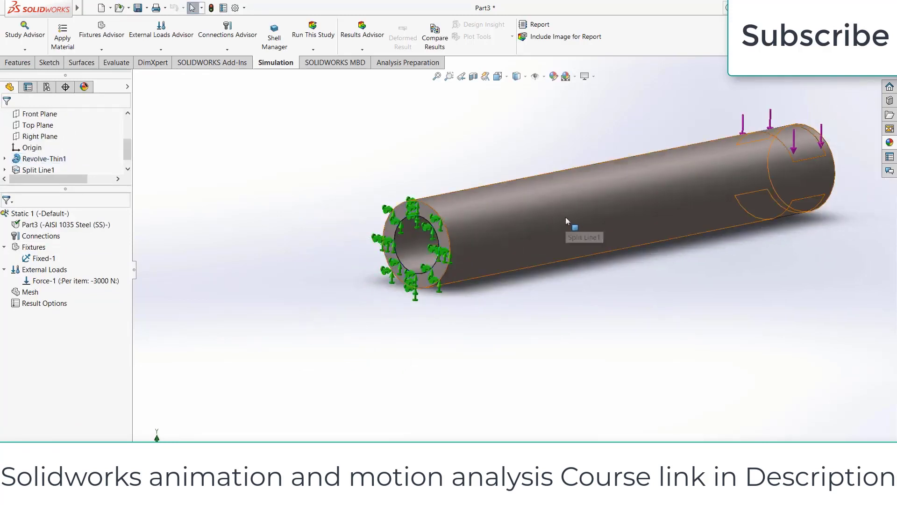
scroll(642, 234, "up", 3)
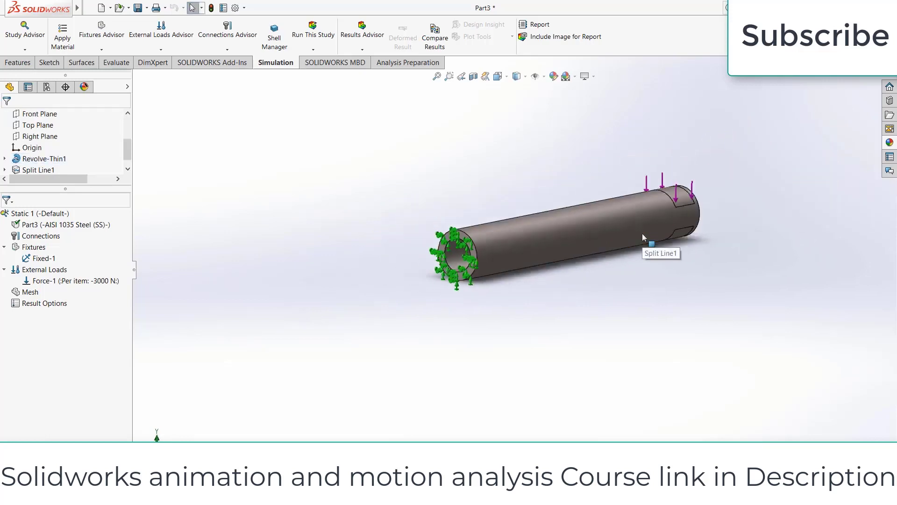
scroll(649, 203, "down", 5)
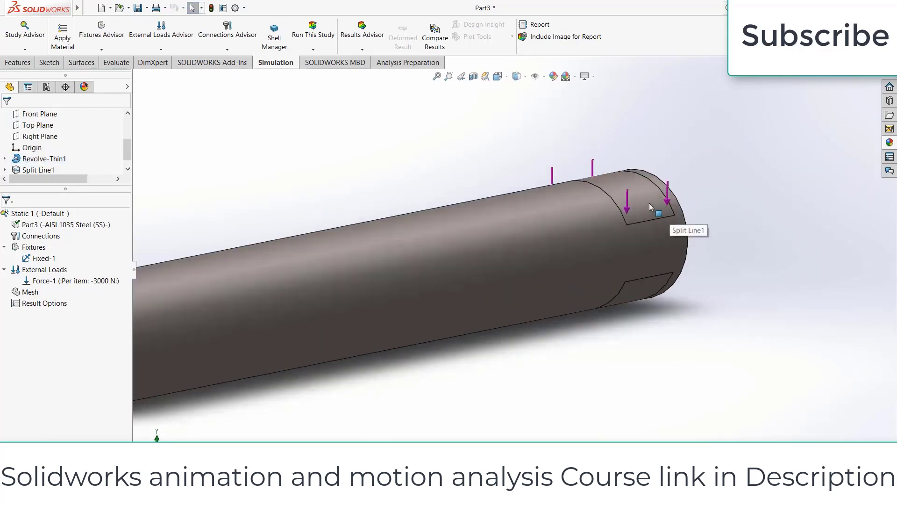
middle_click_drag(650, 203, 597, 202)
scroll(597, 202, "up", 5)
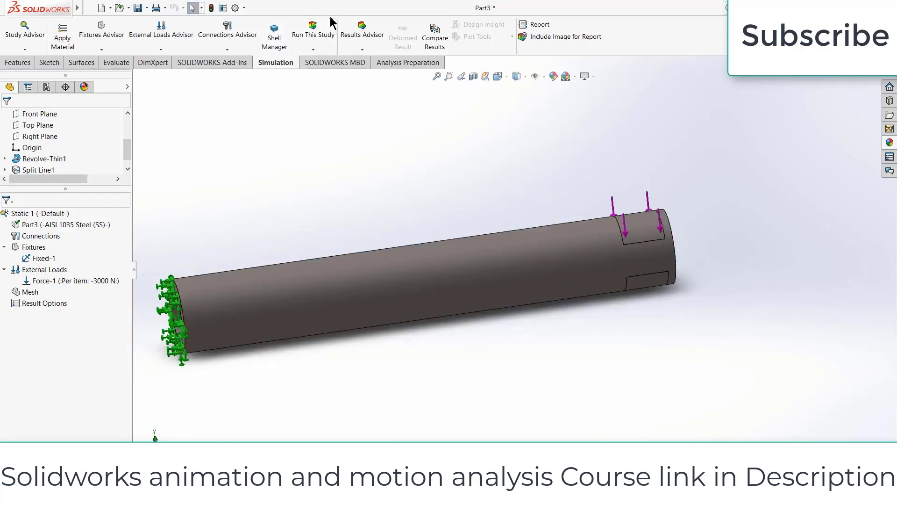
left_click(308, 36)
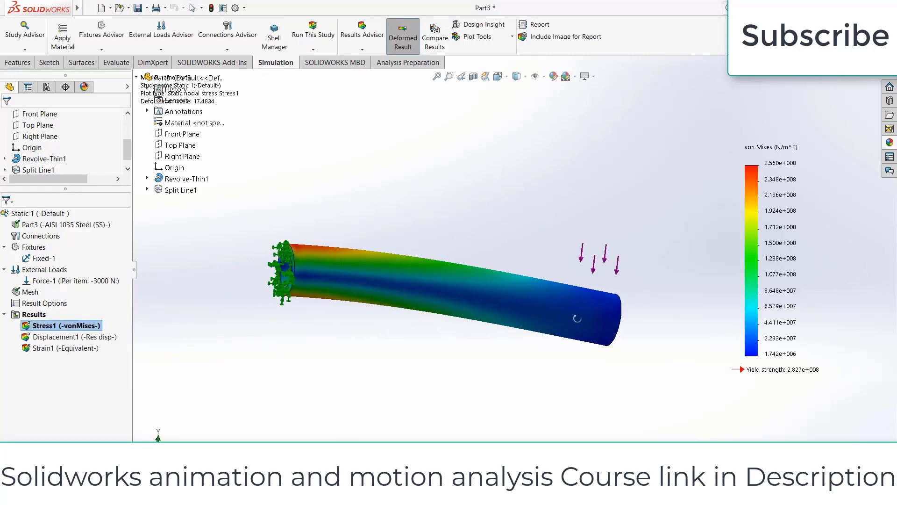
Step: Inspect the von Mises stress plot on the deformed tube and show the resultant displacement plot
middle_click_drag(309, 267, 349, 277)
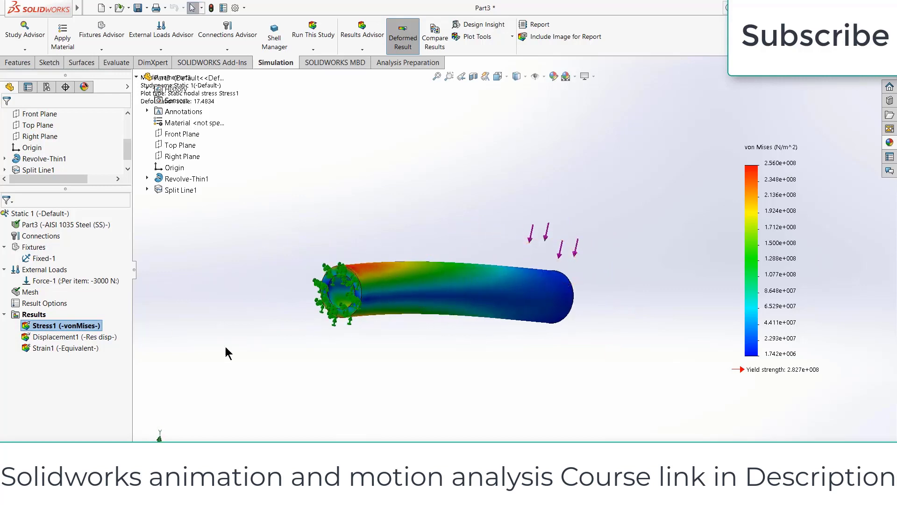
right_click(77, 336)
left_click(101, 347)
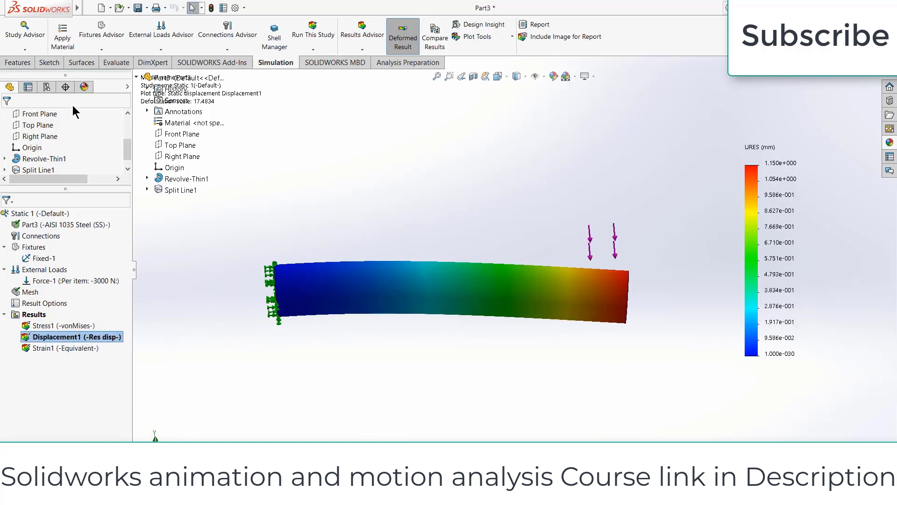
Step: Create a new Fatigue study named Fatigue 1 with constant amplitude loading
left_click(25, 48)
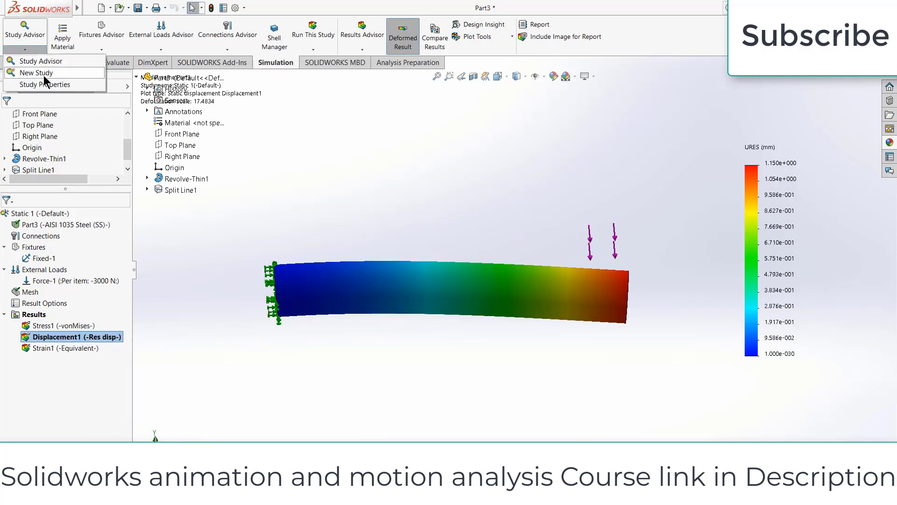
left_click(40, 70)
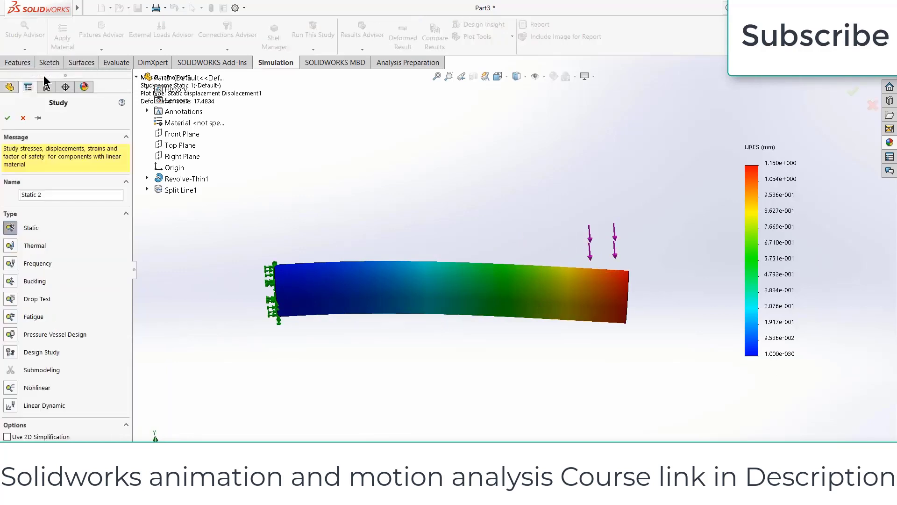
left_click(10, 316)
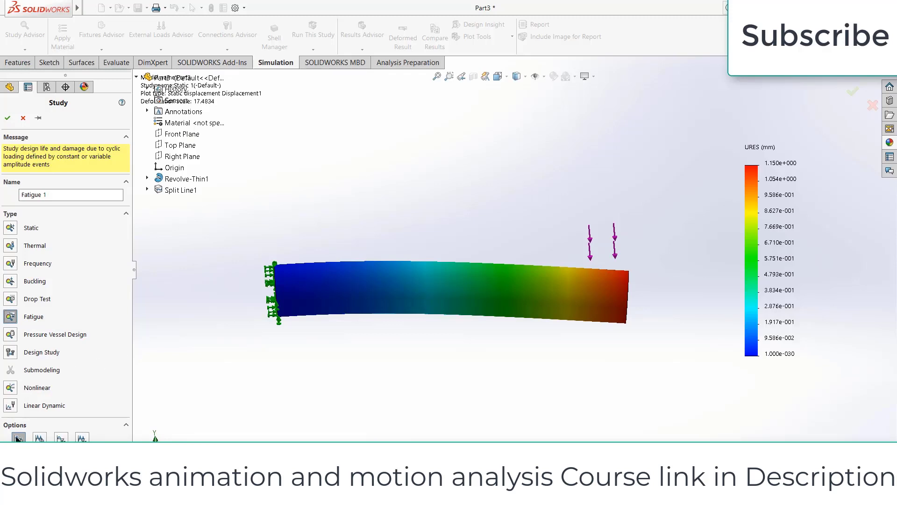
left_click(8, 117)
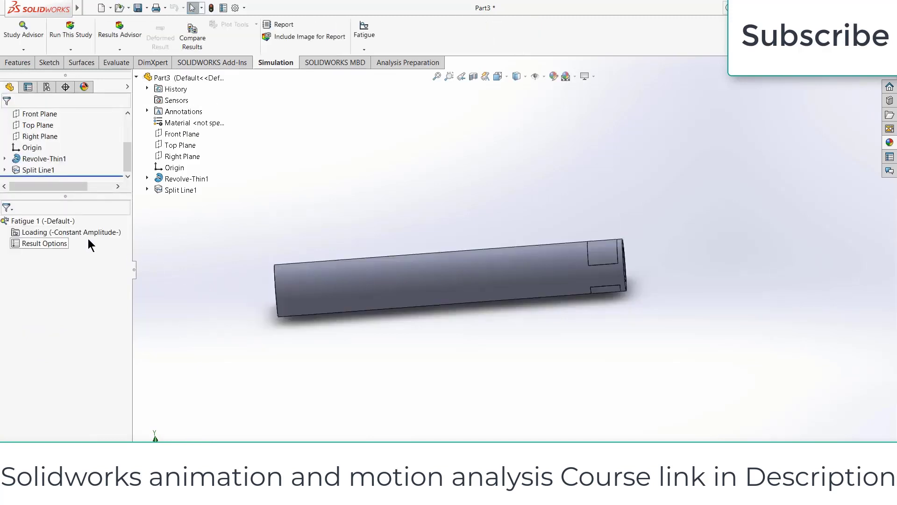
Step: Start a constant-amplitude loading event based on Static 1, with the loading type Fully Reversed (LR=-1)
right_click(58, 232)
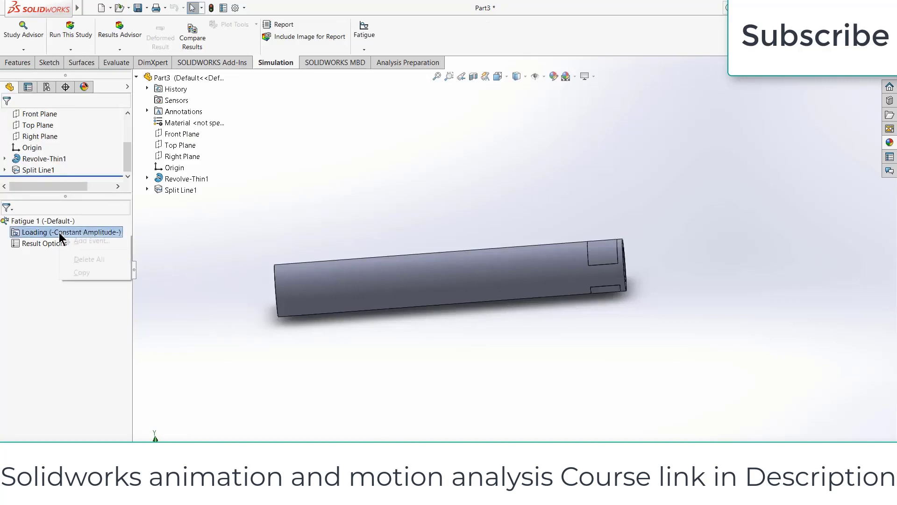
left_click(71, 241)
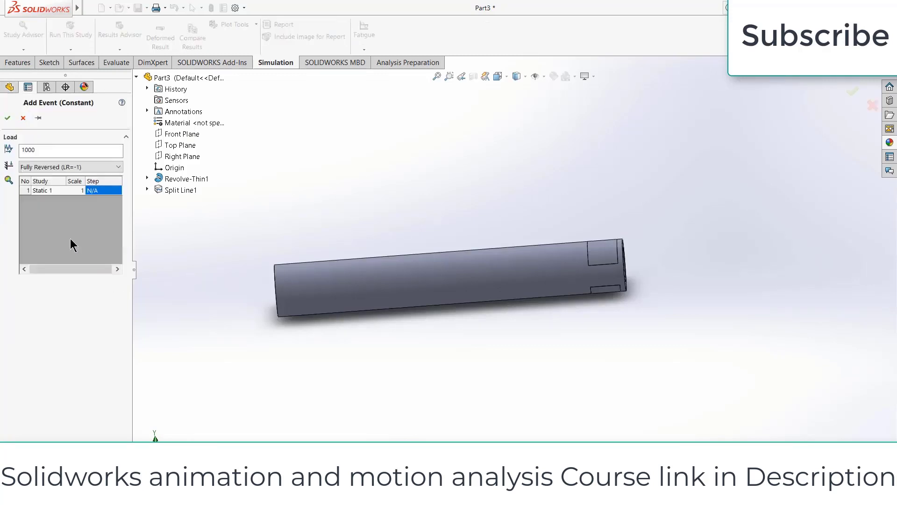
left_click(71, 168)
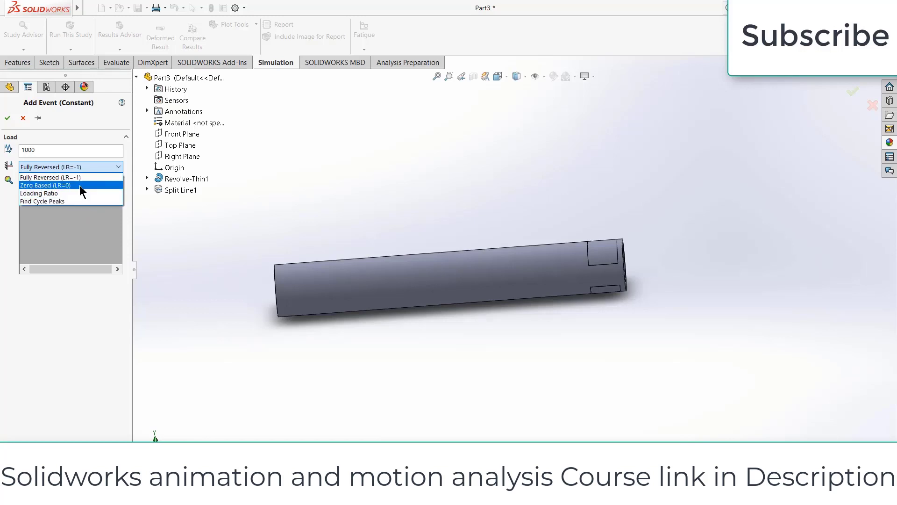
left_click(80, 177)
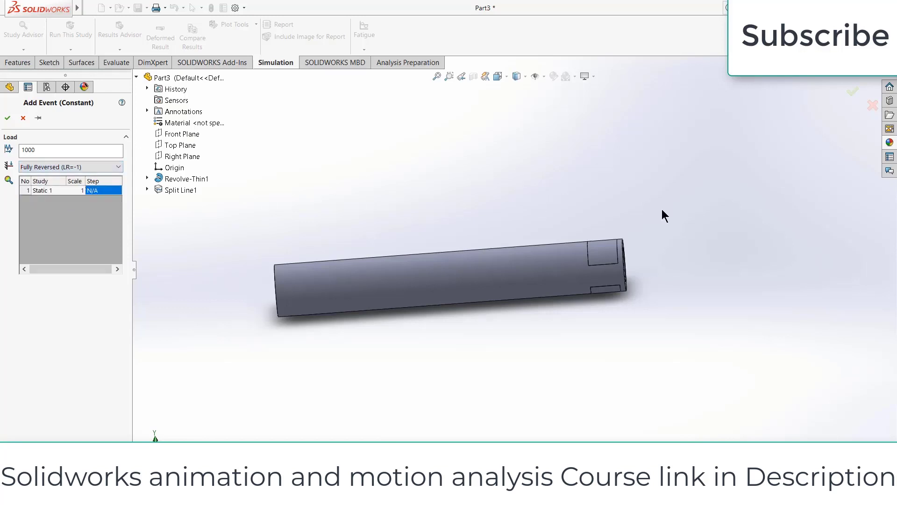
Step: Review the loading types, keep Fully Reversed (LR=-1), set the event's number of cycles to 1000000 and accept the event
scroll(629, 229, "down", 4)
scroll(621, 242, "down", 1)
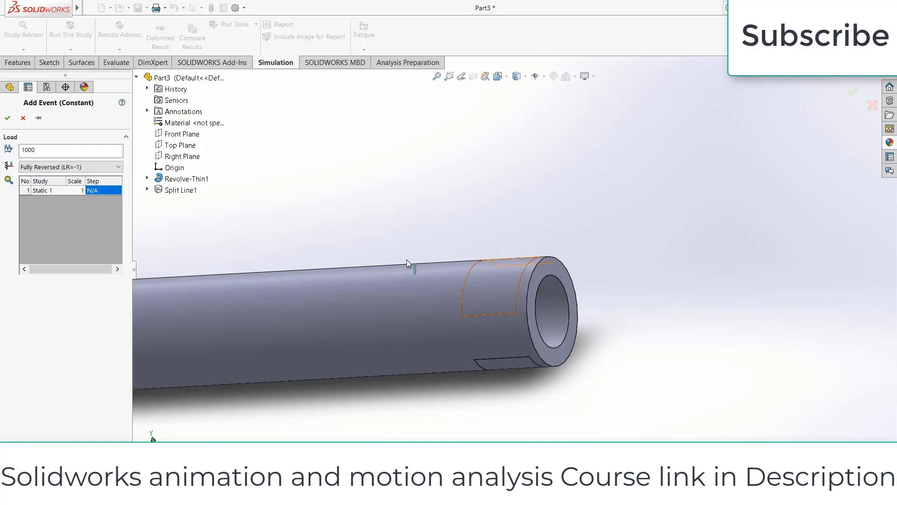
left_click(62, 167)
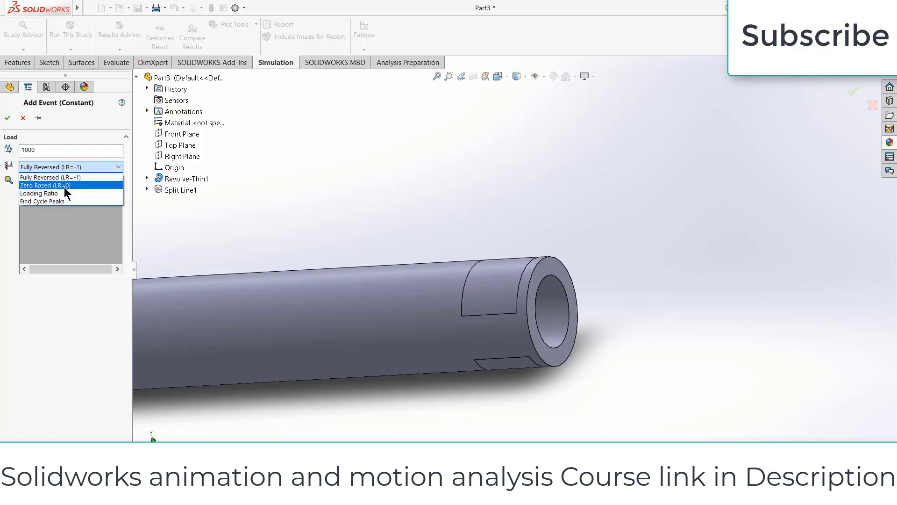
left_click(653, 259)
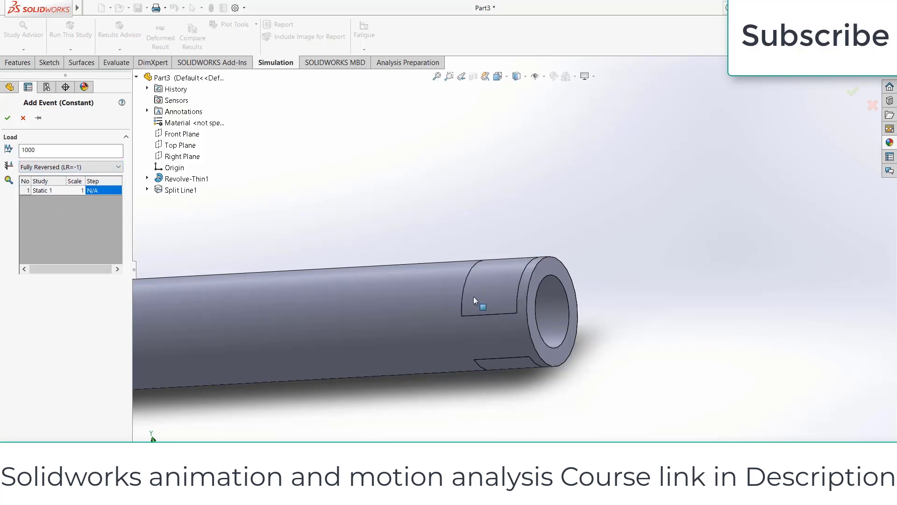
left_click(41, 168)
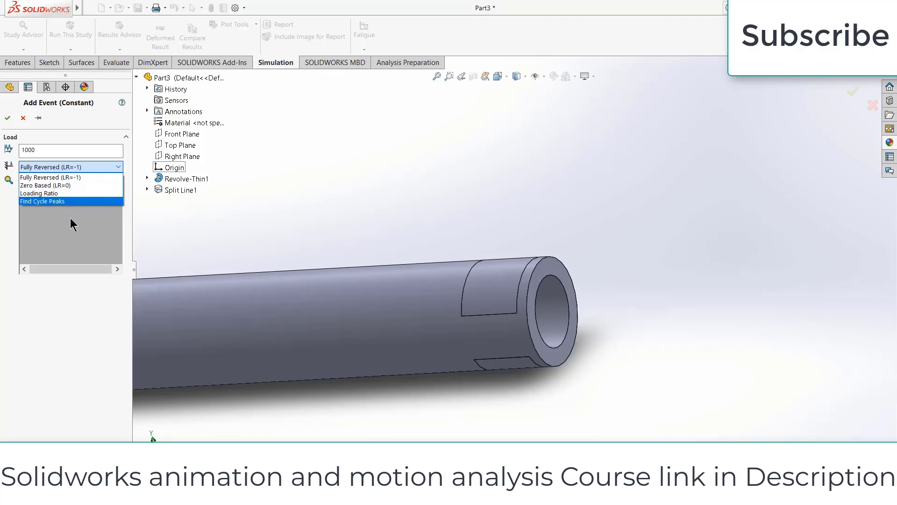
left_click(76, 233)
left_click(67, 149)
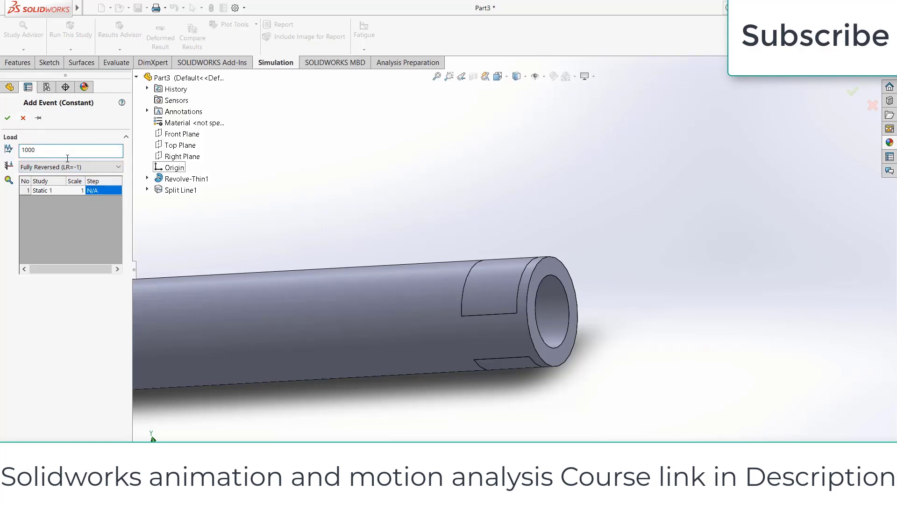
type("000")
left_click(8, 117)
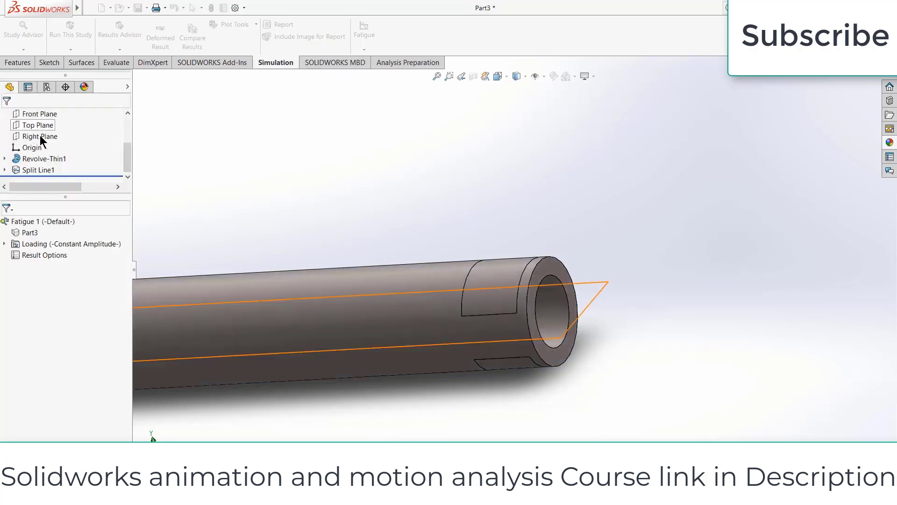
Step: Load the structural steel rod S-N curve from the curve library as Part3's fatigue data and apply it to the material
scroll(206, 171, "up", 3)
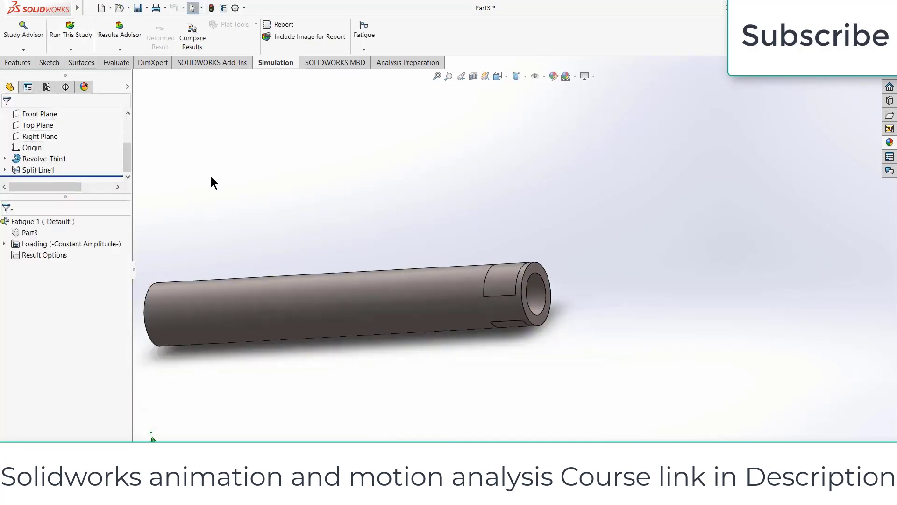
left_click(27, 232)
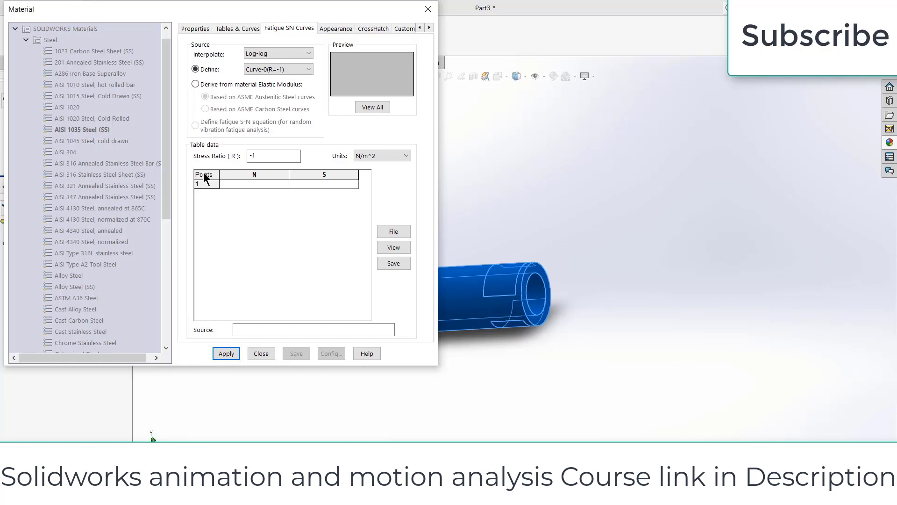
left_click(394, 231)
left_click_drag(205, 62, 363, 78)
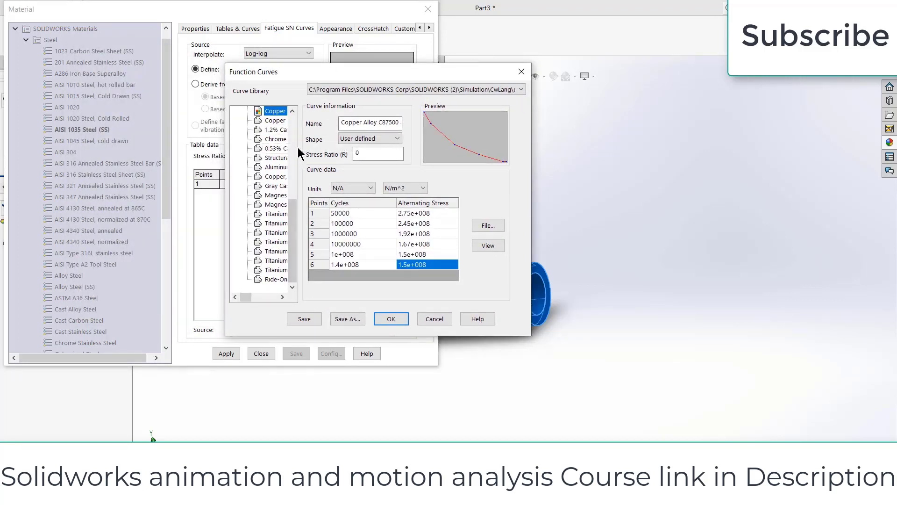
left_click(277, 160)
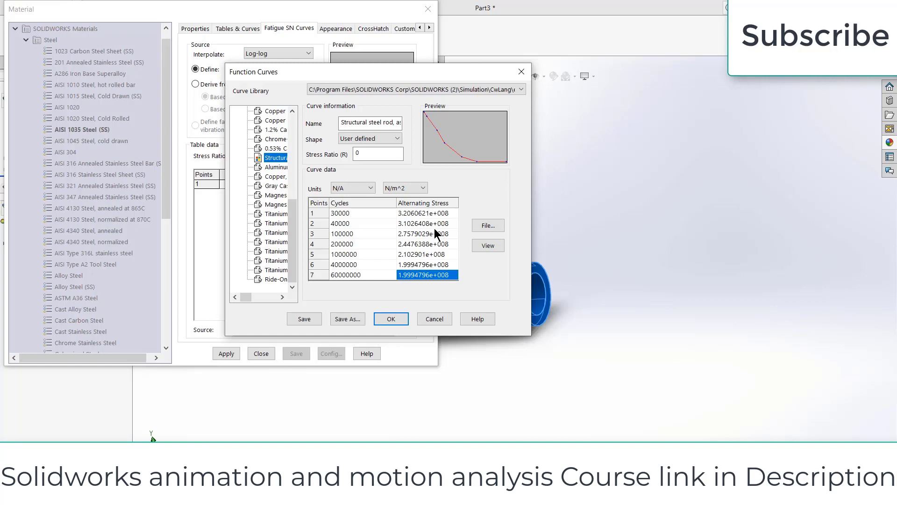
left_click(395, 323)
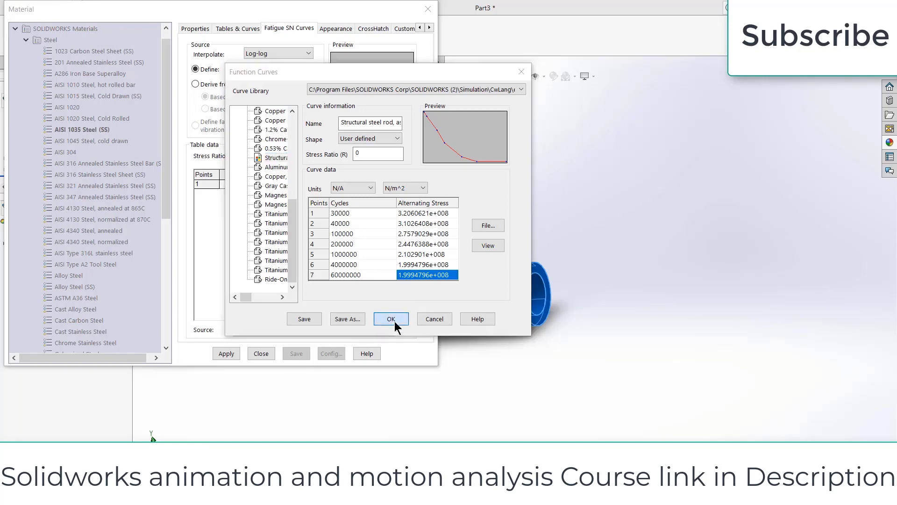
left_click(622, 304)
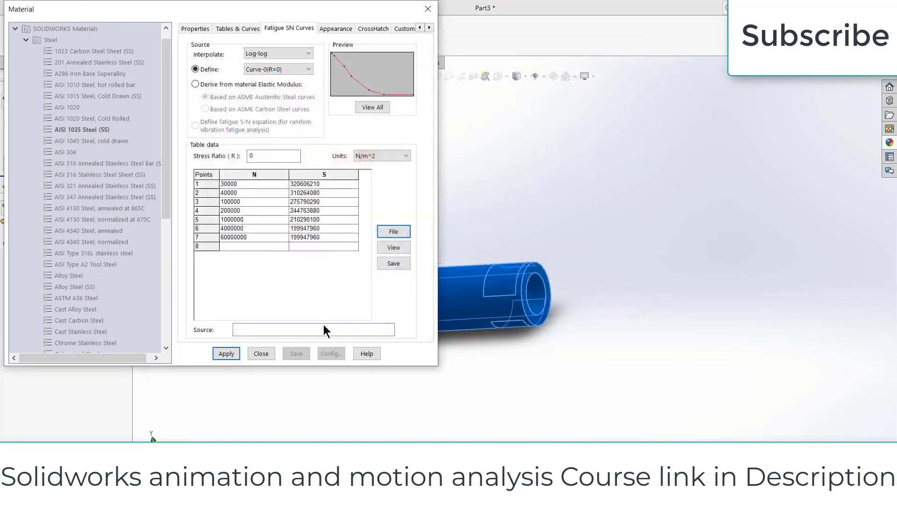
left_click(236, 354)
left_click(258, 356)
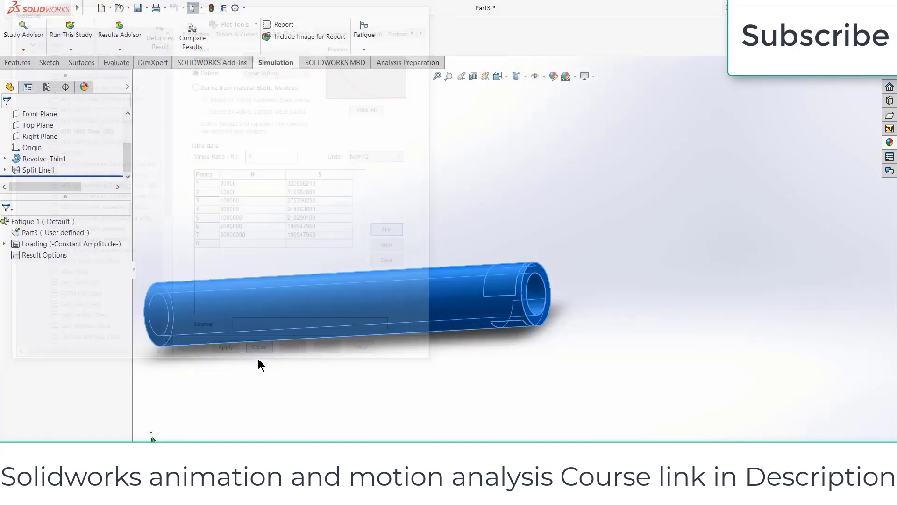
Step: Run the Fatigue 1 study and inspect the damage plot on the tube
left_click(475, 211)
scroll(476, 211, "up", 4)
middle_click_drag(341, 268, 358, 264)
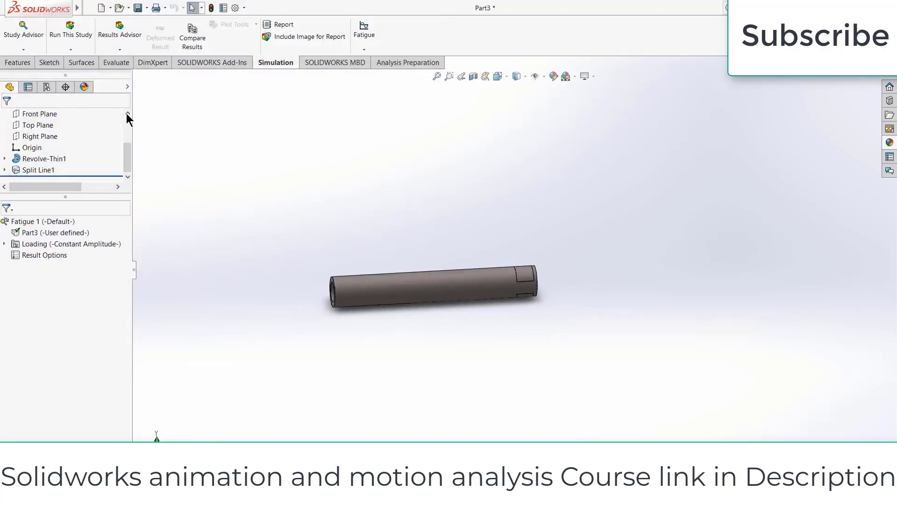
left_click(77, 34)
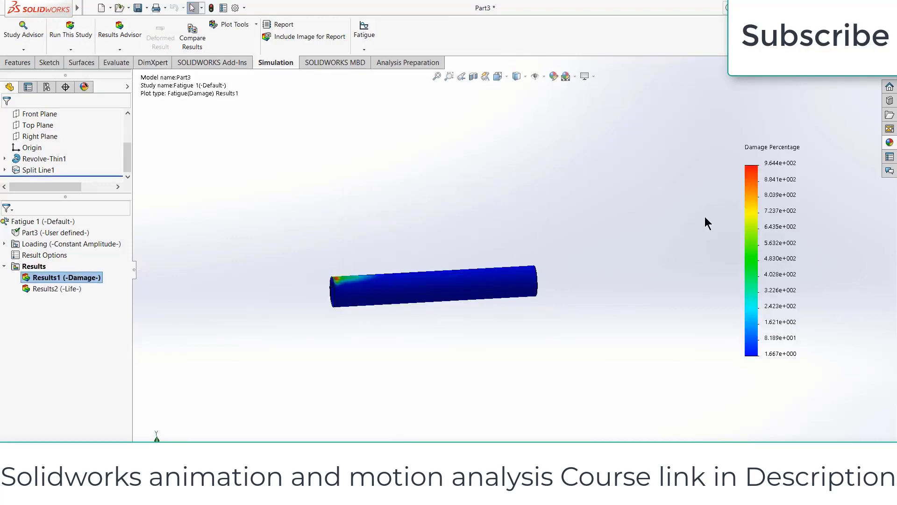
scroll(705, 217, "down", 2)
scroll(274, 336, "up", 2)
scroll(266, 310, "down", 3)
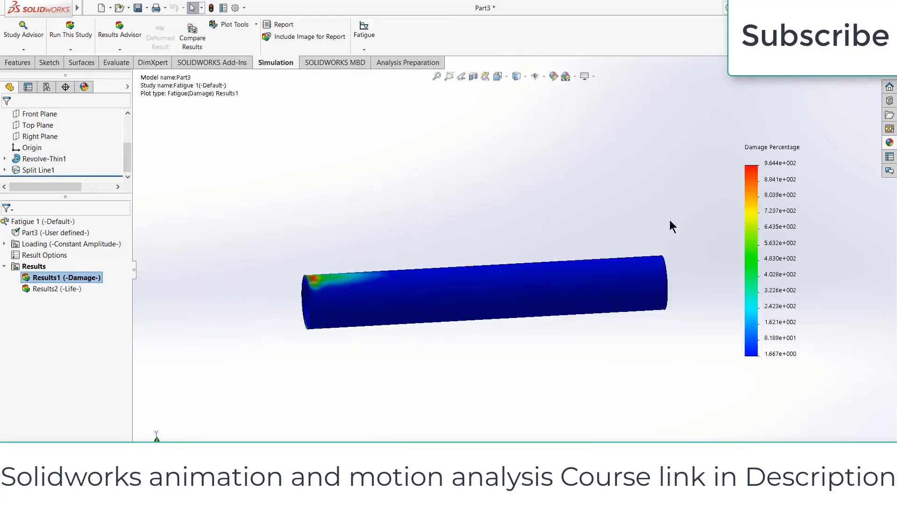
Step: Change the fatigue component of the Results1 plot to Life and inspect the tube's critical end
right_click(767, 196)
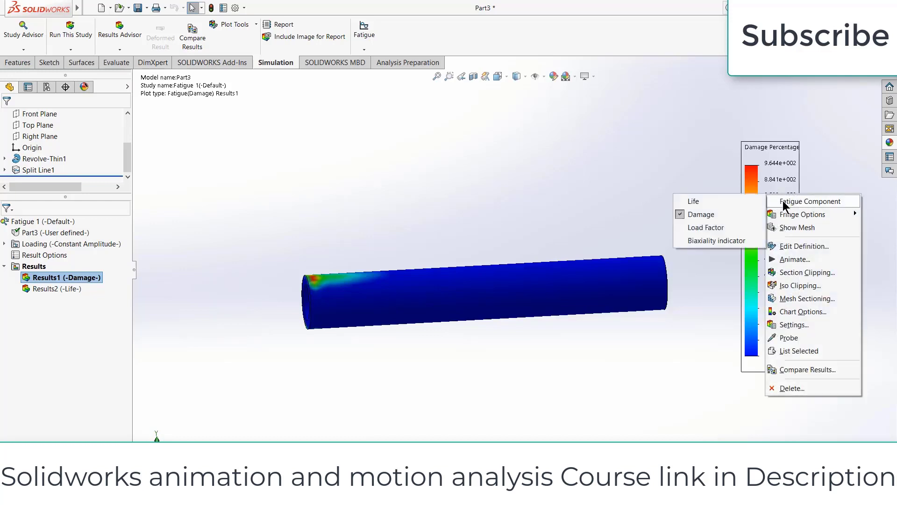
left_click(761, 178)
right_click(760, 182)
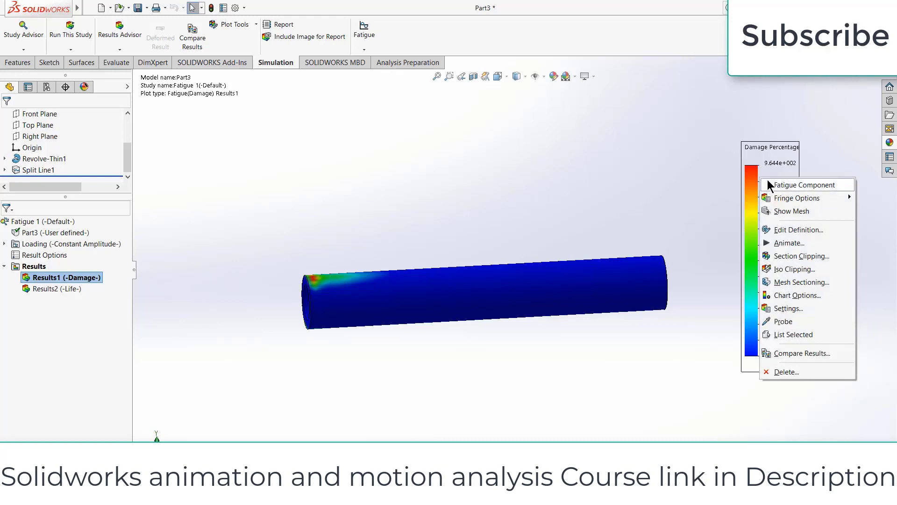
mouse_move(772, 186)
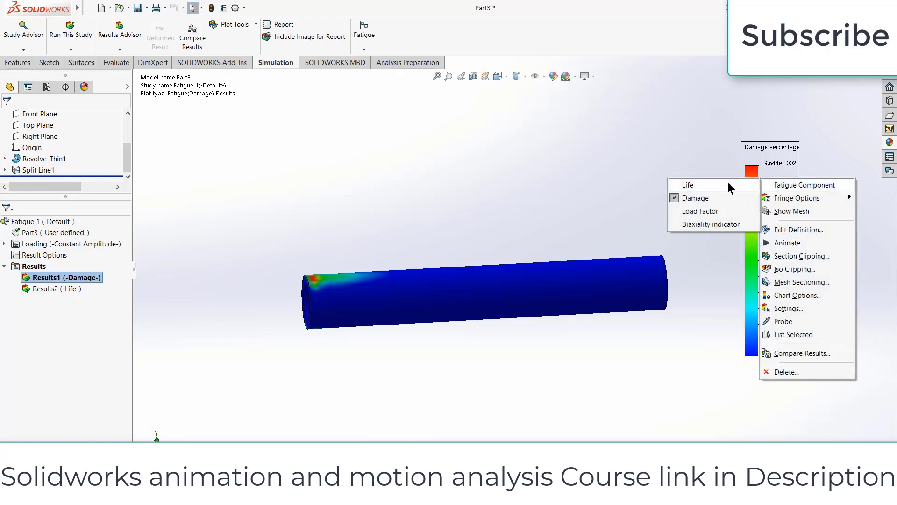
left_click(700, 185)
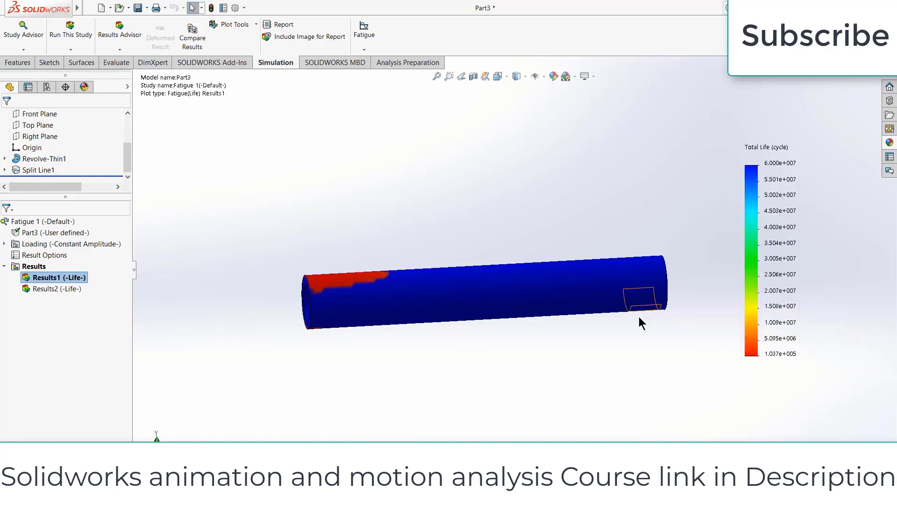
scroll(393, 286, "down", 3)
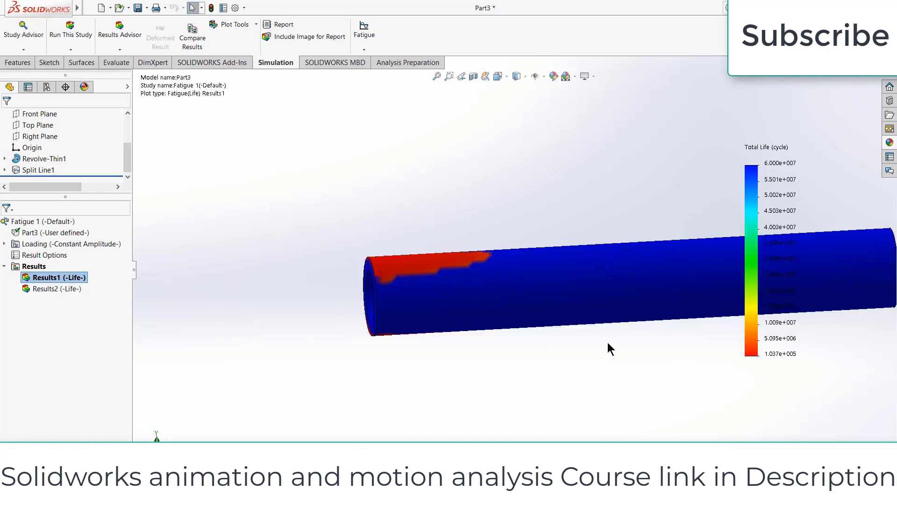
Step: Switch the Results1 plot back to Damage and examine the damaged region near the tube's end
right_click(778, 179)
mouse_move(782, 181)
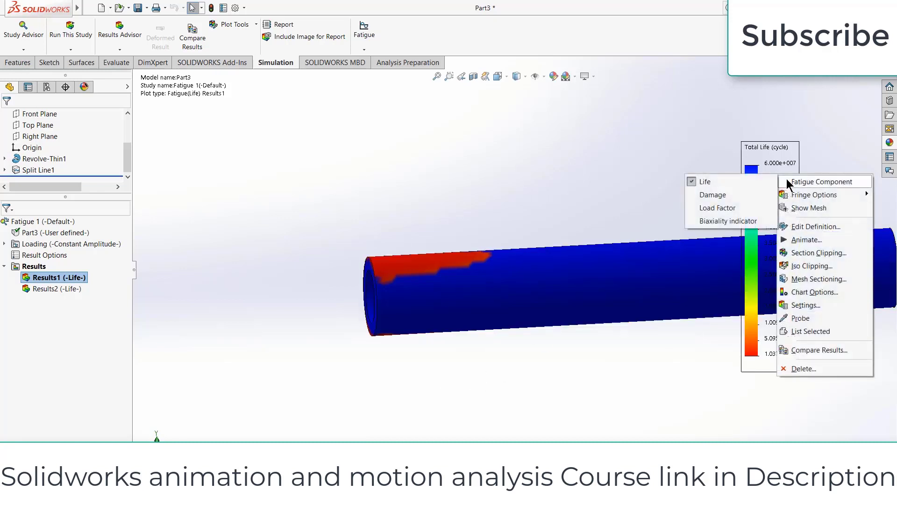
left_click(732, 195)
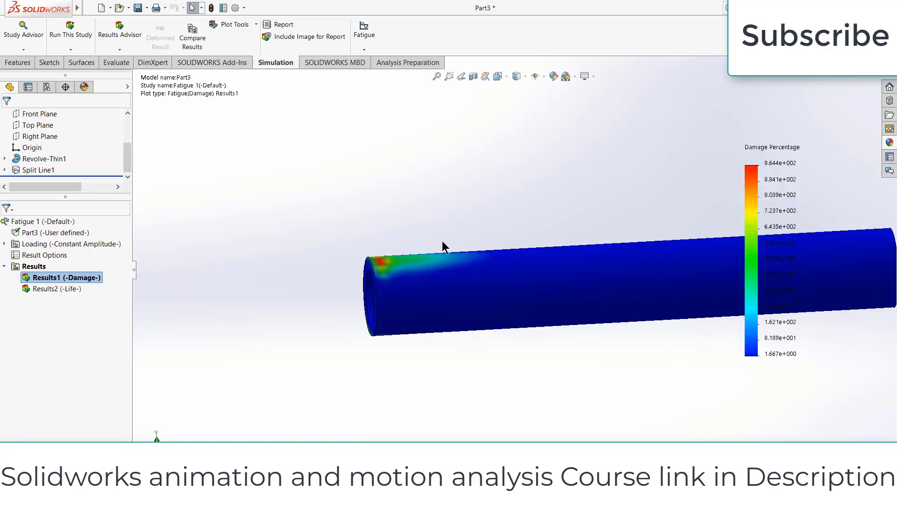
scroll(435, 252, "up", 3)
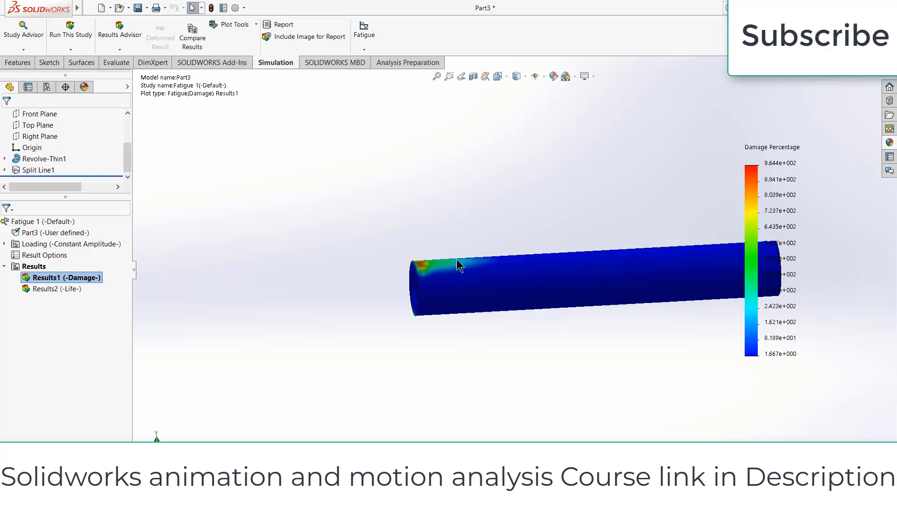
Step: Change the fatigue component of the Results1 plot to Load Factor
right_click(761, 187)
mouse_move(766, 194)
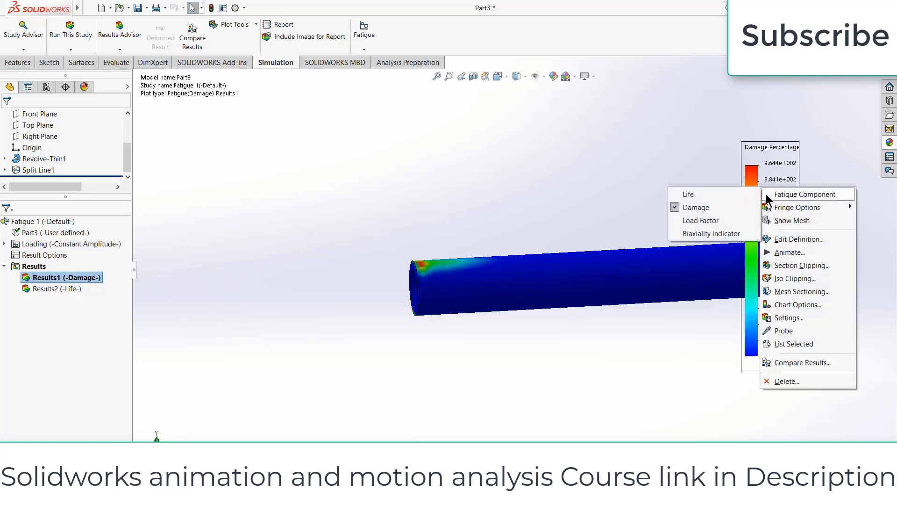
left_click(723, 220)
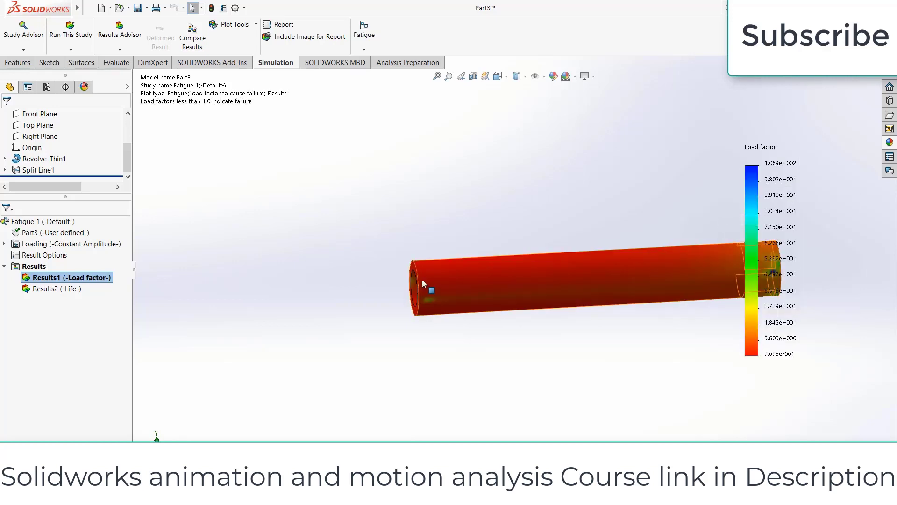
Step: Edit the load factor plot's definition to show the minimum annotation and inspect where it sits on the tube
right_click(768, 196)
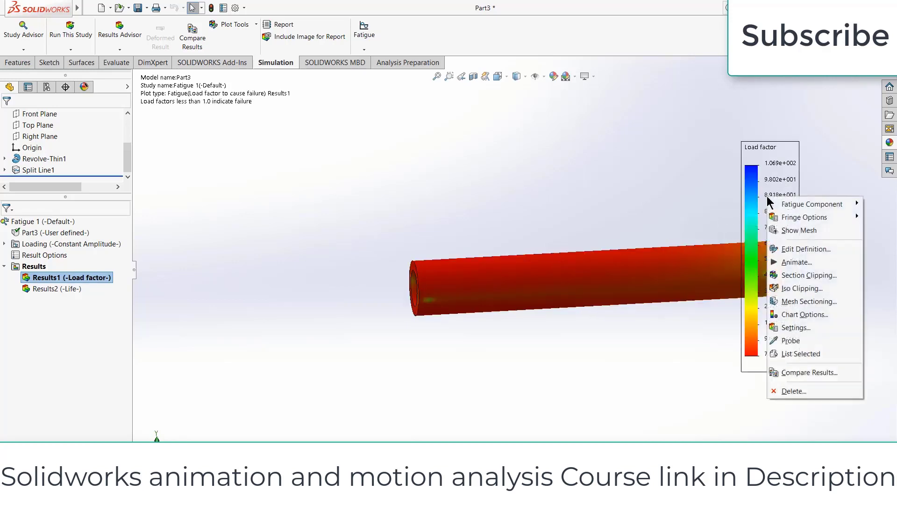
left_click(790, 248)
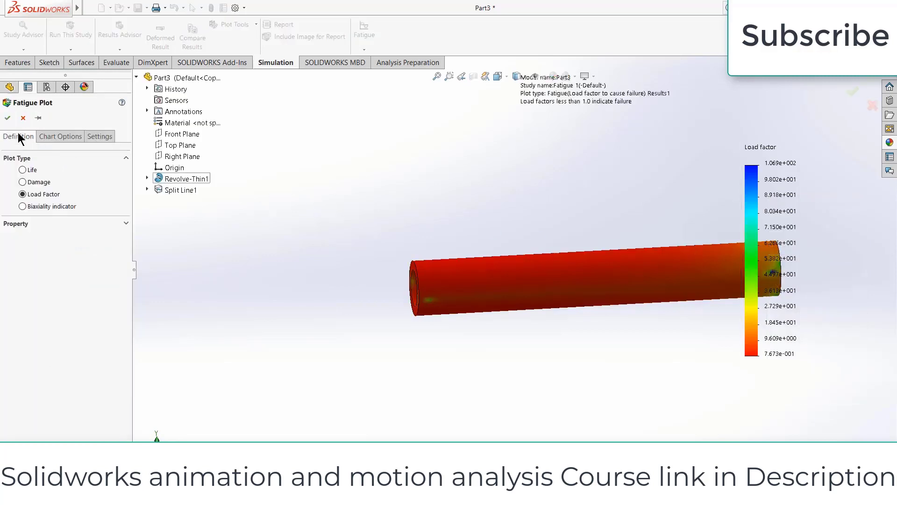
left_click(61, 138)
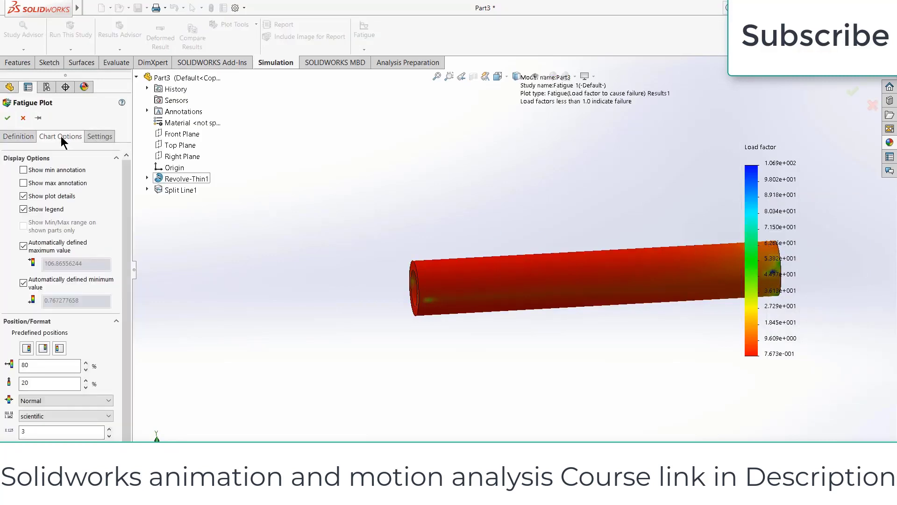
left_click(23, 170)
scroll(435, 271, "down", 3)
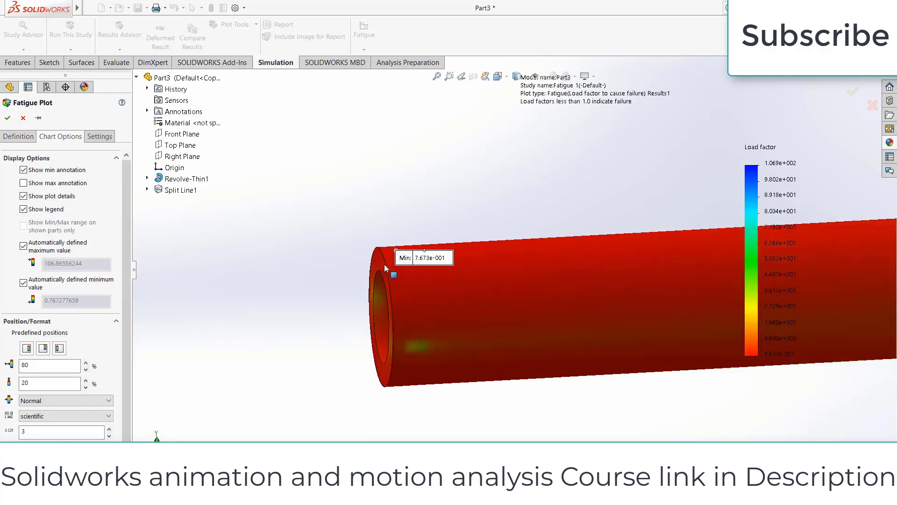
middle_click_drag(398, 269, 407, 254)
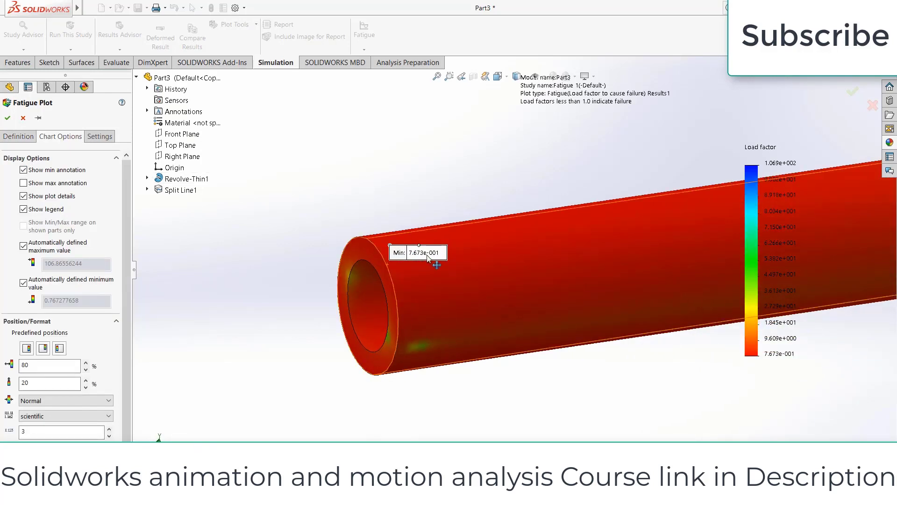
Step: Show the maximum annotation instead of the minimum, locate it on the tube, and discard the plot option changes
left_click(23, 183)
left_click(22, 171)
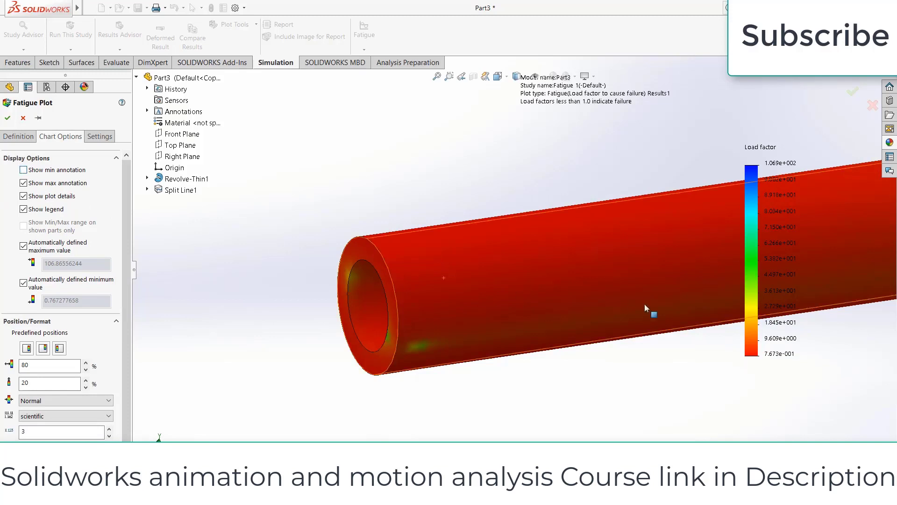
scroll(647, 308, "up", 5)
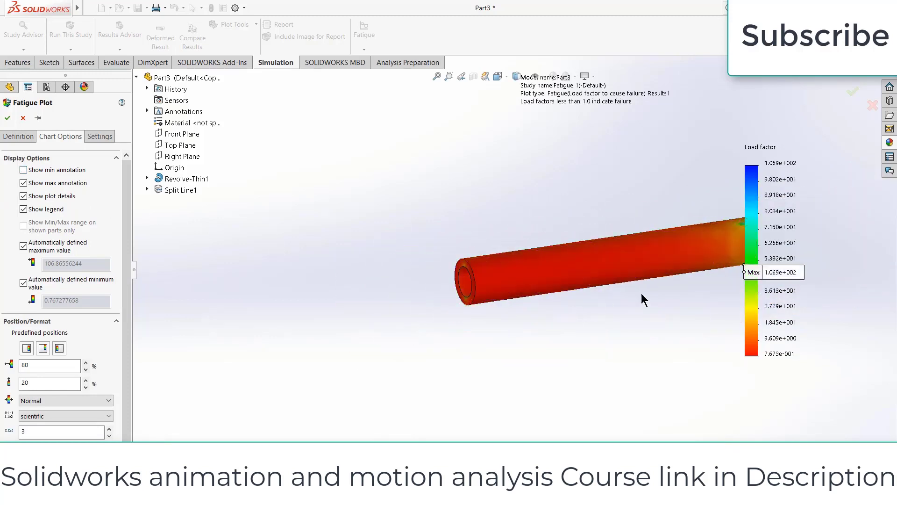
key("f")
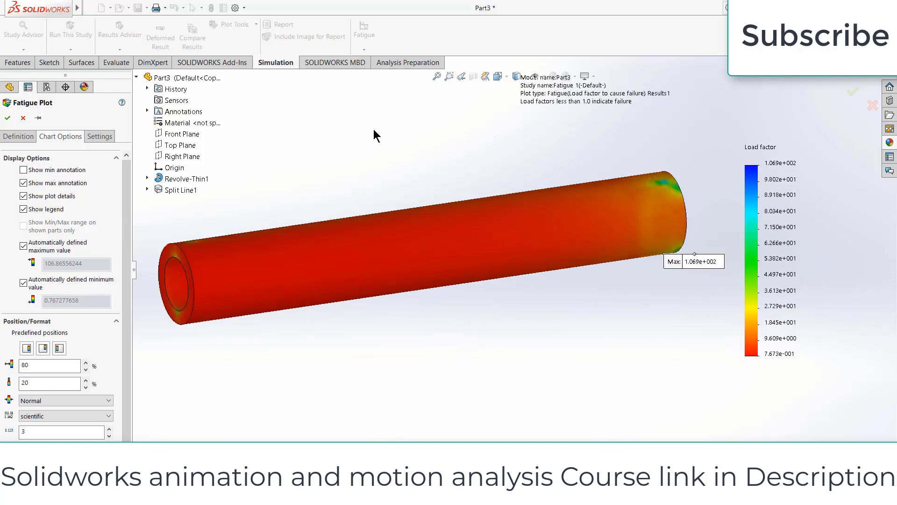
left_click(23, 118)
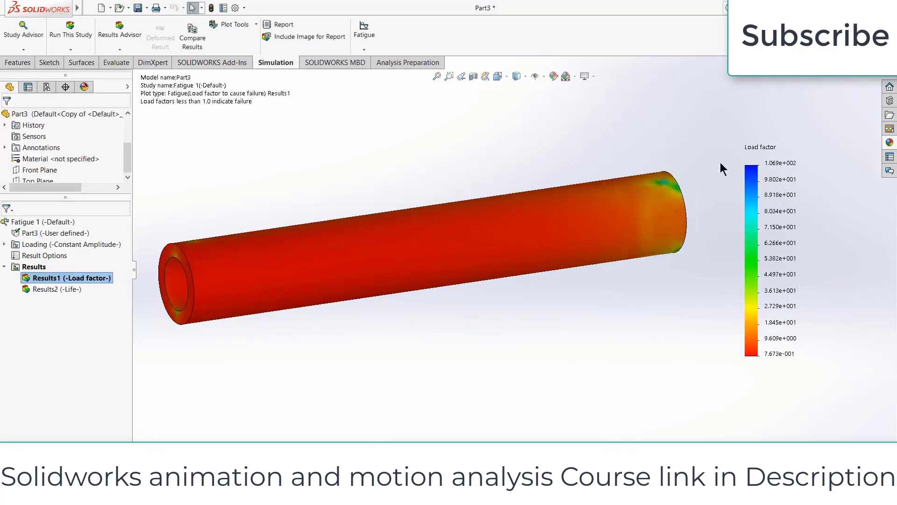
Step: Change the fatigue component of the Results1 plot from Load Factor to Damage
right_click(767, 175)
mouse_move(852, 180)
left_click(732, 188)
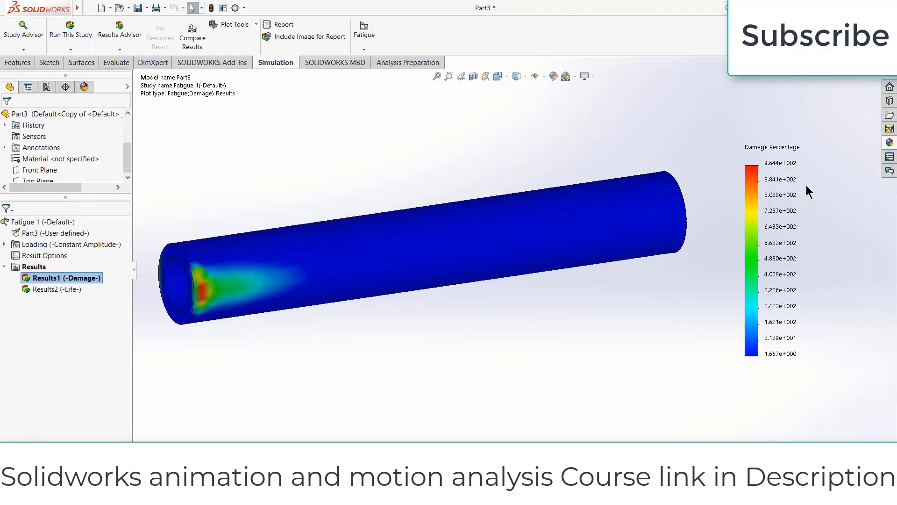
Step: Edit the damage plot's definition to show the maximum annotation and move its label below the tube's damaged end
right_click(781, 192)
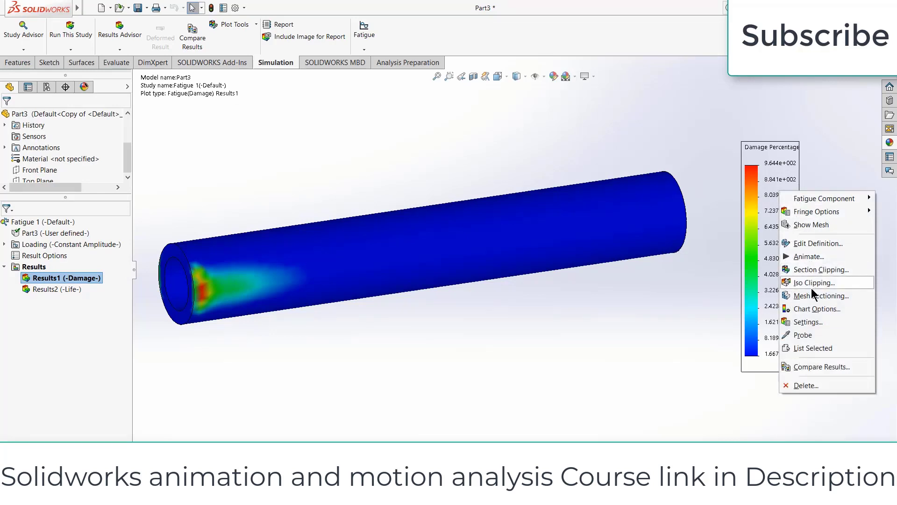
left_click(818, 244)
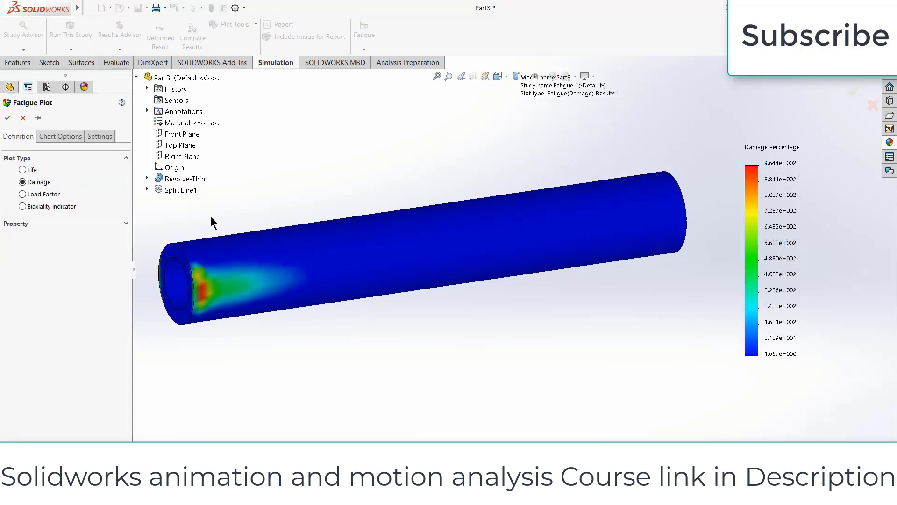
left_click(67, 136)
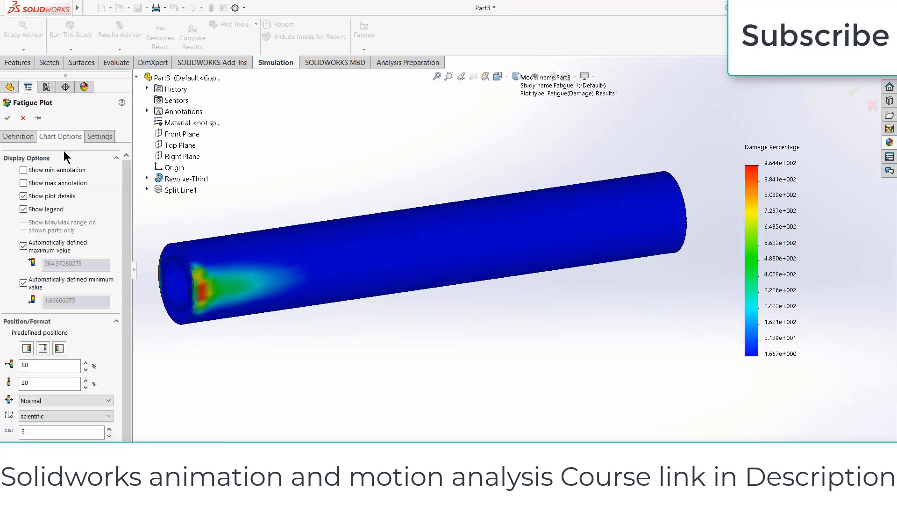
left_click(25, 183)
left_click_drag(260, 336, 299, 386)
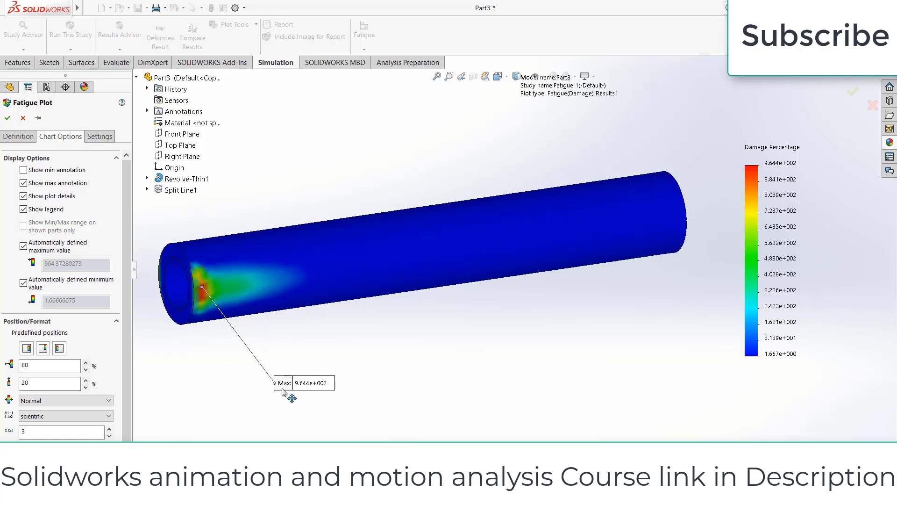
middle_click_drag(421, 271, 449, 174)
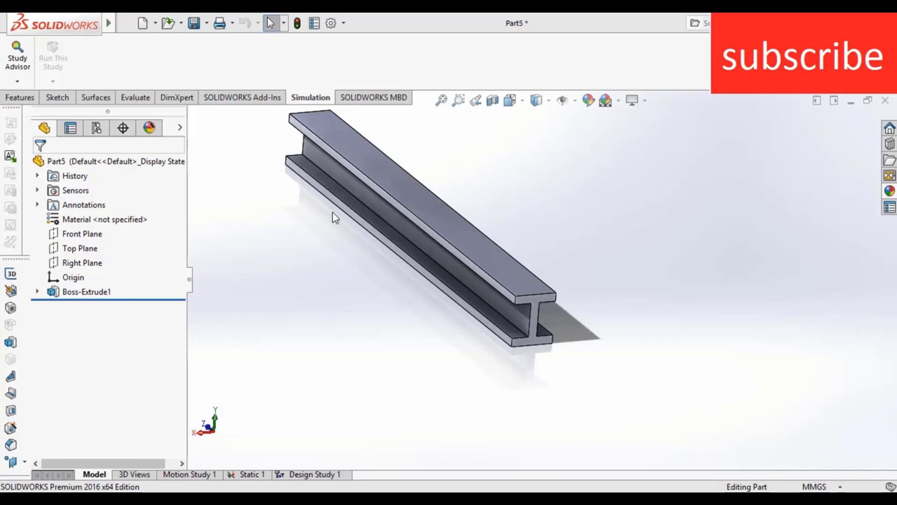
middle_click_drag(553, 236, 475, 226)
middle_click_drag(448, 255, 420, 276)
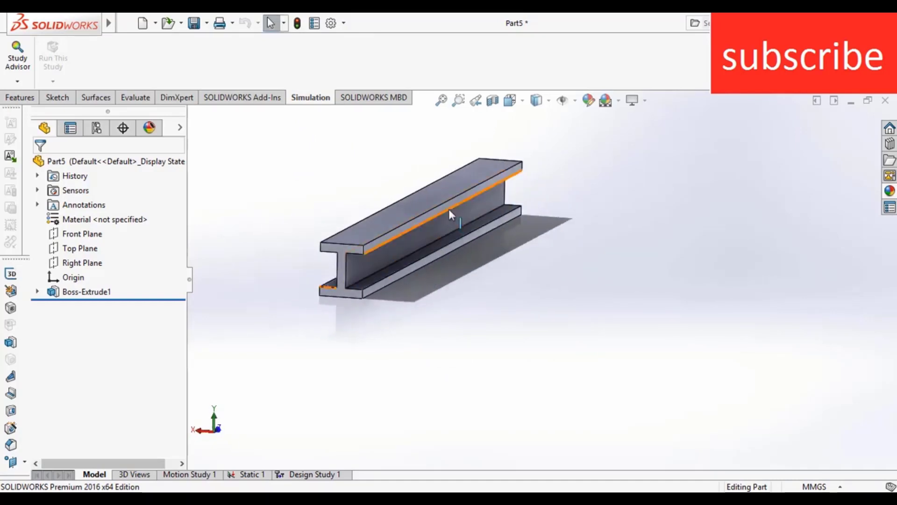
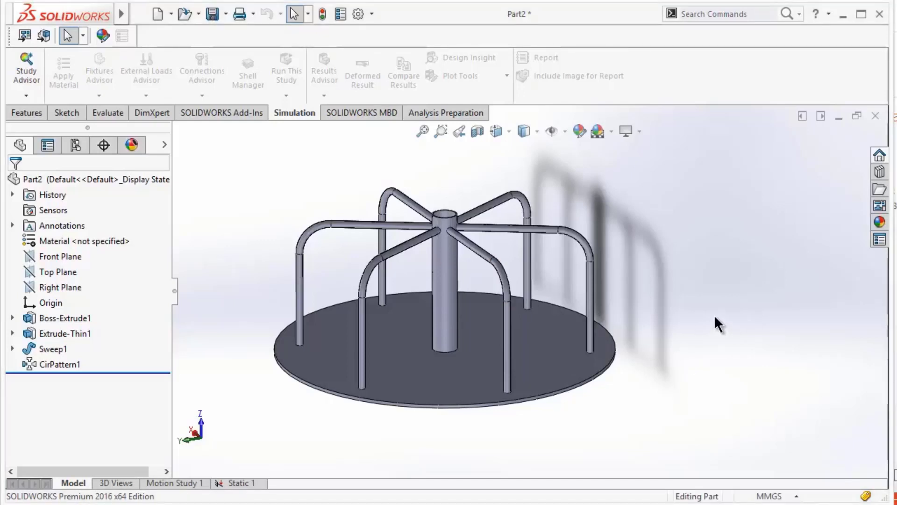
key("Down")
key("Down")
key("Up")
key("Up")
key("Up")
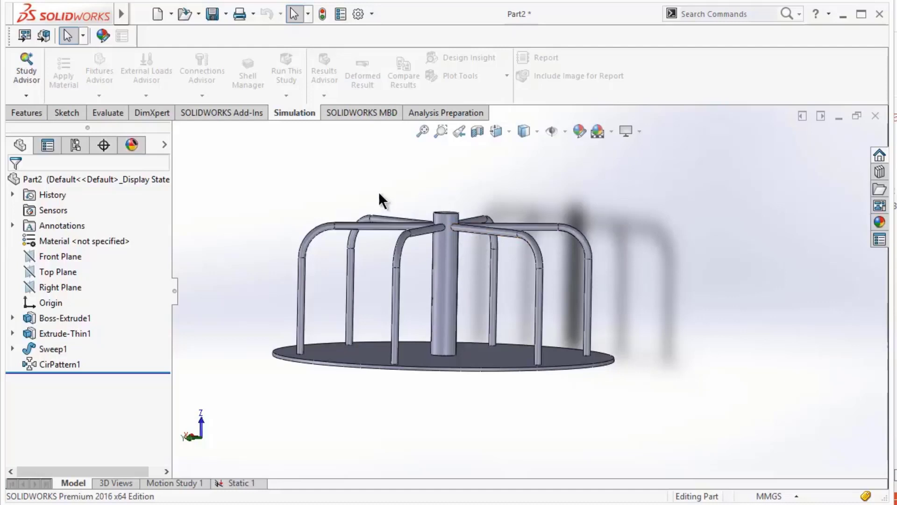
Step: Create a new static simulation study for the merry-go-round part with the default name
left_click(33, 97)
left_click(38, 123)
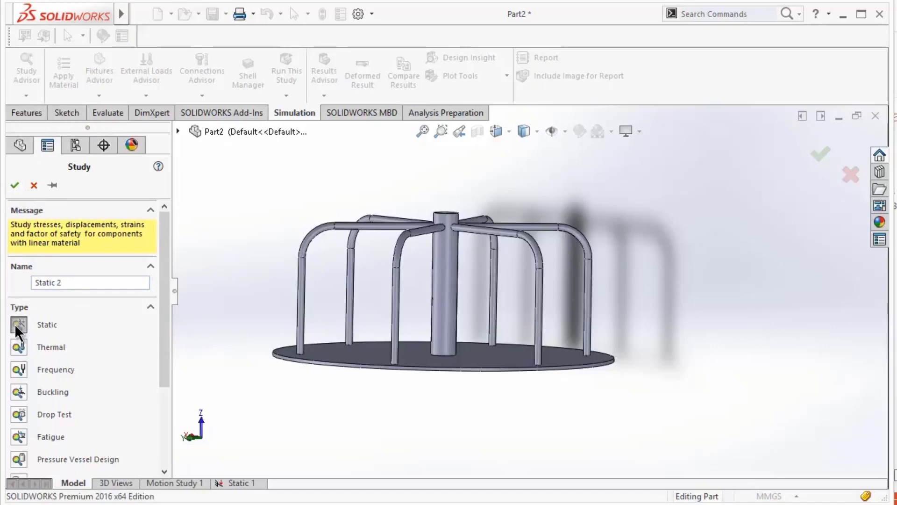
left_click(17, 185)
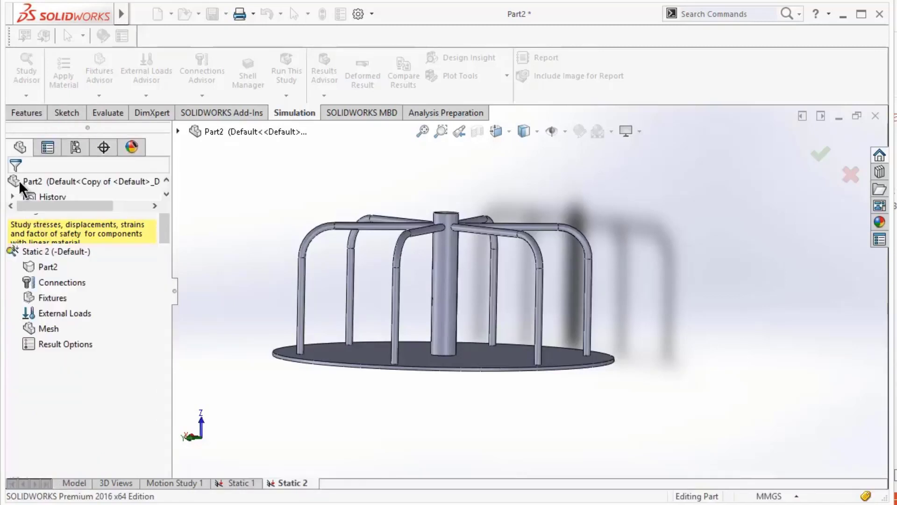
Step: Assign the 201 Annealed Stainless Steel (SS) material to the merry-go-round part in the new static study
right_click(47, 265)
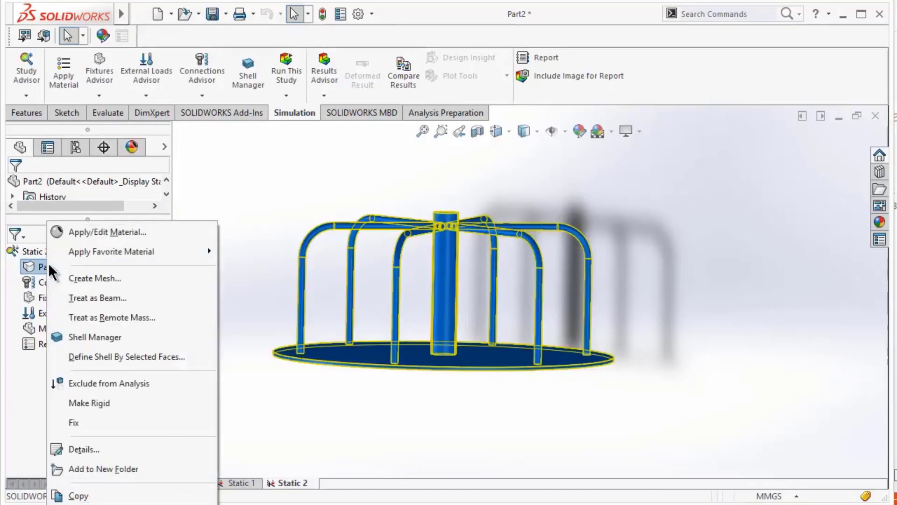
left_click(82, 235)
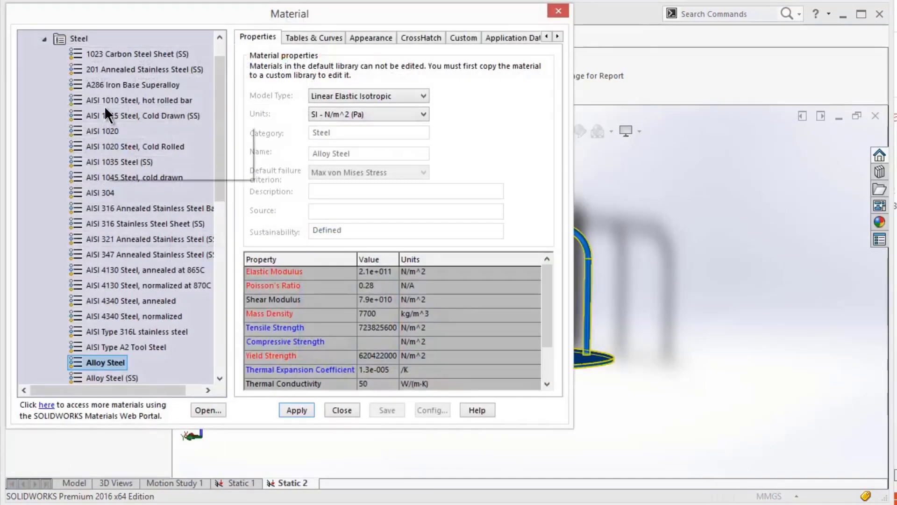
mouse_move(104, 106)
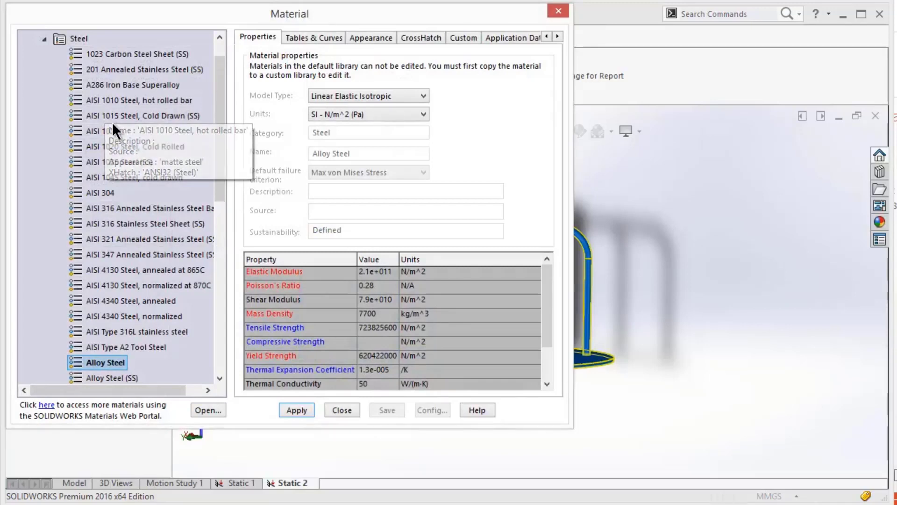
left_click(119, 70)
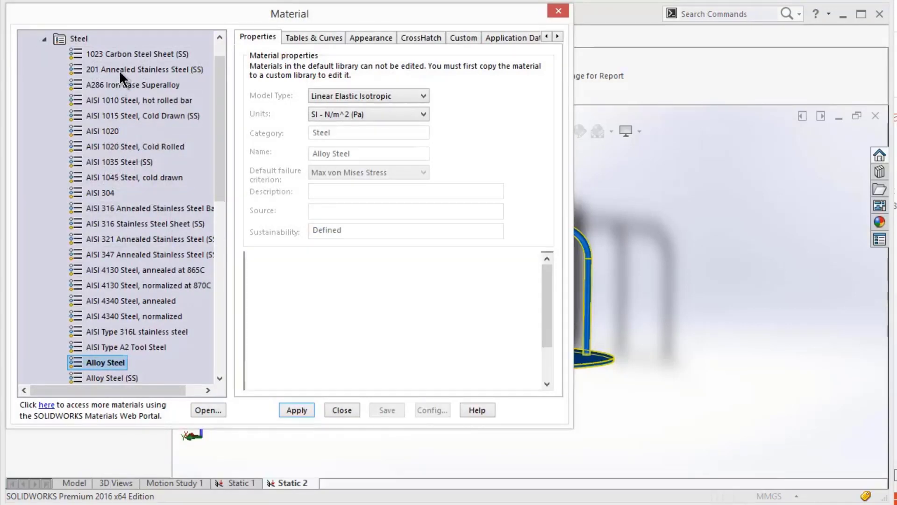
left_click(297, 411)
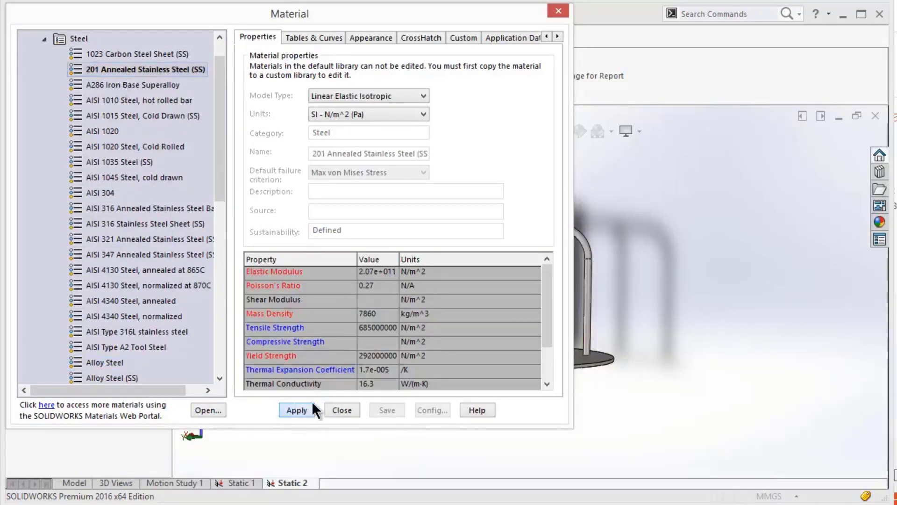
left_click(350, 408)
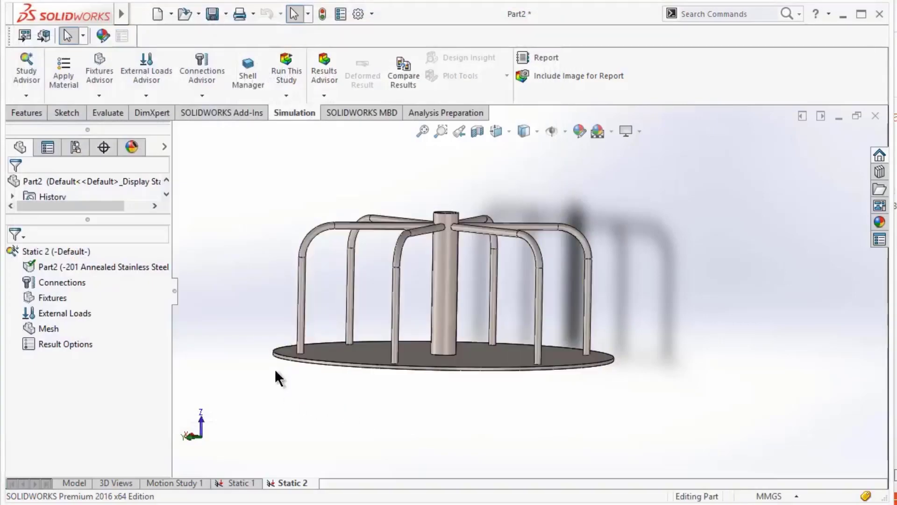
Step: Add a centrifugal force load and select the round platform's outer rim face as its reference
left_click(147, 96)
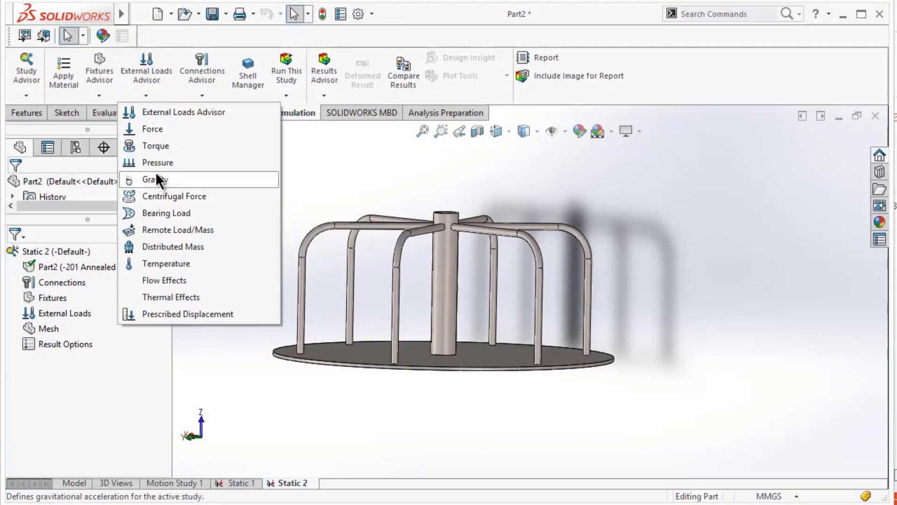
left_click(163, 196)
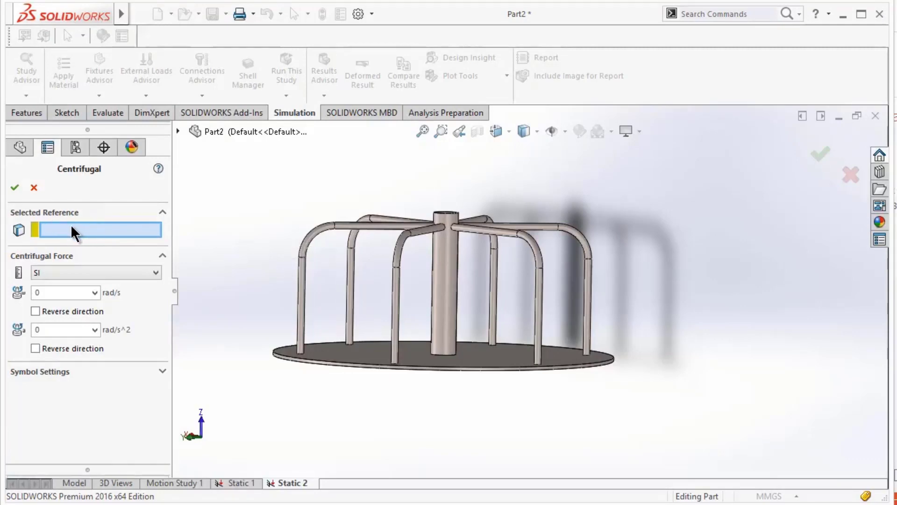
scroll(393, 369, "down", 5)
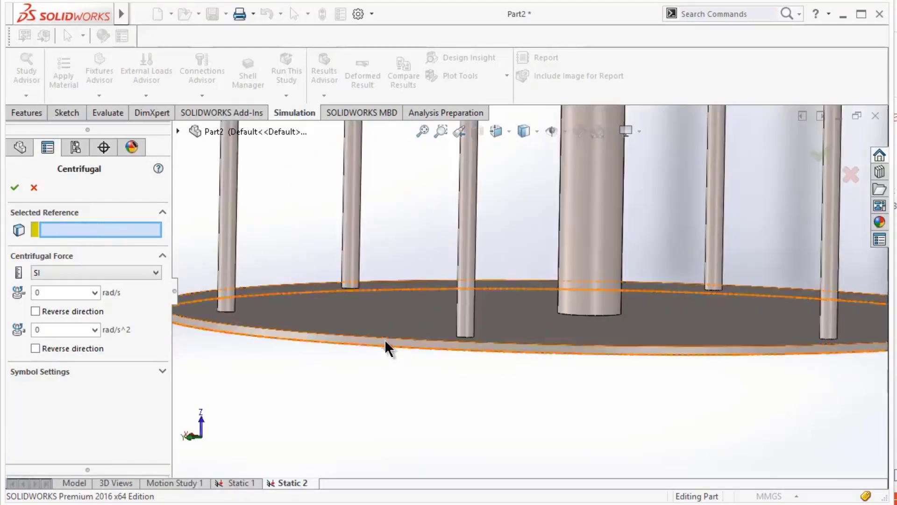
left_click(432, 334)
scroll(390, 395, "up", 5)
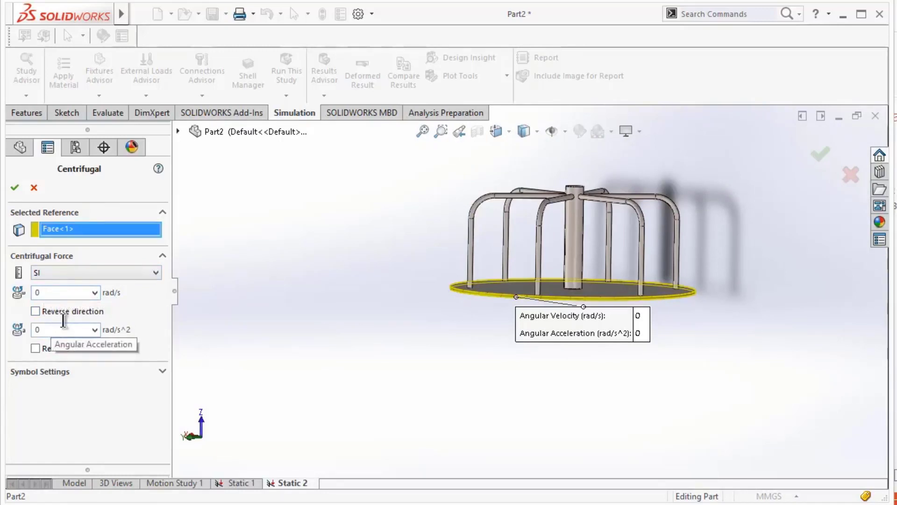
Step: Set the centrifugal load's units to Metric (G) after trying English (IPS), and its angular velocity to 300 rpm
left_click(94, 272)
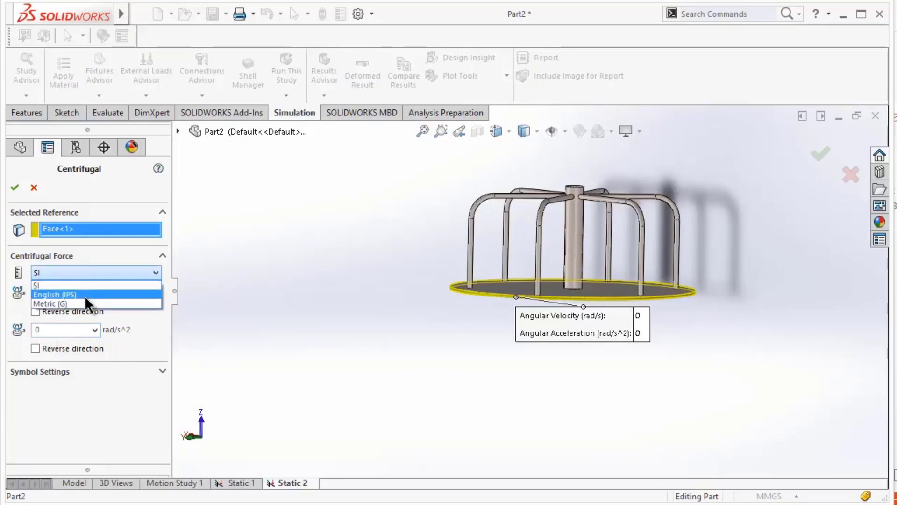
left_click(85, 295)
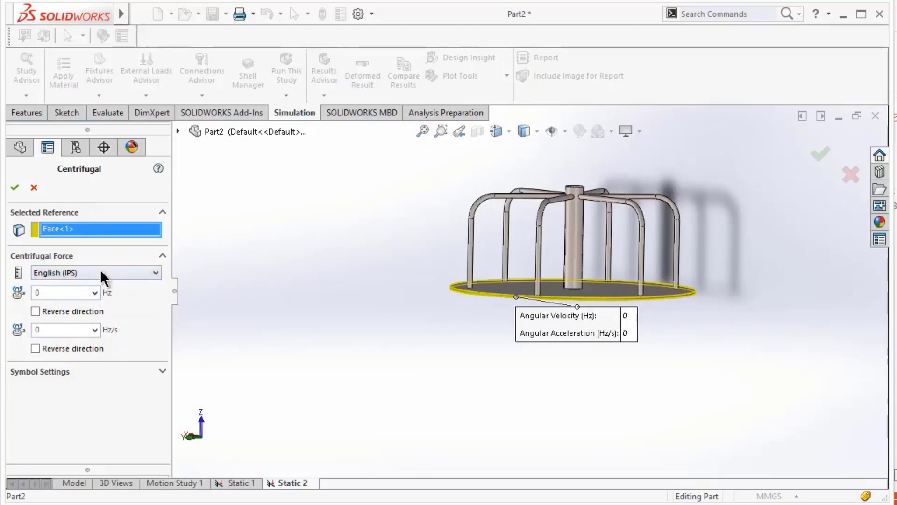
left_click(99, 272)
left_click(95, 303)
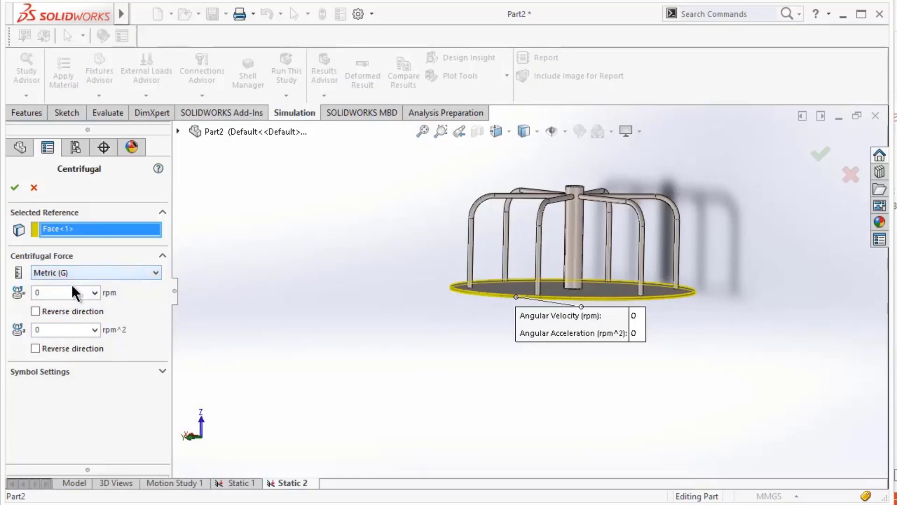
double_click(71, 293)
type("300")
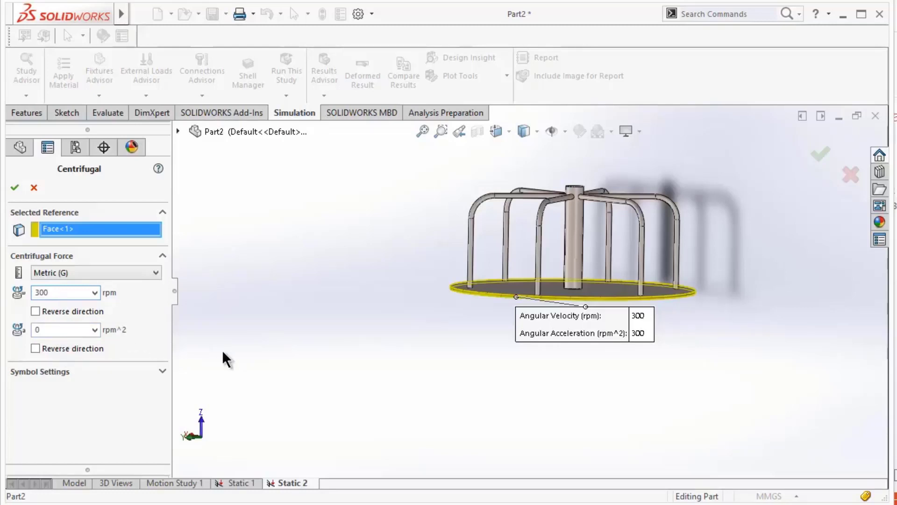
Step: Try to set the centrifugal load's angular acceleration to 10 rpm^2, dismissing the parameter selection dialog
left_click_drag(51, 333, 2, 329)
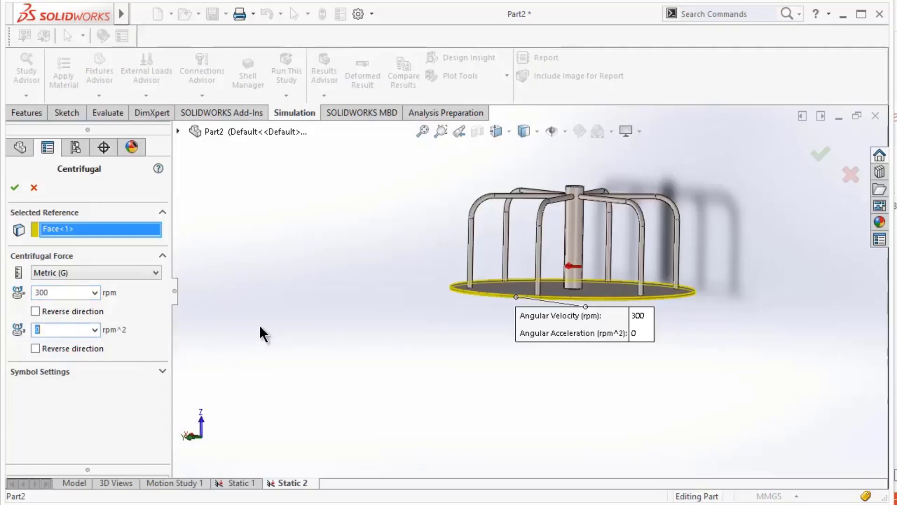
scroll(261, 330, "down", 5)
scroll(231, 336, "up", 5)
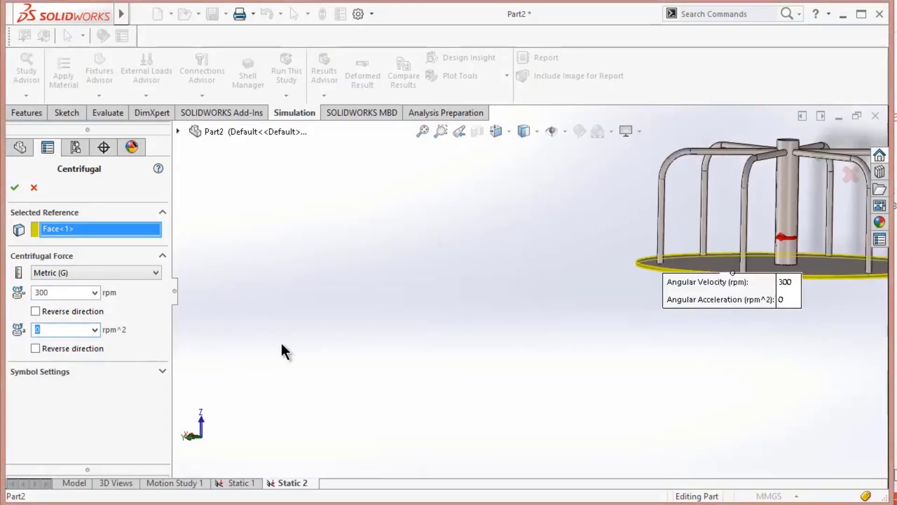
type("10")
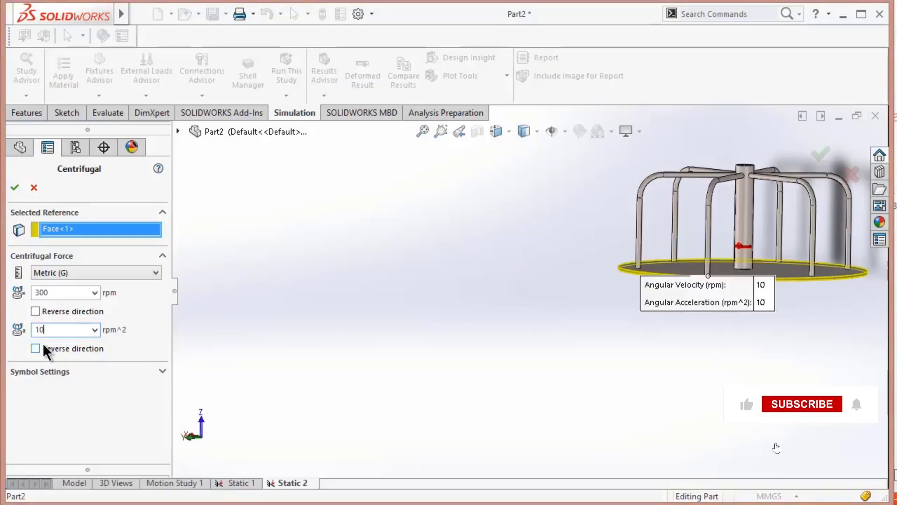
scroll(758, 262, "down", 5)
scroll(756, 257, "down", 3)
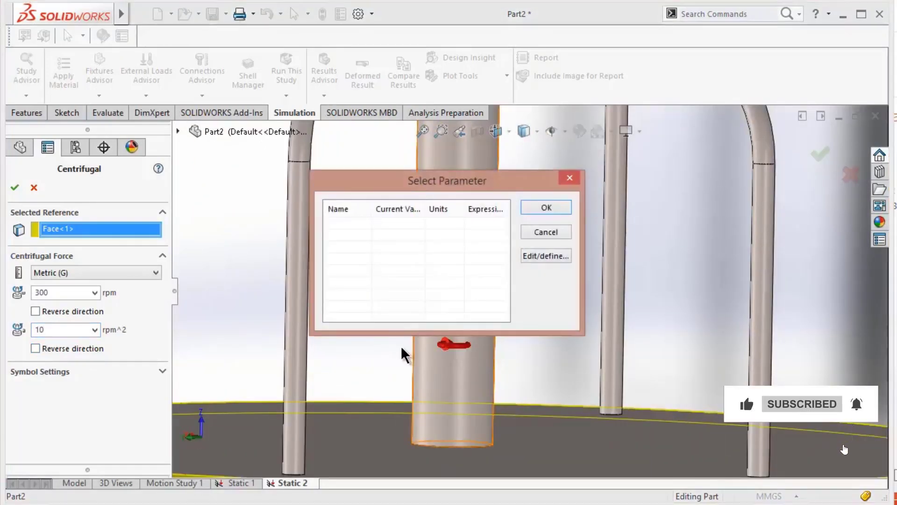
left_click(567, 178)
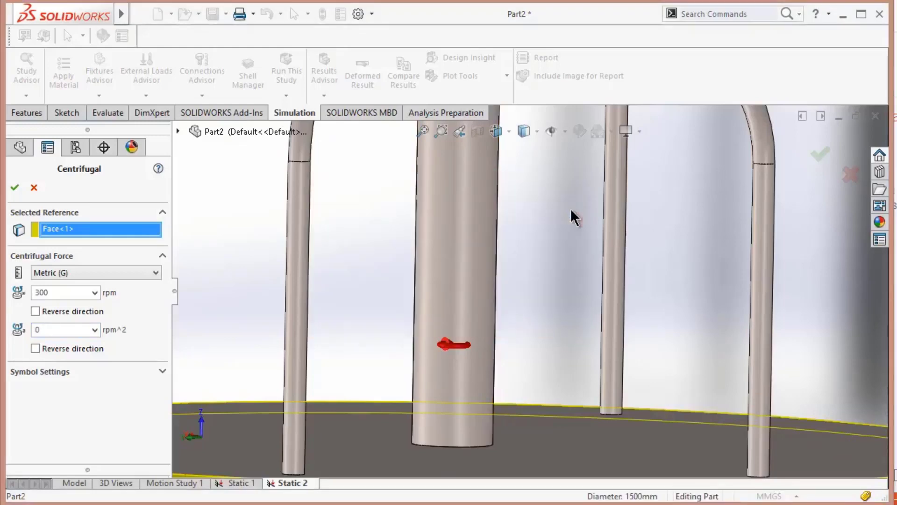
Step: Preview the angular velocity in the reversed direction, restore its original direction, and set the angular acceleration to 10 rpm^2
scroll(575, 218, "up", 8)
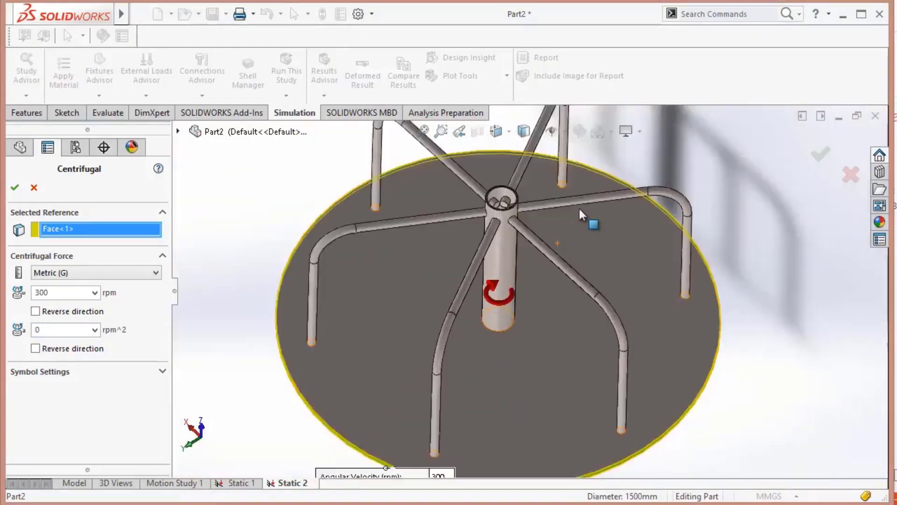
scroll(578, 207, "up", 2)
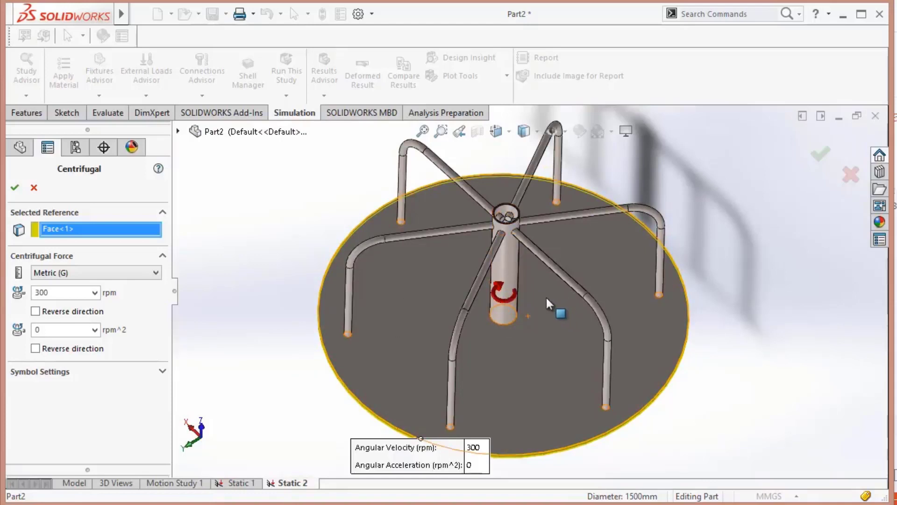
left_click(36, 310)
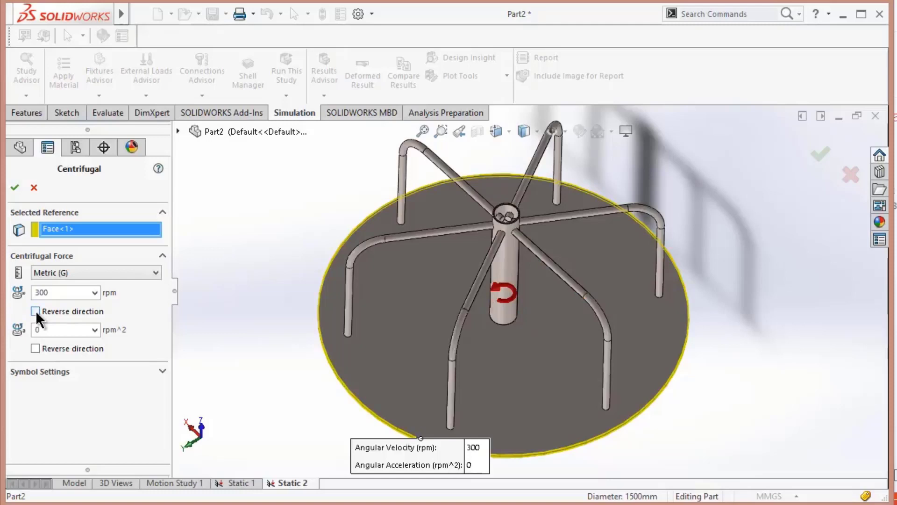
left_click(35, 310)
type("10")
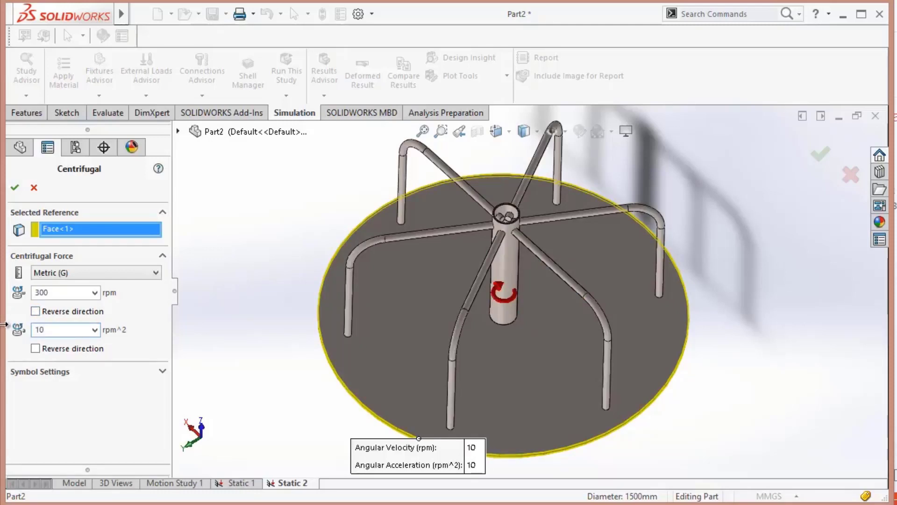
left_click(223, 338)
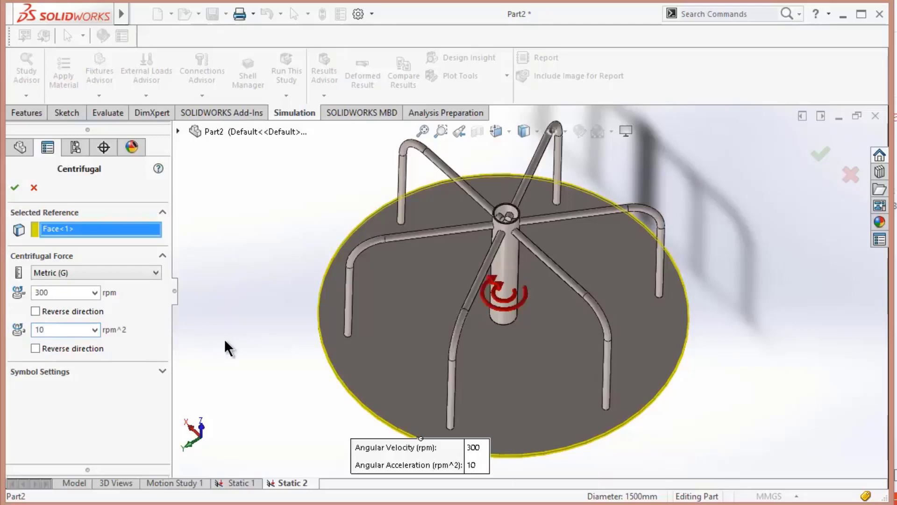
Step: Accept the centrifugal load and apply a fixed geometry fixture to the outer cylindrical face of the central column
left_click(14, 188)
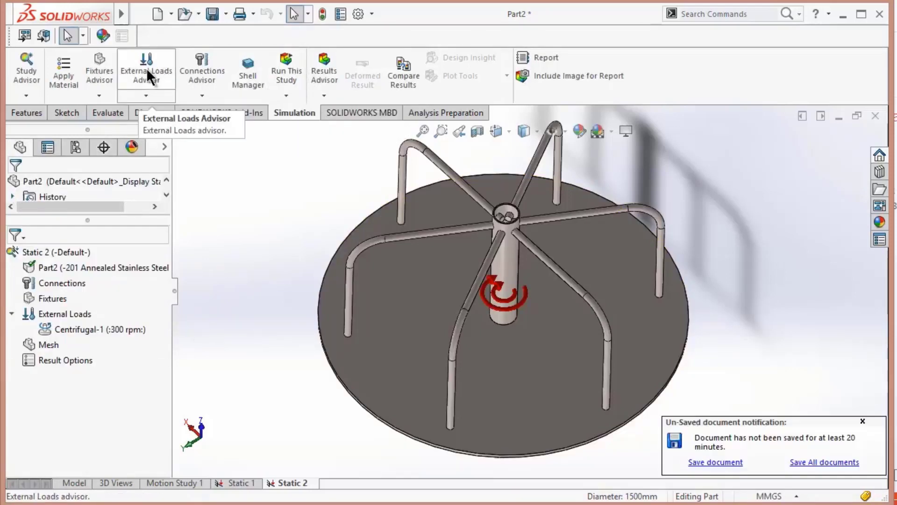
left_click(104, 97)
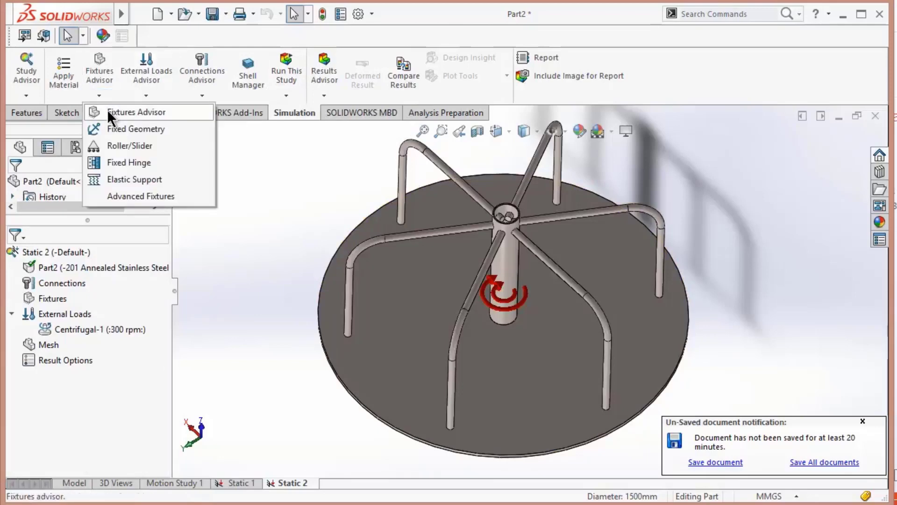
left_click(114, 122)
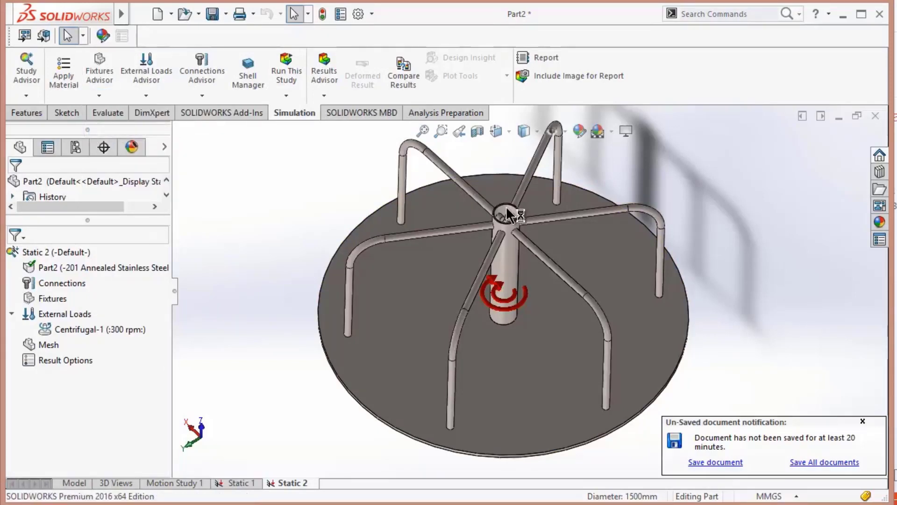
scroll(506, 206, "down", 5)
left_click(507, 327)
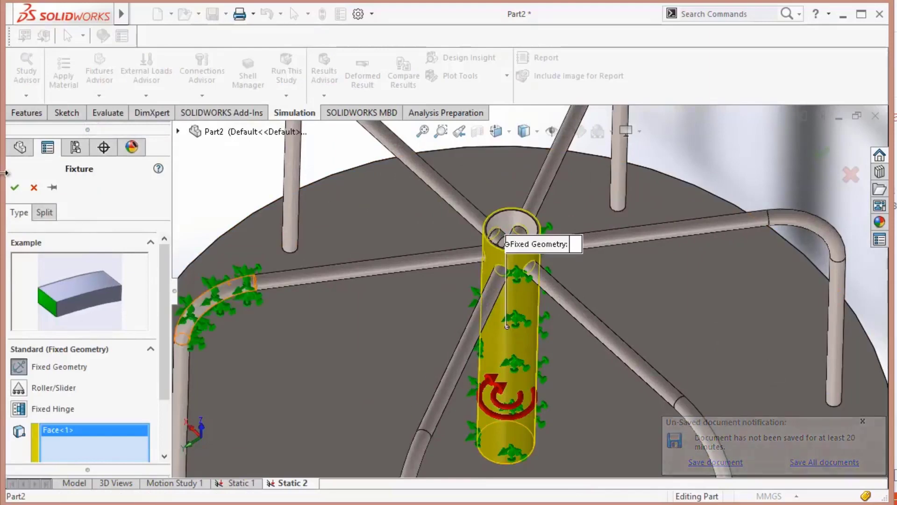
left_click(13, 189)
scroll(495, 315, "up", 5)
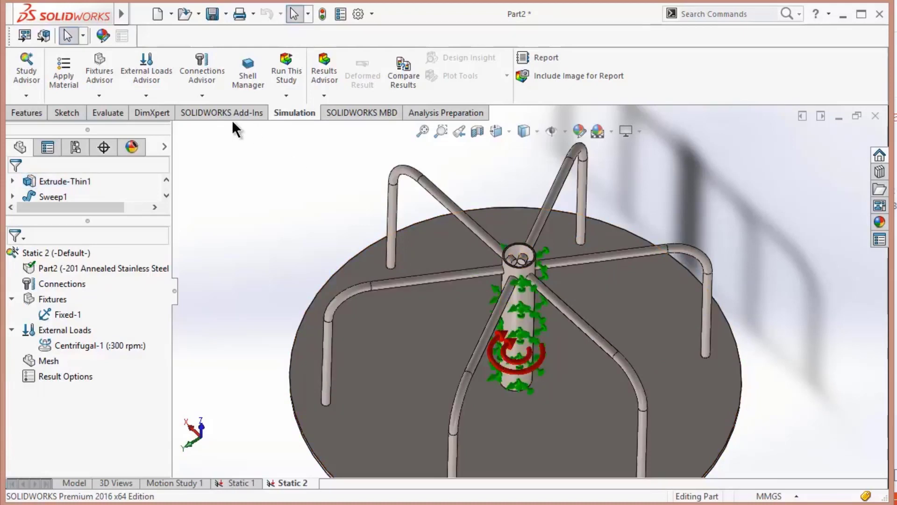
left_click(139, 92)
left_click(102, 97)
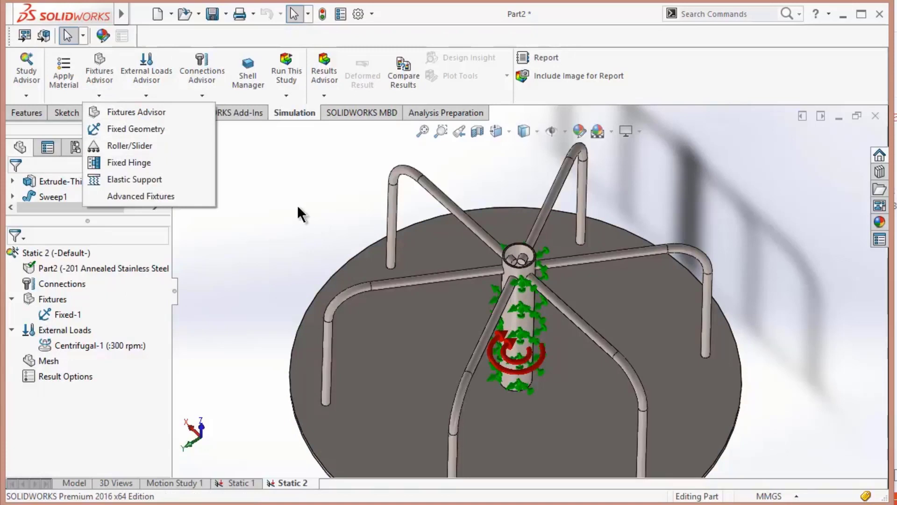
left_click(285, 202)
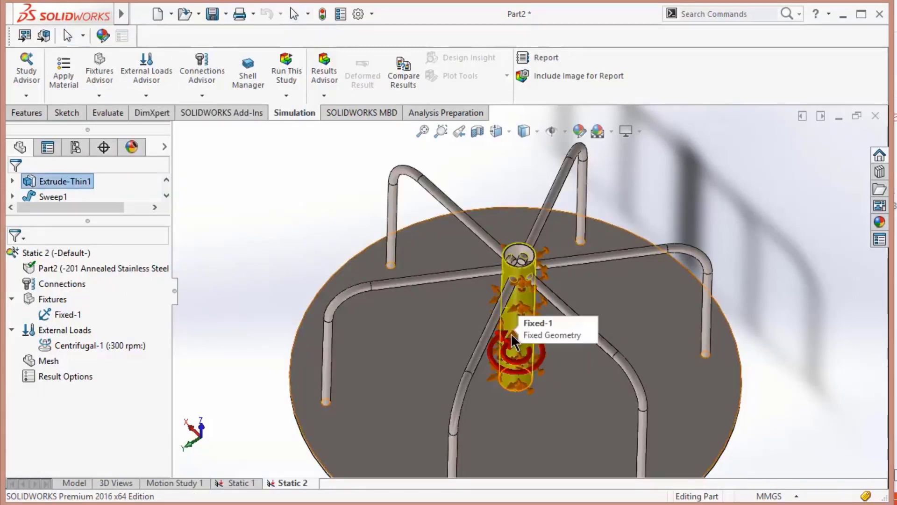
scroll(513, 340, "down", 2)
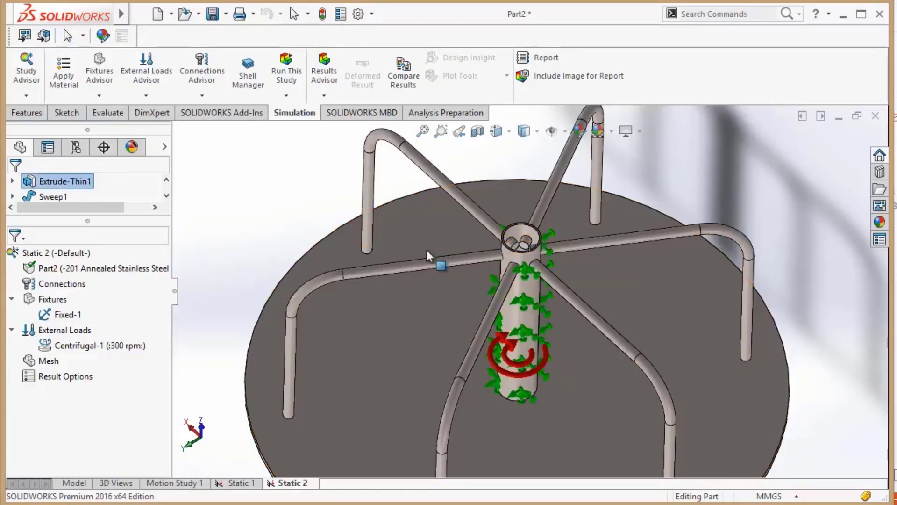
Step: Run the static study of the merry-go-round and examine the von Mises stress plot on the deformed model
left_click(289, 76)
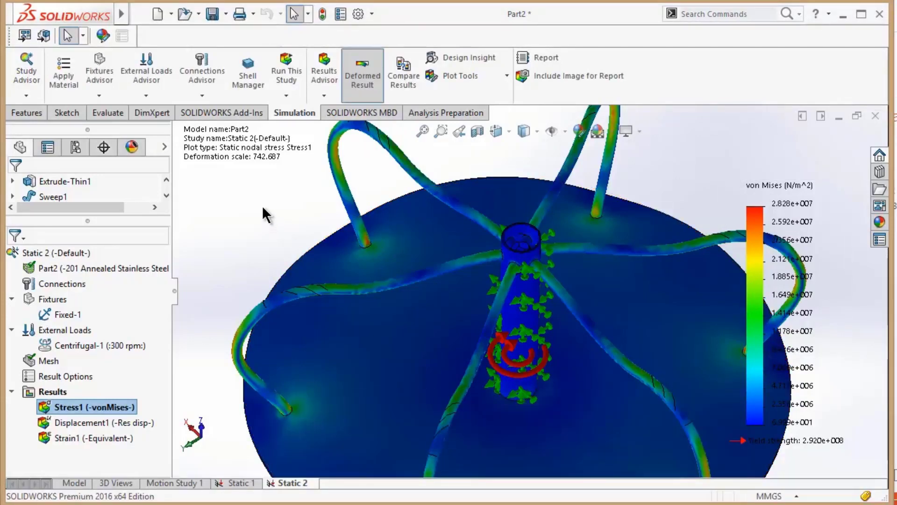
key("Up")
key("Up")
scroll(264, 203, "up", 1)
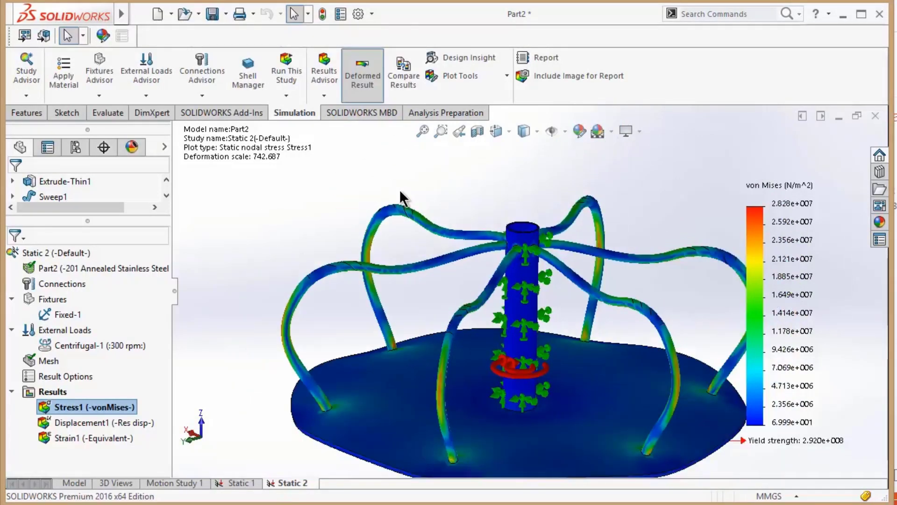
scroll(369, 268, "up", 1)
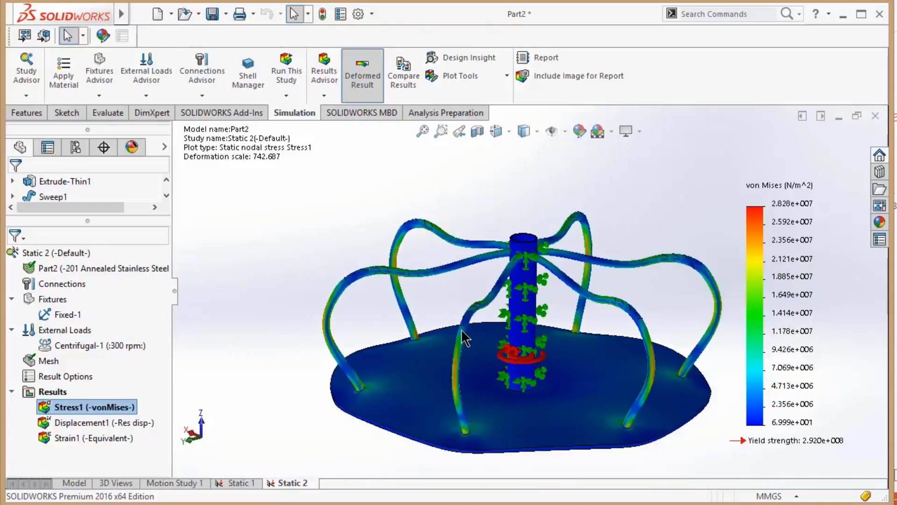
Step: Show the resultant displacement plot and examine the deformation of the handrails and platform
right_click(95, 419)
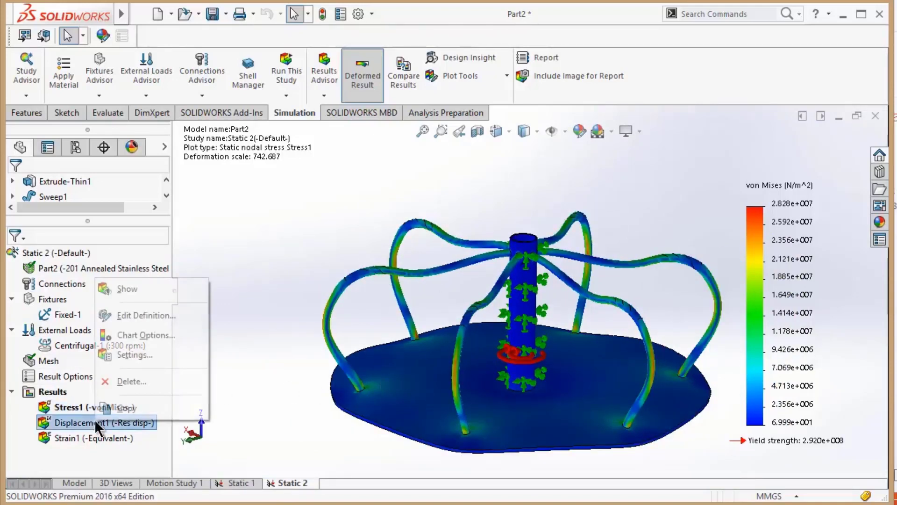
left_click(134, 286)
scroll(532, 354, "down", 2)
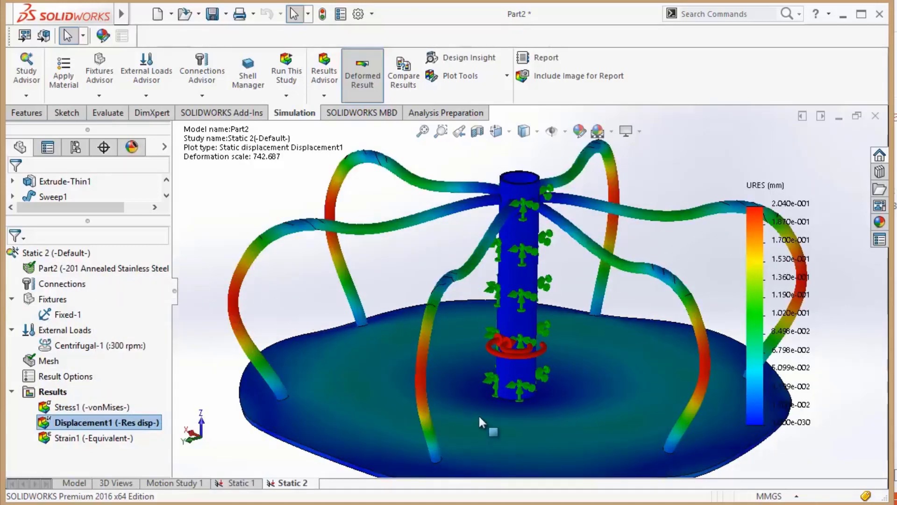
scroll(565, 398, "up", 2)
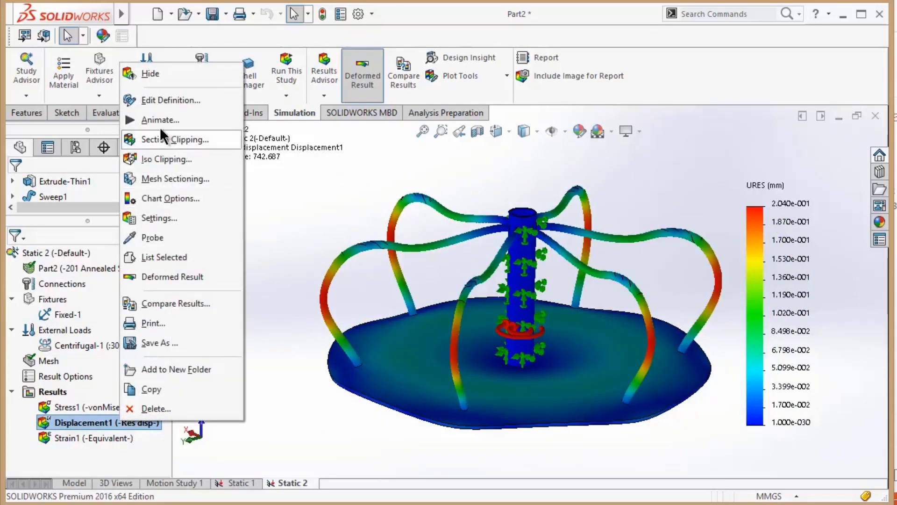
Step: Animate the displacement plot with 60 frames, replacing the initial playback, and close the animation after viewing it
left_click(160, 119)
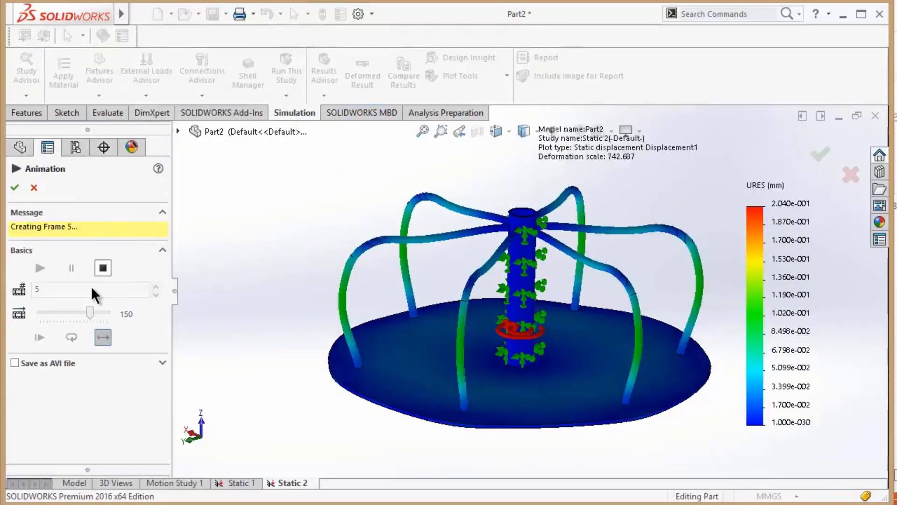
left_click(107, 276)
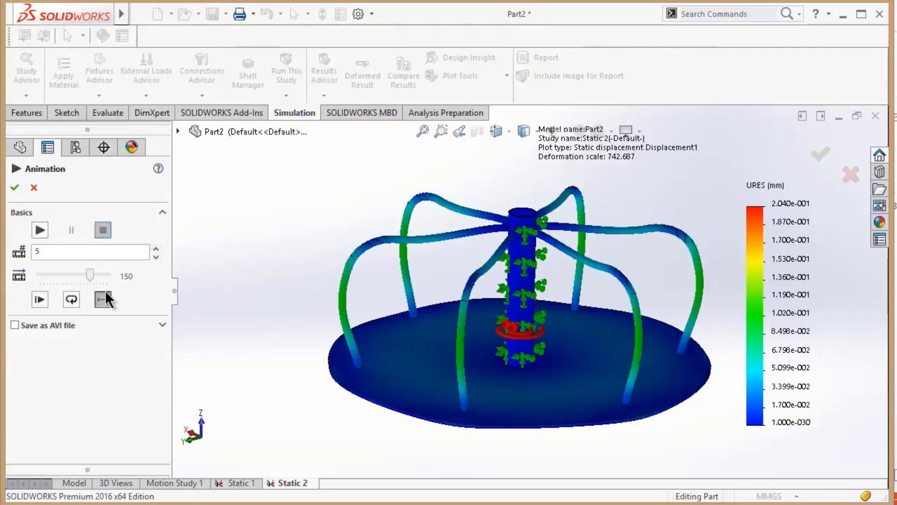
left_click_drag(104, 253, 4, 254)
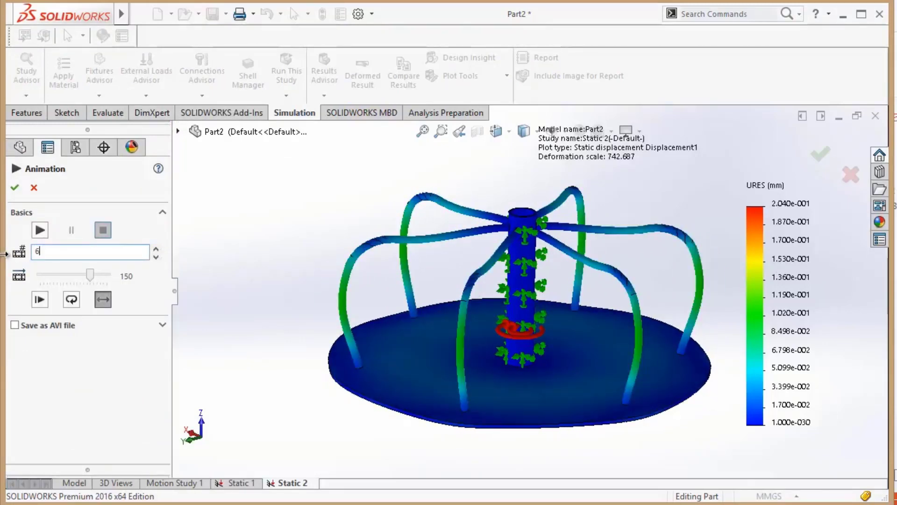
type("60")
key("Return")
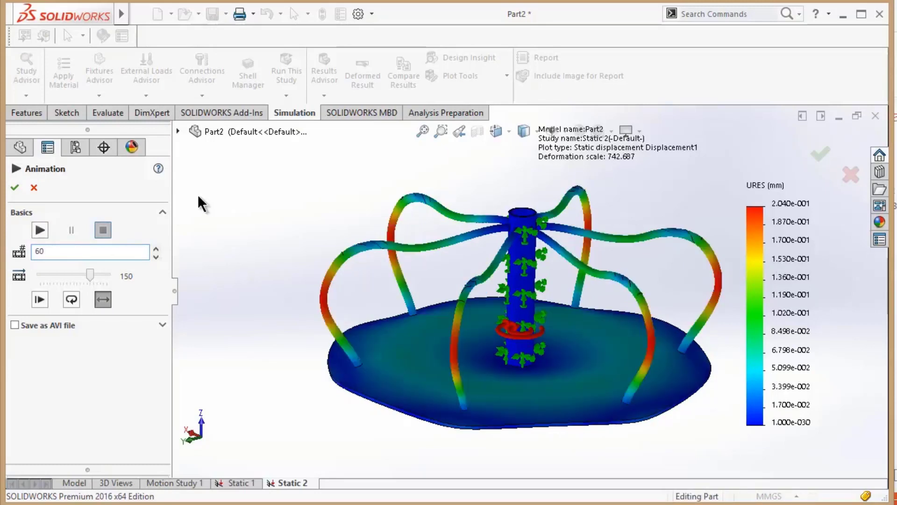
left_click(40, 229)
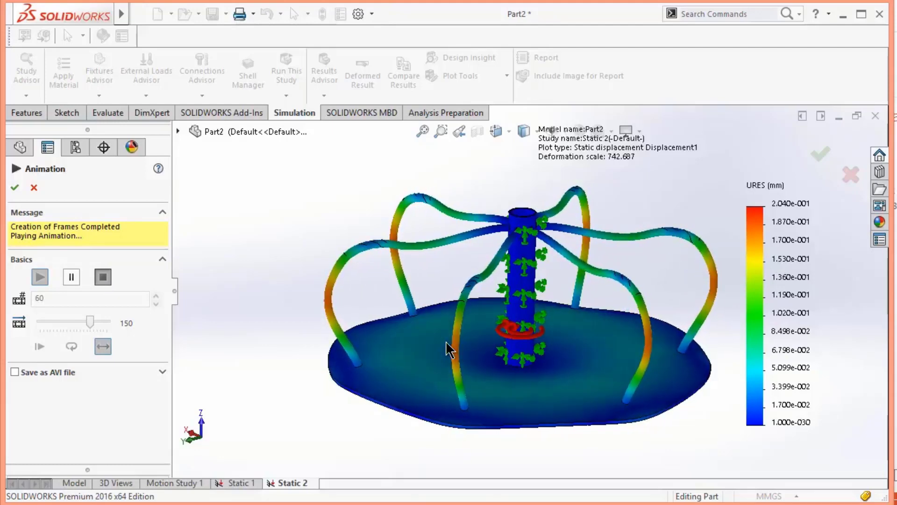
left_click(34, 188)
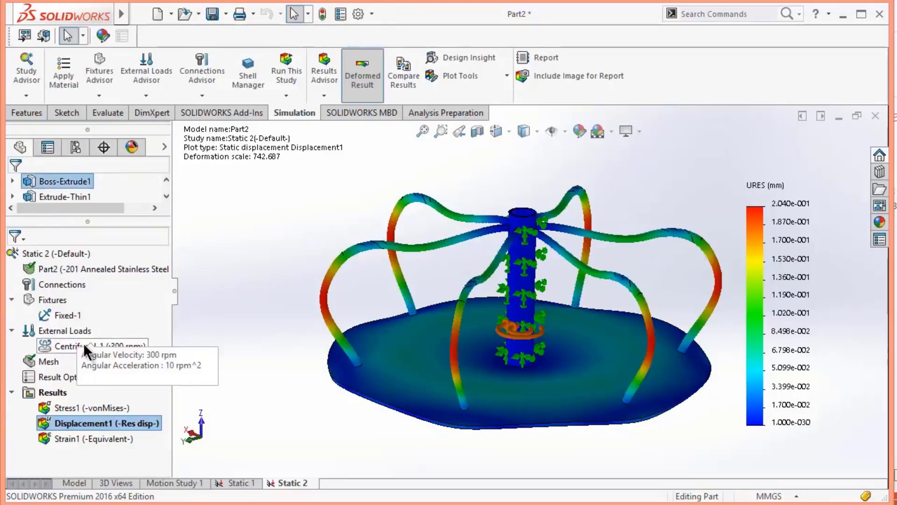
Step: Edit the existing centrifugal load and set its angular acceleration to 1 rpm^2
right_click(66, 343)
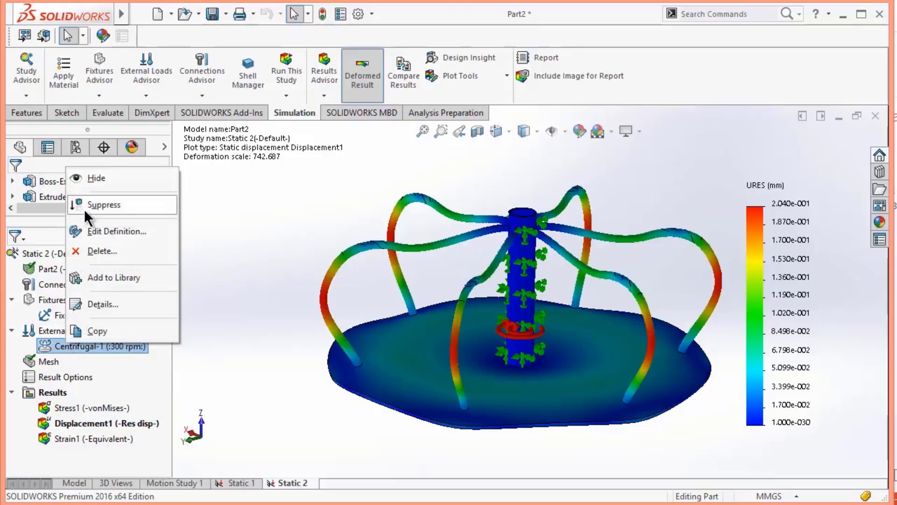
left_click(333, 357)
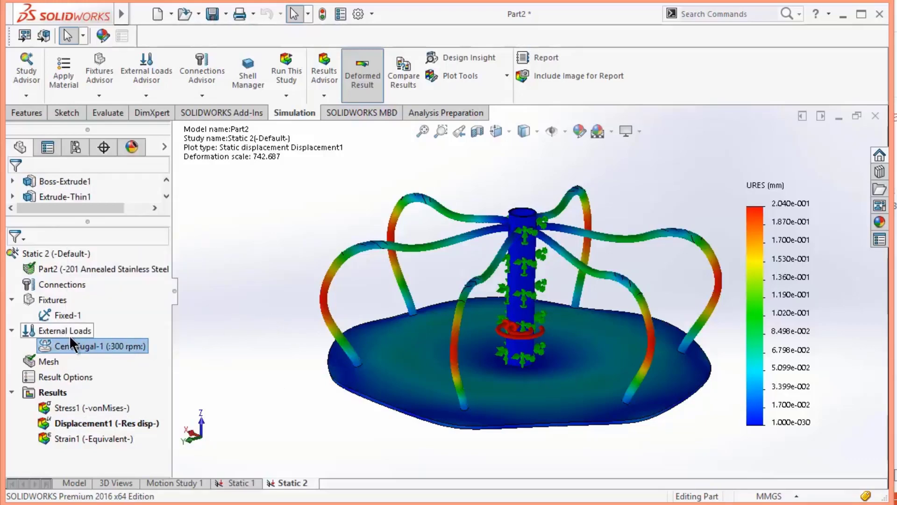
double_click(101, 347)
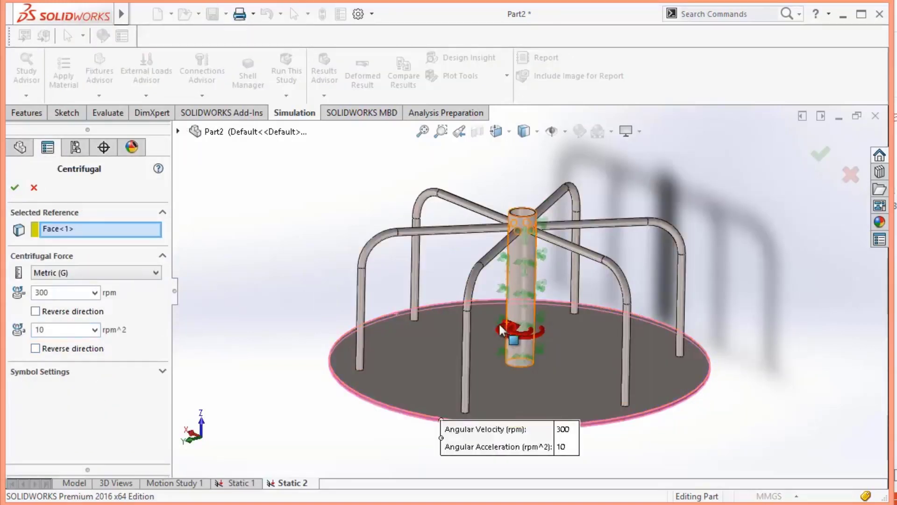
double_click(52, 330)
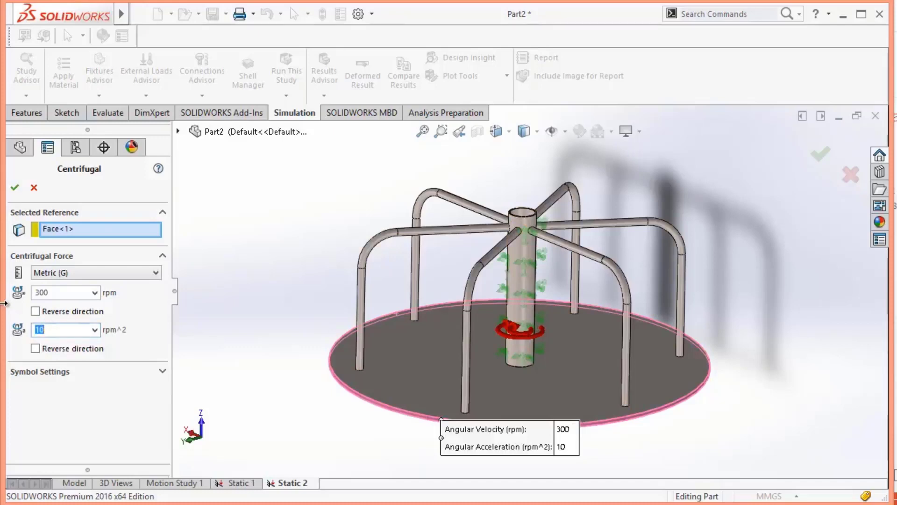
type("1")
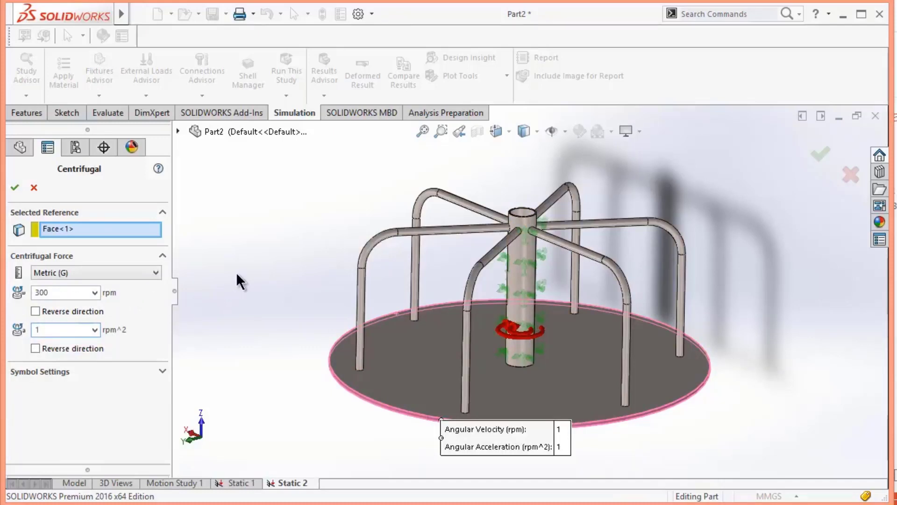
left_click(15, 188)
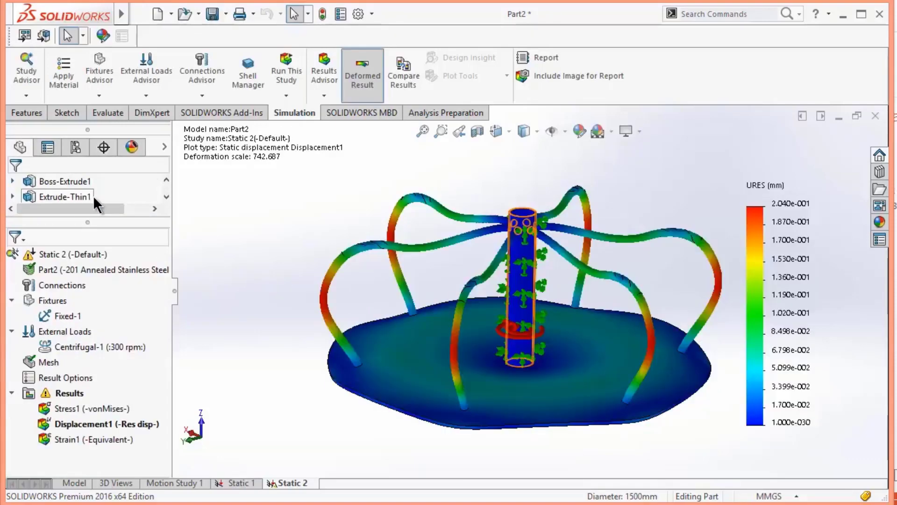
Step: Rerun the static study with the edited load and show the displacement plot followed by the von Mises stress plot
left_click(288, 72)
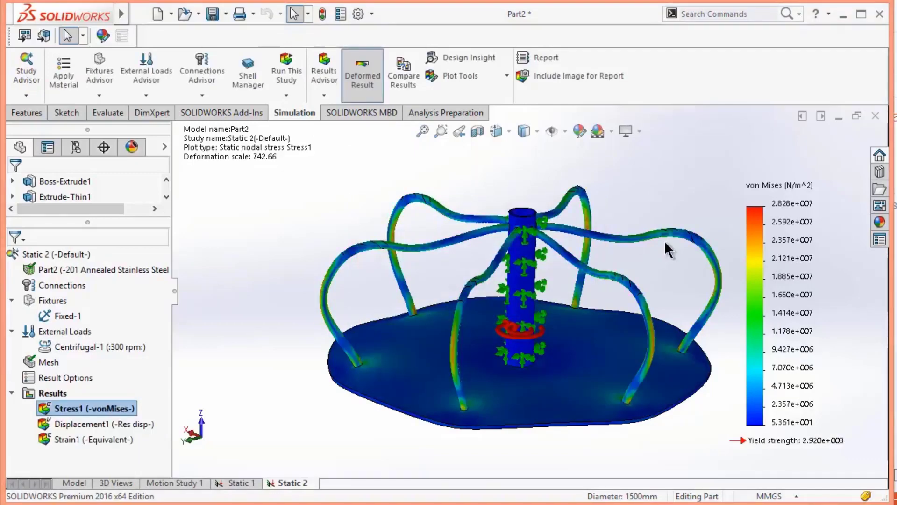
right_click(89, 423)
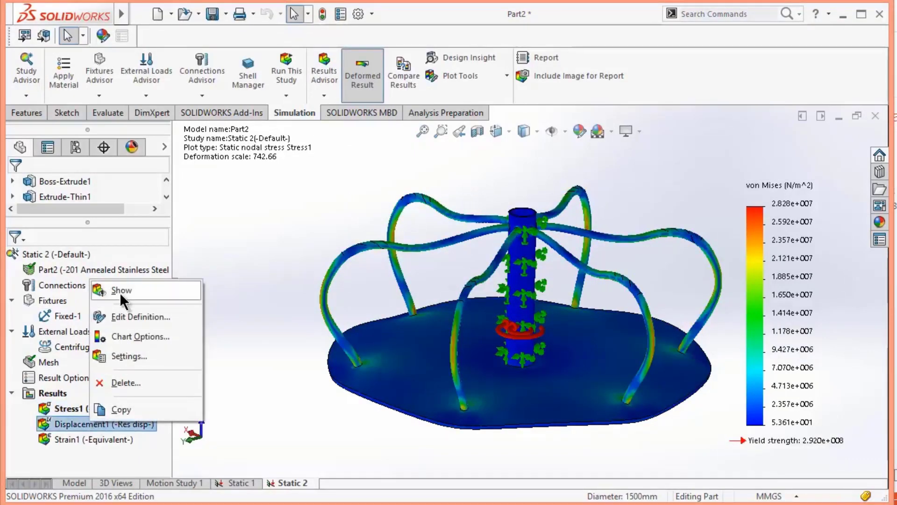
left_click(122, 291)
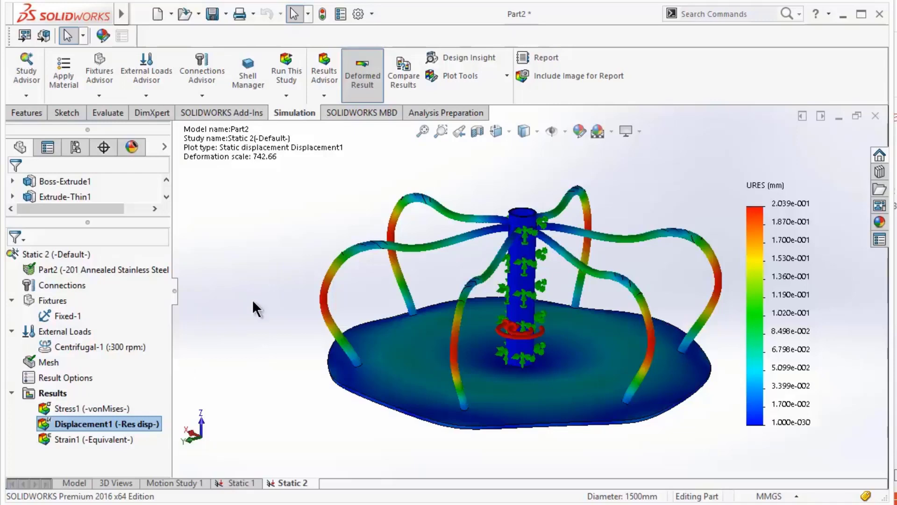
right_click(85, 407)
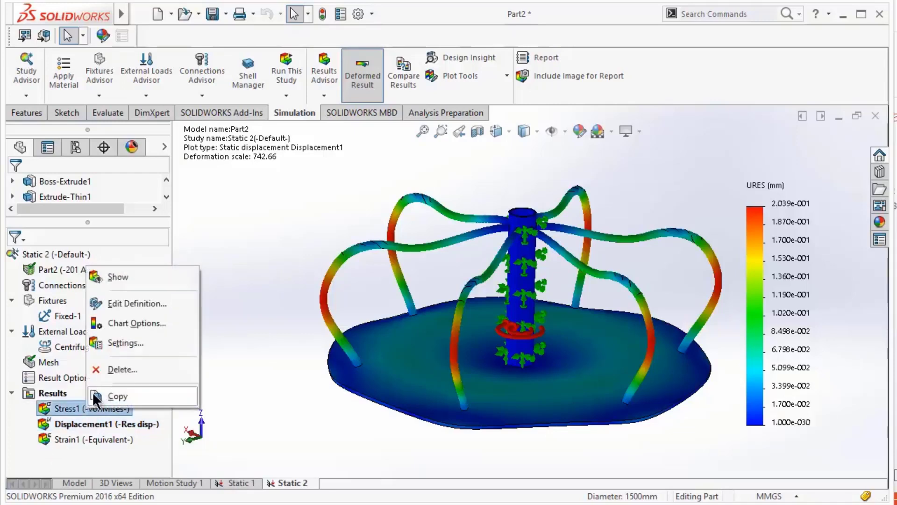
left_click(106, 280)
Step: Switch to the spoked wheel document Part1 and create a new static study named Static 3
mouse_move(447, 503)
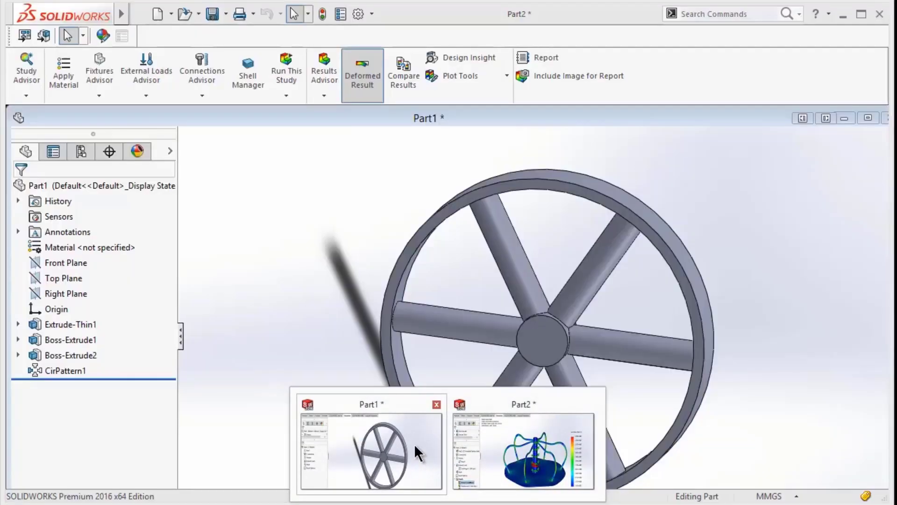
left_click(414, 444)
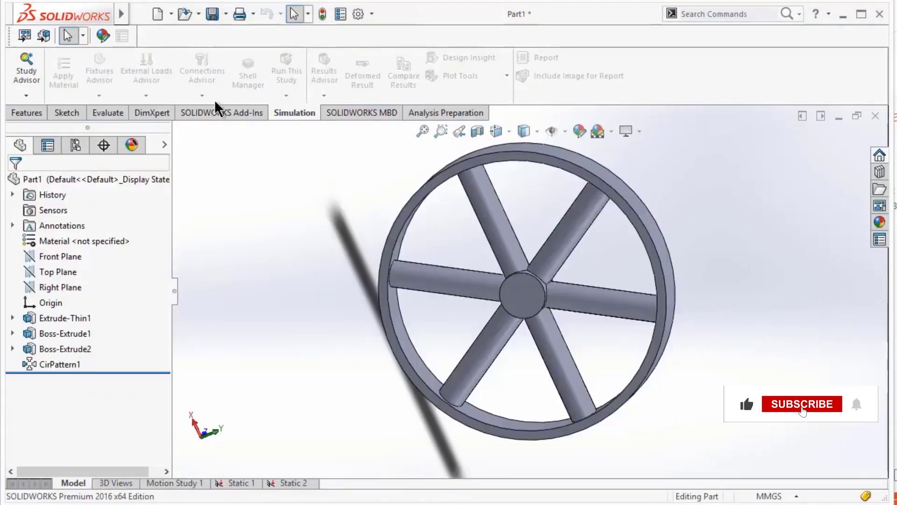
left_click(21, 94)
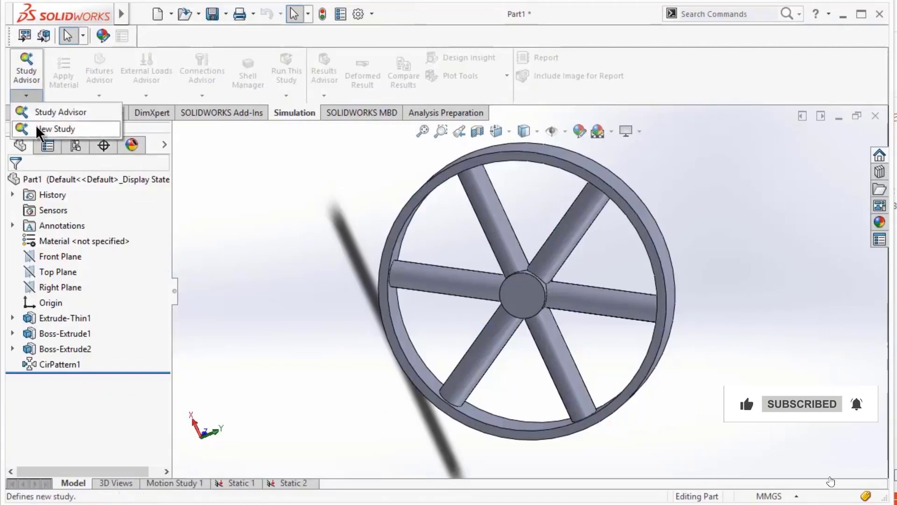
left_click(40, 126)
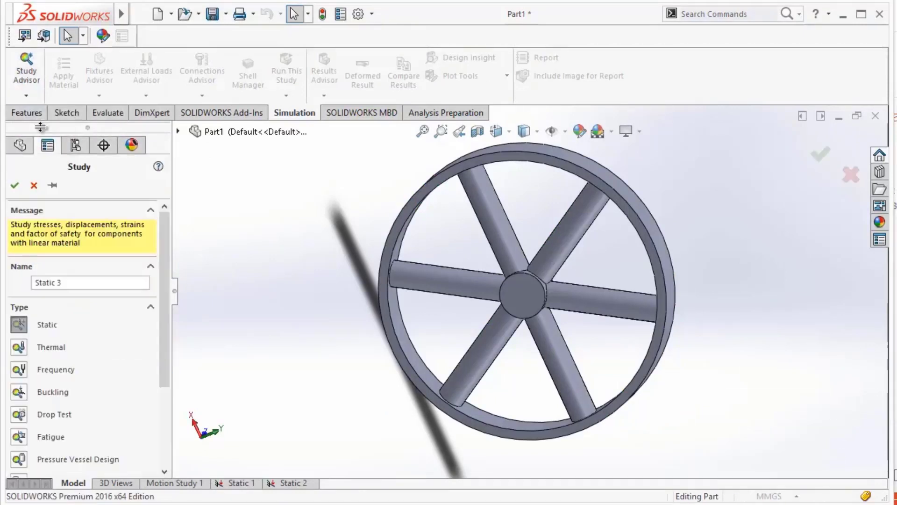
left_click(14, 185)
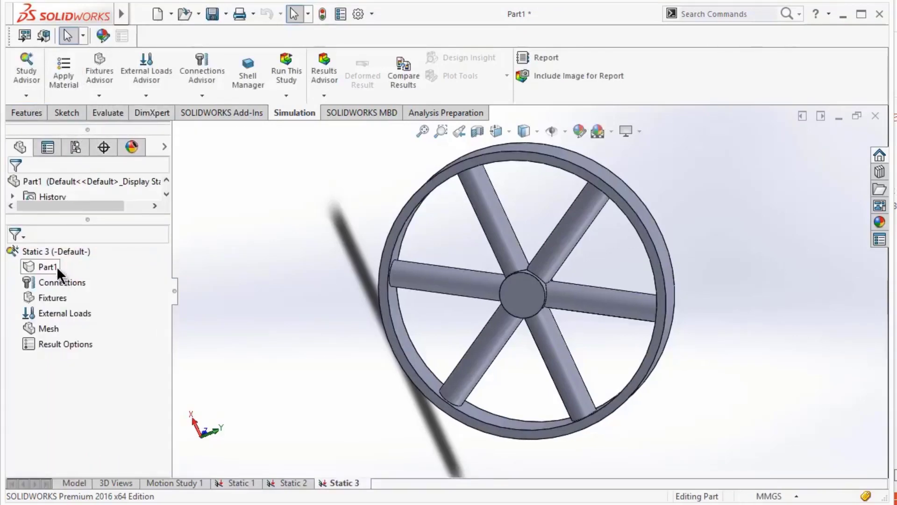
Step: Assign the A286 Iron Base Superalloy material to the wheel part in the Static 3 study
right_click(49, 265)
left_click(116, 234)
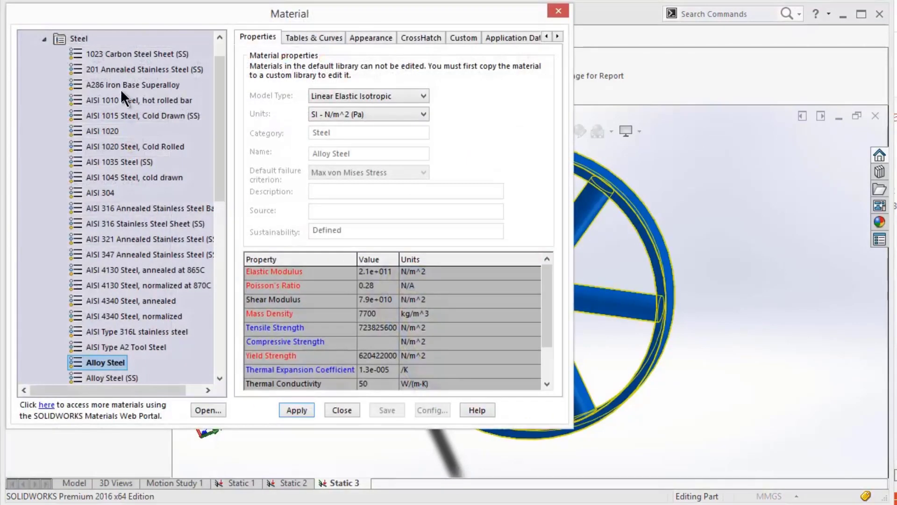
left_click(124, 87)
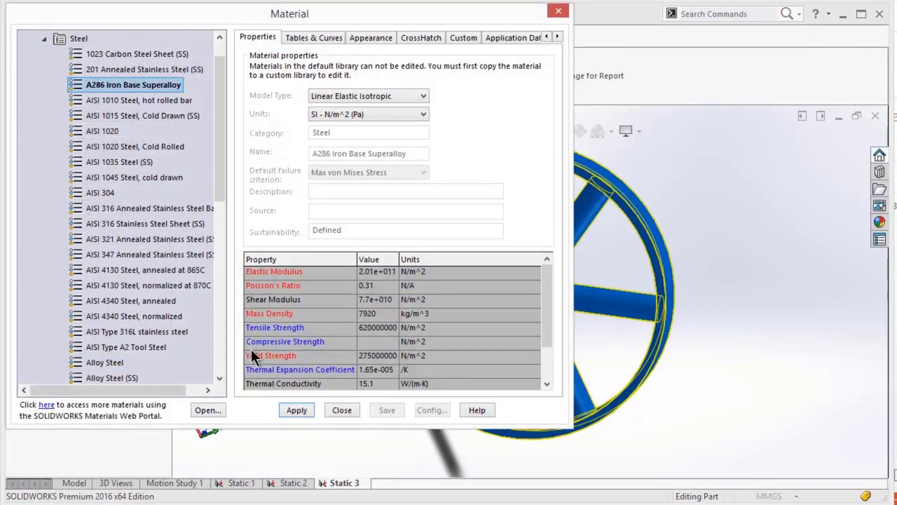
left_click(296, 410)
left_click(338, 411)
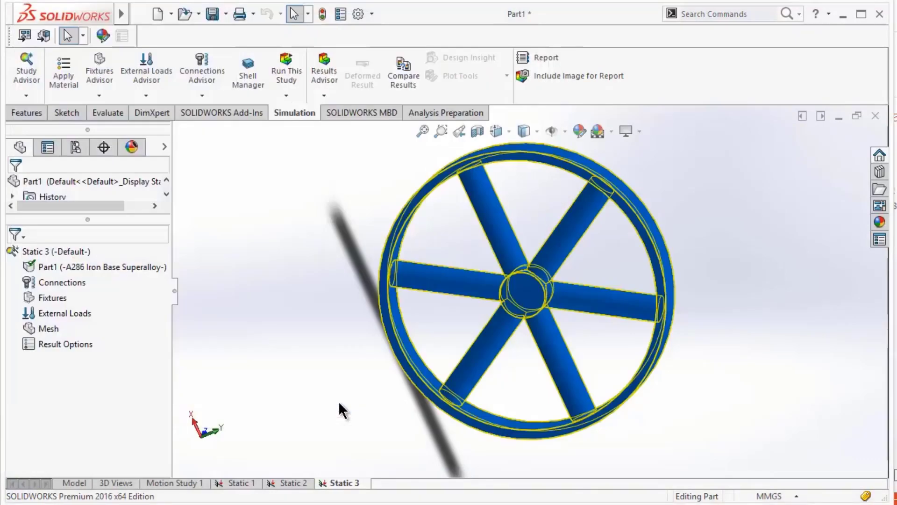
Step: Begin a centrifugal load that uses the wheel's outer rim face as reference, with units set to Metric (G)
left_click(151, 92)
left_click(165, 194)
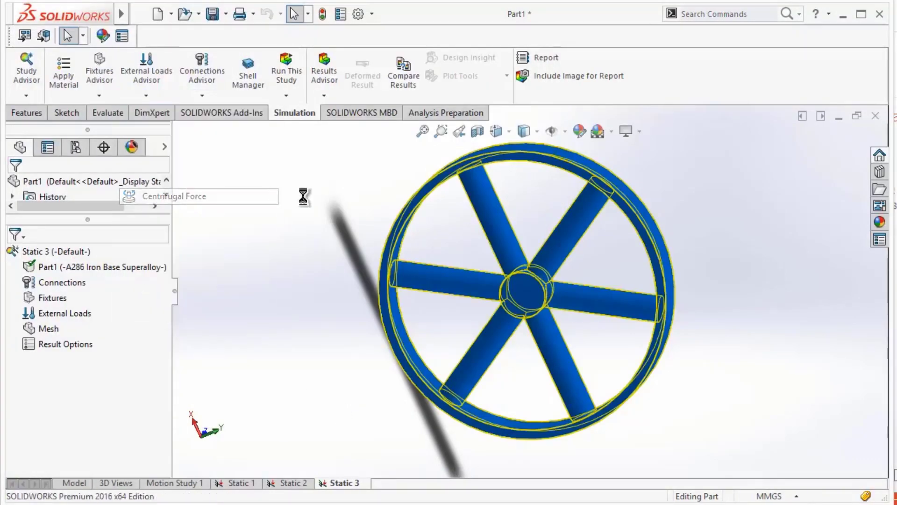
scroll(641, 217, "down", 5)
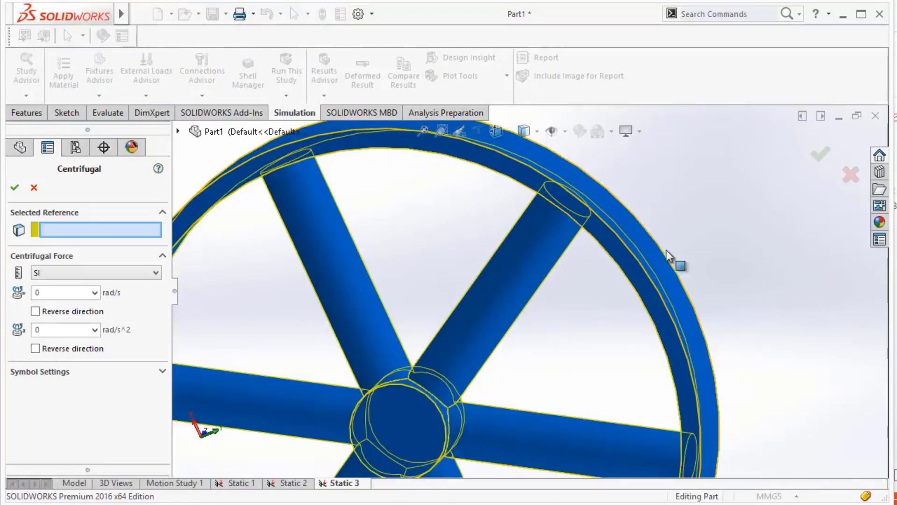
left_click(637, 233)
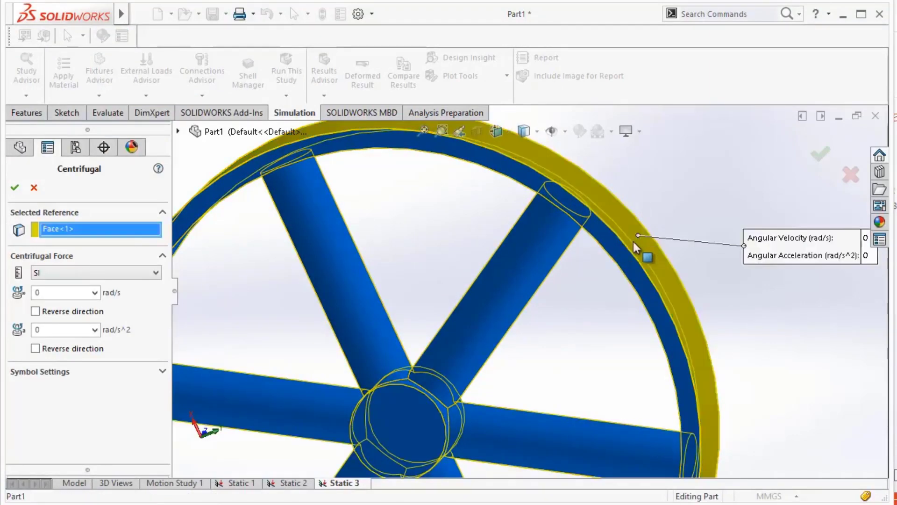
left_click(66, 292)
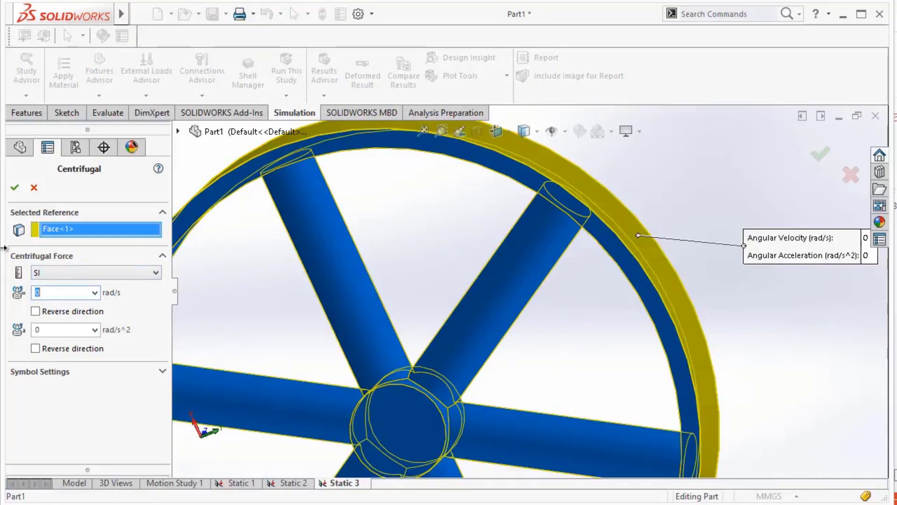
left_click(95, 272)
left_click(99, 302)
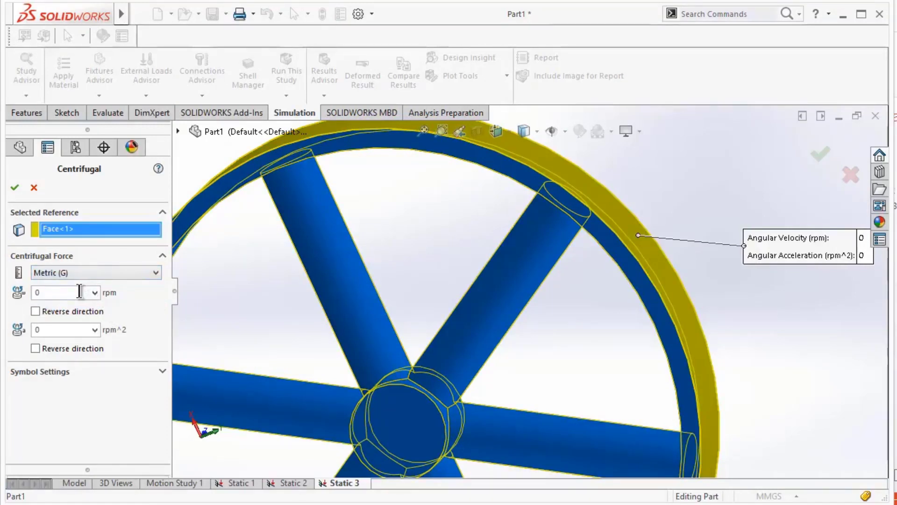
Step: Set the load's angular velocity to 300 rpm and its angular acceleration to 10 rpm^2, and accept the centrifugal load
left_click(80, 293)
type("300")
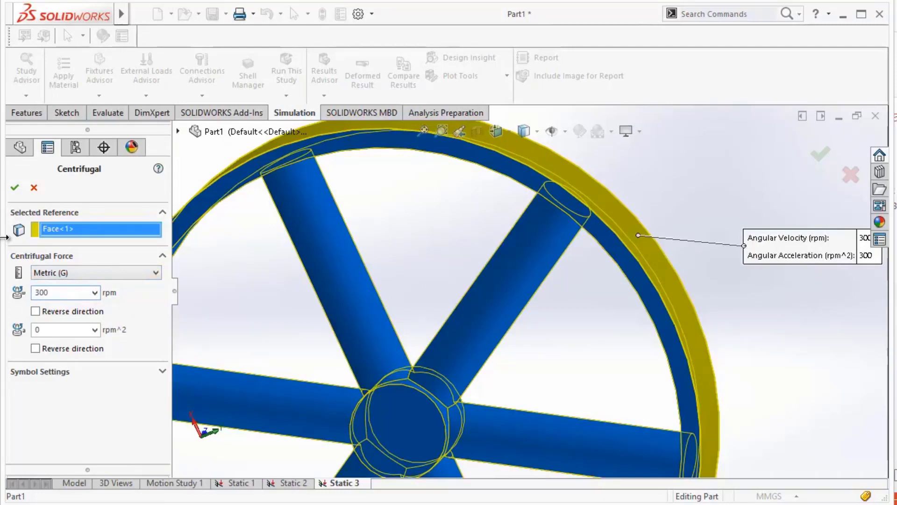
left_click(74, 329)
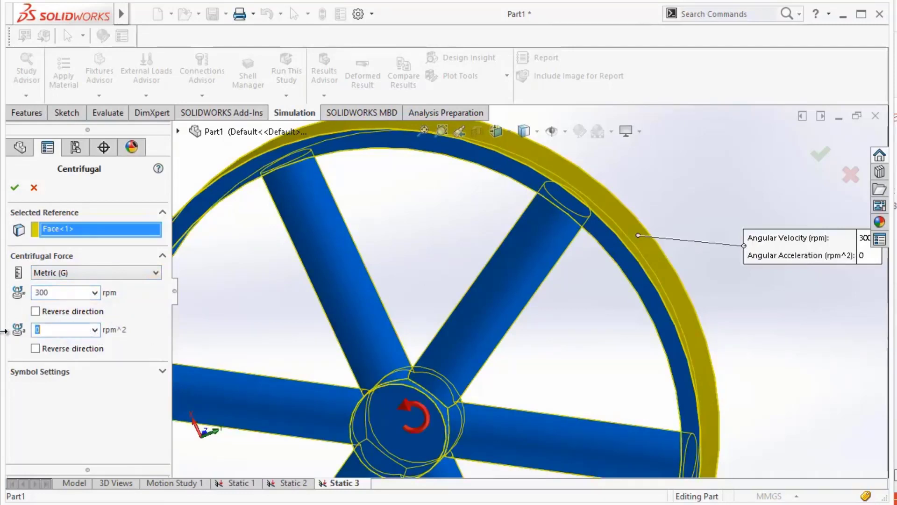
type("10")
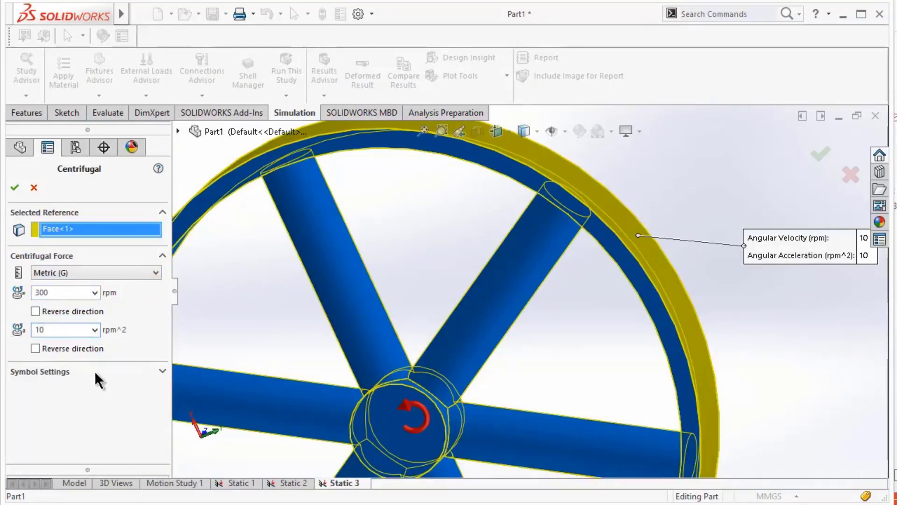
scroll(270, 321, "up", 3)
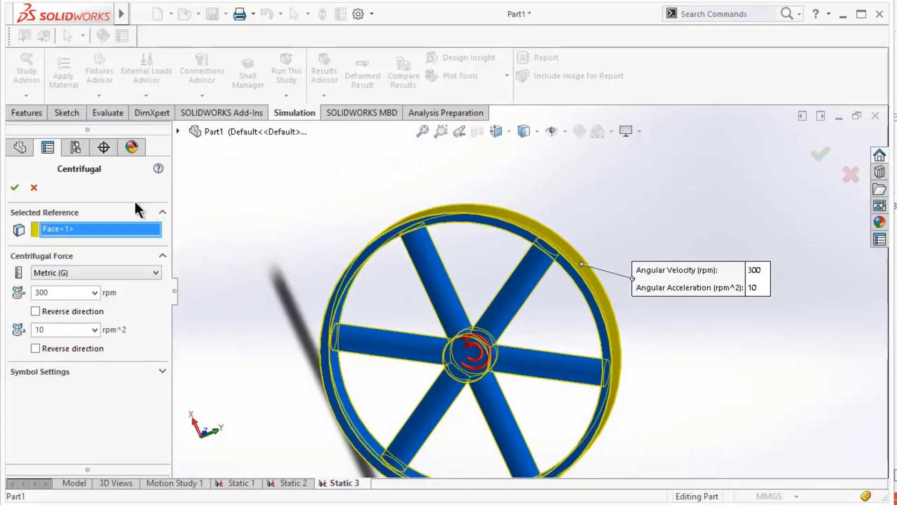
left_click(14, 187)
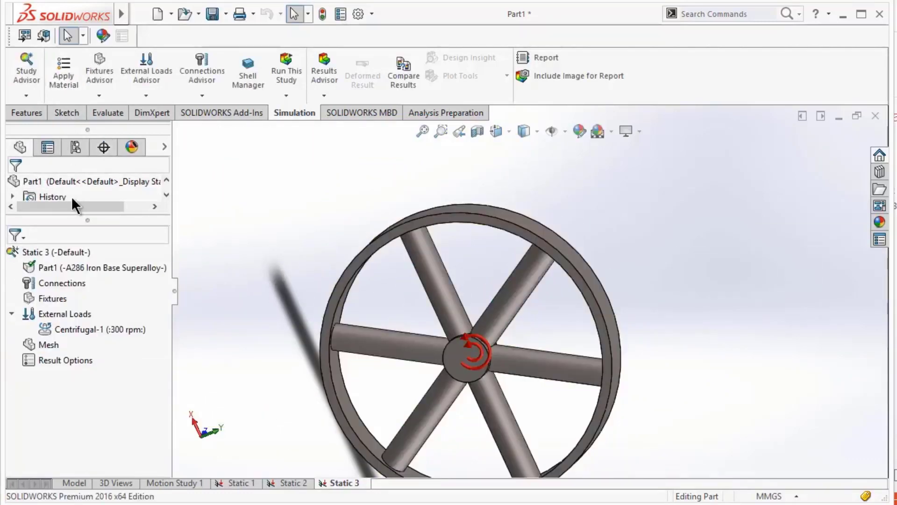
Step: Add a Fixed Geometry fixture to the cylindrical side face of the central hub
left_click(99, 96)
left_click(122, 128)
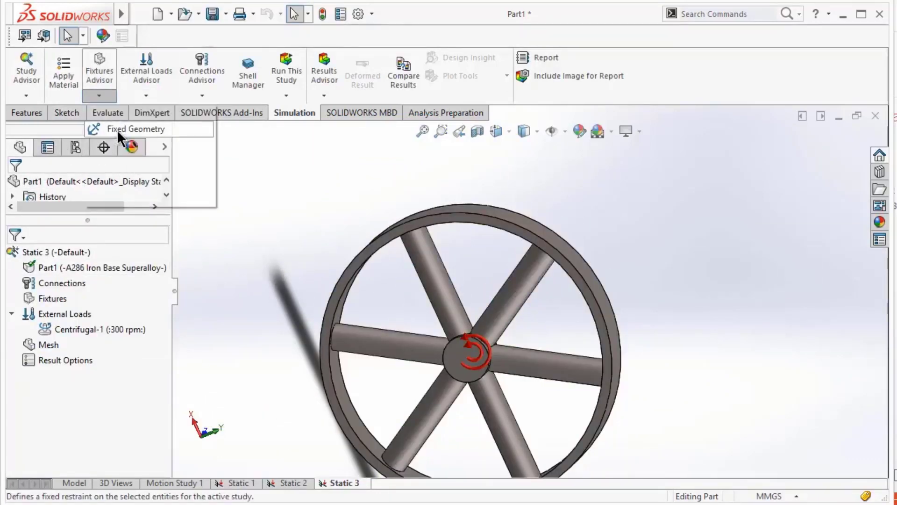
scroll(449, 341, "down", 5)
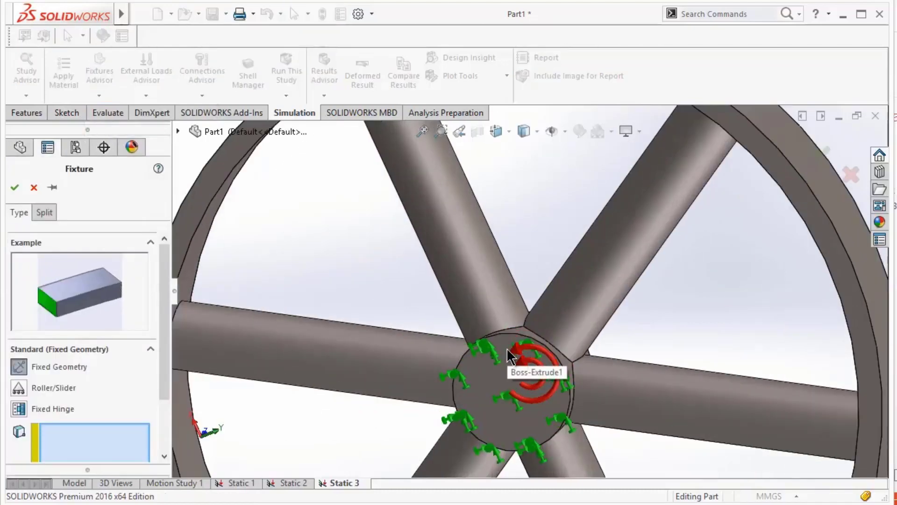
left_click(522, 328)
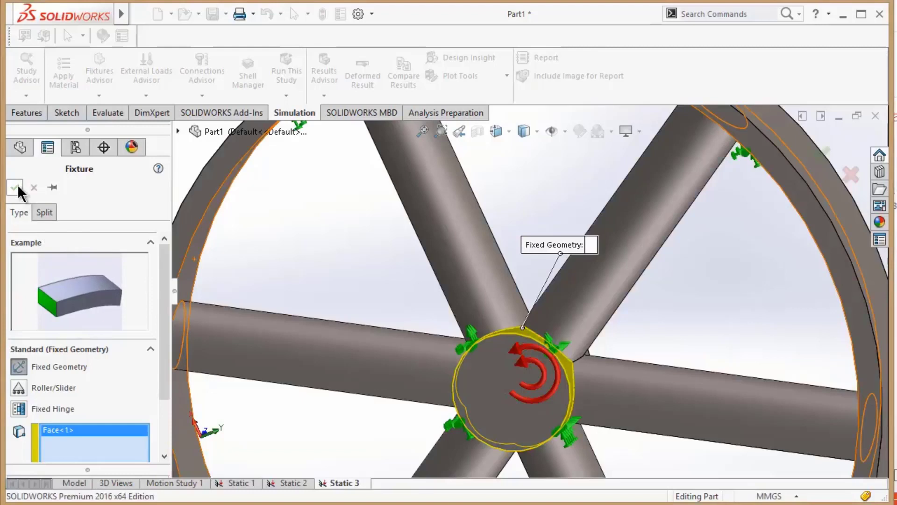
left_click(15, 187)
Step: Run the static study and examine the von Mises stress distribution over the whole wheel
left_click(283, 70)
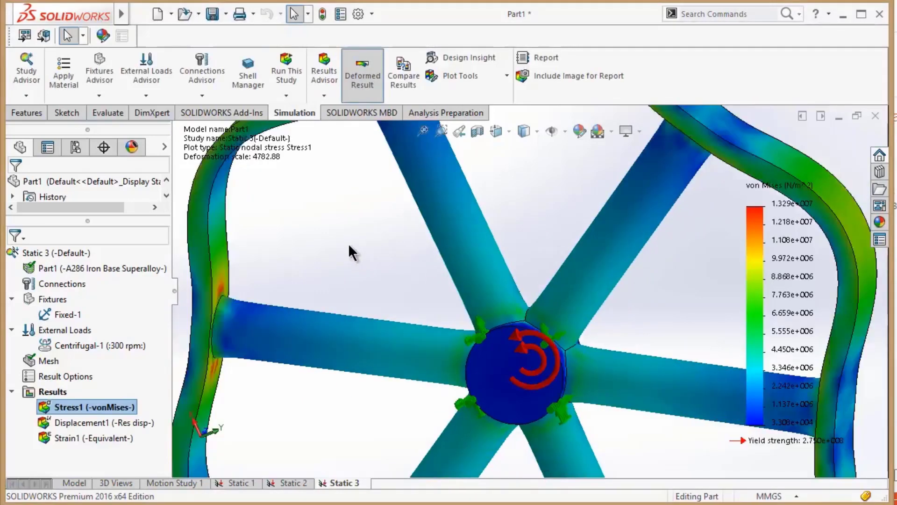
scroll(643, 299, "up", 2)
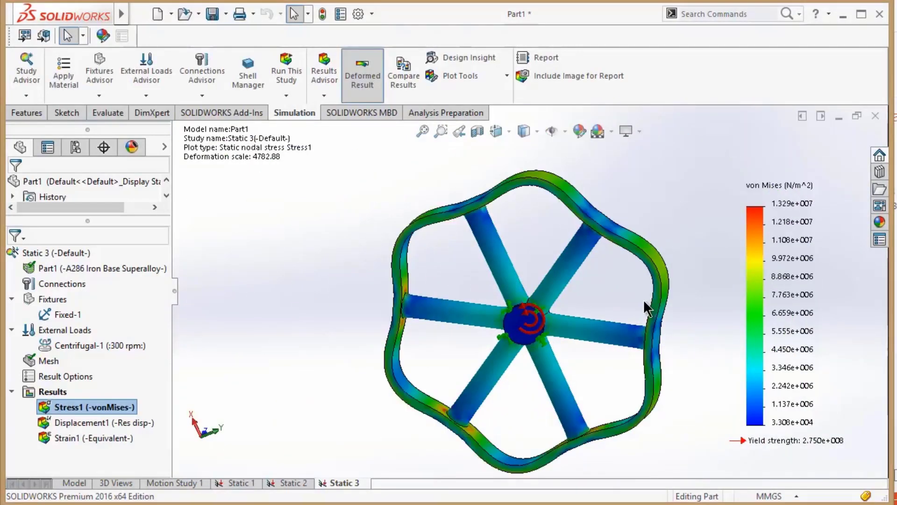
middle_click_drag(643, 299, 629, 298)
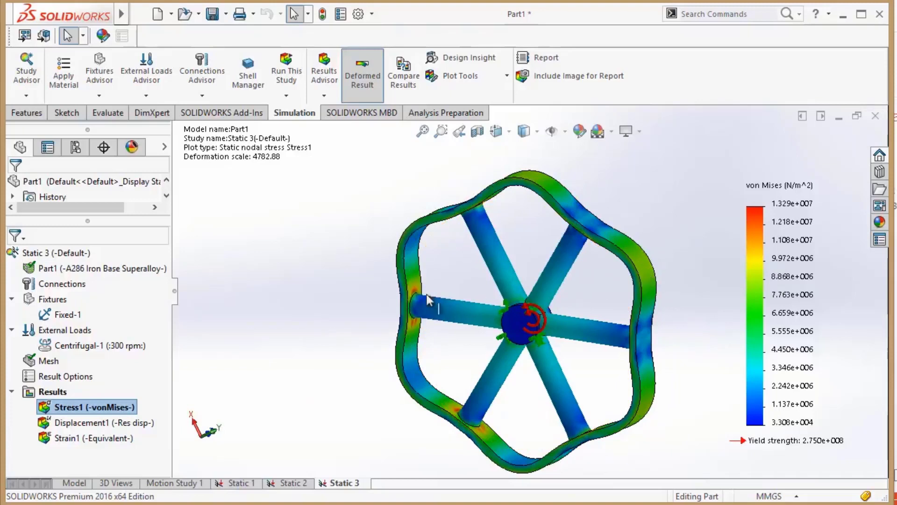
Step: Show the resultant displacement plot and examine the deformed rim, and switch back to the von Mises stress plot
right_click(113, 423)
left_click(147, 290)
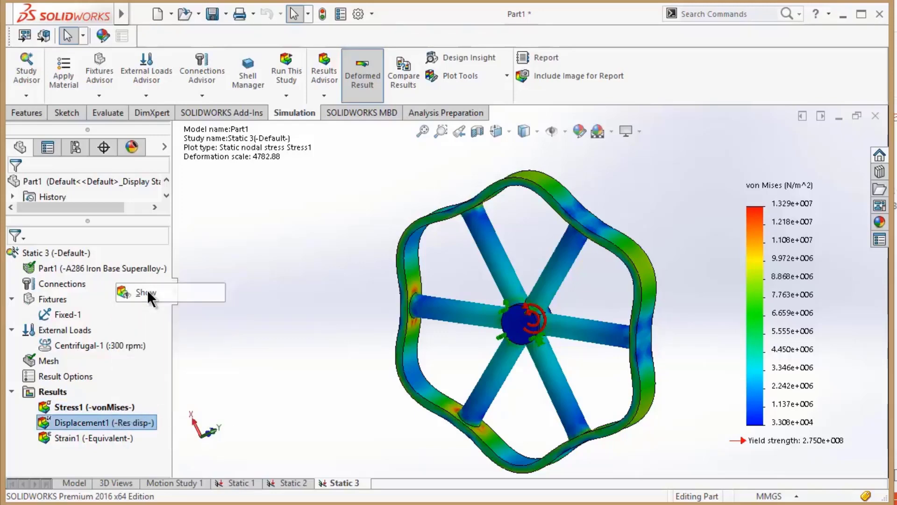
scroll(528, 185, "down", 3)
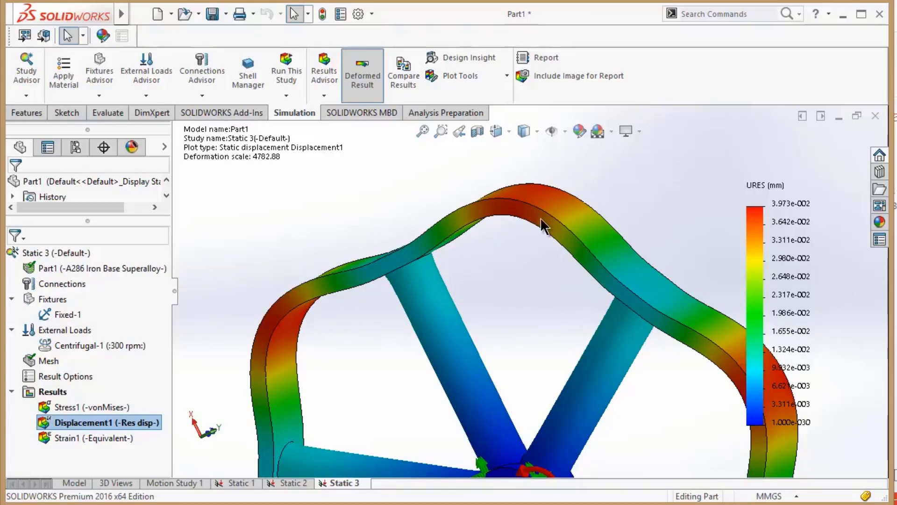
right_click(83, 406)
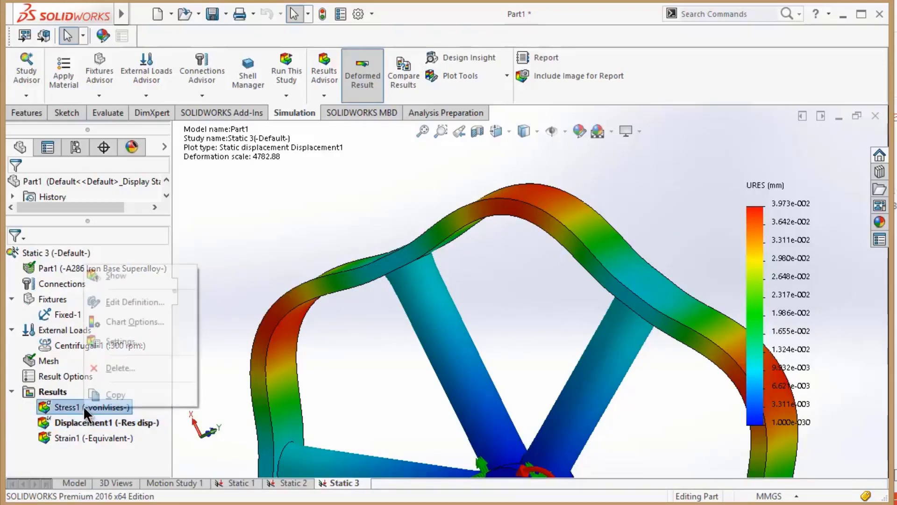
left_click(125, 276)
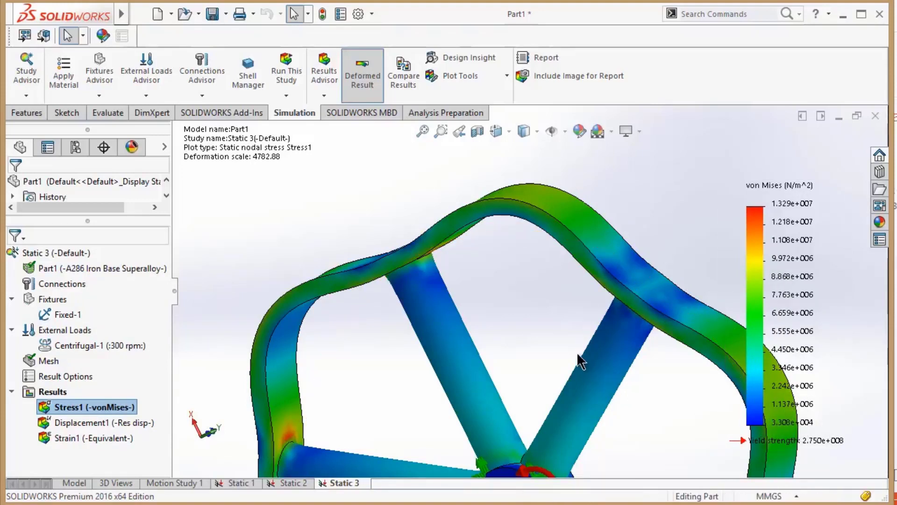
scroll(580, 351, "up", 3)
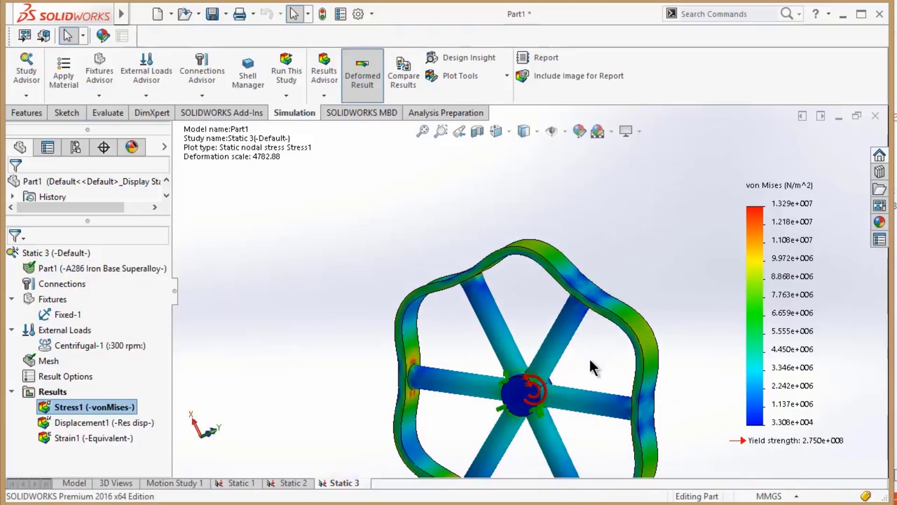